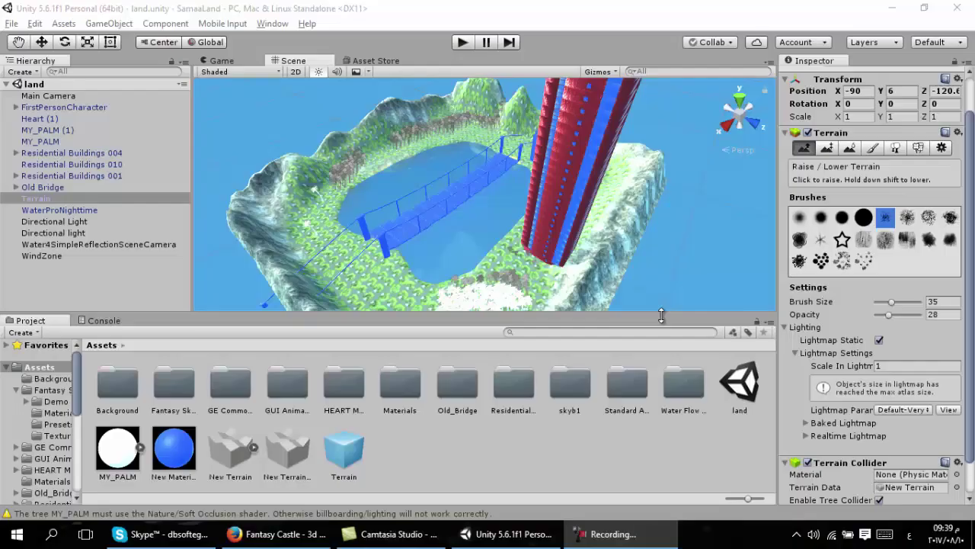
# Step: Orbit and tilt the scene view around the island terrain and bridge
pyautogui.moveTo(503, 130)
pyautogui.keyDown('alt'); pyautogui.mouseDown()
pyautogui.moveTo(457, 148)
pyautogui.moveTo(533, 160)
pyautogui.mouseUp(); pyautogui.keyUp('alt')
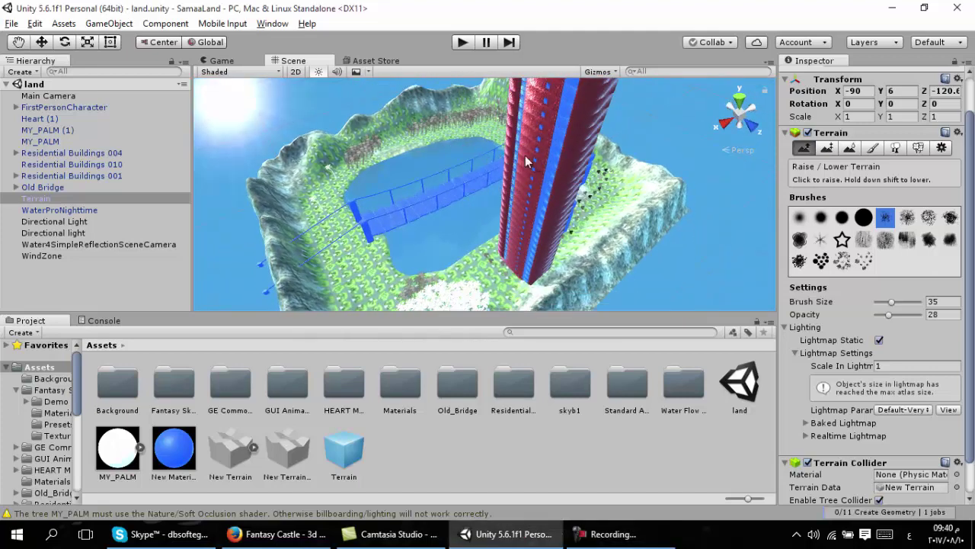
pyautogui.click(380, 63)
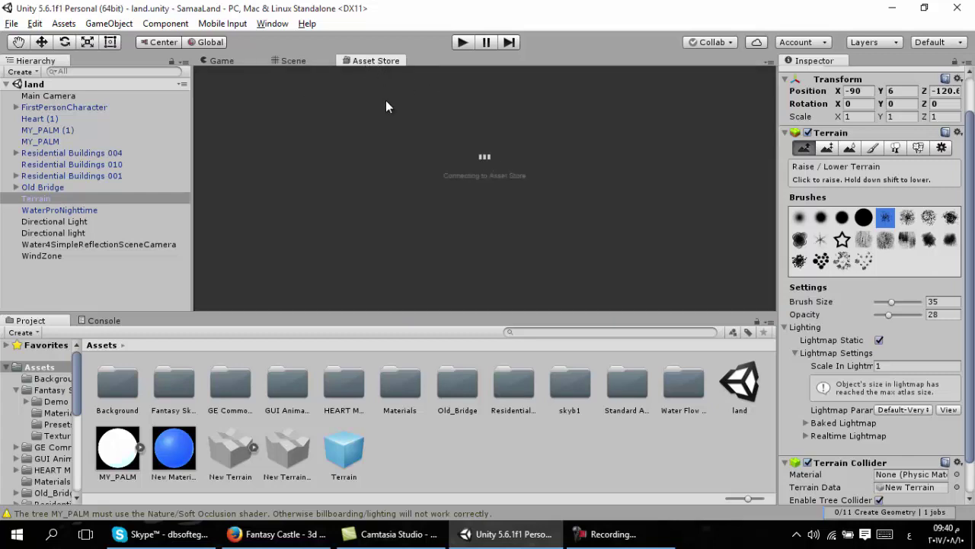
pyautogui.click(301, 64)
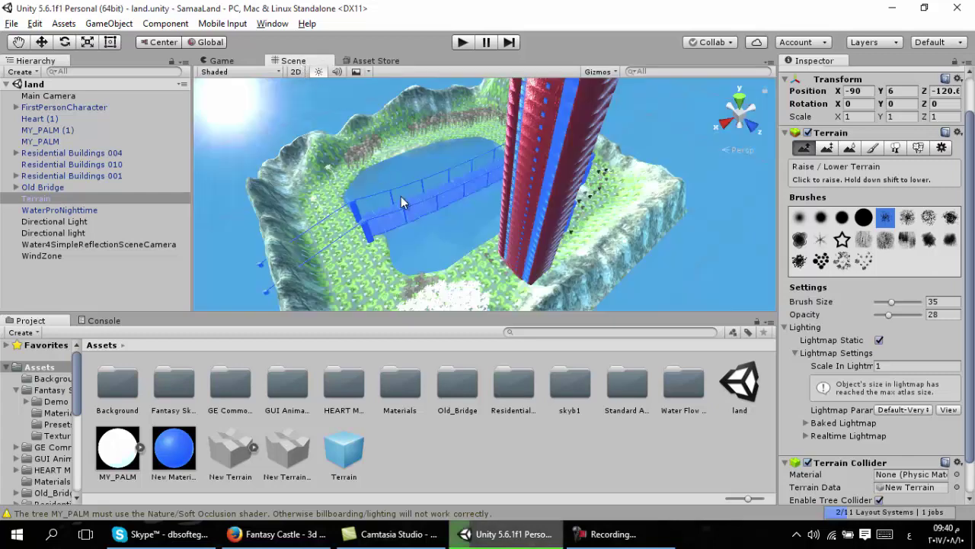
pyautogui.moveTo(404, 202); pyautogui.dragTo(403, 199, button='right')
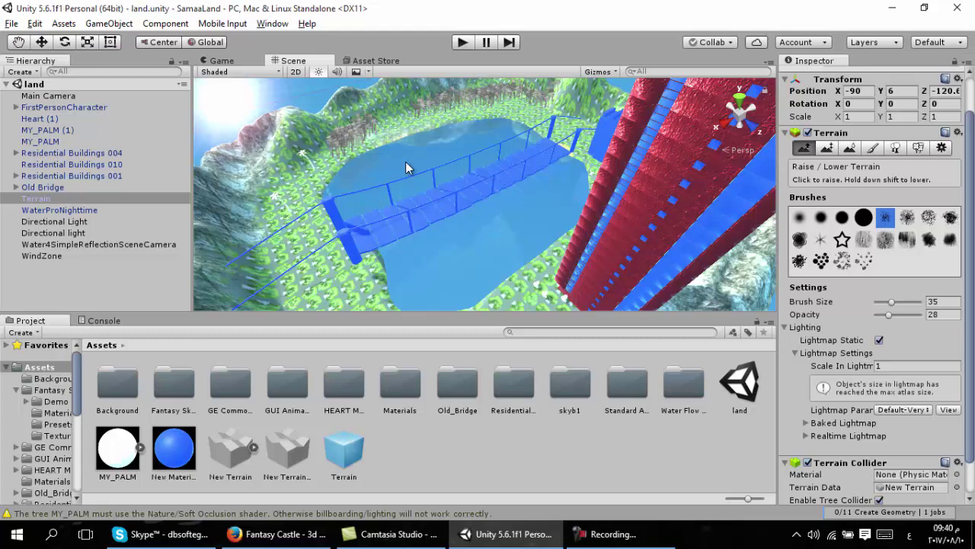
pyautogui.moveTo(410, 196)
pyautogui.mouseDown(button='right')
pyautogui.moveTo(469, 71)
pyautogui.moveTo(468, 191)
pyautogui.mouseUp(button='right')
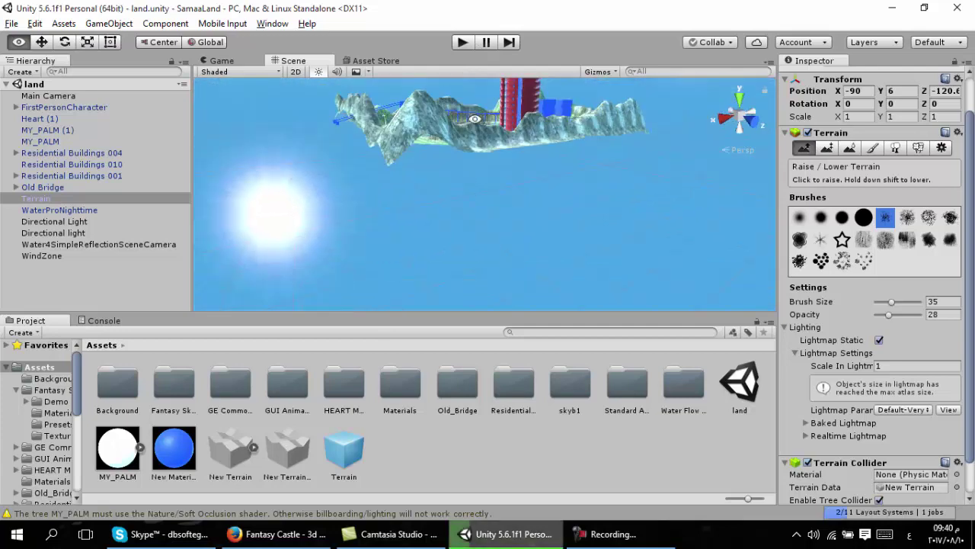
pyautogui.moveTo(514, 284); pyautogui.dragTo(514, 278, button='right')
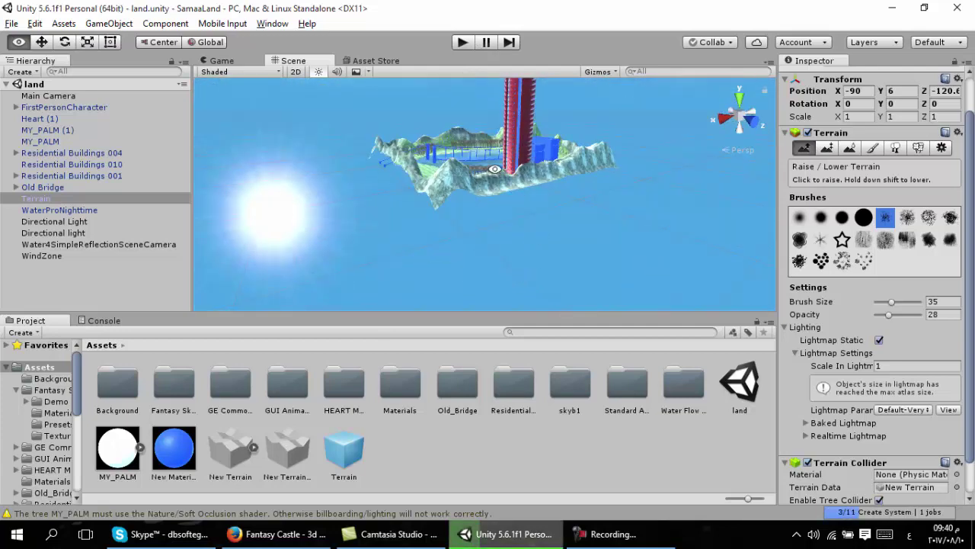
pyautogui.moveTo(494, 168); pyautogui.dragTo(482, 254, button='right')
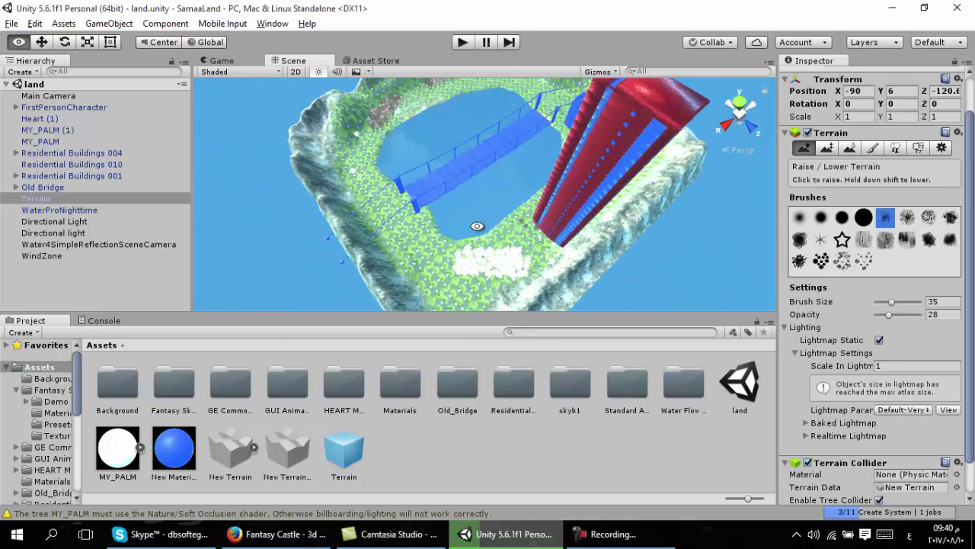
# Step: Run the scene in play mode, scroll the Asset Store listings, then switch to Firefox
pyautogui.click(457, 43)
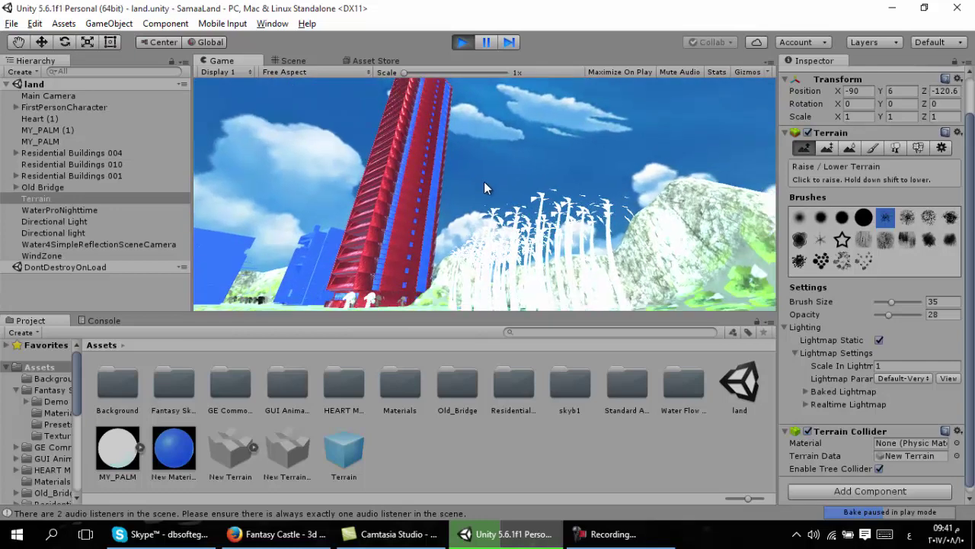
pyautogui.click(367, 59)
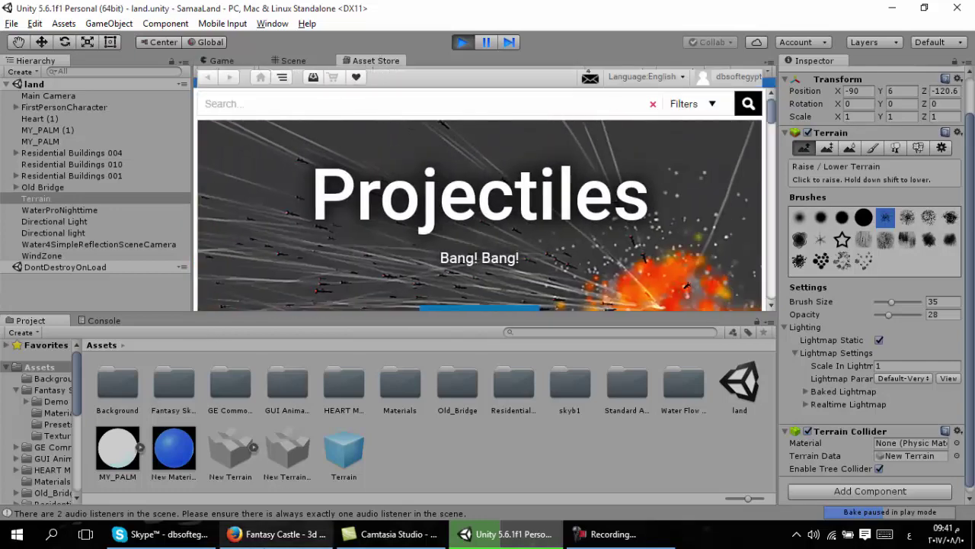
pyautogui.scroll(-5, 442, 251)
pyautogui.scroll(-5, 442, 251)
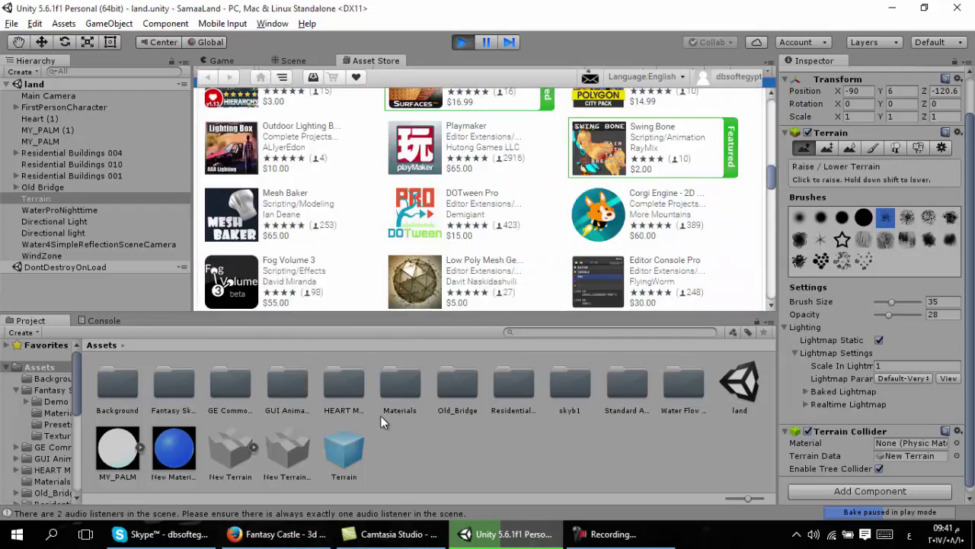
pyautogui.hotkey('alt', 'Tab')
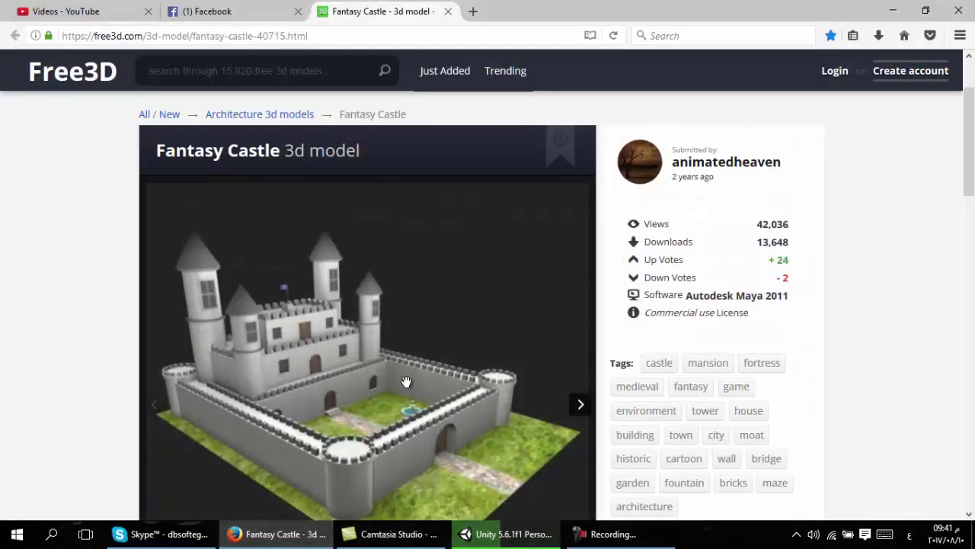
# Step: Scroll to the Fantasy Castle description: 4228 faces, FBX, Maya .mb and OBJ formats
pyautogui.scroll(-2, 406, 381)
pyautogui.scroll(-3, 304, 374)
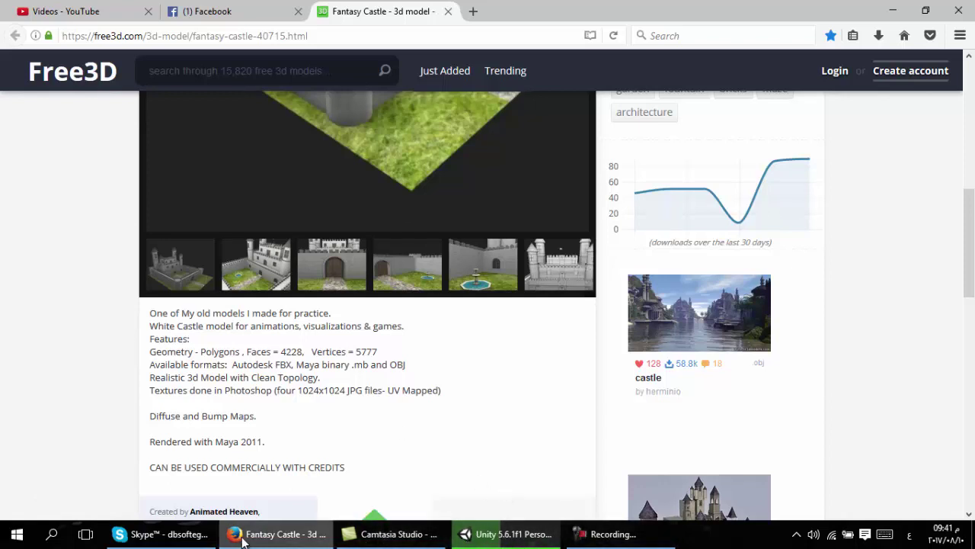
# Step: Back in Unity, close the Scene tab, reopen it from Window > Scene and dock it beside the Asset Store
pyautogui.click(506, 534)
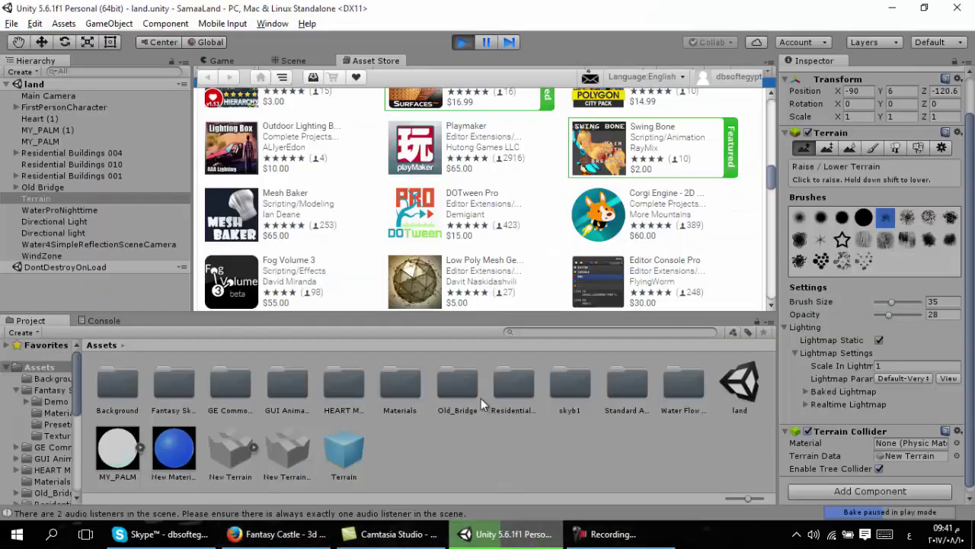
pyautogui.click(290, 61)
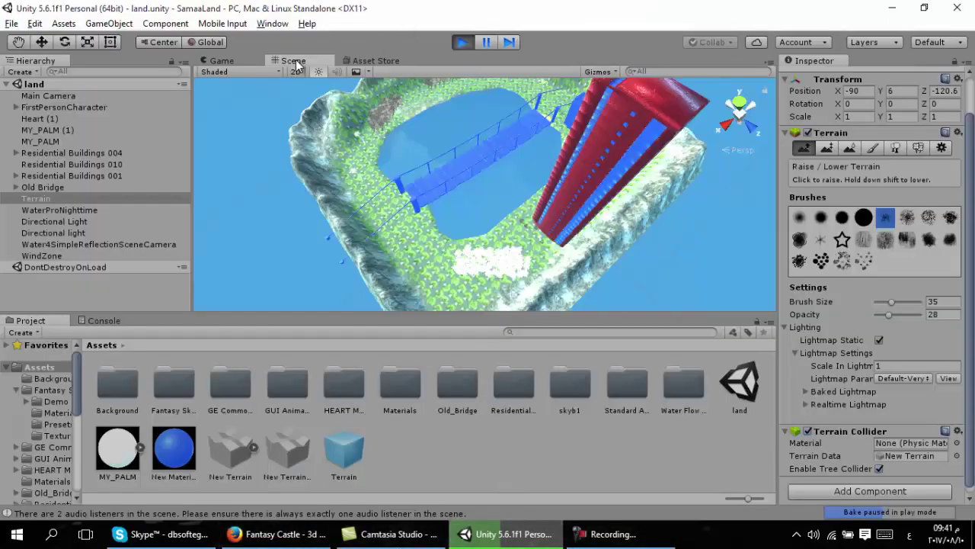
pyautogui.rightClick(299, 68)
pyautogui.click(328, 86)
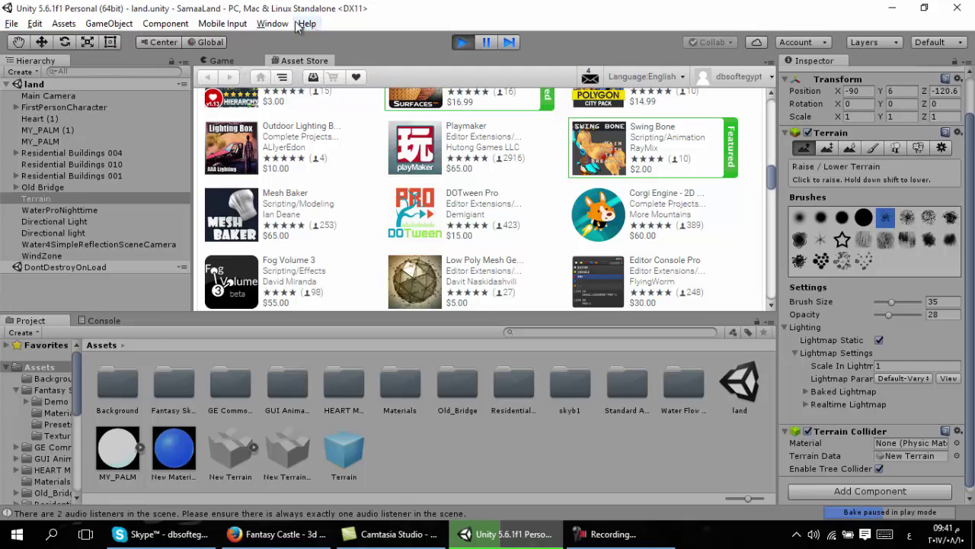
pyautogui.click(273, 24)
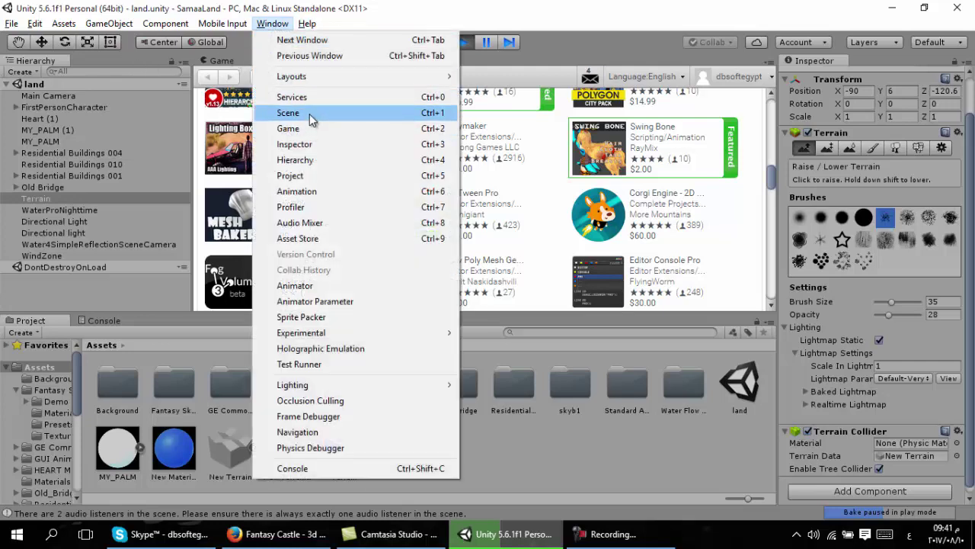
pyautogui.click(308, 113)
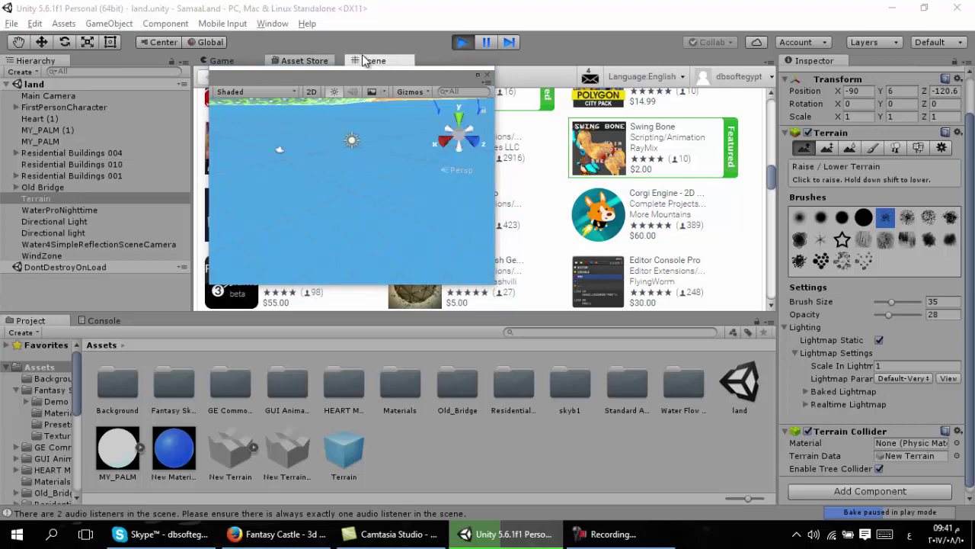
pyautogui.moveTo(259, 80); pyautogui.dragTo(365, 61)
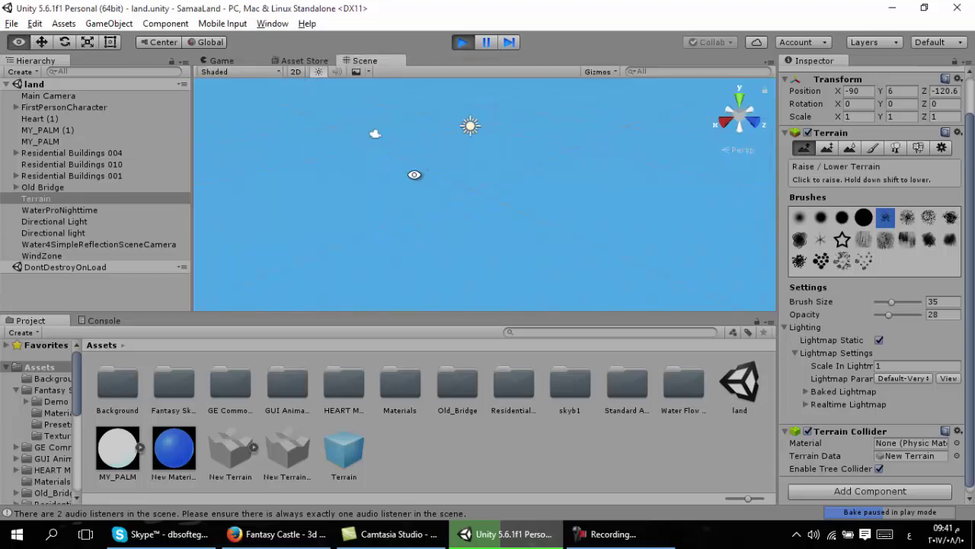
pyautogui.moveTo(414, 175); pyautogui.dragTo(417, 173, button='right')
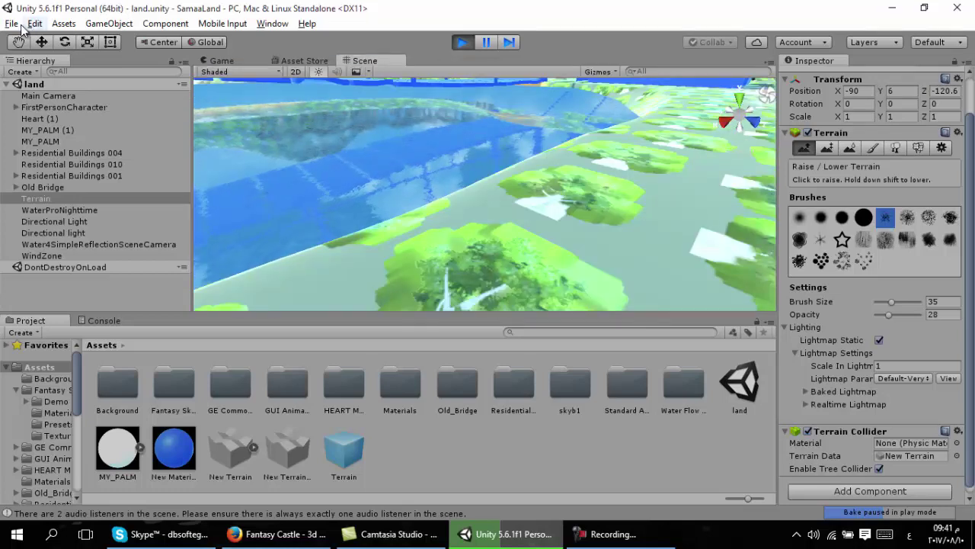
# Step: Close the Scene tab again, then reopen it and dock it as a full-width panel
pyautogui.click(12, 23)
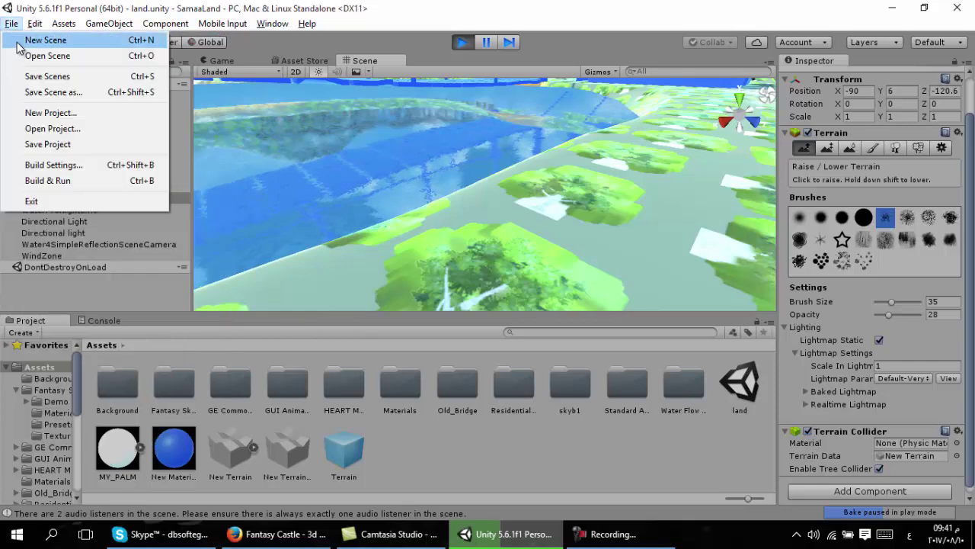
pyautogui.click(218, 90)
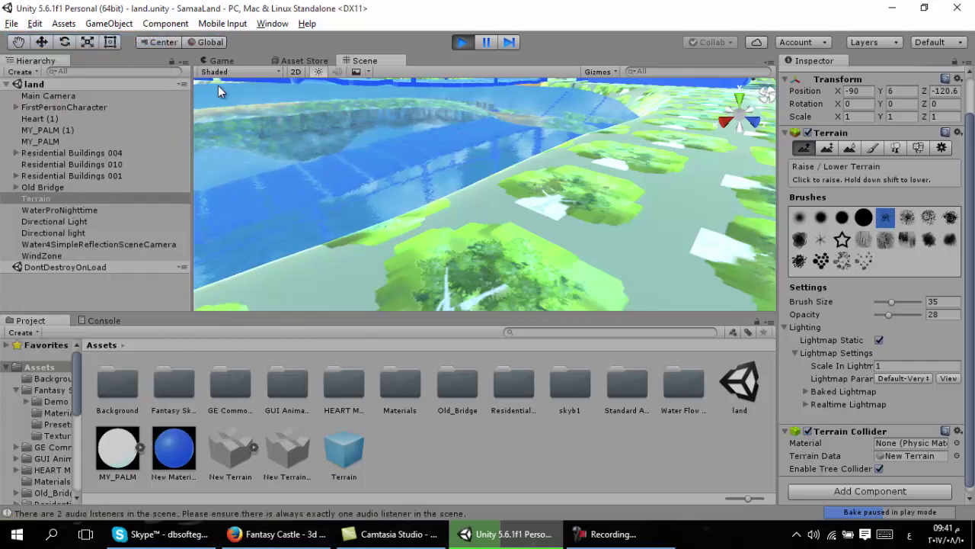
pyautogui.rightClick(371, 69)
pyautogui.click(384, 88)
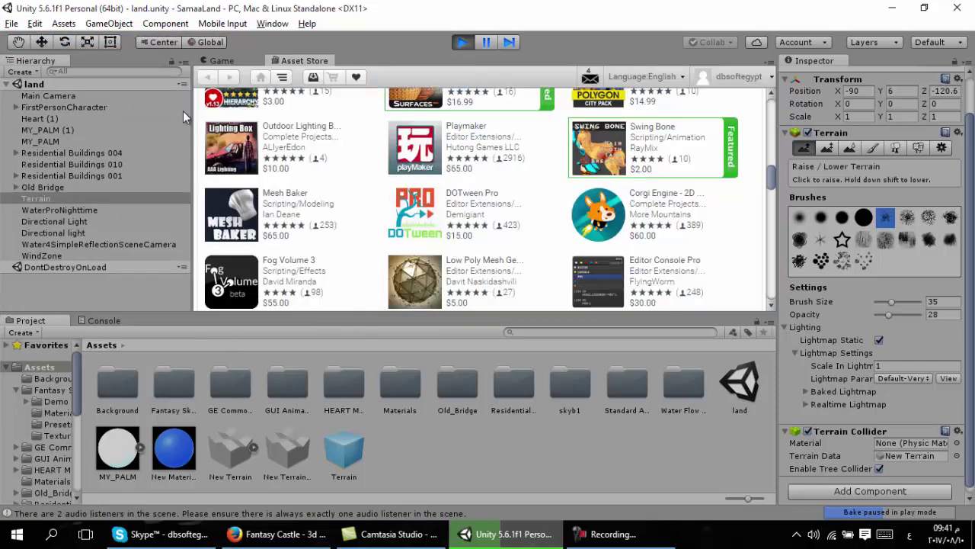
pyautogui.click(11, 24)
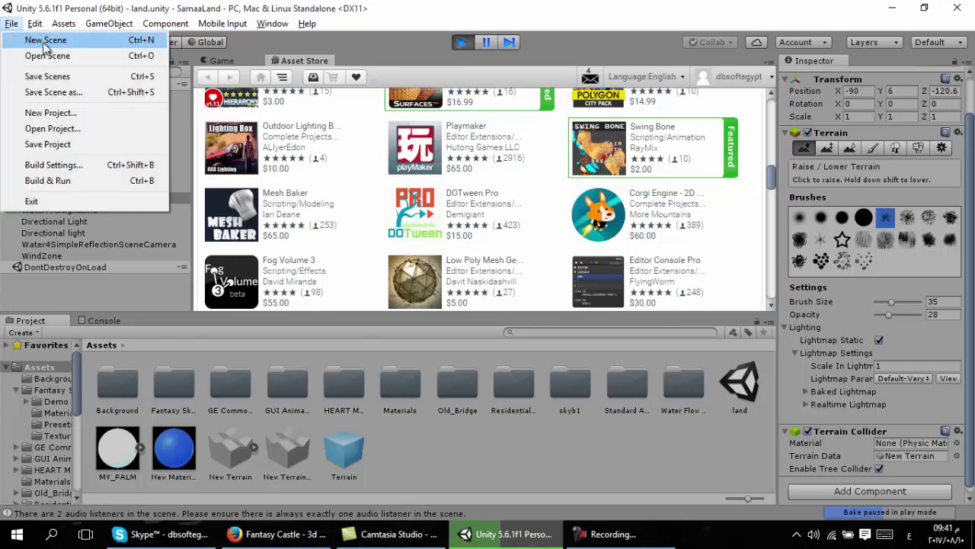
pyautogui.press('Escape')
pyautogui.click(273, 28)
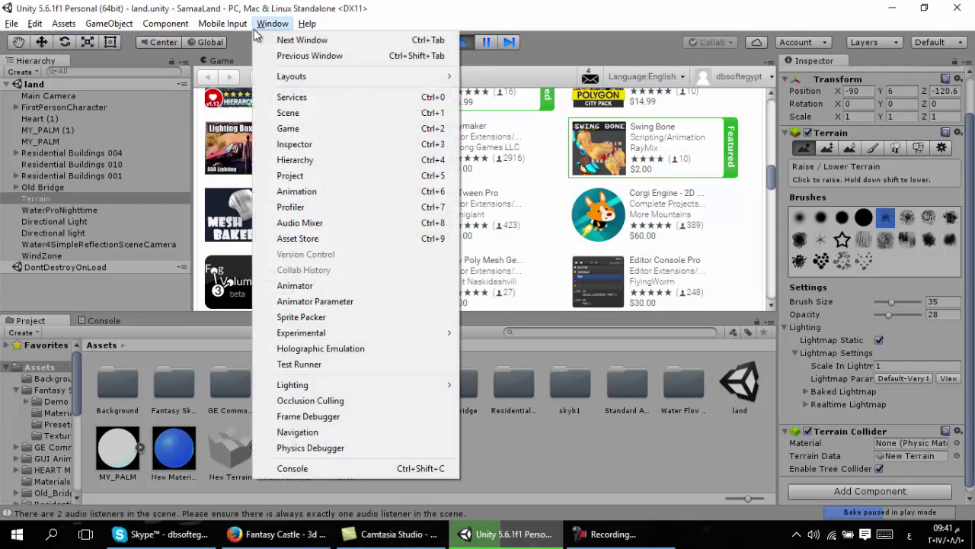
pyautogui.moveTo(222, 23)
pyautogui.moveTo(273, 24)
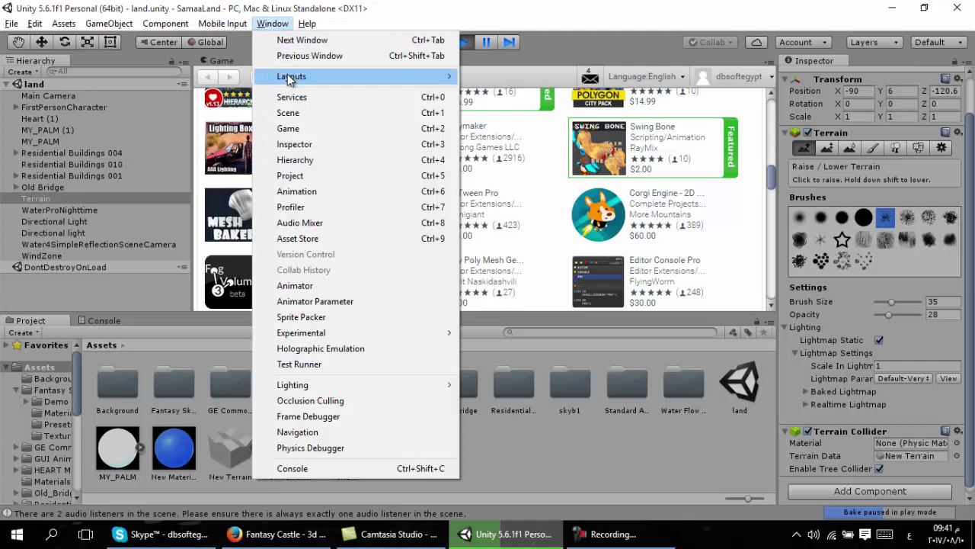
pyautogui.click(314, 113)
pyautogui.moveTo(254, 82); pyautogui.dragTo(285, 51)
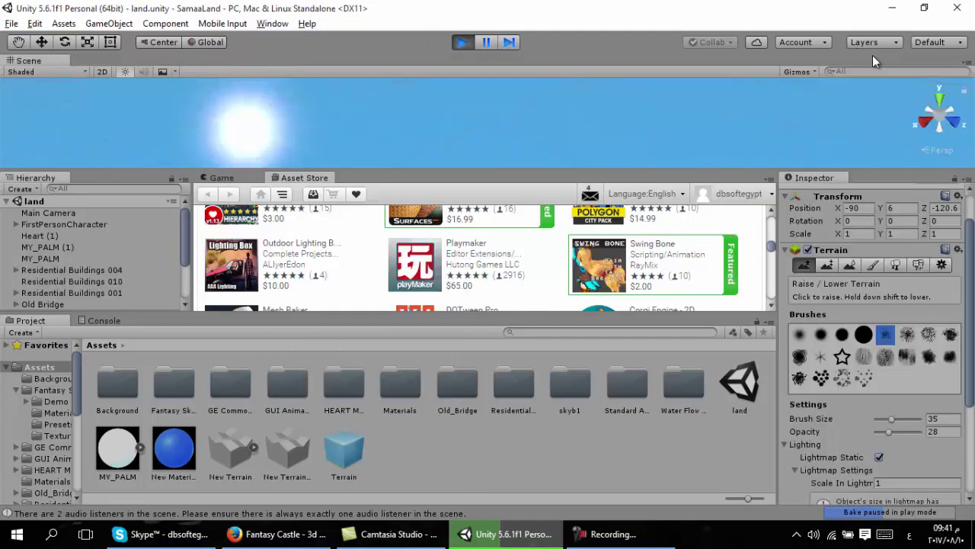
# Step: Reset the editor to the Default layout and stop play mode
pyautogui.click(930, 42)
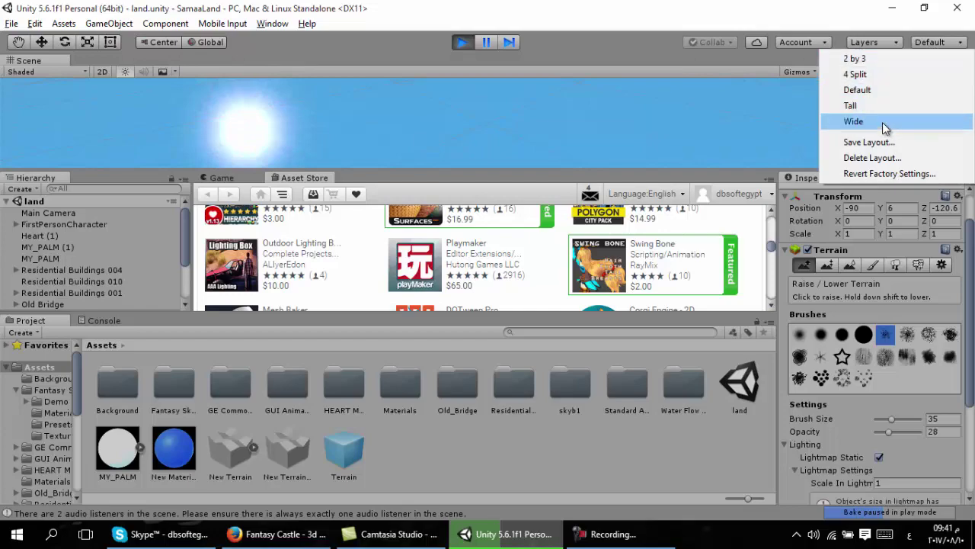
pyautogui.click(882, 93)
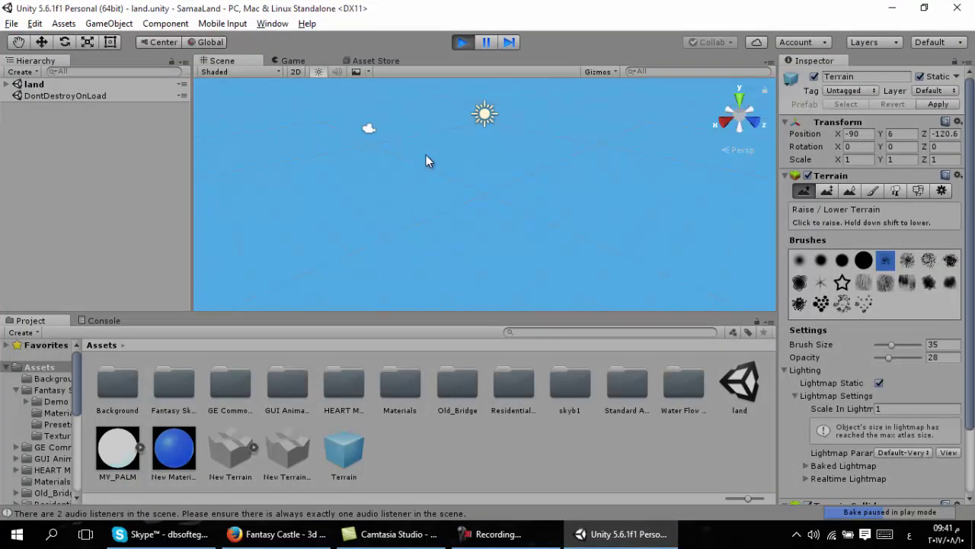
pyautogui.moveTo(425, 161)
pyautogui.mouseDown(button='right')
pyautogui.moveTo(435, 170)
pyautogui.moveTo(488, 164)
pyautogui.mouseUp(button='right')
pyautogui.click(463, 42)
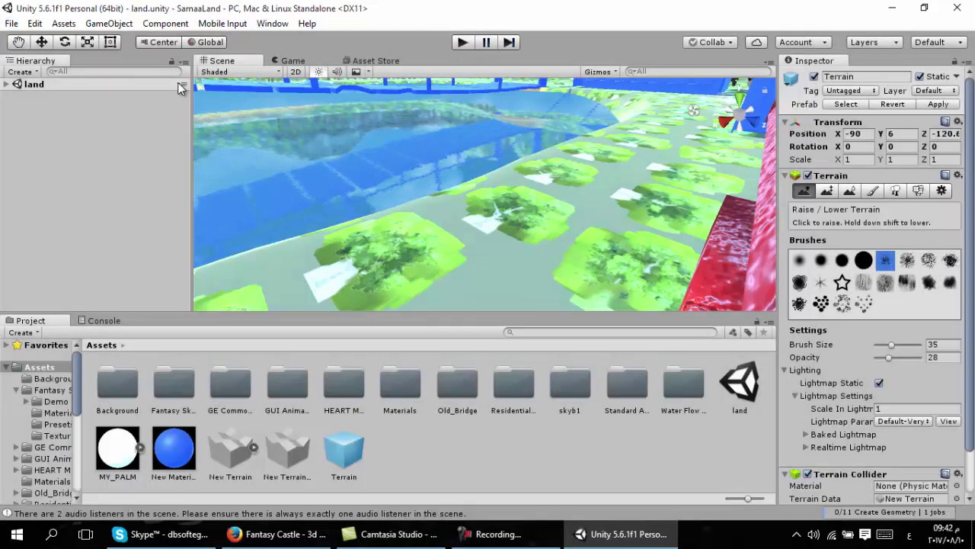
# Step: Create an Untitled scene holding only Main Camera and Directional Light with File > New Scene
pyautogui.click(9, 24)
pyautogui.click(31, 38)
pyautogui.moveTo(429, 176)
pyautogui.mouseDown(button='right')
pyautogui.moveTo(436, 169)
pyautogui.moveTo(425, 175)
pyautogui.mouseUp(button='right')
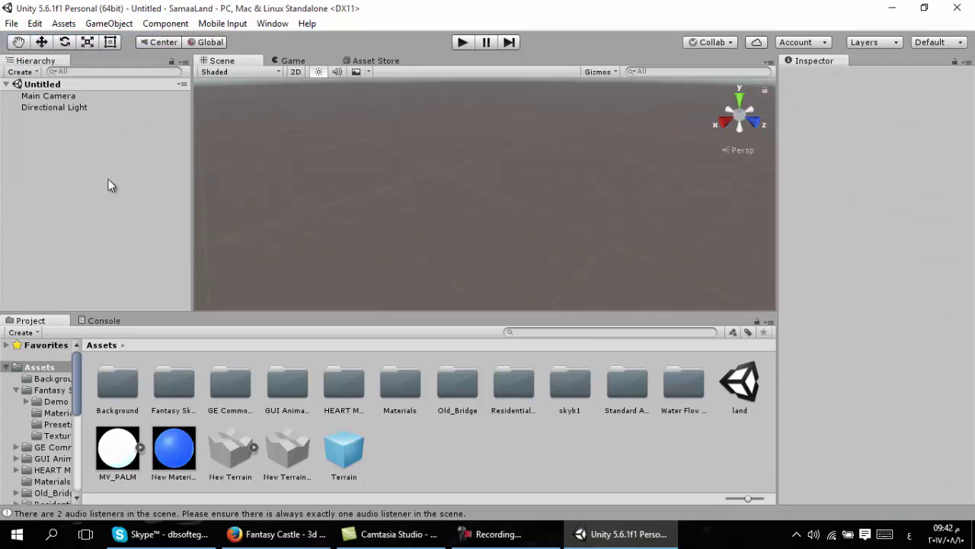
# Step: Look over the importable packages, then expand the first-person assets and widen the project tree
pyautogui.click(64, 25)
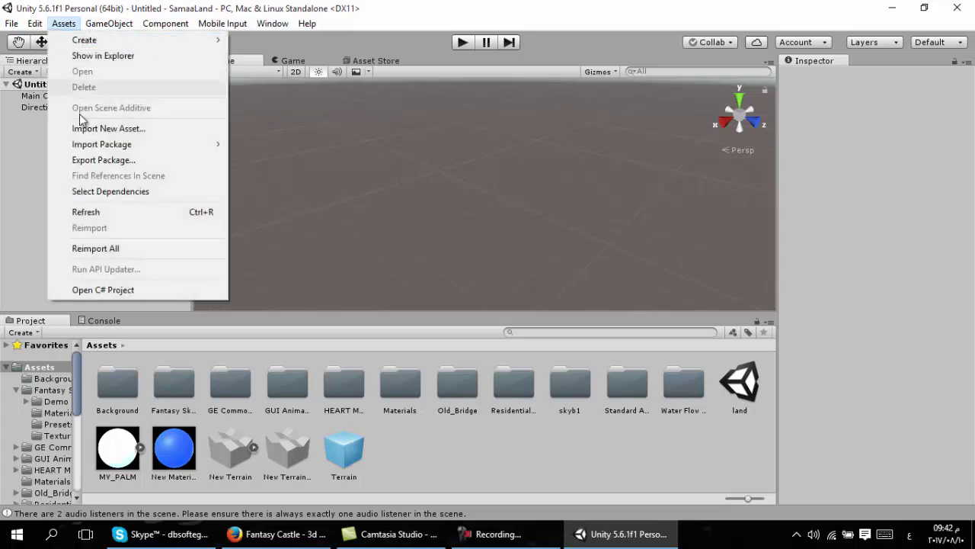
pyautogui.moveTo(151, 145)
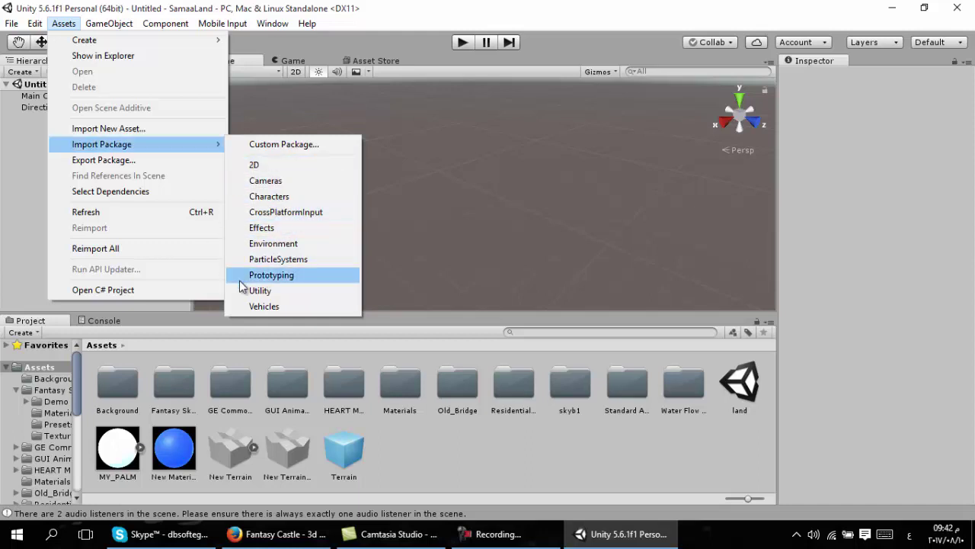
pyautogui.click(82, 422)
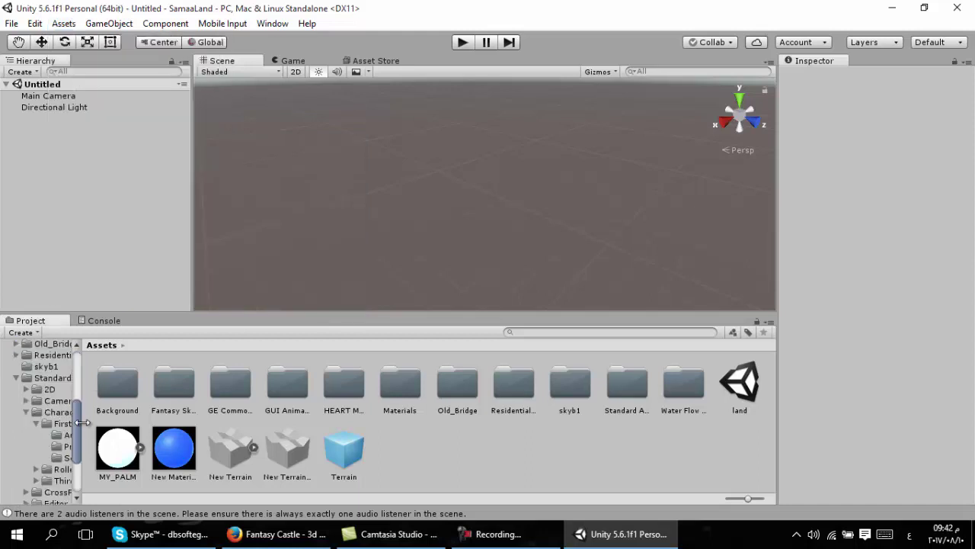
pyautogui.moveTo(82, 422); pyautogui.dragTo(147, 414)
# Step: Open the skyb1 skybox folder and show it in File Explorer
pyautogui.click(27, 366)
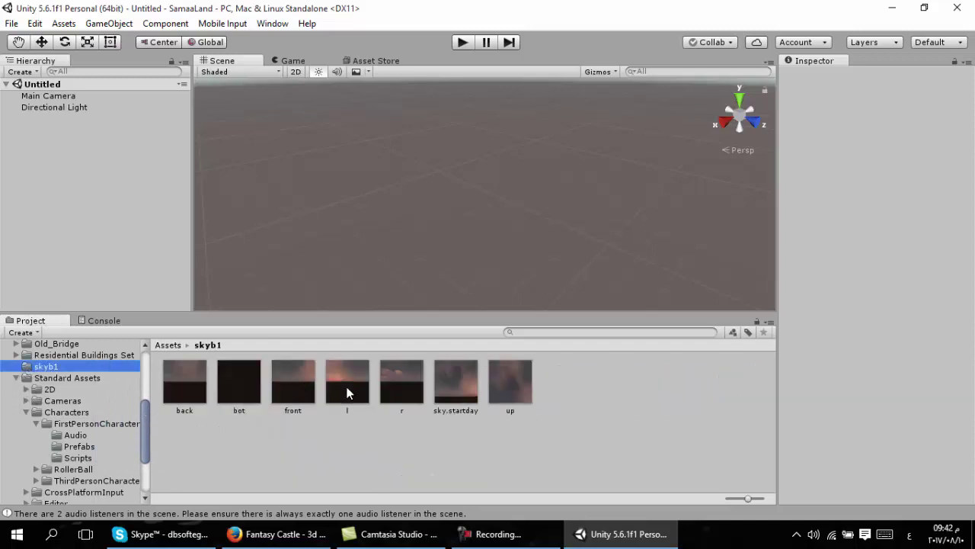
pyautogui.click(16, 377)
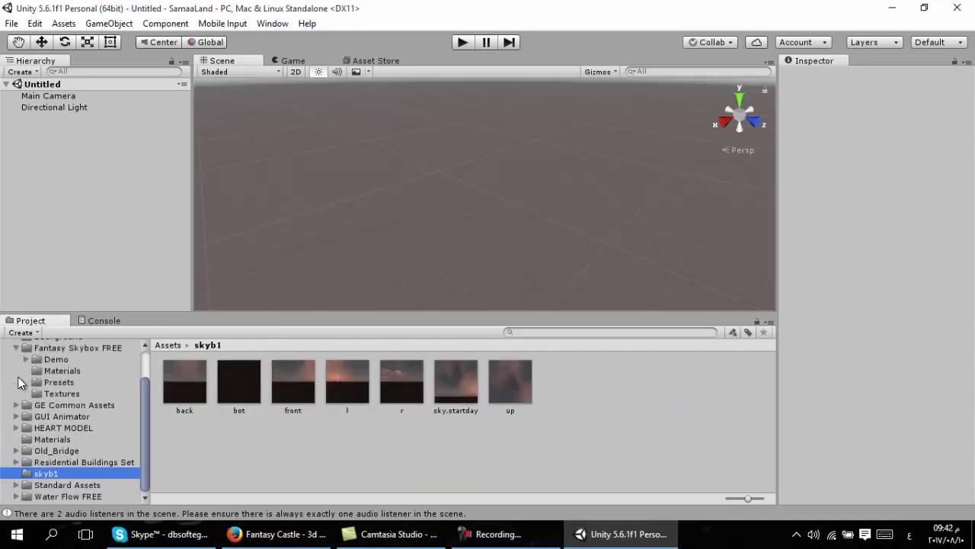
pyautogui.rightClick(292, 462)
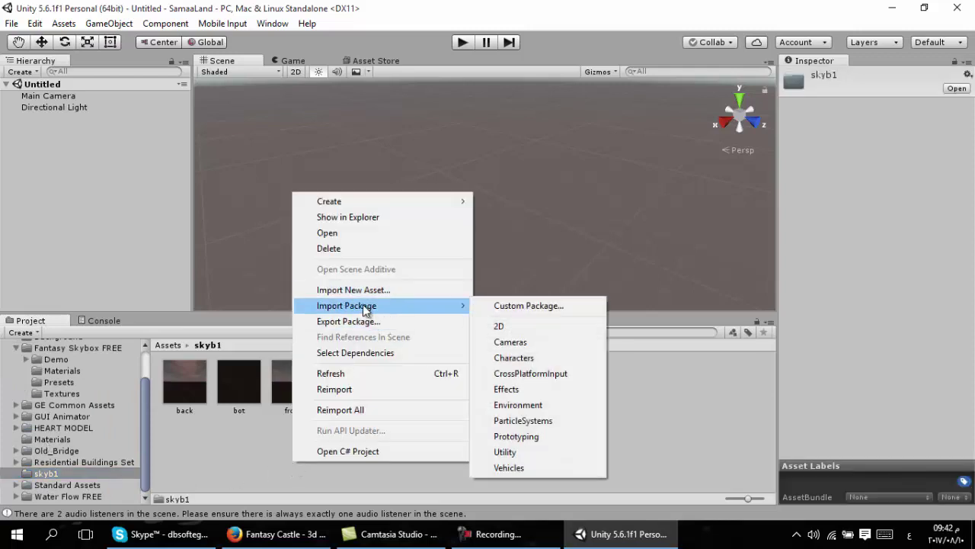
pyautogui.click(361, 217)
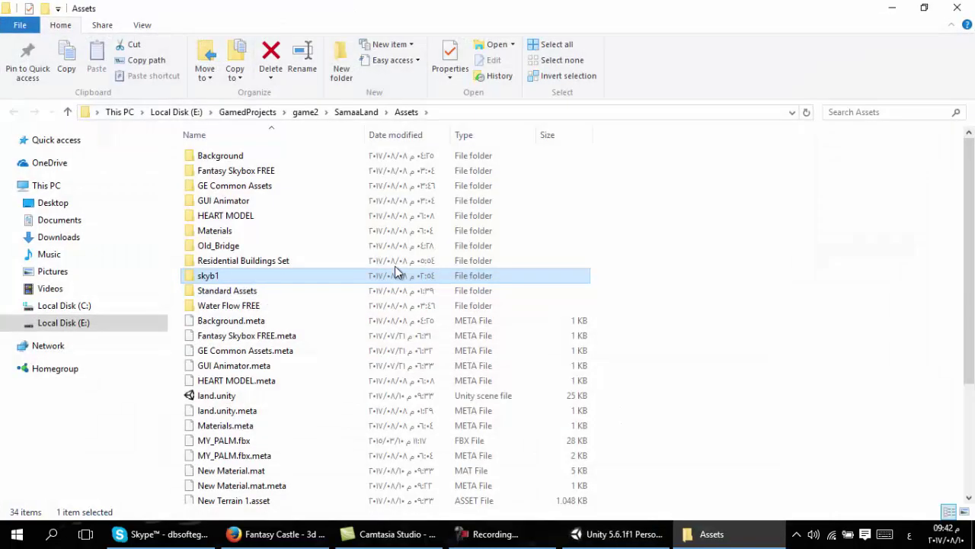
# Step: Look through the Old_Bridge, skyb1 and Water Flow FREE folders on disk, then go back to Unity
pyautogui.click(228, 247)
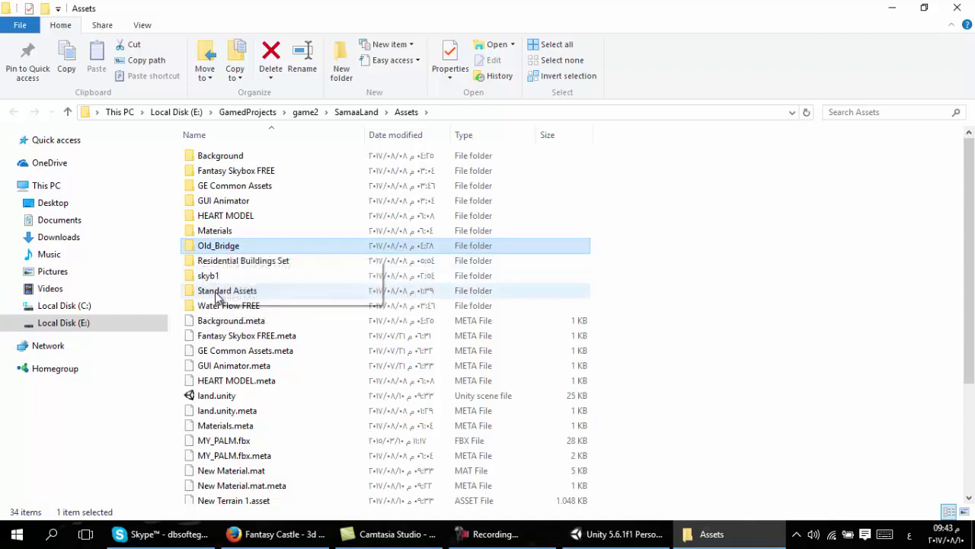
pyautogui.click(214, 278)
pyautogui.click(220, 308)
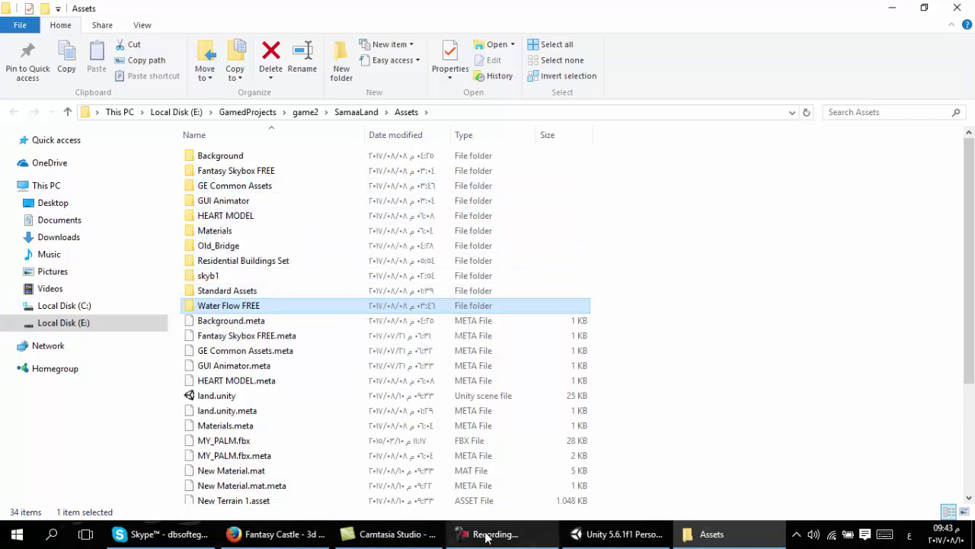
pyautogui.click(589, 534)
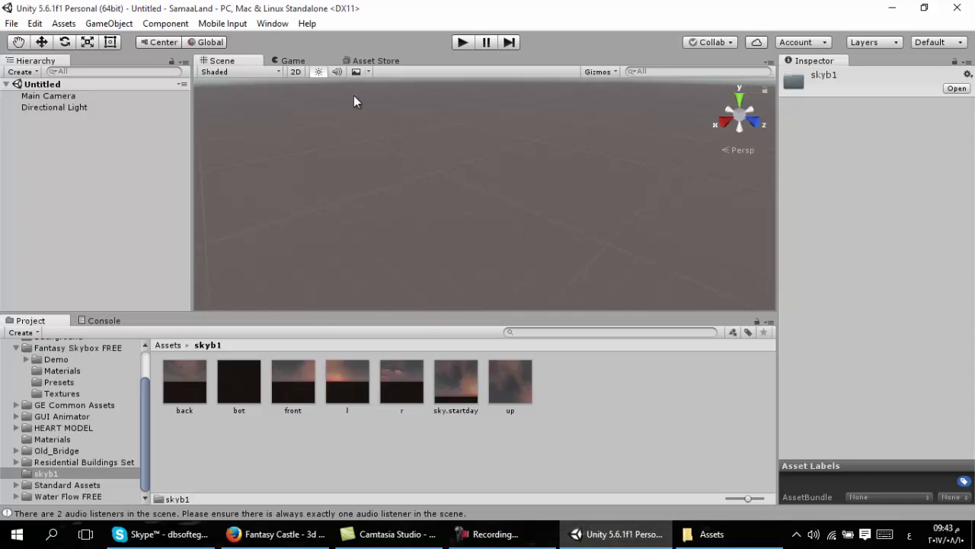
# Step: Search the Asset Store for 'water'
pyautogui.click(374, 60)
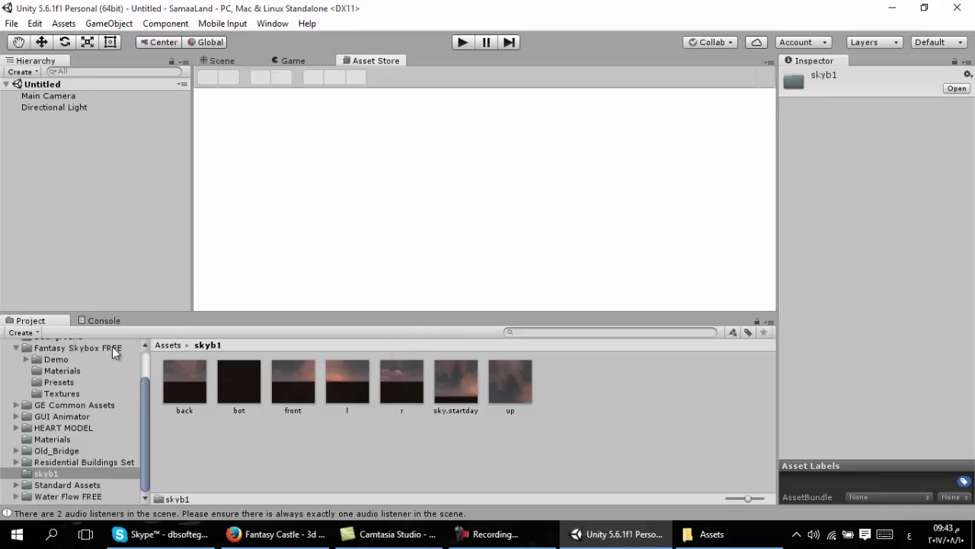
pyautogui.scroll(3, 79, 405)
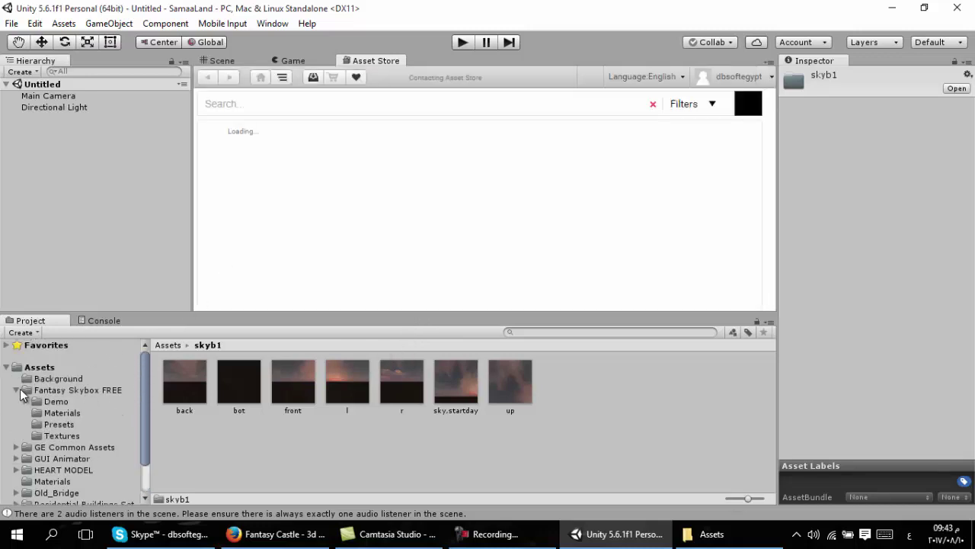
pyautogui.click(263, 102)
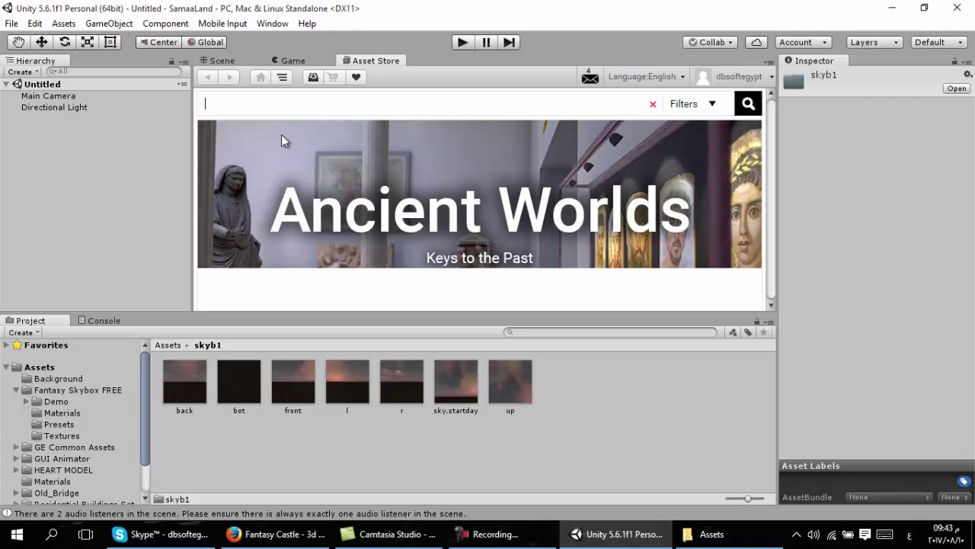
pyautogui.write('سشىي')
pyautogui.hotkey('ctrl', 'a')
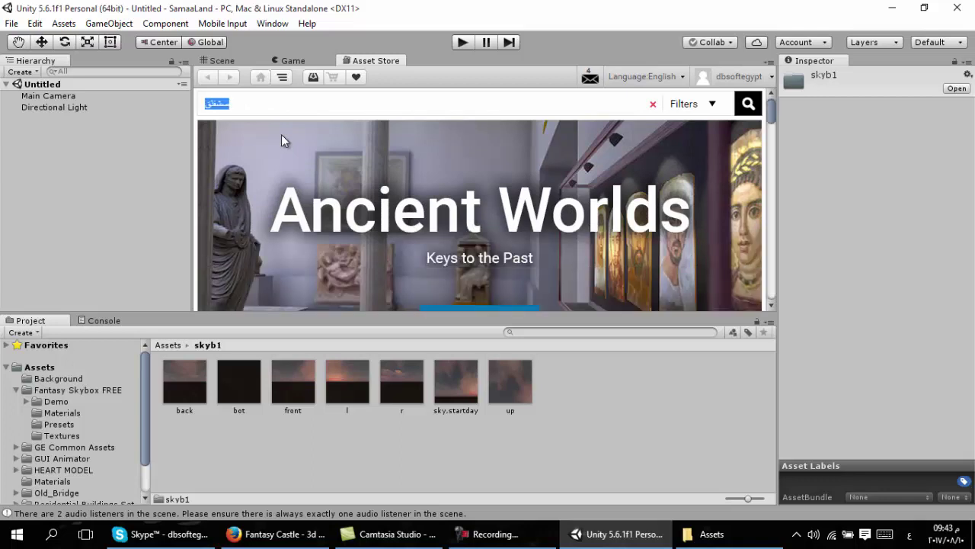
pyautogui.hotkey('alt', 'shift')
pyautogui.write('skyb')
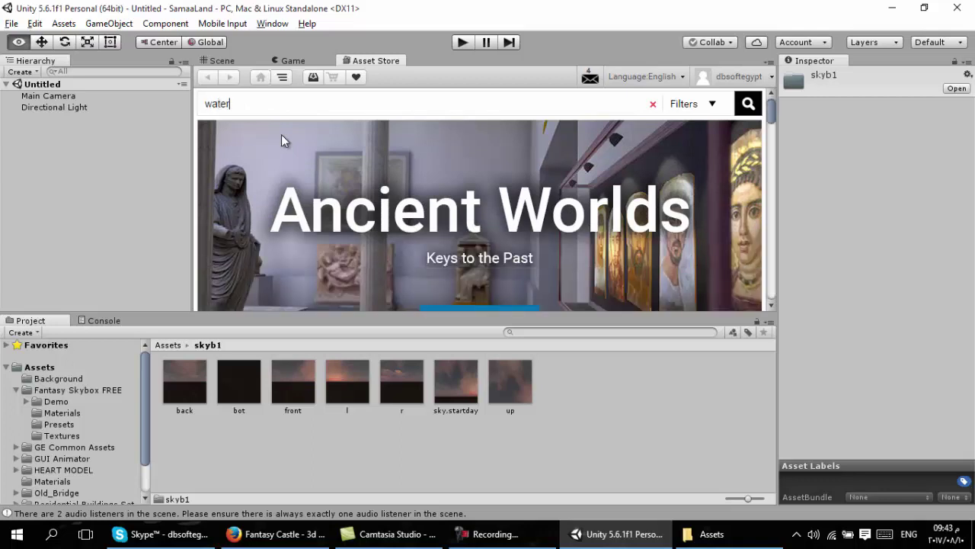
pyautogui.press('BackSpace')
pyautogui.press('BackSpace')
pyautogui.press('BackSpace')
pyautogui.write('water')
pyautogui.press('Return')
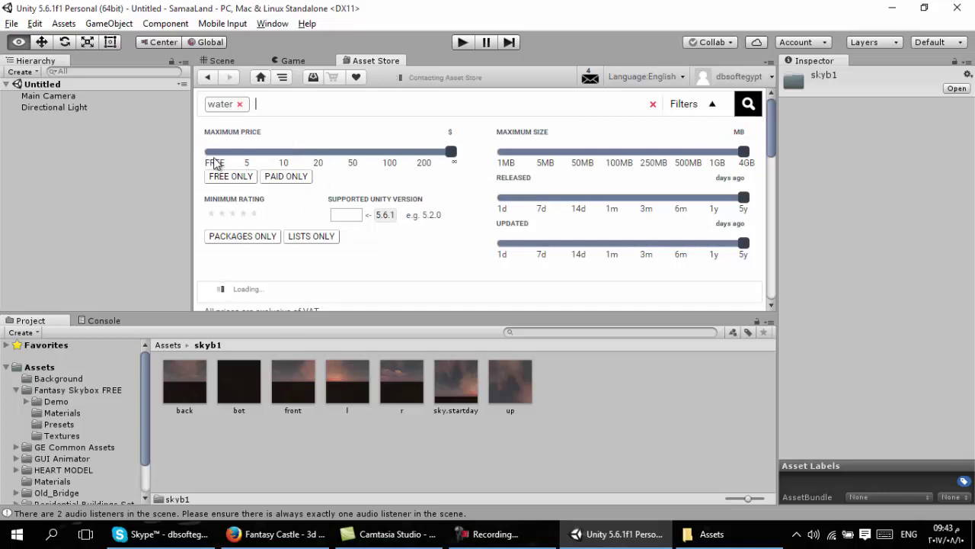
# Step: Filter the results to free assets and open the Water Flow FREE page
pyautogui.click(217, 163)
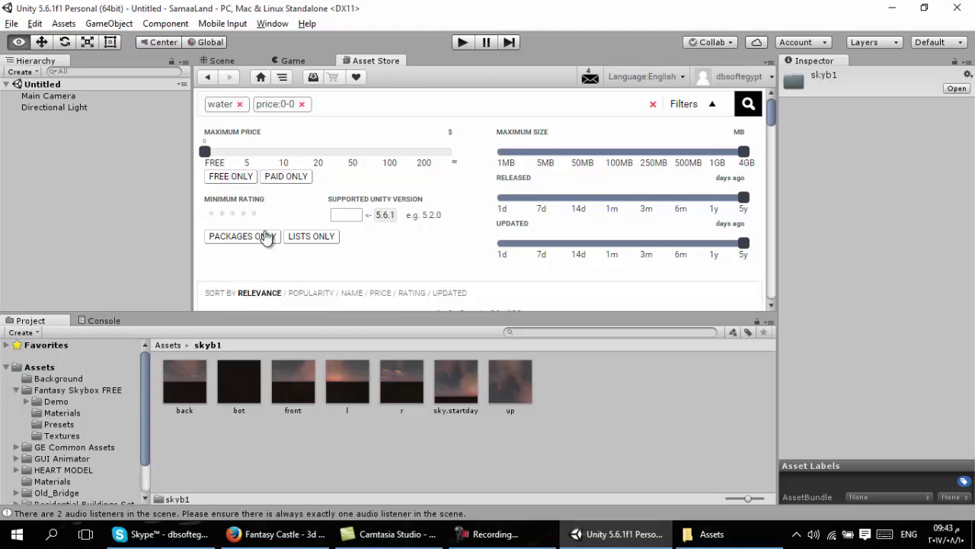
pyautogui.scroll(-3, 306, 251)
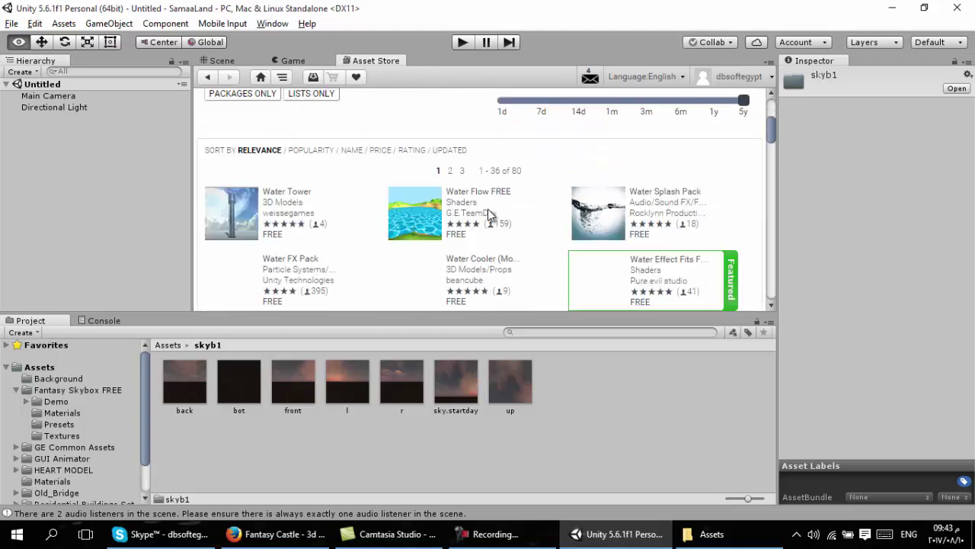
pyautogui.click(452, 192)
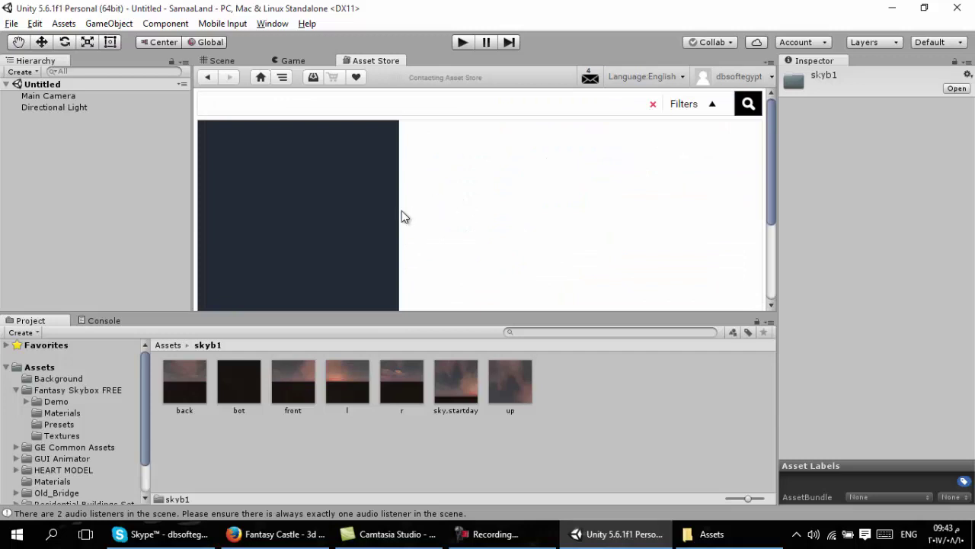
pyautogui.scroll(-1, 302, 221)
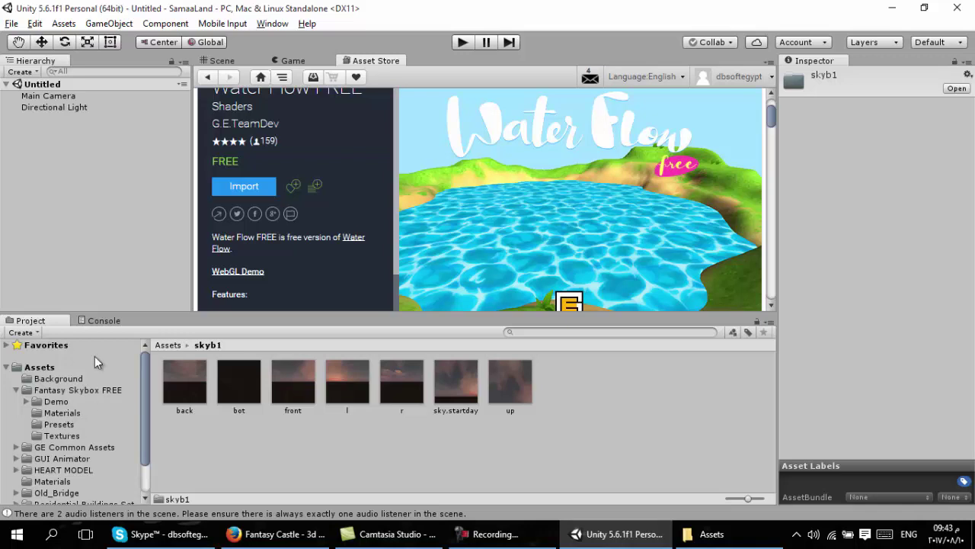
# Step: List the top-level Assets folder with Water Flow FREE, skyb1 and the land scene, cancelling Import New Asset
pyautogui.rightClick(215, 448)
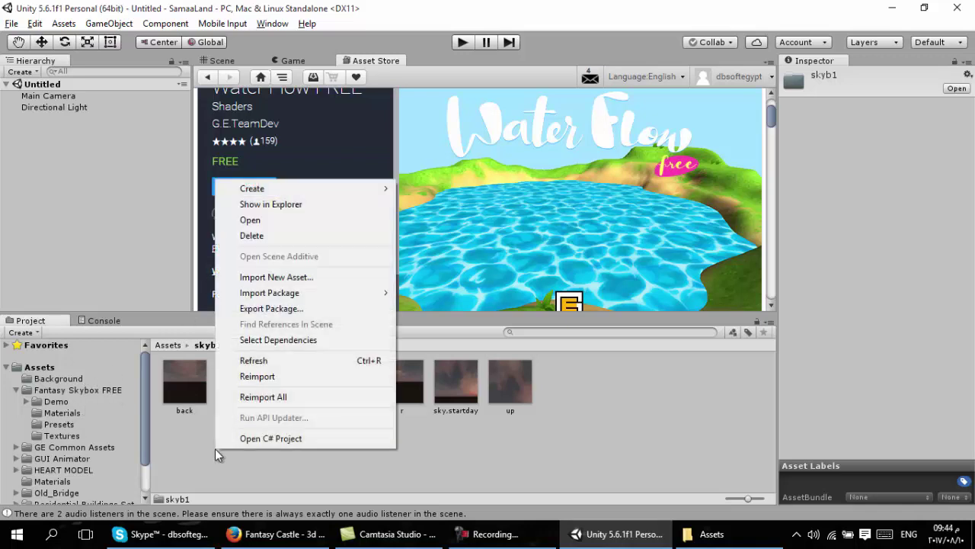
pyautogui.rightClick(65, 367)
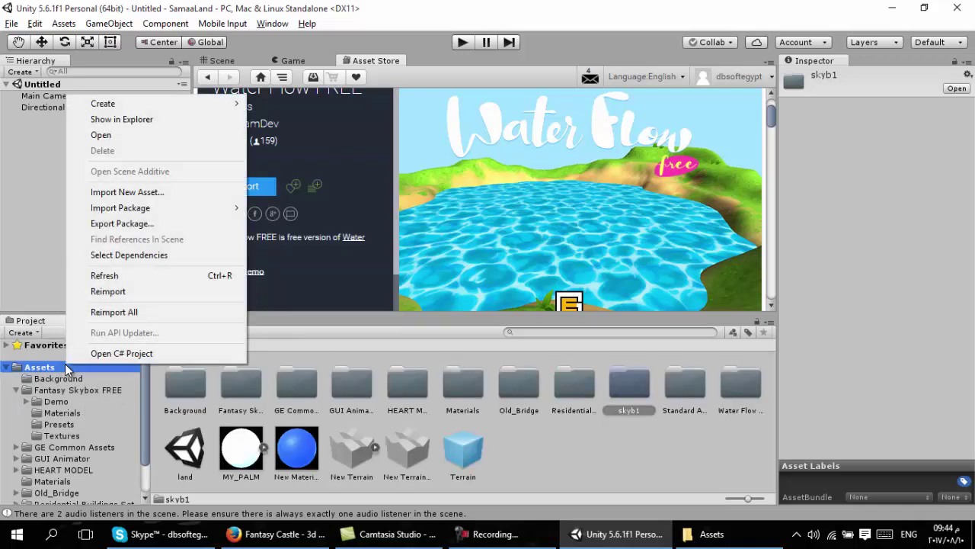
pyautogui.click(179, 195)
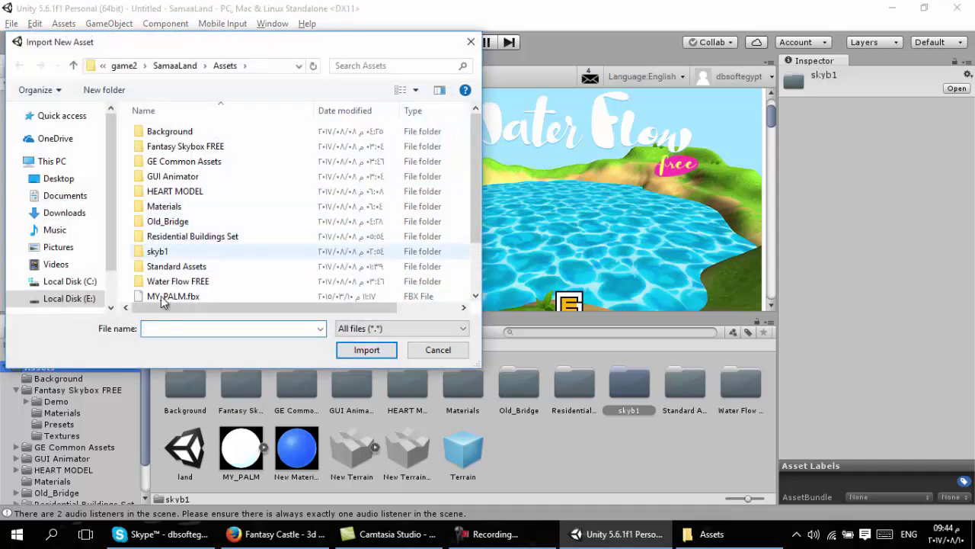
pyautogui.click(436, 352)
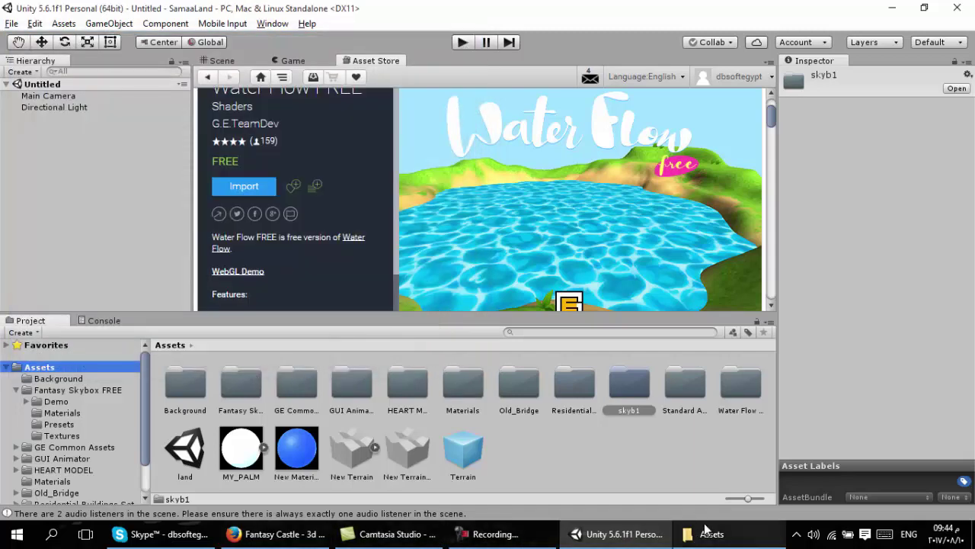
pyautogui.click(705, 528)
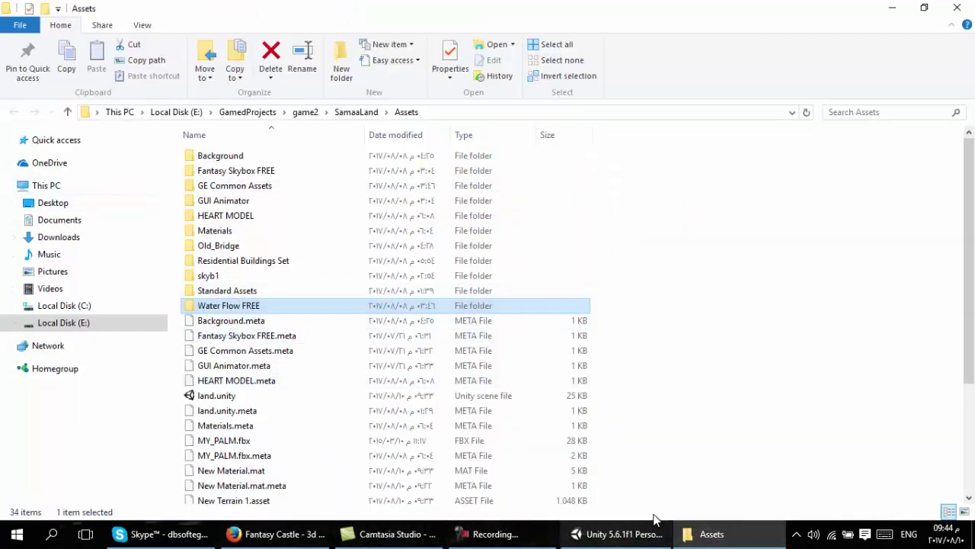
pyautogui.click(625, 533)
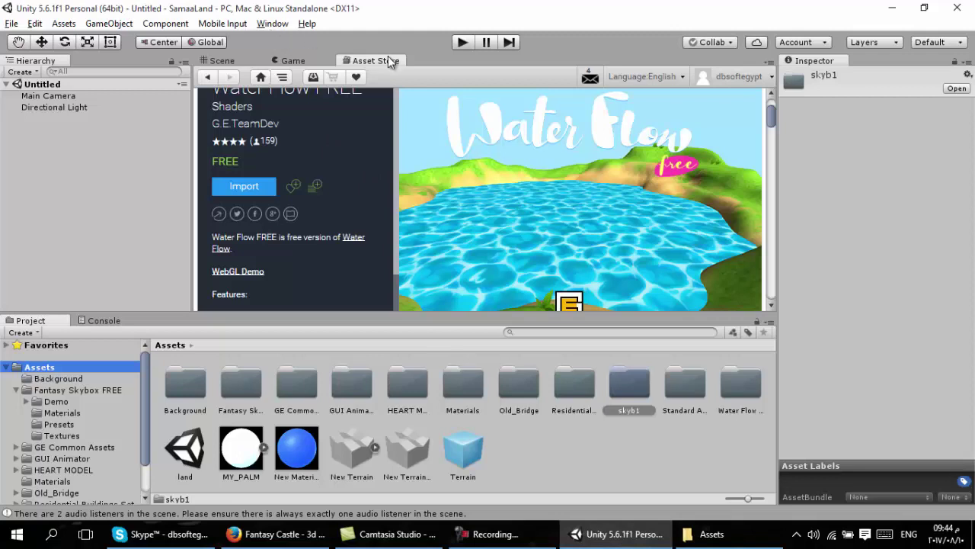
# Step: Add a flat Terrain at position 0, 0, 0 via GameObject > 3D Object > Terrain
pyautogui.click(215, 64)
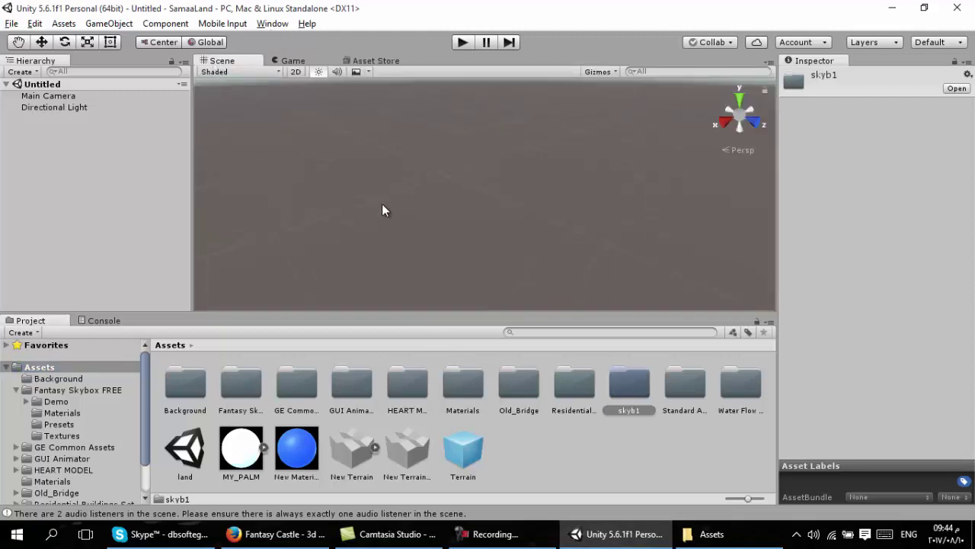
pyautogui.click(152, 24)
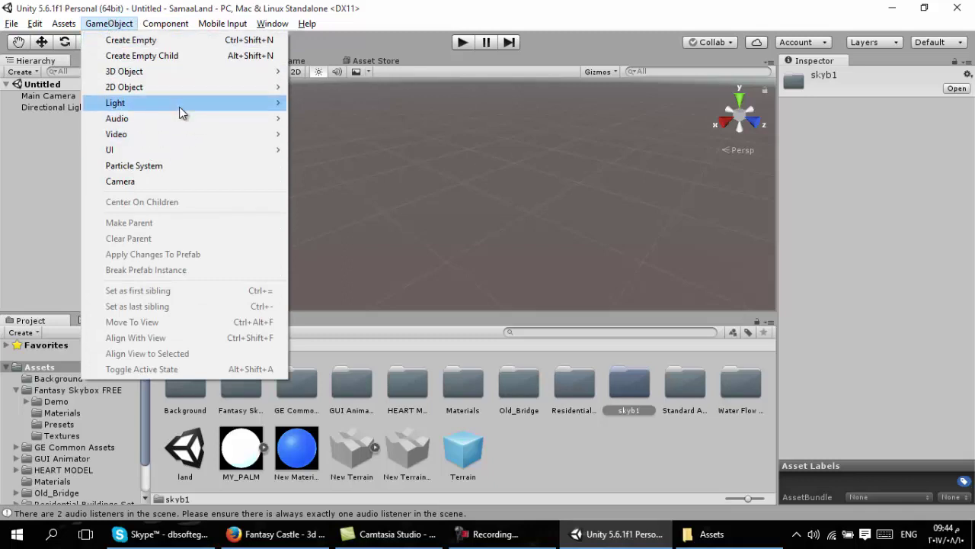
pyautogui.moveTo(179, 104)
pyautogui.moveTo(176, 72)
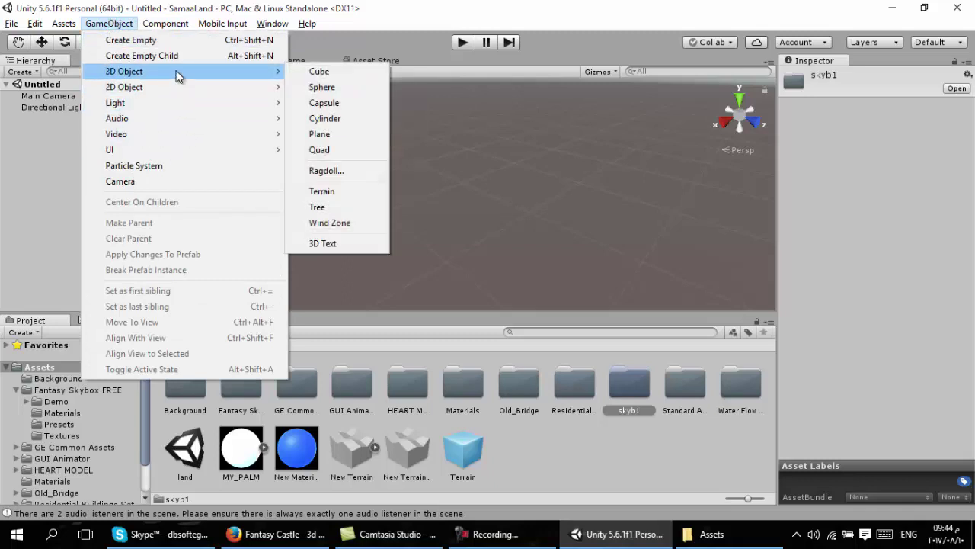
pyautogui.click(360, 193)
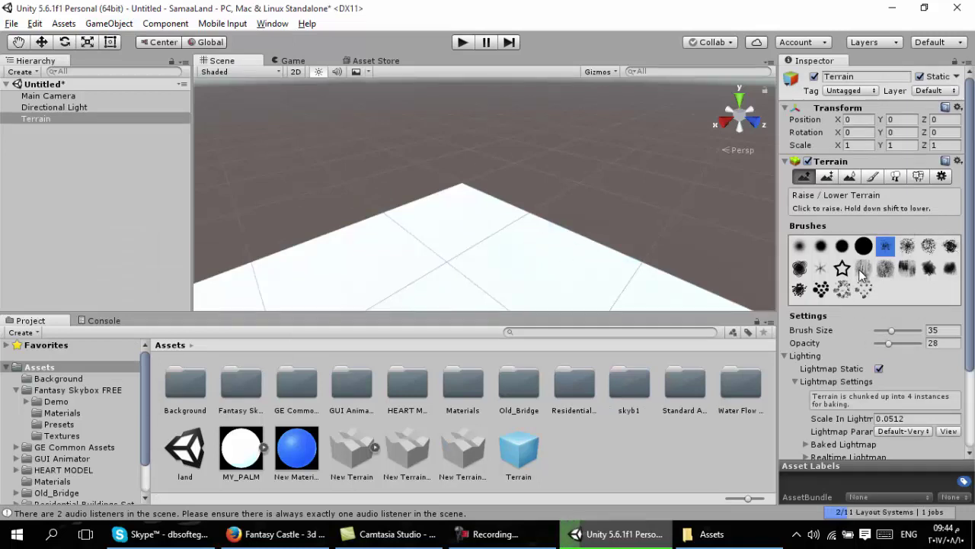
# Step: In Terrain Settings, set Terrain Width, Length and Height to 120 each
pyautogui.scroll(-3, 865, 280)
pyautogui.scroll(3, 876, 226)
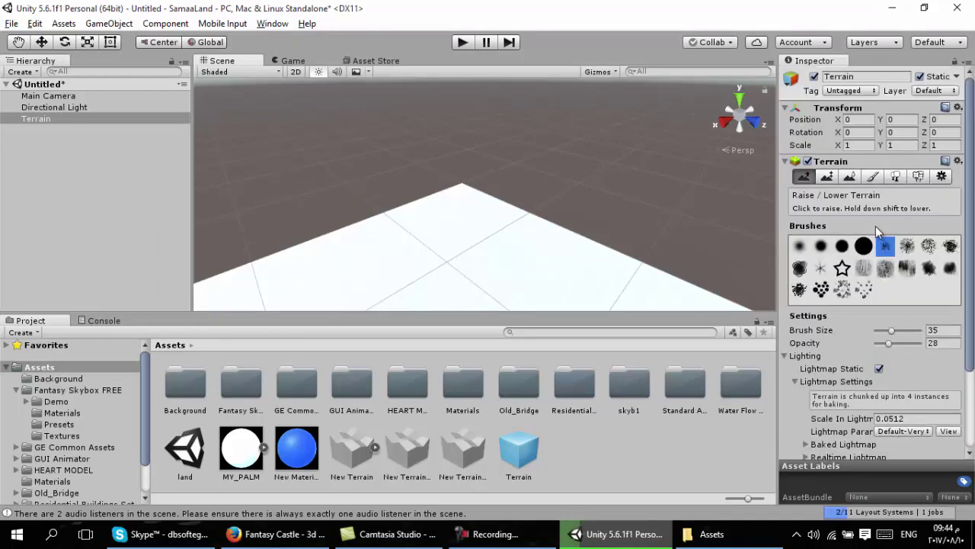
pyautogui.click(942, 176)
pyautogui.scroll(-8, 843, 336)
pyautogui.scroll(-3, 843, 336)
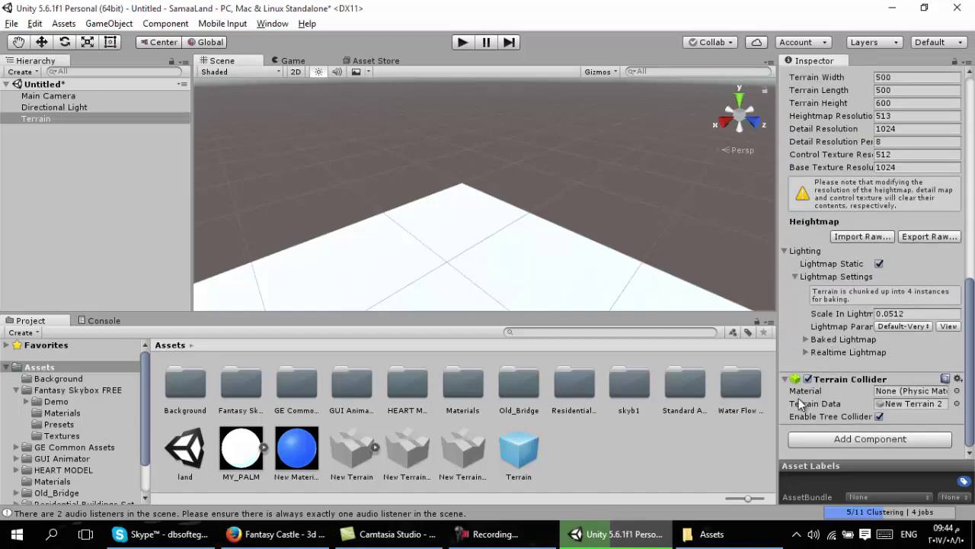
pyautogui.scroll(3, 842, 272)
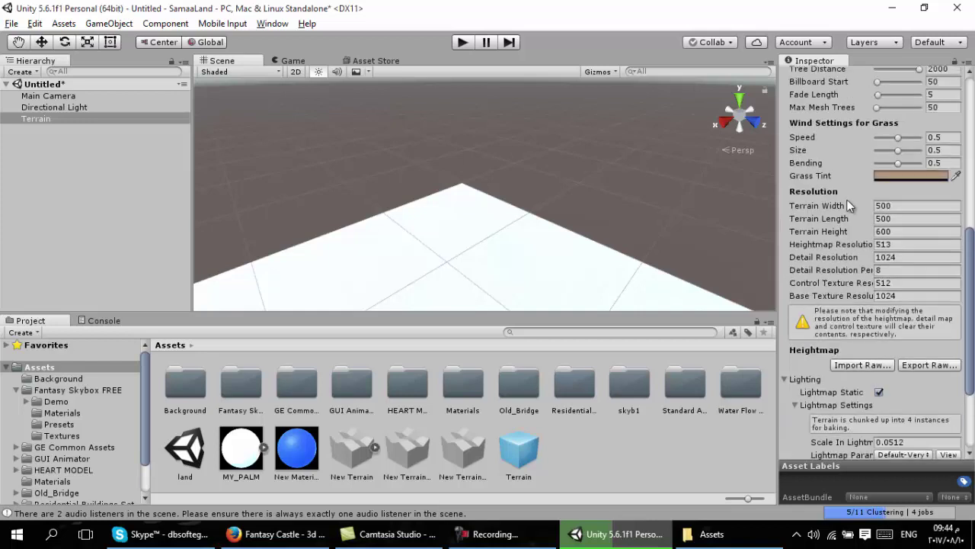
pyautogui.click(893, 205)
pyautogui.write('120')
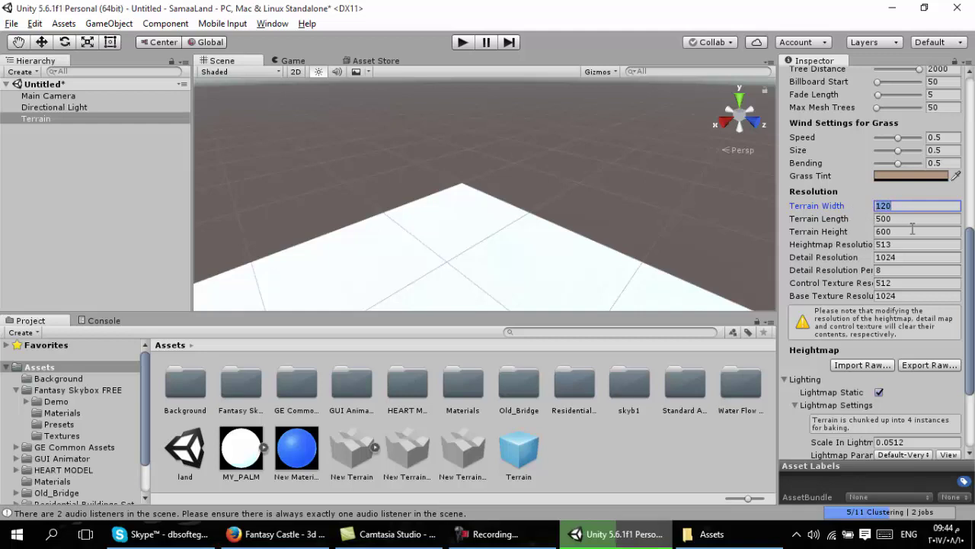
pyautogui.press('Tab')
pyautogui.write('120')
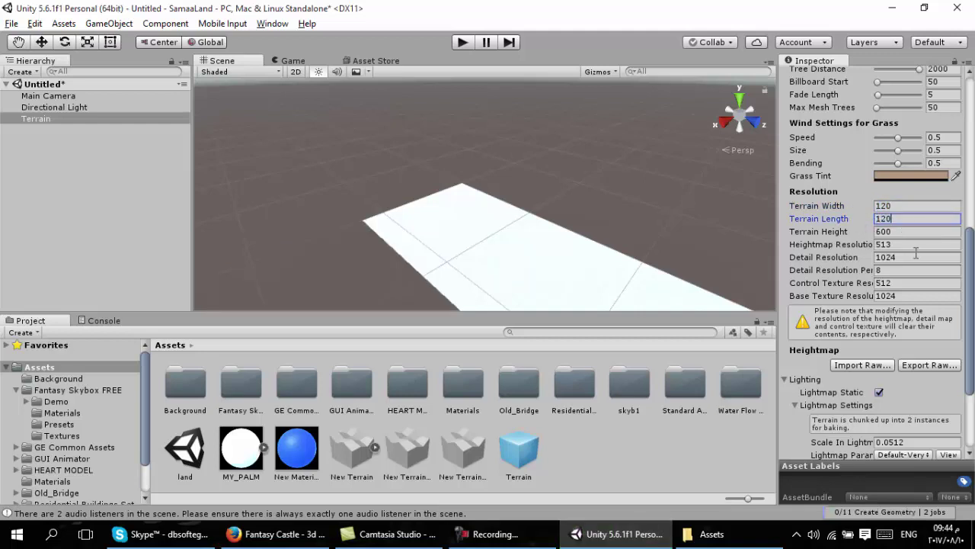
pyautogui.press('Tab')
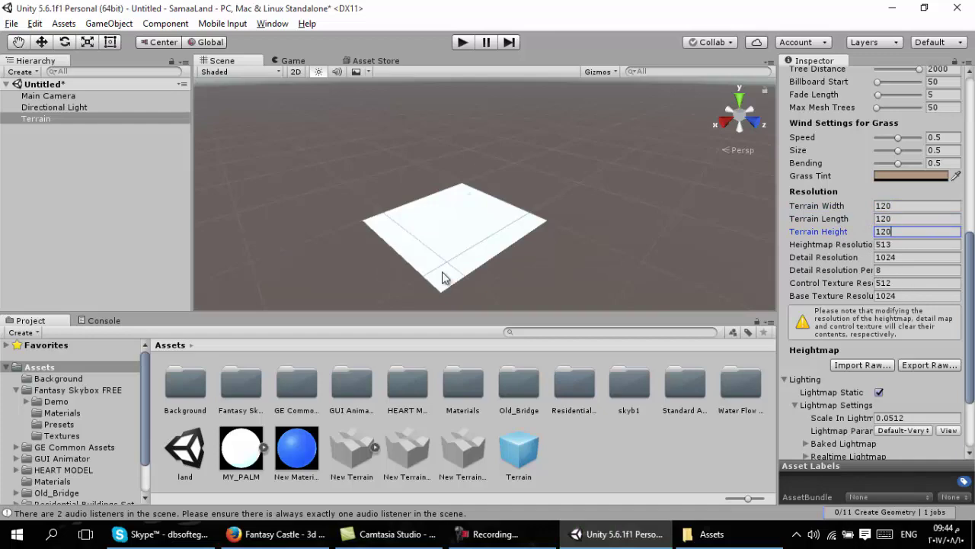
pyautogui.scroll(5, 444, 248)
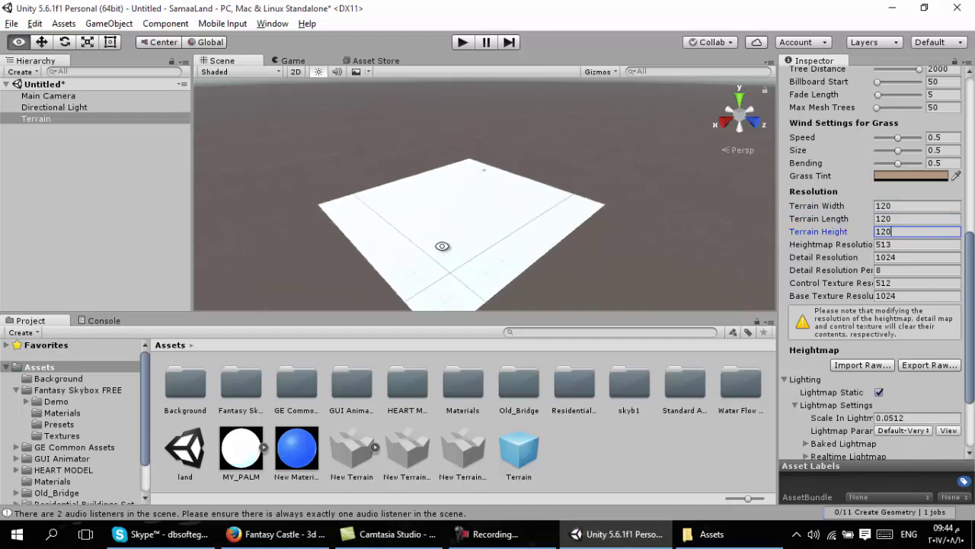
pyautogui.scroll(-2, 447, 234)
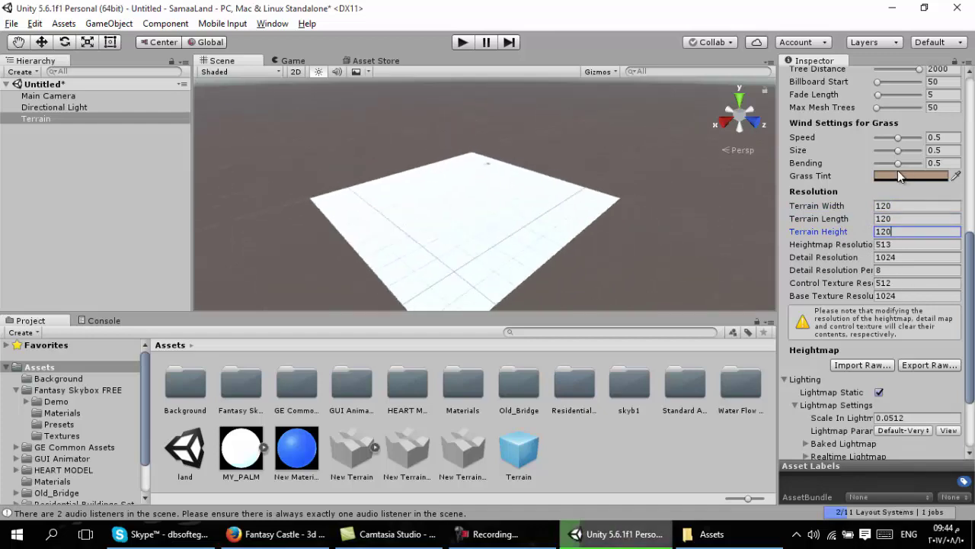
pyautogui.scroll(7, 898, 170)
# Step: Select Raise/Lower Terrain with the first round brush and raise the terrain's bottom corner
pyautogui.click(805, 103)
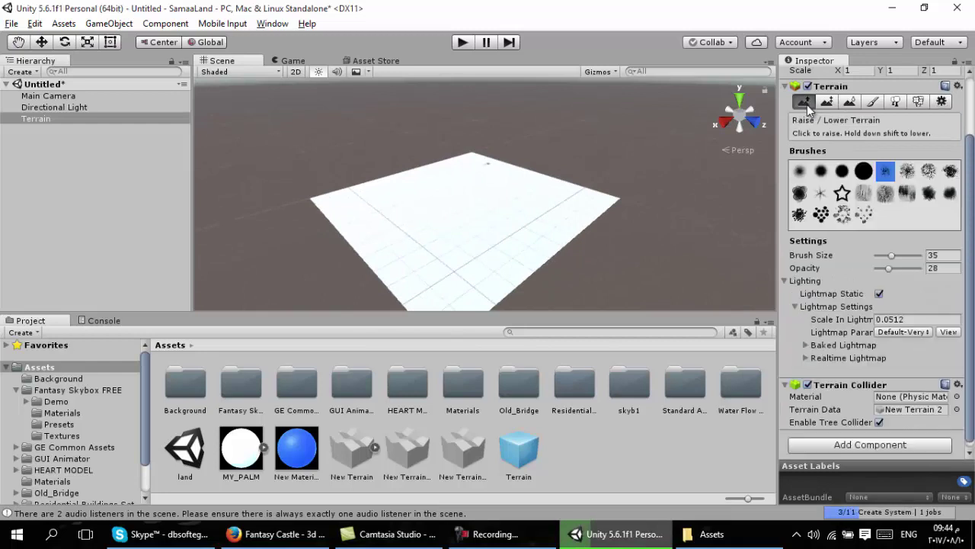
pyautogui.click(800, 174)
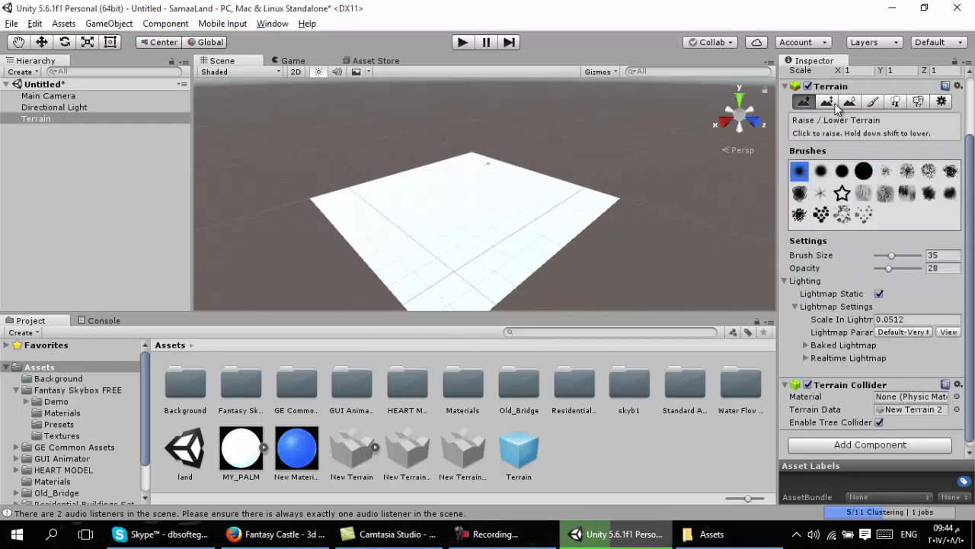
pyautogui.click(828, 103)
pyautogui.click(806, 103)
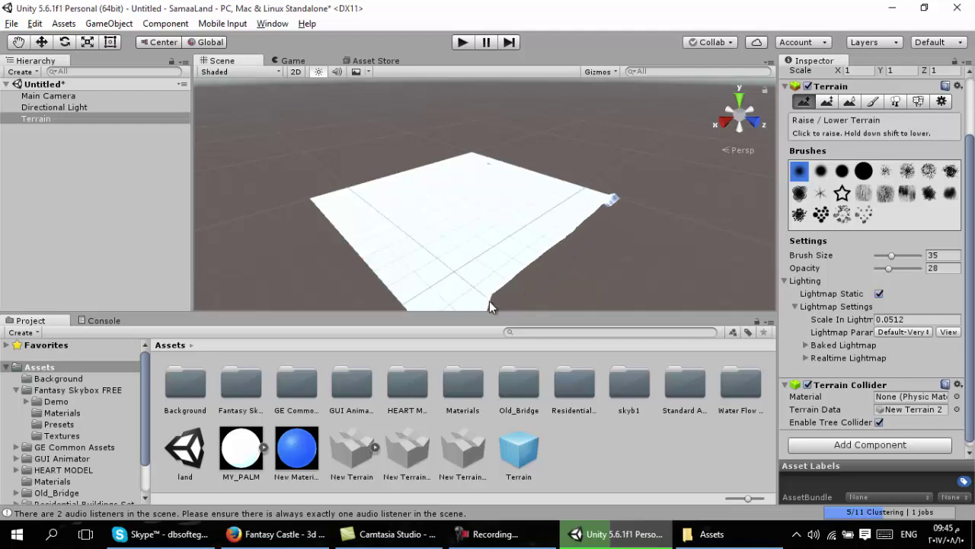
pyautogui.scroll(-2, 488, 302)
pyautogui.moveTo(488, 270)
pyautogui.mouseDown()
pyautogui.moveTo(449, 272)
pyautogui.moveTo(670, 235)
pyautogui.mouseUp()
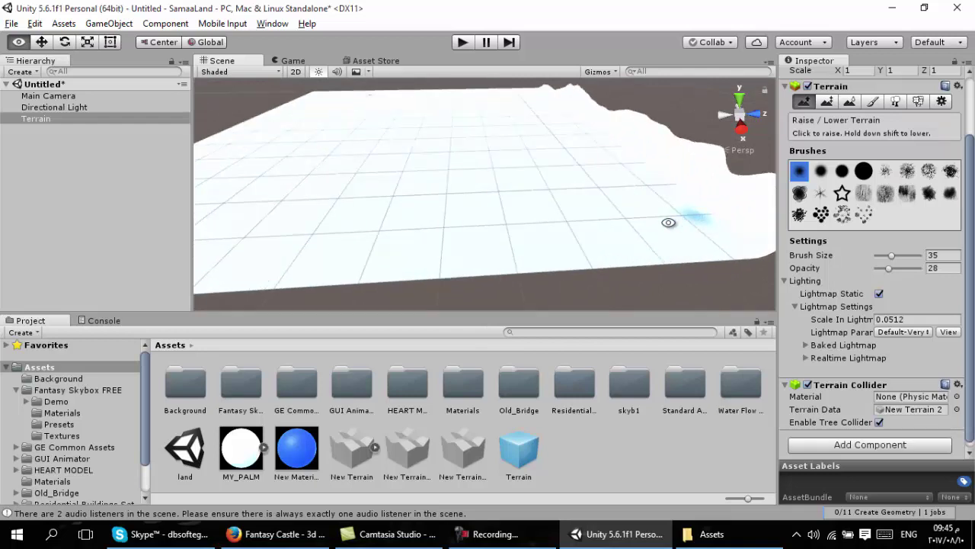
# Step: Raise a row of bumps along the terrain's near edge, extending them leftward
pyautogui.keyDown('alt'); pyautogui.moveTo(670, 235); pyautogui.dragTo(744, 234); pyautogui.keyUp('alt')
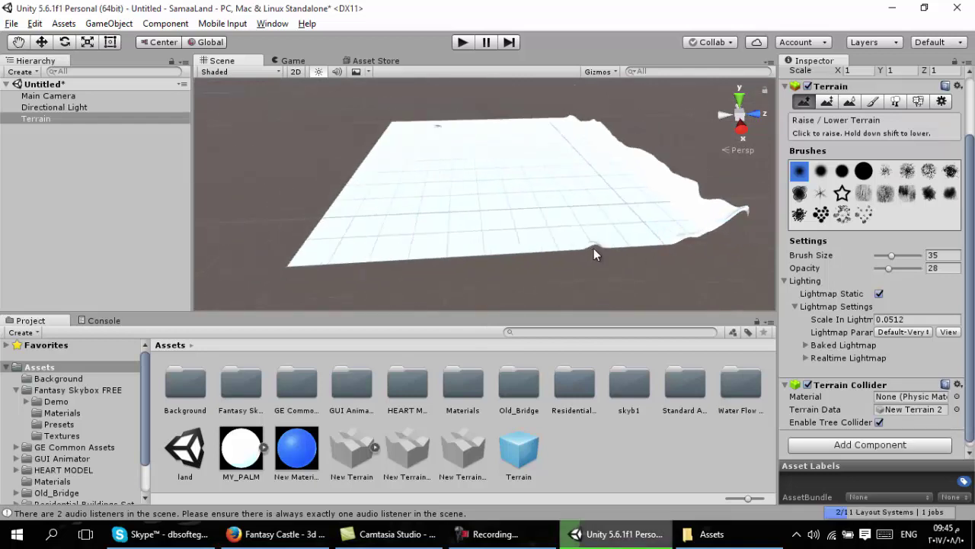
pyautogui.moveTo(537, 246)
pyautogui.mouseDown()
pyautogui.moveTo(364, 254)
pyautogui.moveTo(557, 276)
pyautogui.mouseUp()
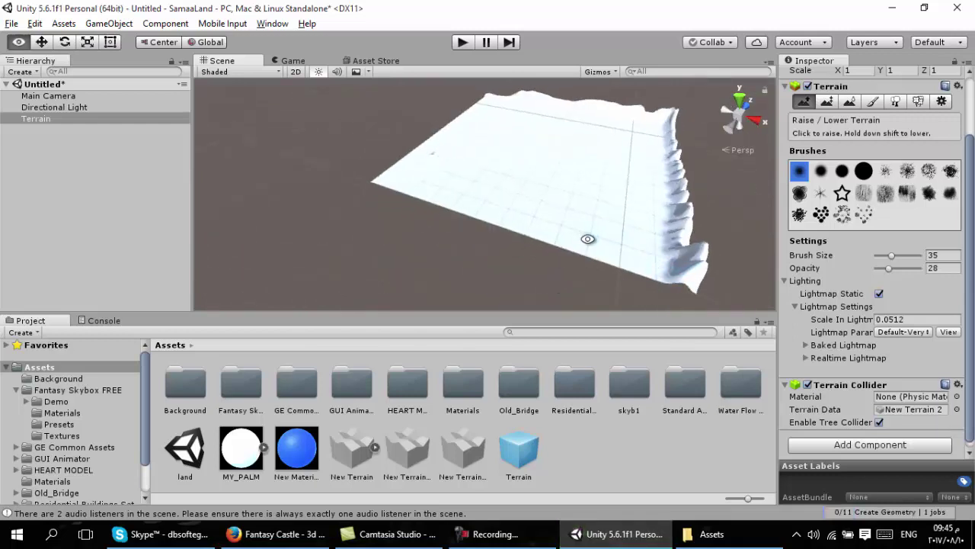
pyautogui.moveTo(627, 271)
pyautogui.mouseDown()
pyautogui.moveTo(570, 256)
pyautogui.moveTo(575, 246)
pyautogui.mouseUp()
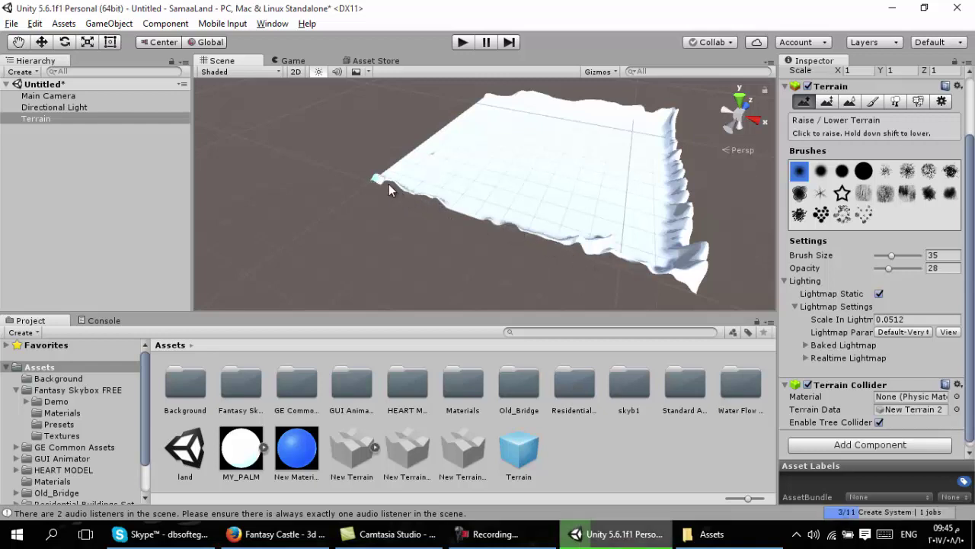
pyautogui.moveTo(439, 194); pyautogui.dragTo(679, 259)
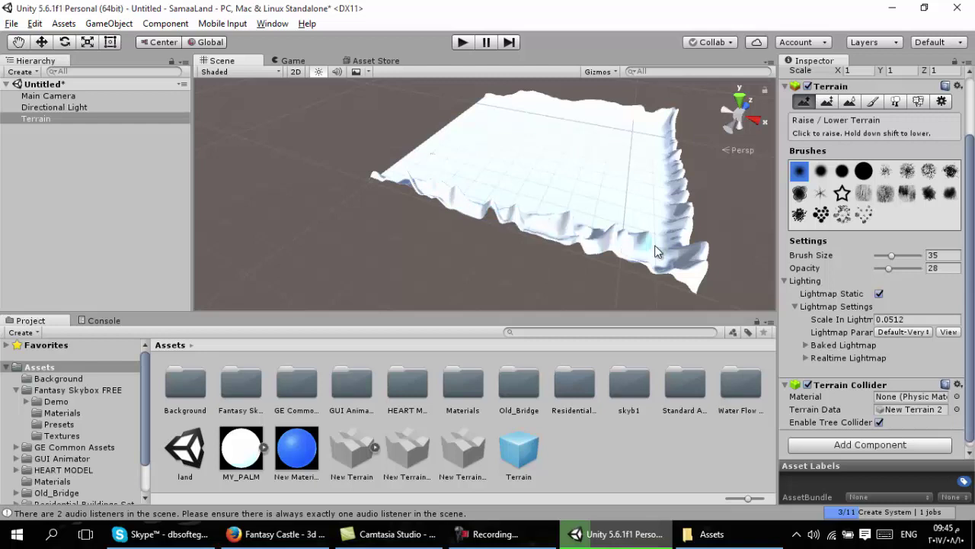
pyautogui.moveTo(679, 253); pyautogui.dragTo(354, 176, button='right')
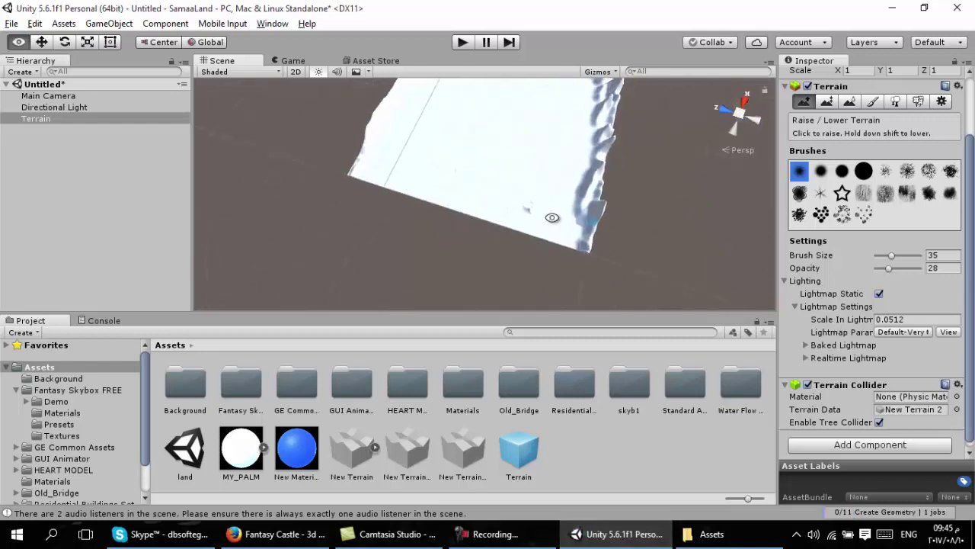
pyautogui.moveTo(383, 183); pyautogui.dragTo(585, 241)
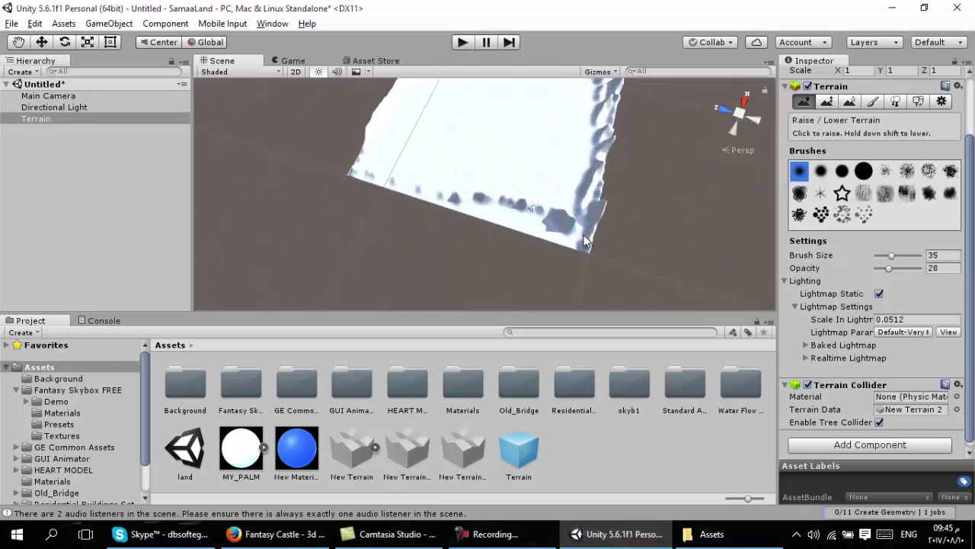
pyautogui.moveTo(522, 217); pyautogui.dragTo(369, 181)
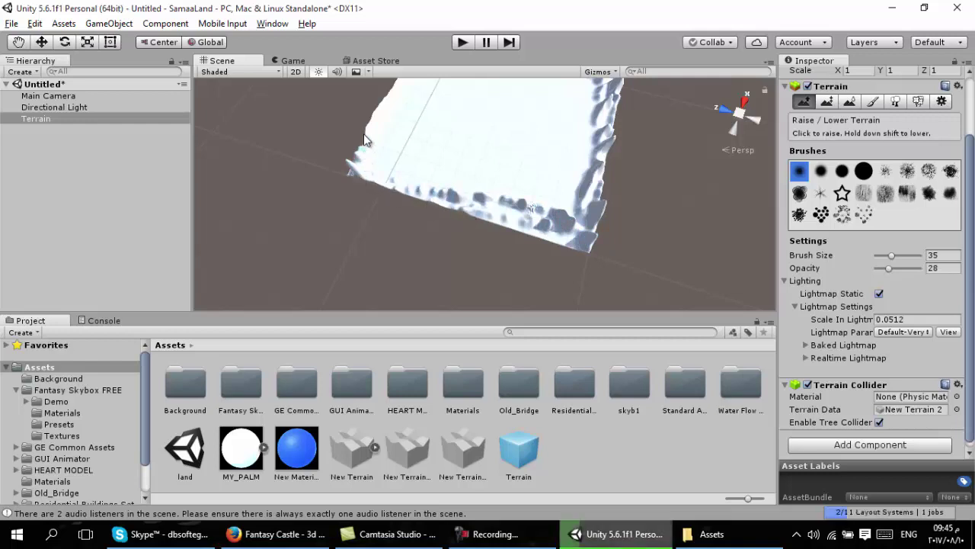
# Step: Add jagged ridges with the second round and star brushes, then set Brush Size to 25
pyautogui.scroll(-3, 624, 211)
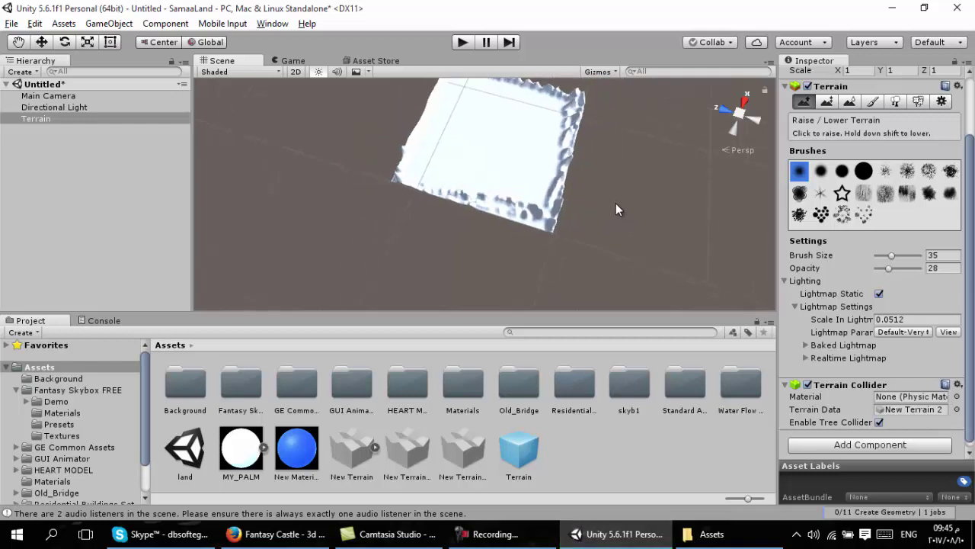
pyautogui.click(821, 170)
pyautogui.moveTo(496, 277); pyautogui.dragTo(560, 174, button='right')
pyautogui.moveTo(594, 155); pyautogui.dragTo(582, 163)
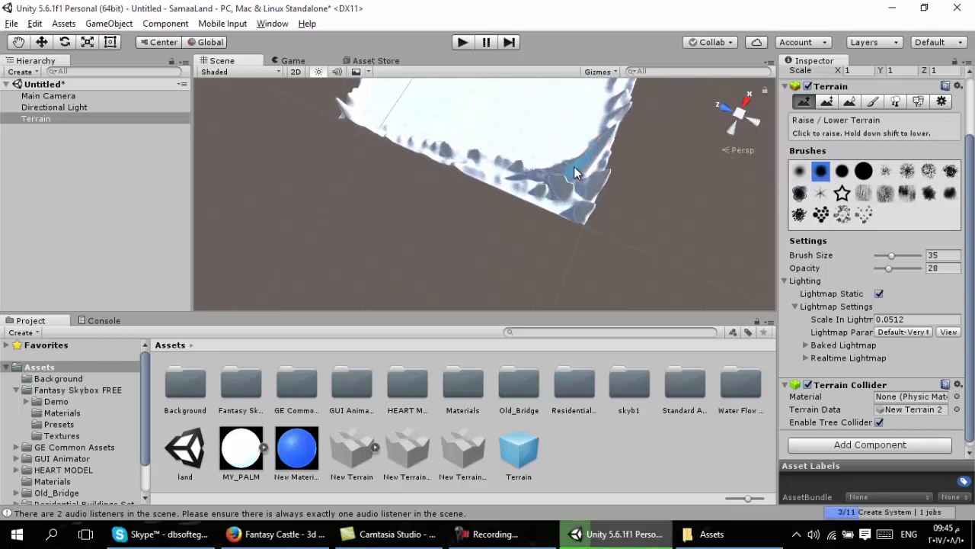
pyautogui.click(842, 192)
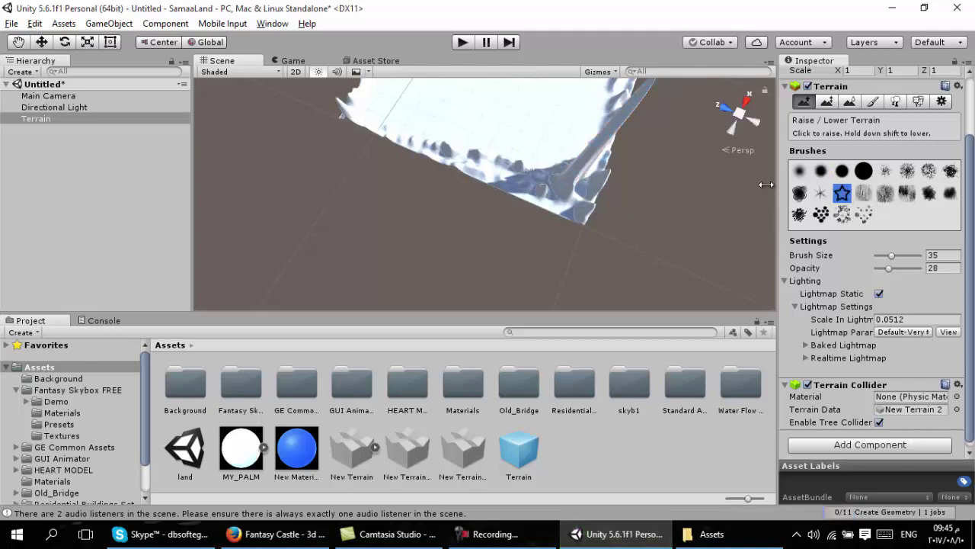
pyautogui.moveTo(544, 151); pyautogui.dragTo(581, 155)
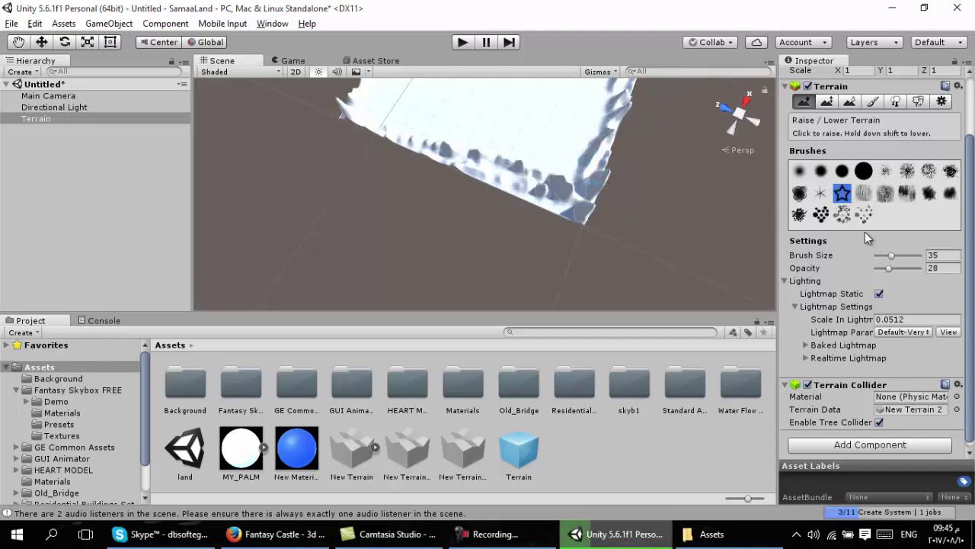
pyautogui.moveTo(893, 256); pyautogui.dragTo(888, 257)
# Step: Switch to Paint Height with the first round brush and extend a height ridge along the edge
pyautogui.click(827, 102)
pyautogui.scroll(2, 495, 184)
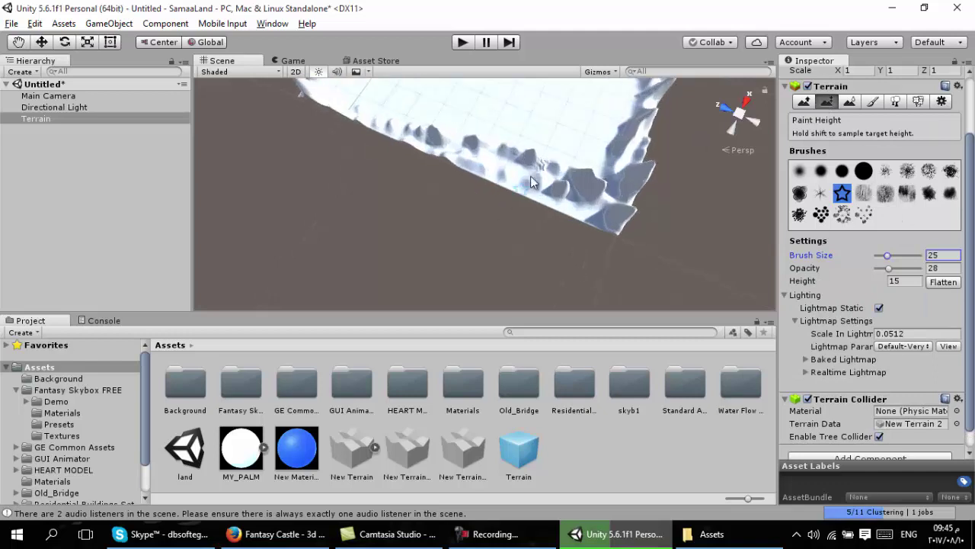
pyautogui.moveTo(531, 169)
pyautogui.keyDown('alt'); pyautogui.mouseDown()
pyautogui.moveTo(680, 180)
pyautogui.moveTo(543, 237)
pyautogui.mouseUp(); pyautogui.keyUp('alt')
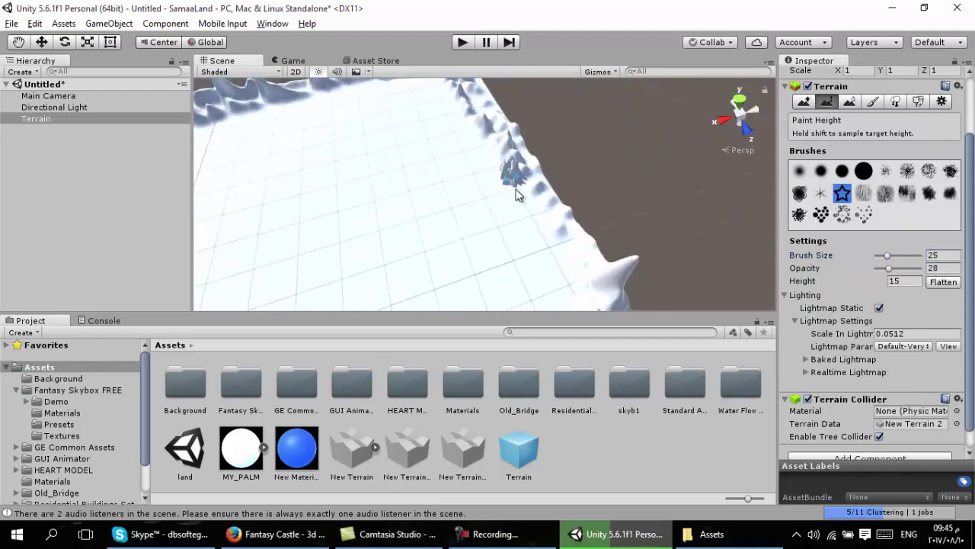
pyautogui.scroll(-3, 560, 269)
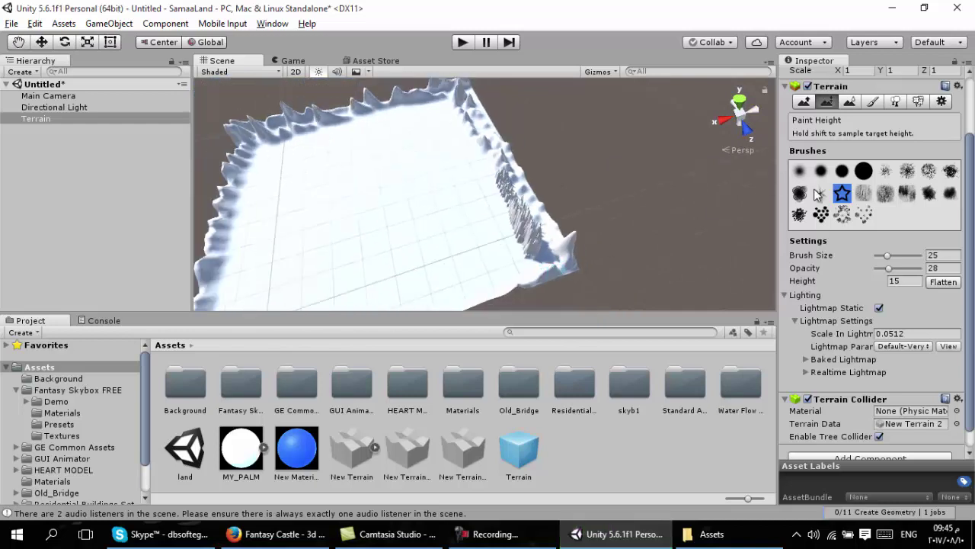
pyautogui.click(799, 172)
pyautogui.moveTo(498, 244)
pyautogui.keyDown('alt'); pyautogui.mouseDown()
pyautogui.moveTo(611, 202)
pyautogui.moveTo(521, 277)
pyautogui.mouseUp(); pyautogui.keyUp('alt')
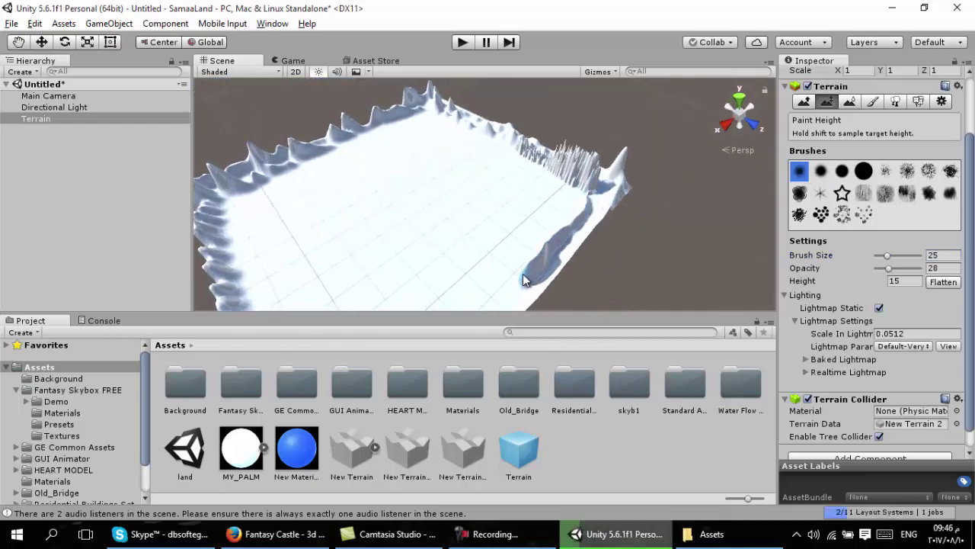
pyautogui.scroll(-2, 521, 277)
pyautogui.scroll(-2, 521, 271)
pyautogui.scroll(-1, 522, 260)
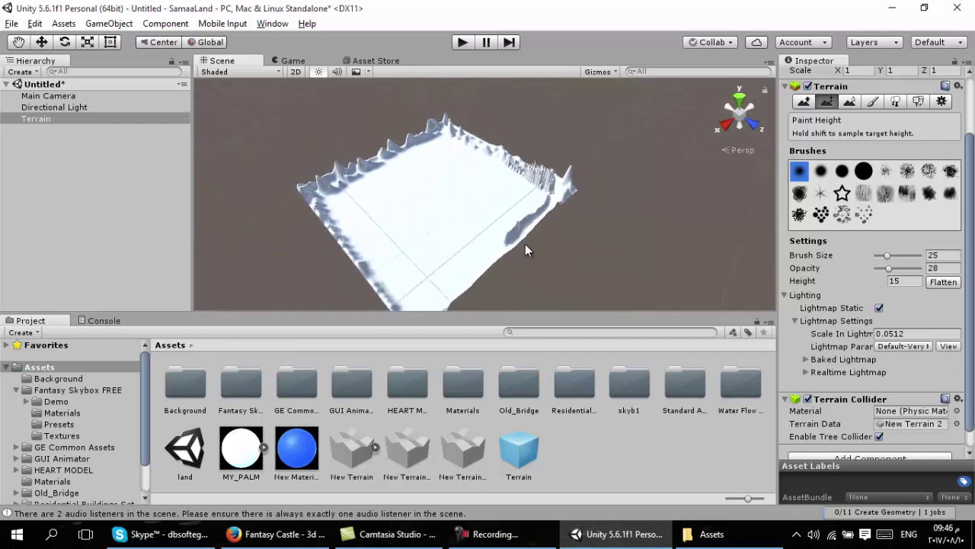
pyautogui.moveTo(445, 285); pyautogui.dragTo(424, 302)
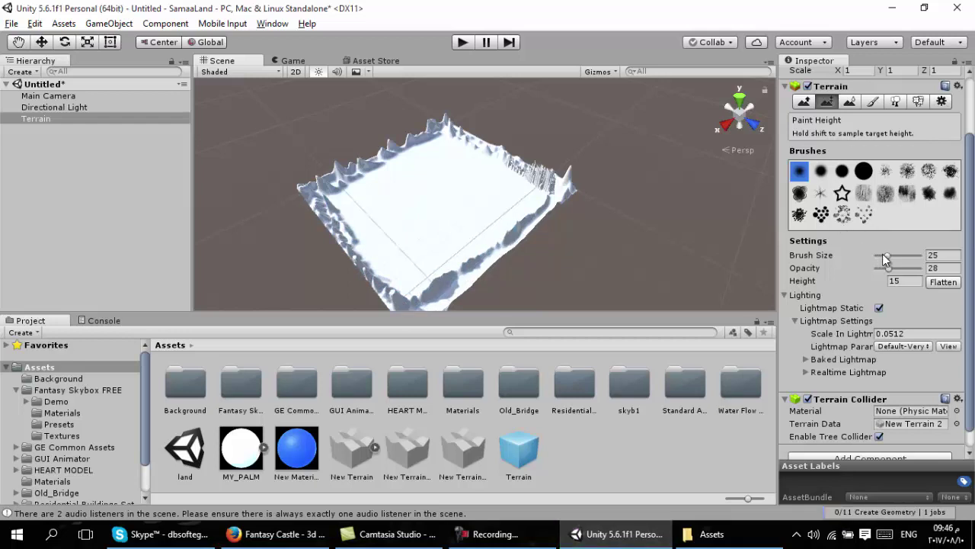
# Step: At brush size 96, raise bumps and reshape the near and top-left rims into ridges
pyautogui.moveTo(886, 256); pyautogui.dragTo(918, 256)
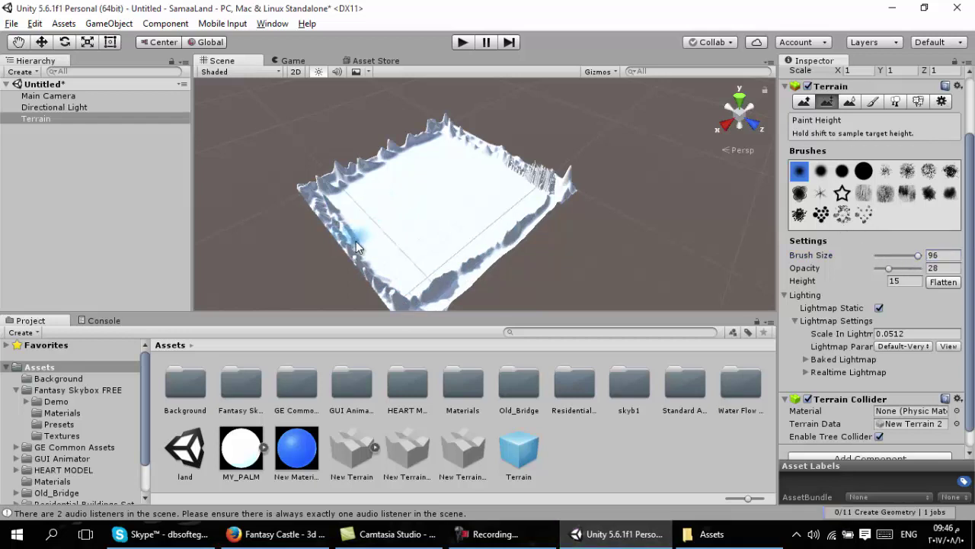
pyautogui.moveTo(357, 243); pyautogui.dragTo(393, 279)
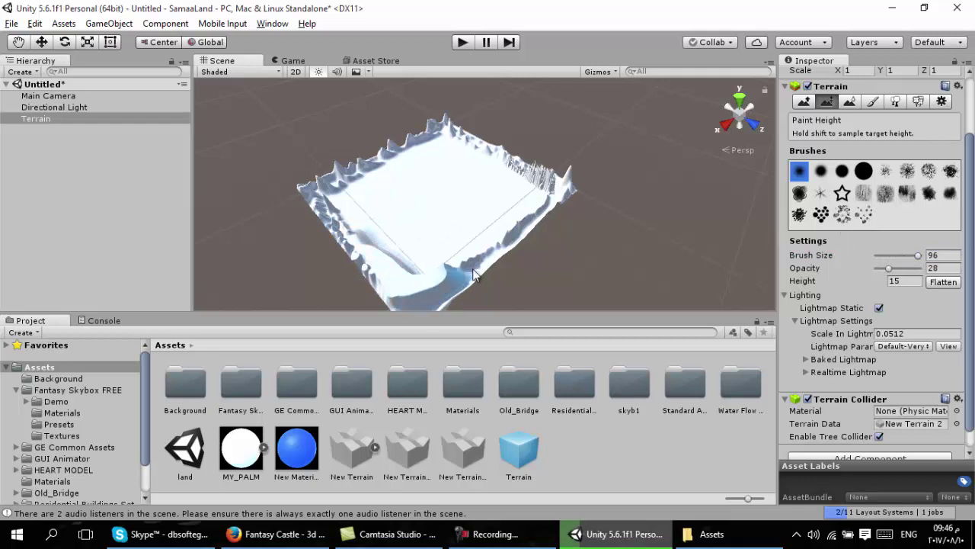
pyautogui.moveTo(497, 239); pyautogui.dragTo(536, 202)
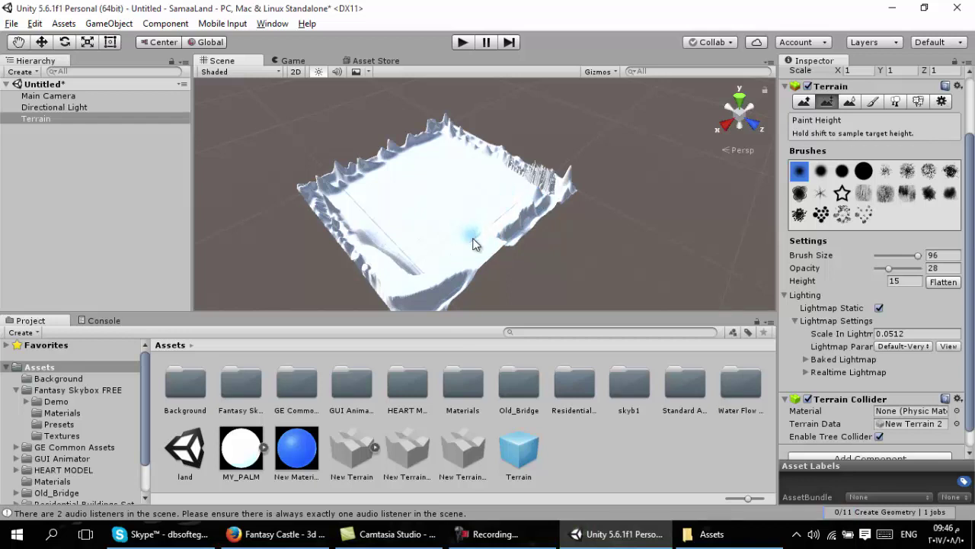
pyautogui.keyDown('alt'); pyautogui.scroll(3, 444, 260); pyautogui.keyUp('alt')
pyautogui.moveTo(444, 257)
pyautogui.mouseDown()
pyautogui.moveTo(294, 158)
pyautogui.moveTo(452, 92)
pyautogui.mouseUp()
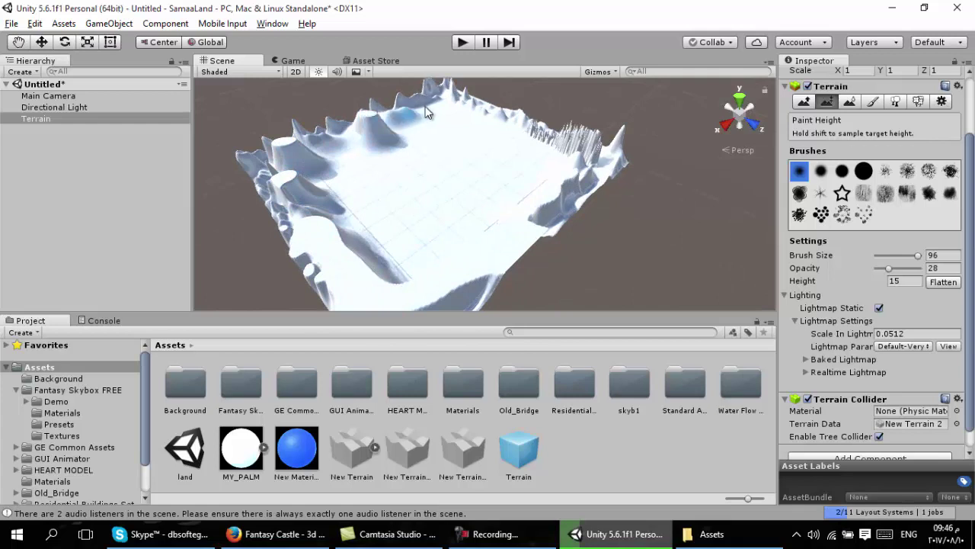
pyautogui.moveTo(326, 136)
pyautogui.mouseDown()
pyautogui.moveTo(524, 136)
pyautogui.moveTo(527, 153)
pyautogui.moveTo(569, 157)
pyautogui.moveTo(490, 224)
pyautogui.moveTo(414, 260)
pyautogui.mouseUp()
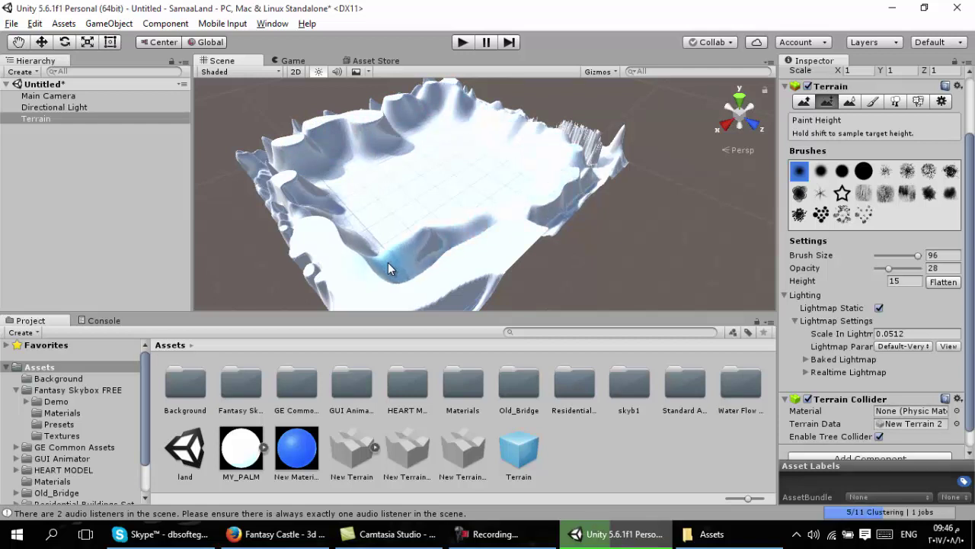
# Step: Fill in the central trough and raise the terrain beside the left ridge
pyautogui.press('f')
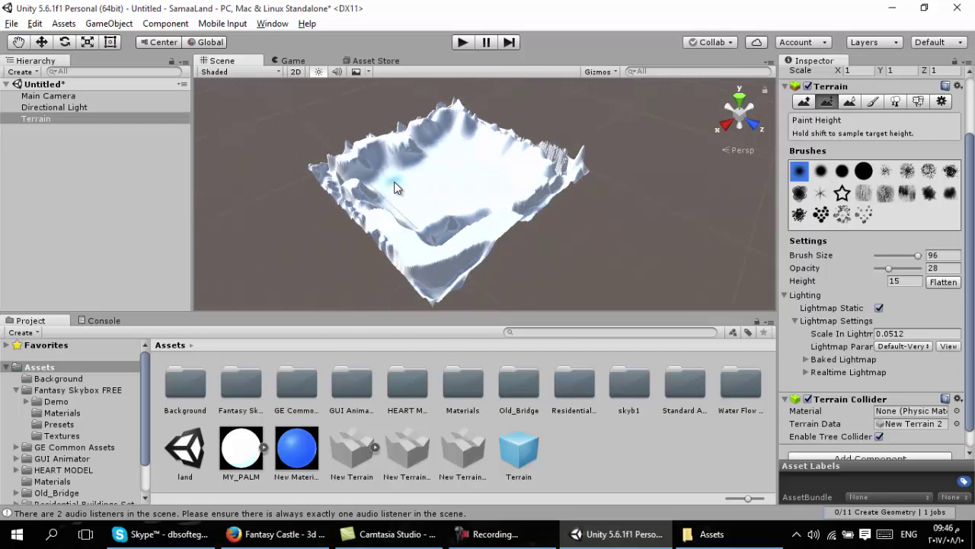
pyautogui.moveTo(373, 192); pyautogui.dragTo(529, 208)
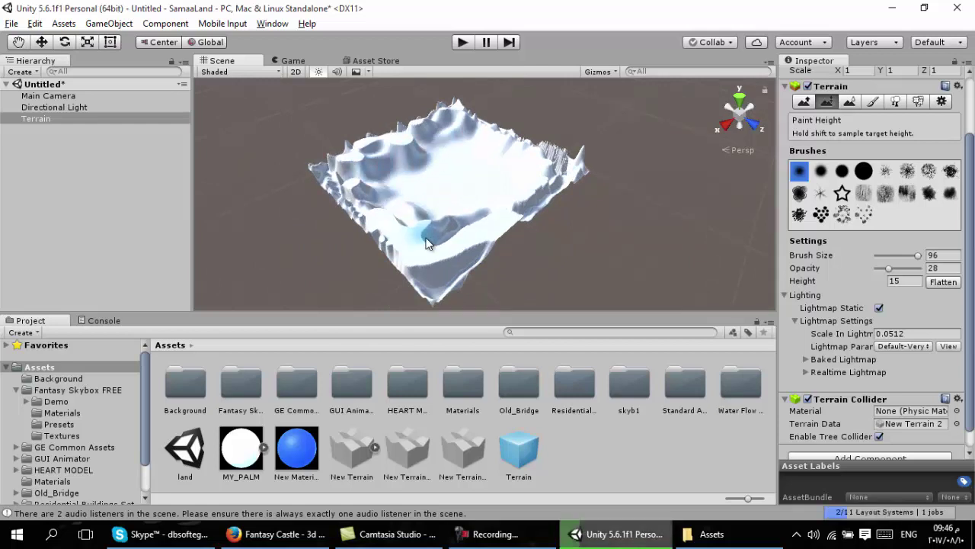
pyautogui.moveTo(517, 166)
pyautogui.mouseDown()
pyautogui.moveTo(512, 196)
pyautogui.moveTo(412, 224)
pyautogui.mouseUp()
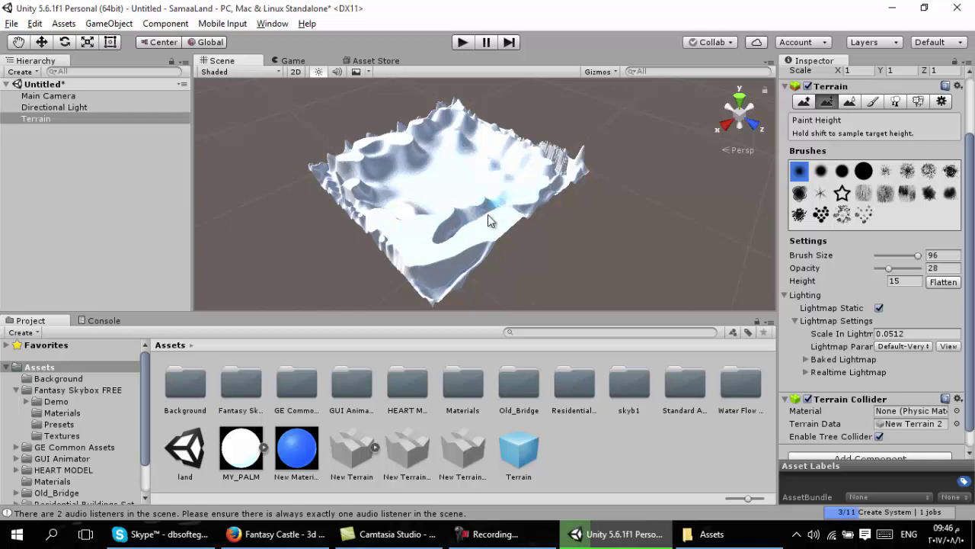
pyautogui.moveTo(499, 223)
pyautogui.mouseDown()
pyautogui.moveTo(518, 196)
pyautogui.moveTo(388, 214)
pyautogui.mouseUp()
pyautogui.moveTo(360, 185)
pyautogui.mouseDown()
pyautogui.moveTo(371, 157)
pyautogui.moveTo(402, 147)
pyautogui.moveTo(526, 162)
pyautogui.moveTo(488, 135)
pyautogui.mouseUp()
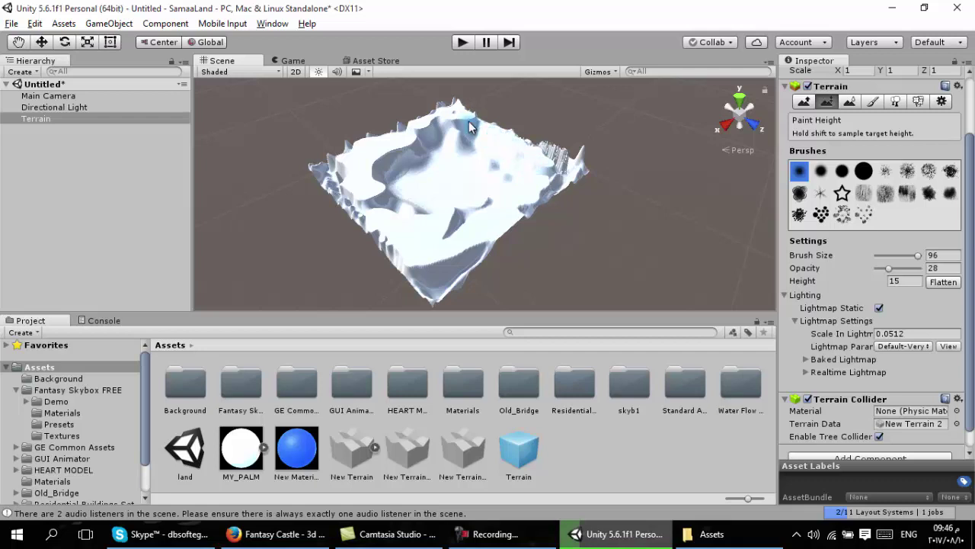
pyautogui.scroll(5, 386, 221)
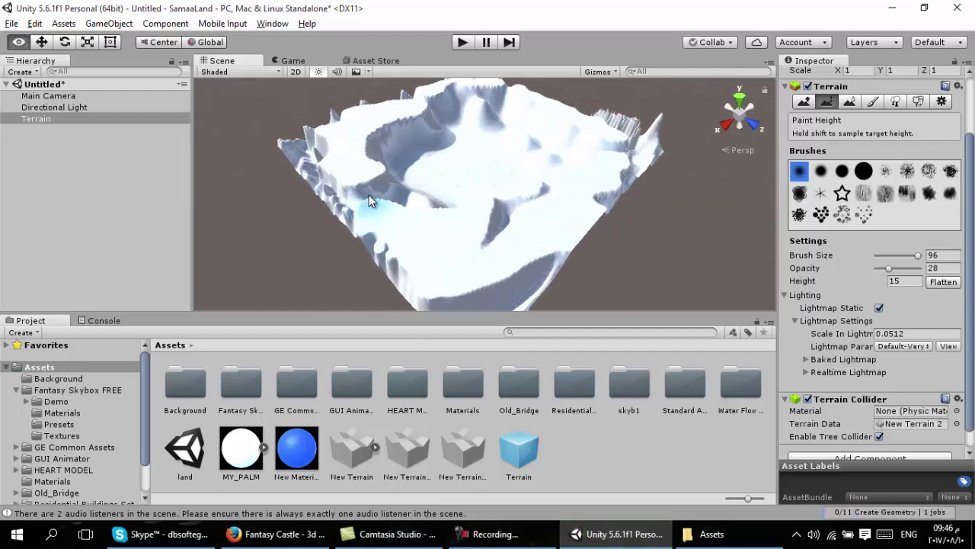
pyautogui.moveTo(387, 198); pyautogui.dragTo(511, 234)
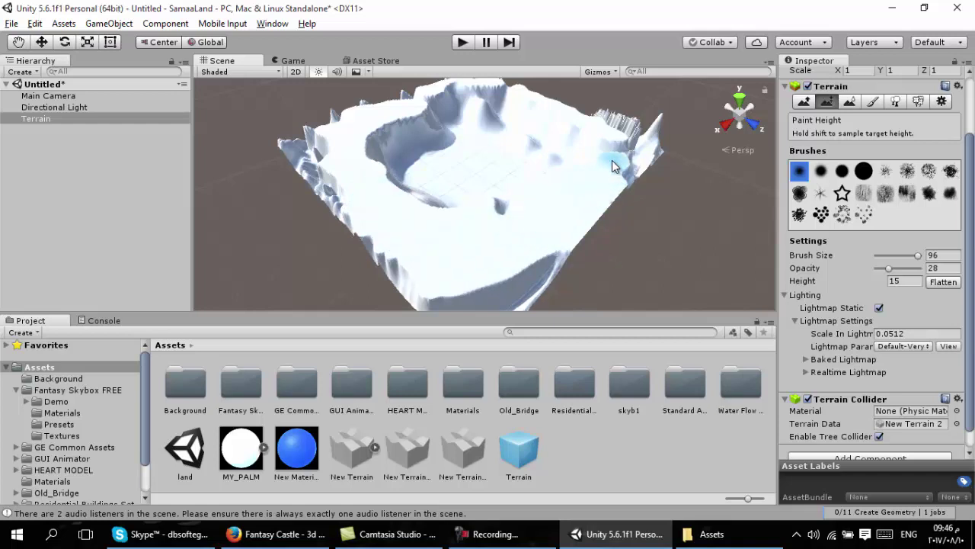
# Step: Orbit around the sculpted terrain from several angles, then switch to Raise/Lower Terrain
pyautogui.moveTo(614, 159)
pyautogui.keyDown('alt'); pyautogui.mouseDown()
pyautogui.moveTo(531, 208)
pyautogui.moveTo(472, 263)
pyautogui.mouseUp(); pyautogui.keyUp('alt')
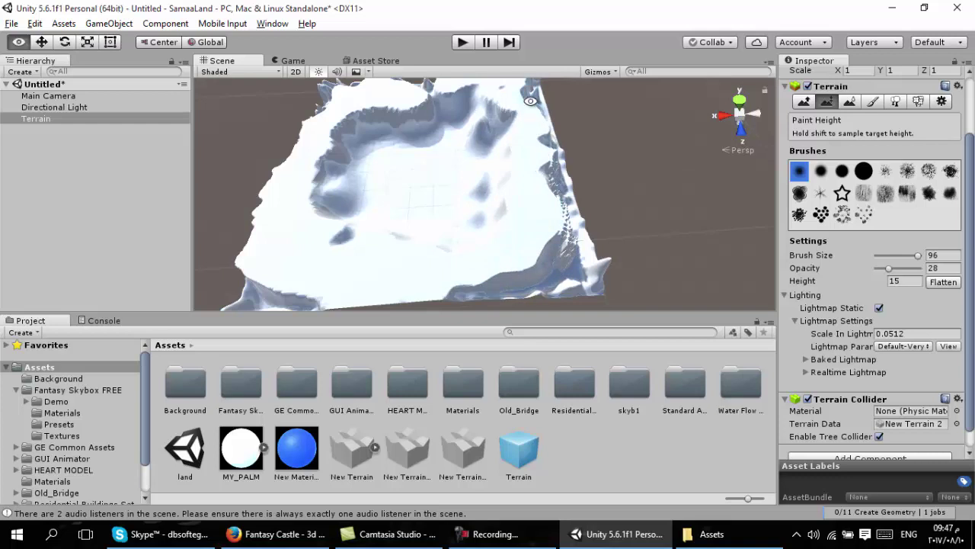
pyautogui.moveTo(533, 103)
pyautogui.keyDown('alt'); pyautogui.mouseDown()
pyautogui.moveTo(463, 180)
pyautogui.moveTo(527, 227)
pyautogui.mouseUp(); pyautogui.keyUp('alt')
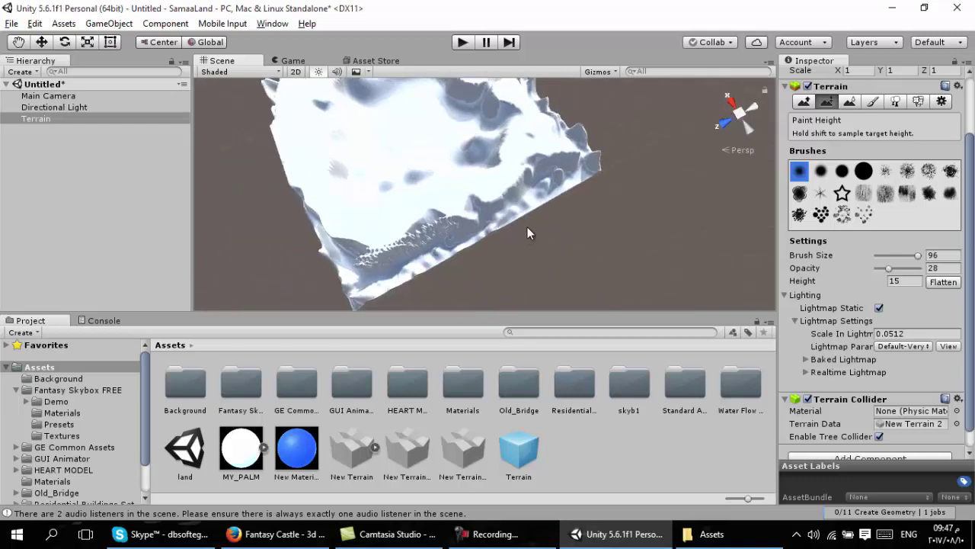
pyautogui.keyDown('alt'); pyautogui.moveTo(497, 182); pyautogui.dragTo(493, 187); pyautogui.keyUp('alt')
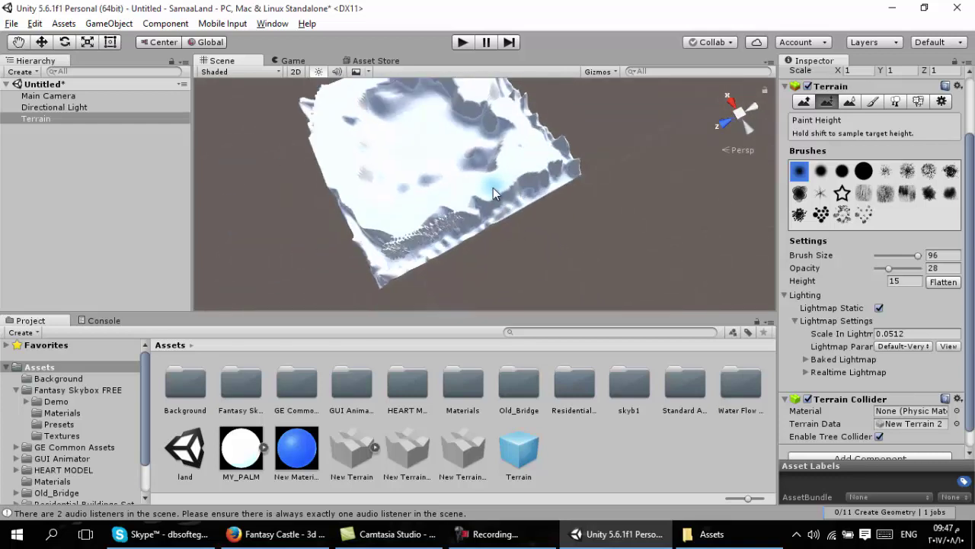
pyautogui.keyDown('alt'); pyautogui.moveTo(540, 151); pyautogui.dragTo(542, 180); pyautogui.keyUp('alt')
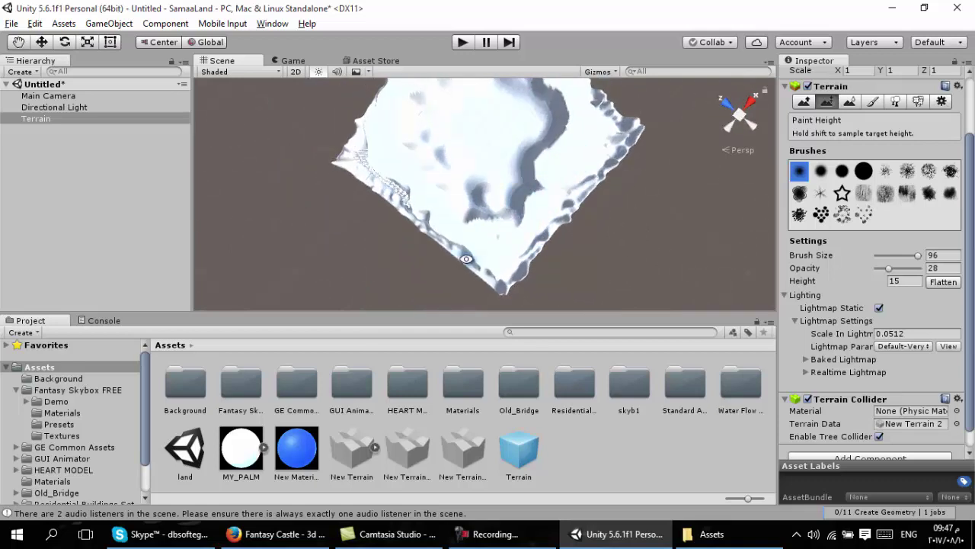
pyautogui.keyDown('alt'); pyautogui.moveTo(388, 162); pyautogui.dragTo(498, 186); pyautogui.keyUp('alt')
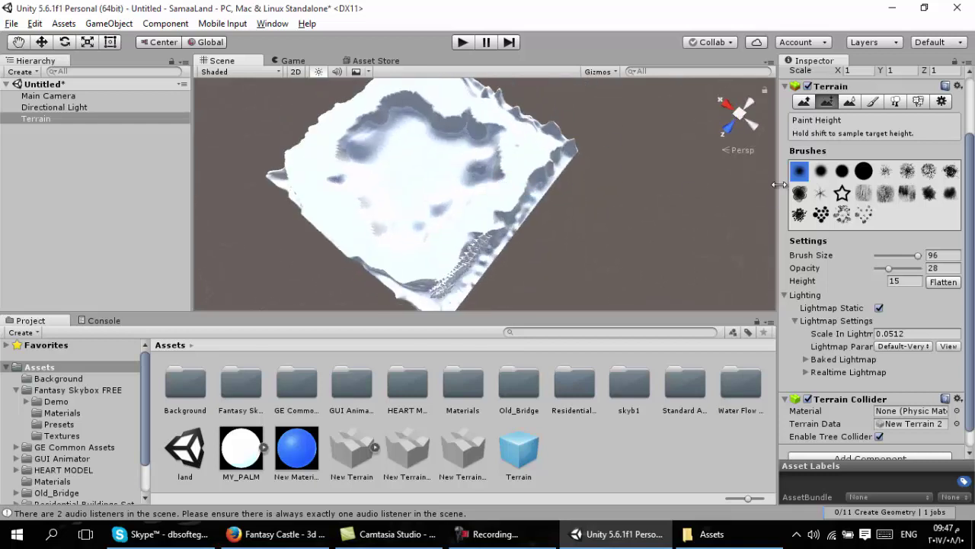
pyautogui.press('F1')
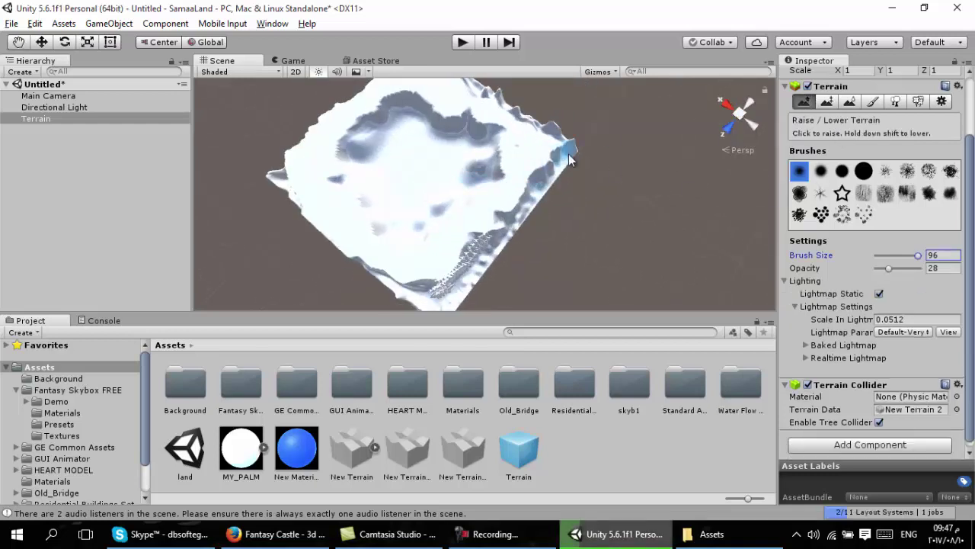
# Step: Set brush size 94 and opacity 48, then raise the terrain's right and lower-right edges
pyautogui.moveTo(888, 268); pyautogui.dragTo(896, 268)
pyautogui.click(916, 255)
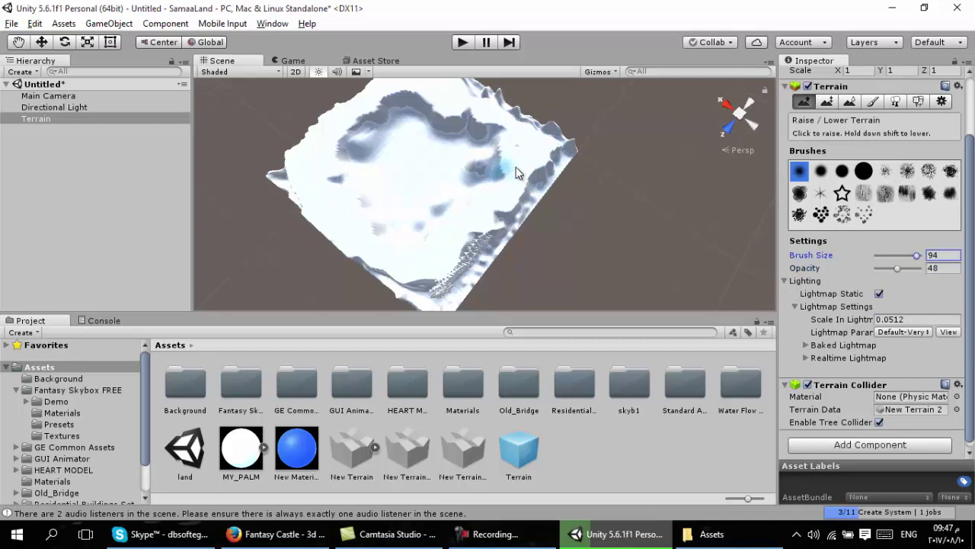
pyautogui.click(538, 183)
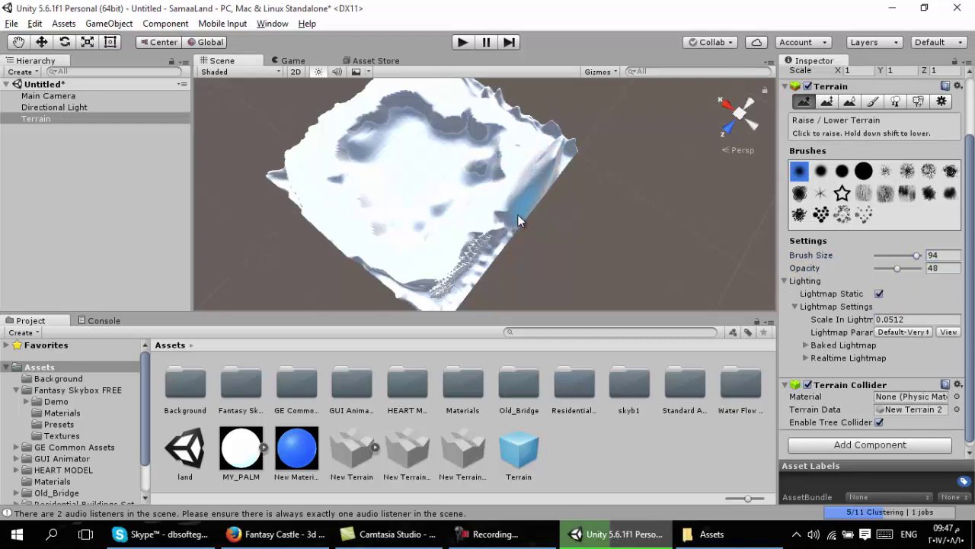
pyautogui.moveTo(471, 282); pyautogui.dragTo(419, 304)
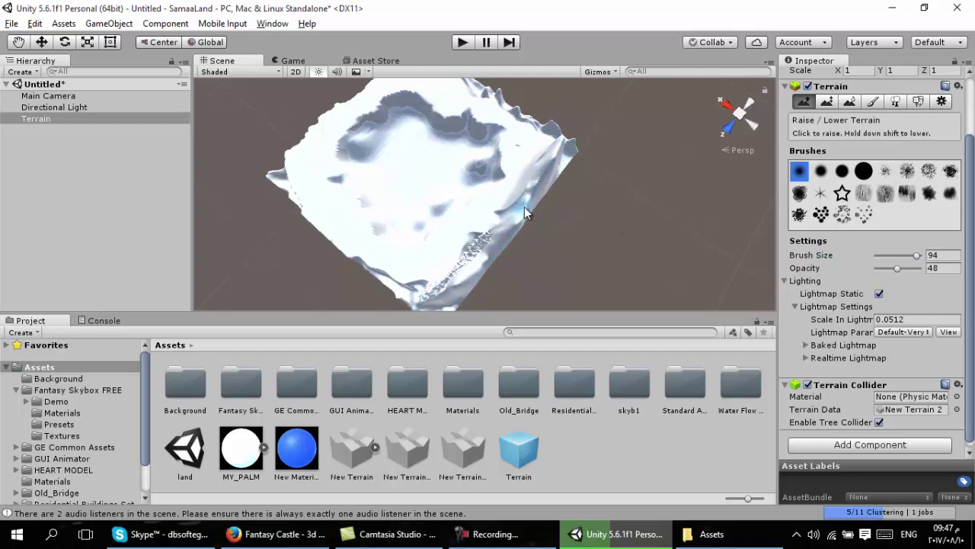
# Step: Raise bumps and a new ridge along the terrain's front edge
pyautogui.keyDown('alt'); pyautogui.moveTo(524, 207); pyautogui.dragTo(515, 234); pyautogui.keyUp('alt')
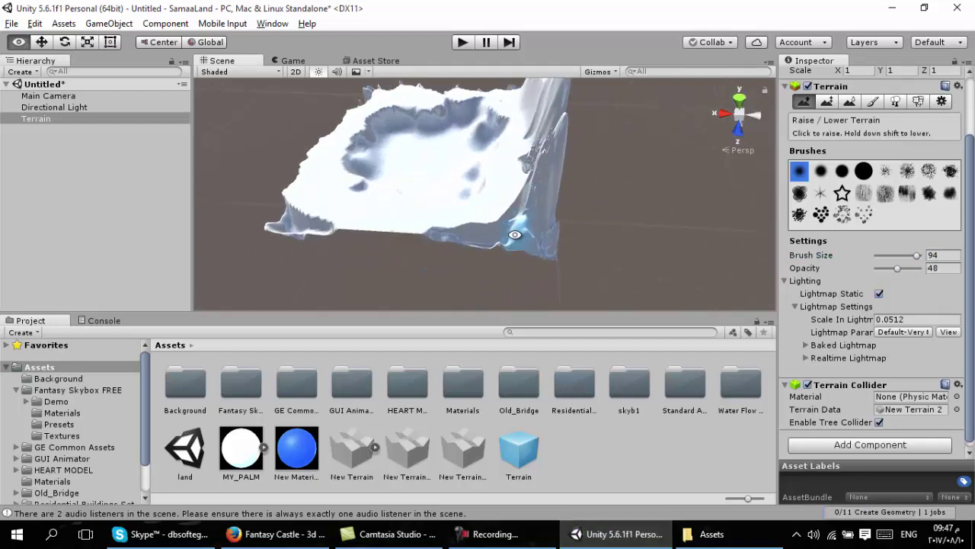
pyautogui.moveTo(317, 218); pyautogui.dragTo(503, 219)
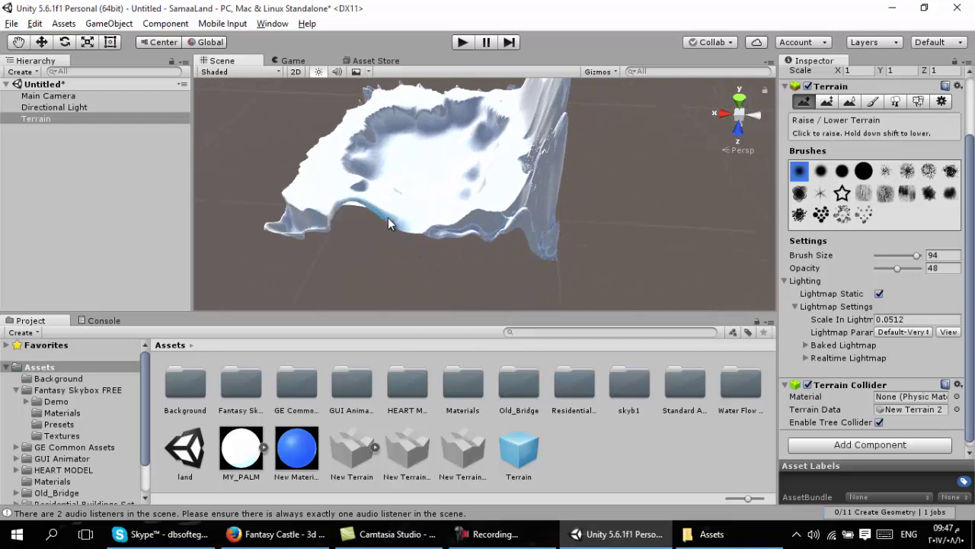
pyautogui.keyDown('alt'); pyautogui.moveTo(398, 231); pyautogui.dragTo(668, 196); pyautogui.keyUp('alt')
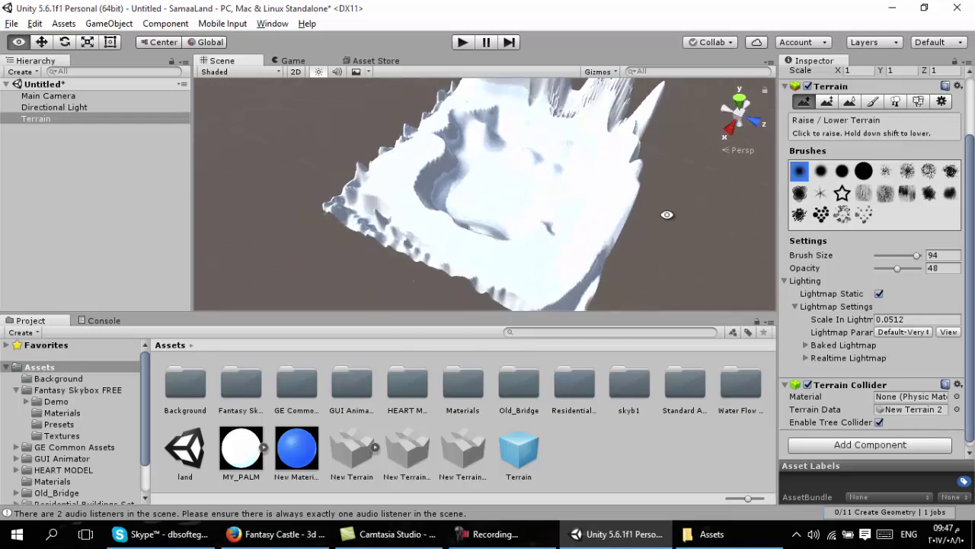
pyautogui.moveTo(434, 218)
pyautogui.mouseDown()
pyautogui.moveTo(528, 223)
pyautogui.moveTo(541, 209)
pyautogui.moveTo(594, 265)
pyautogui.mouseUp()
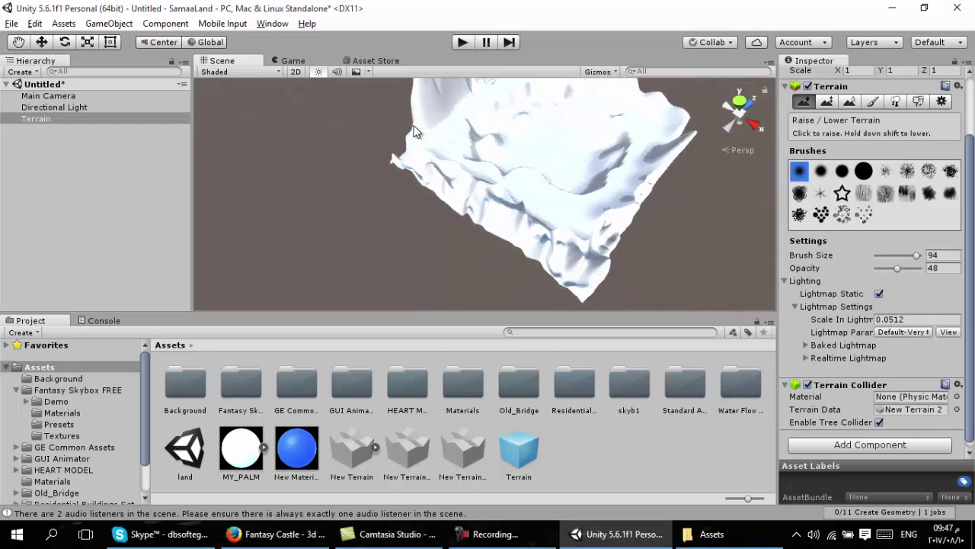
pyautogui.keyDown('alt'); pyautogui.moveTo(430, 174); pyautogui.dragTo(465, 229); pyautogui.keyUp('alt')
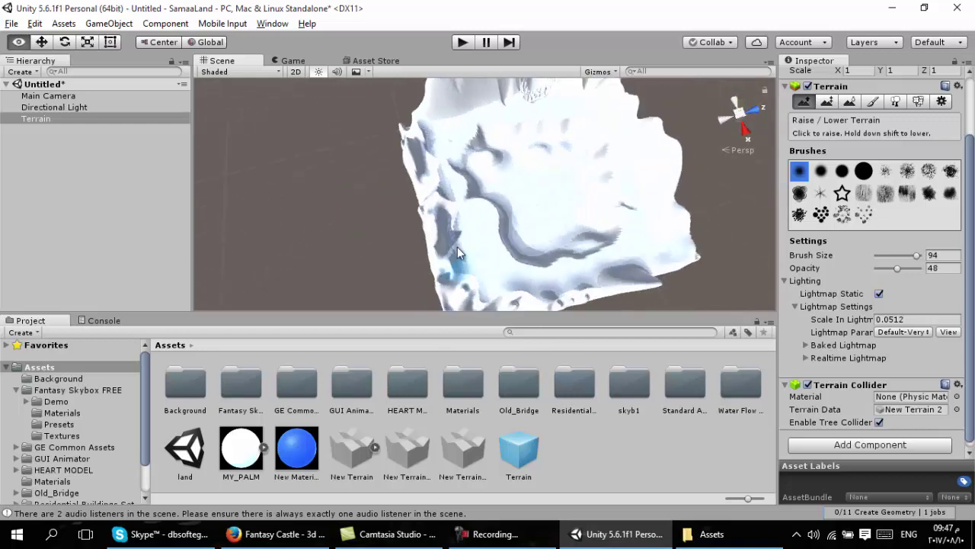
pyautogui.click(827, 103)
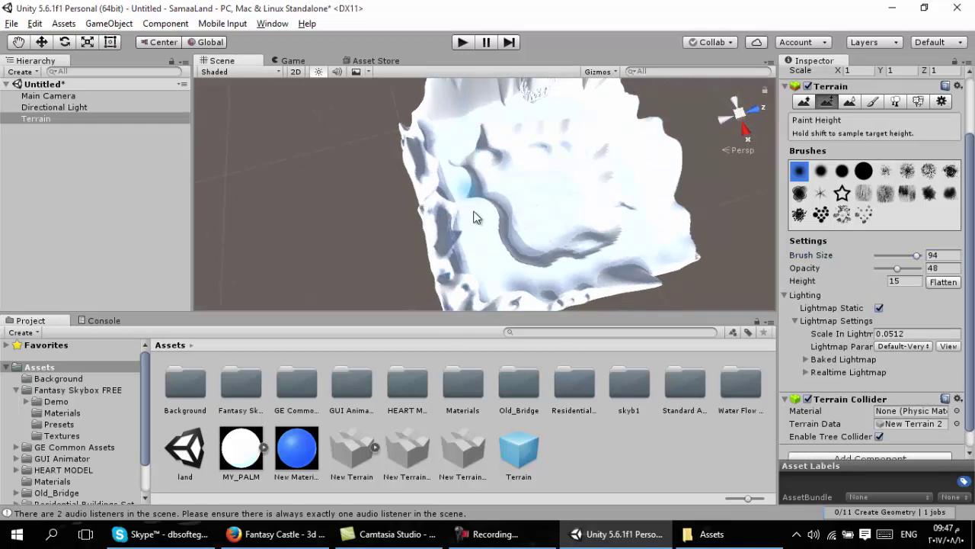
# Step: Paint a height plateau left of centre, then drag New Material onto the terrain
pyautogui.moveTo(476, 150)
pyautogui.mouseDown()
pyautogui.moveTo(598, 150)
pyautogui.moveTo(598, 202)
pyautogui.mouseUp()
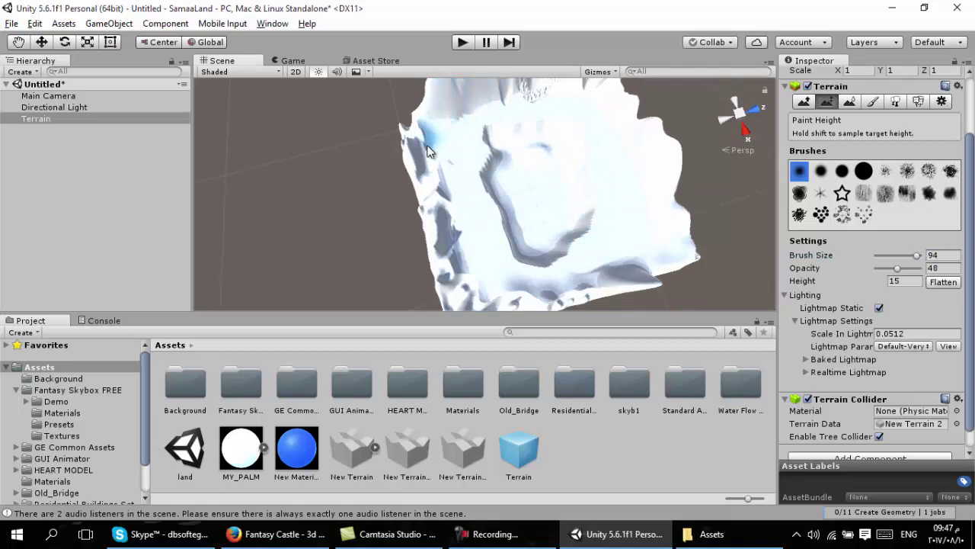
pyautogui.press('f')
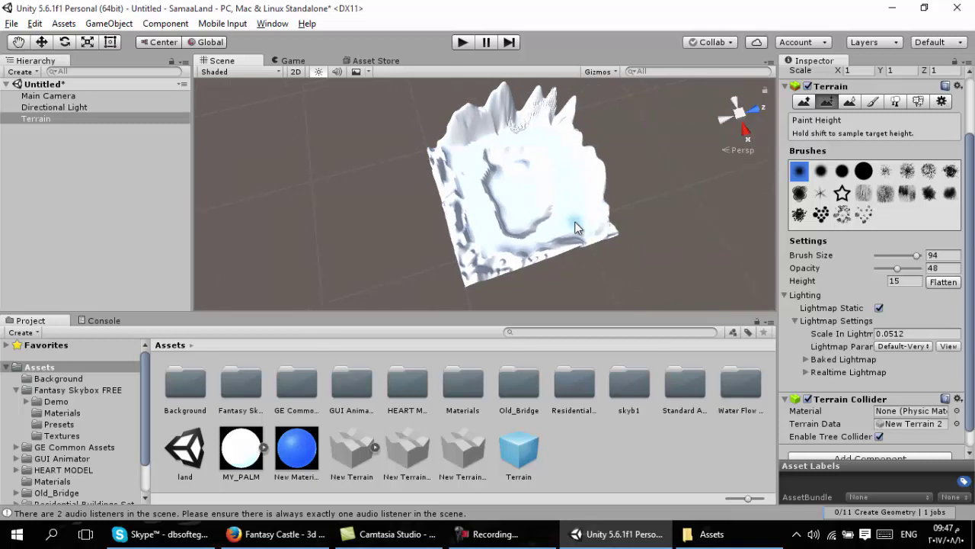
pyautogui.click(305, 457)
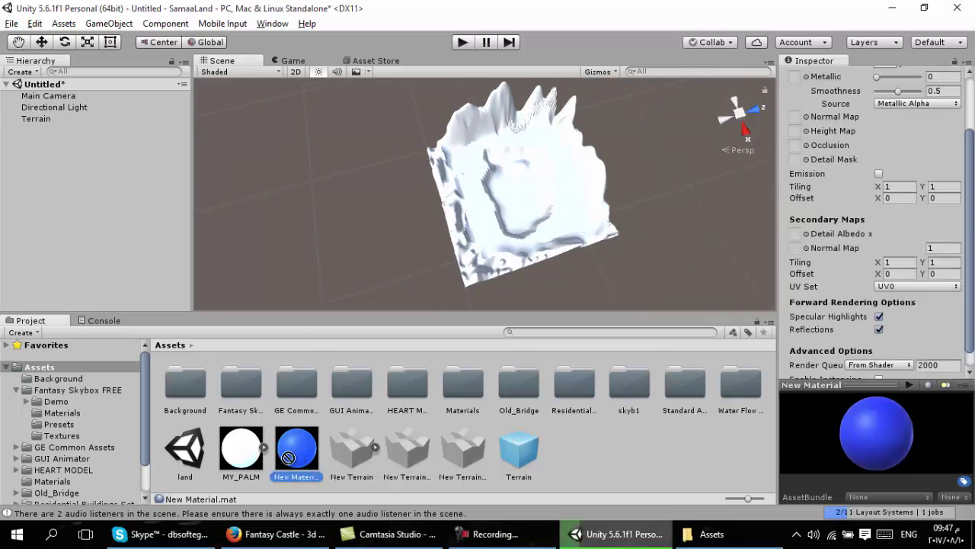
pyautogui.moveTo(296, 450); pyautogui.dragTo(466, 259)
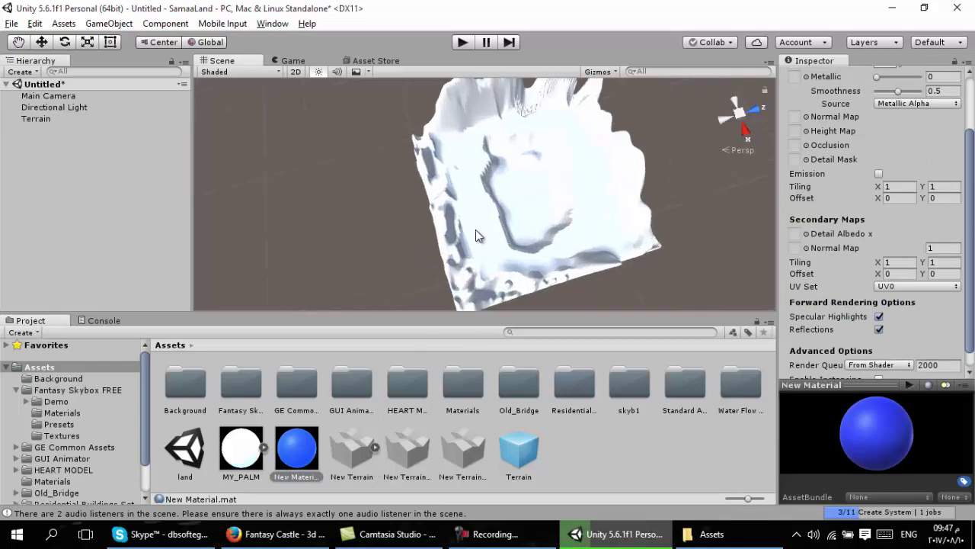
pyautogui.moveTo(288, 457); pyautogui.dragTo(460, 115)
# Step: Create a new material asset named New Material 1 in the Assets panel
pyautogui.click(583, 444)
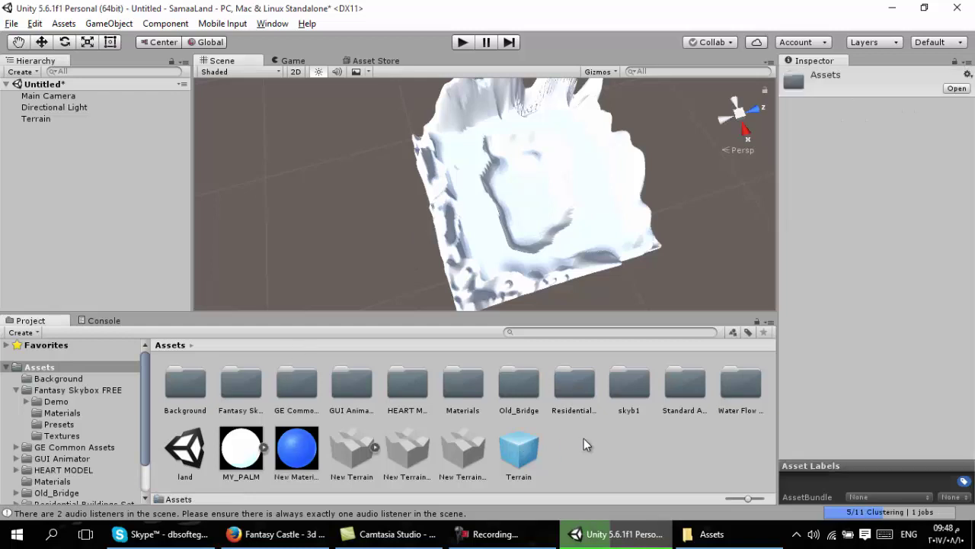
pyautogui.rightClick(584, 438)
pyautogui.moveTo(654, 177)
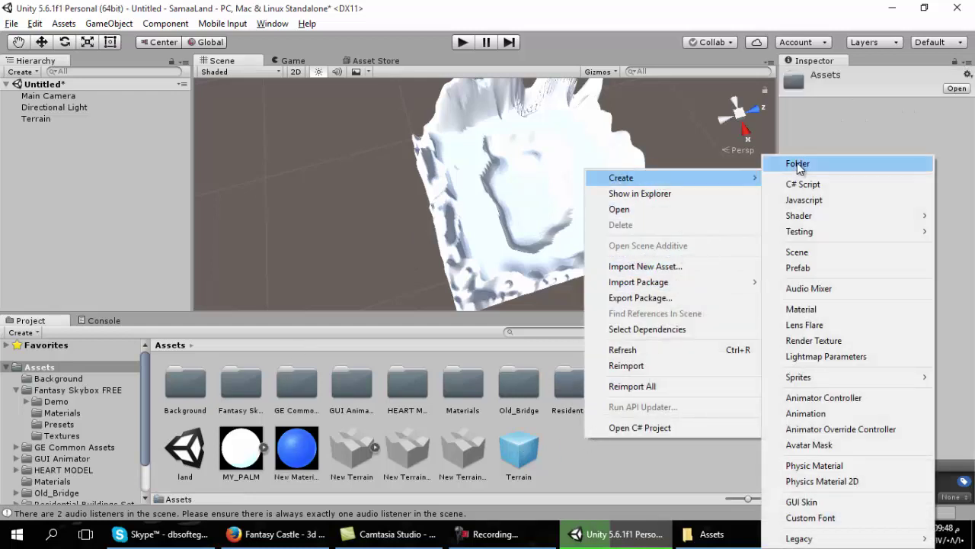
pyautogui.click(814, 309)
pyautogui.click(349, 455)
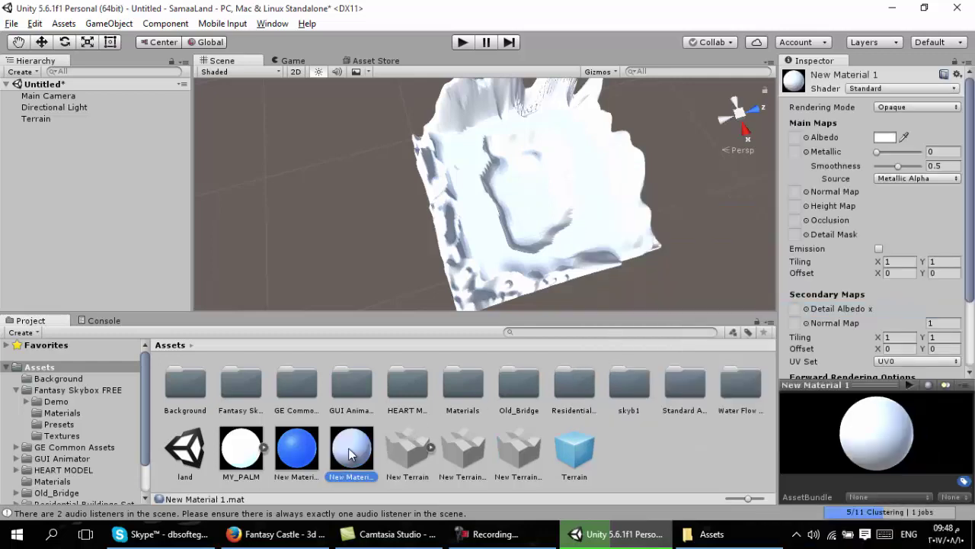
# Step: Set its albedo to teal 39DFA8 (RGB 57, 223, 168), then select the Terrain
pyautogui.click(882, 139)
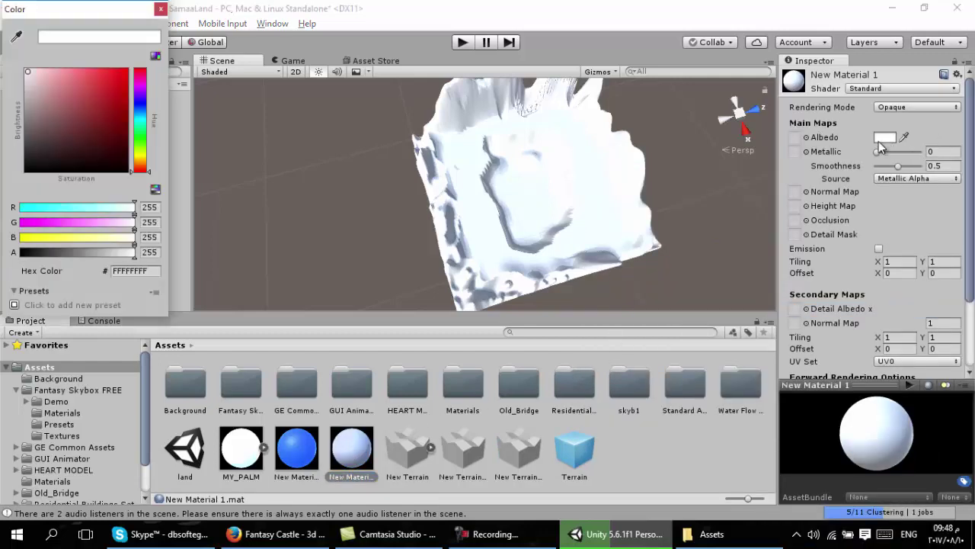
pyautogui.click(139, 131)
pyautogui.click(99, 84)
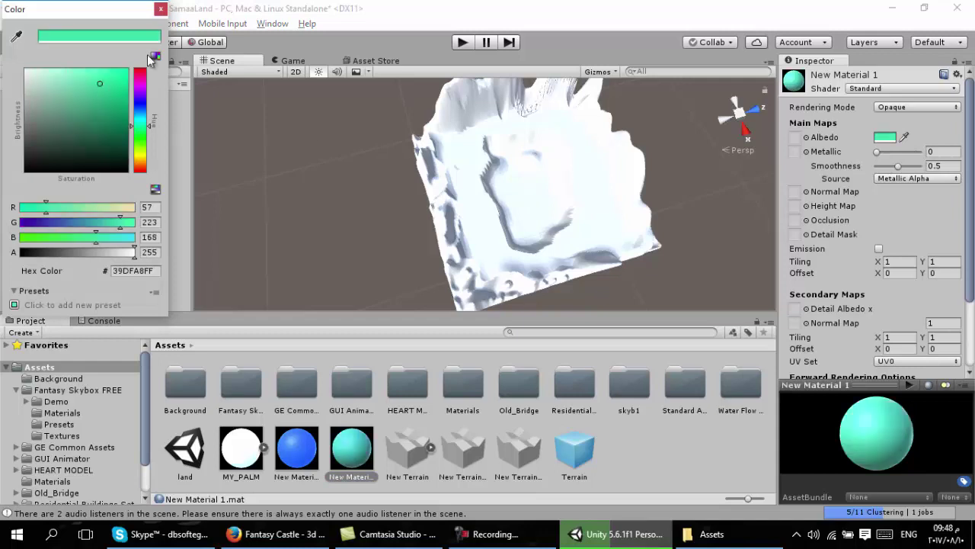
pyautogui.click(160, 9)
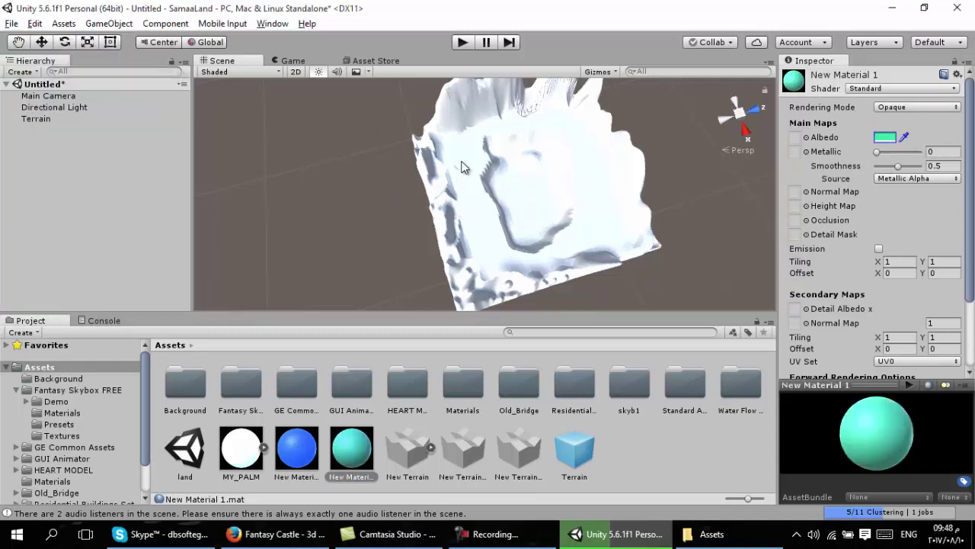
pyautogui.click(526, 233)
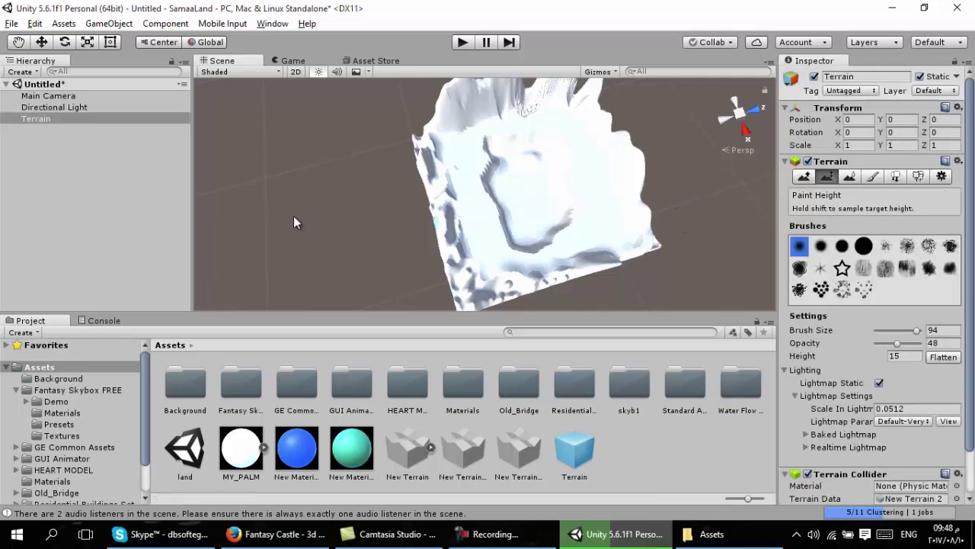
# Step: Soften the rough upper-left ridge with Smooth Height, then switch to Paint Texture
pyautogui.click(850, 177)
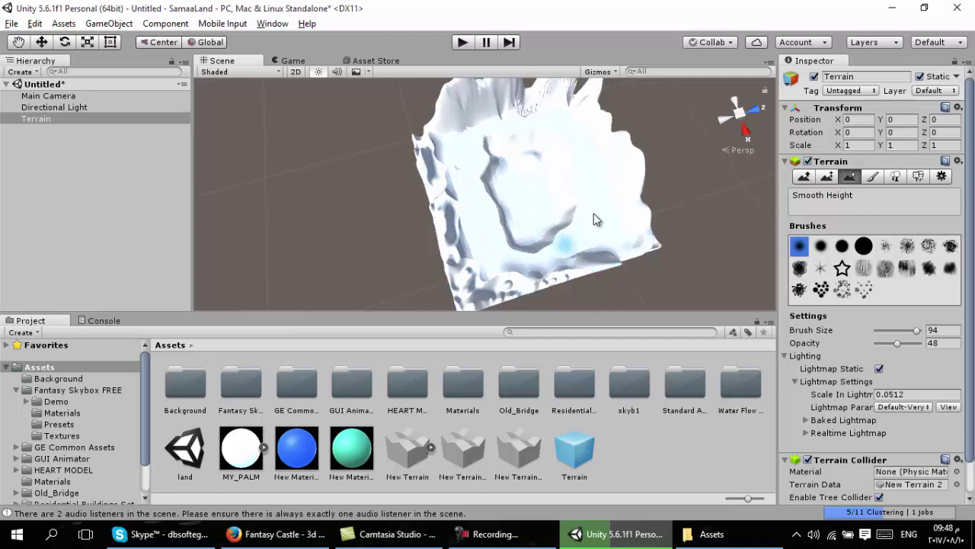
pyautogui.scroll(2, 539, 200)
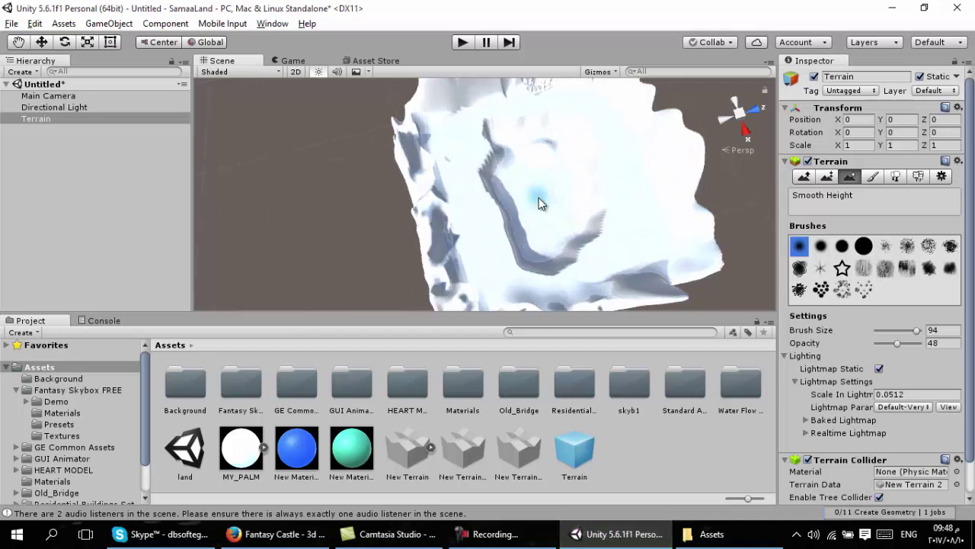
pyautogui.moveTo(474, 134); pyautogui.dragTo(429, 221)
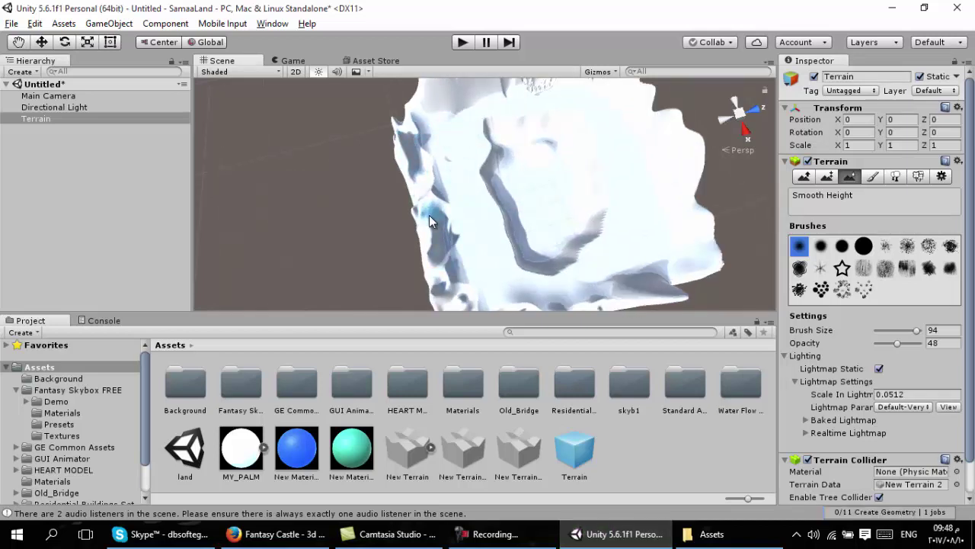
pyautogui.scroll(-4, 487, 160)
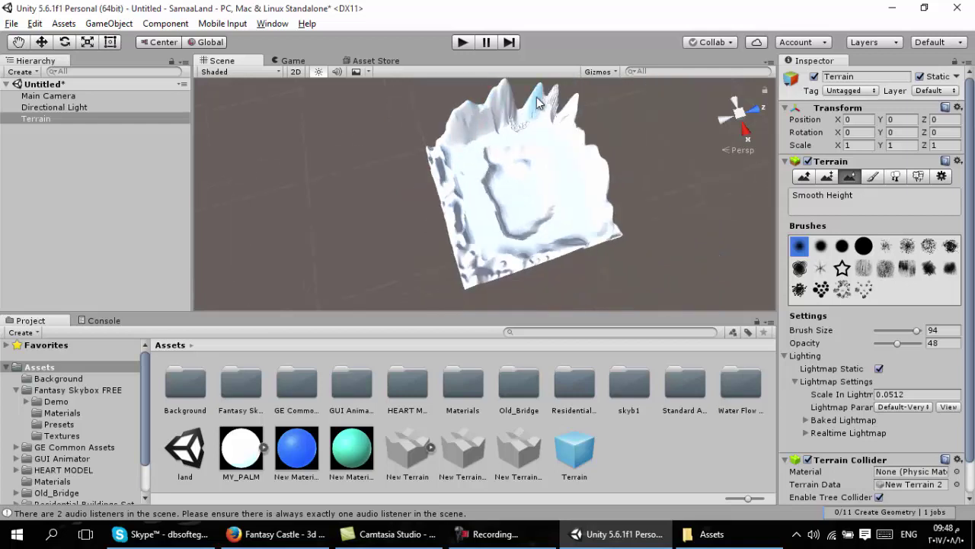
pyautogui.click(874, 176)
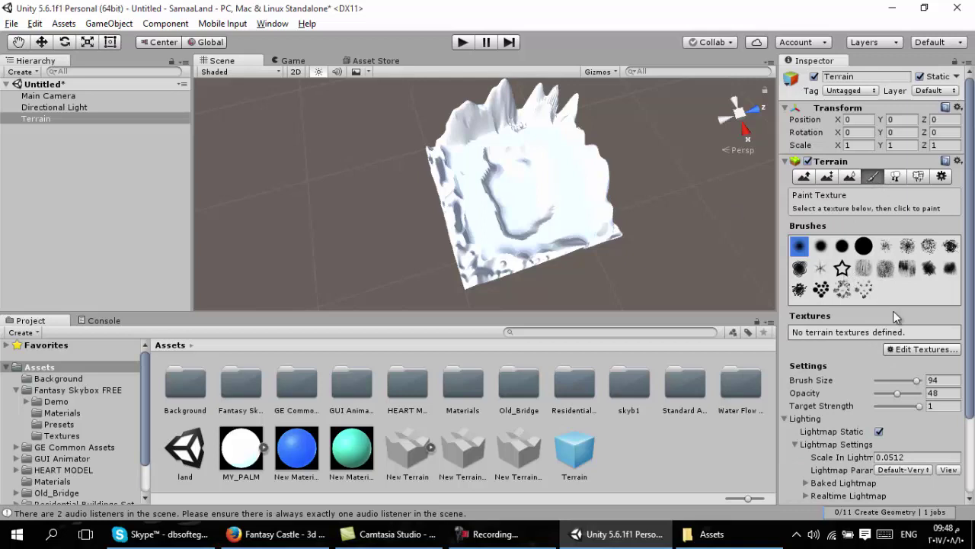
# Step: Briefly view the Place Trees tool, then return to Paint Texture in the Terrain Inspector
pyautogui.click(895, 176)
pyautogui.click(873, 176)
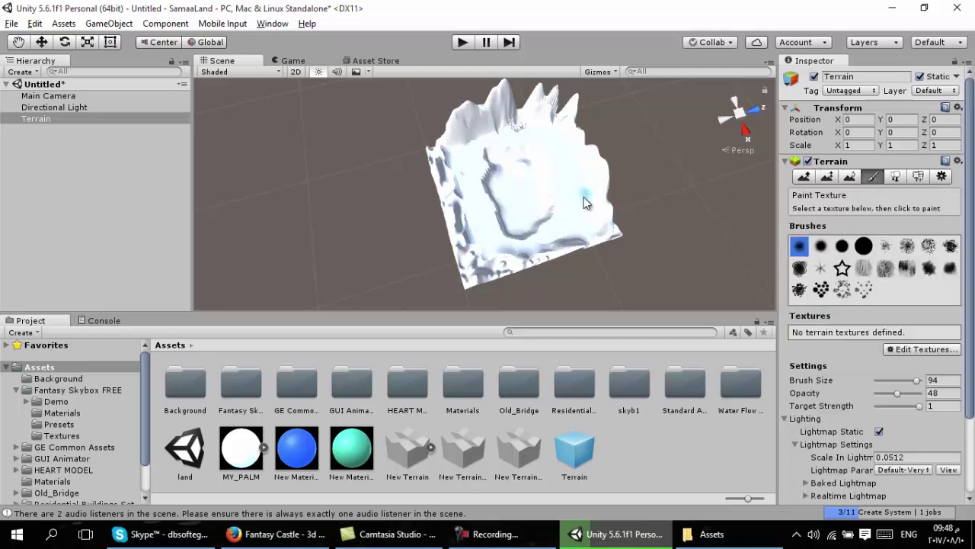
pyautogui.scroll(2, 582, 202)
pyautogui.scroll(2, 554, 263)
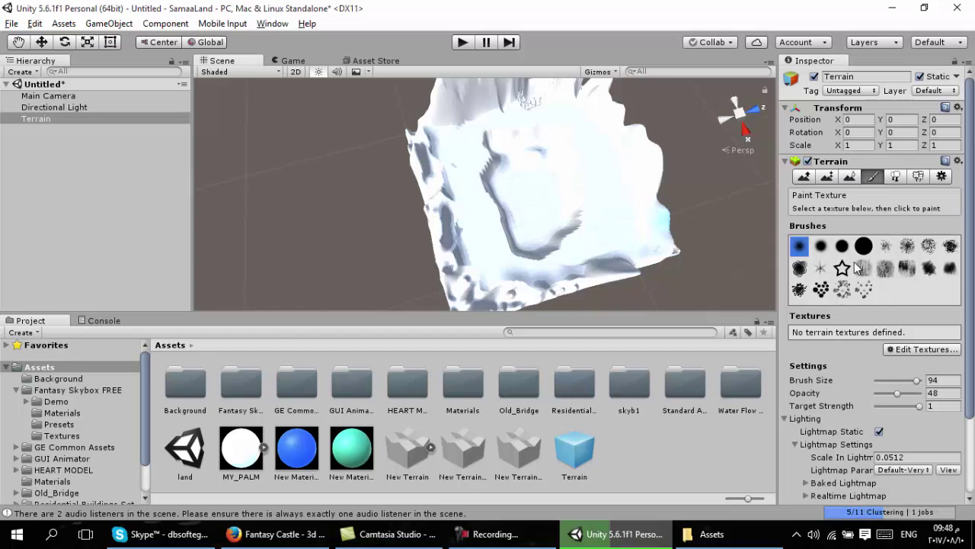
# Step: Switch to Place Trees and open the Add Tree dialog's prefab chooser
pyautogui.click(899, 177)
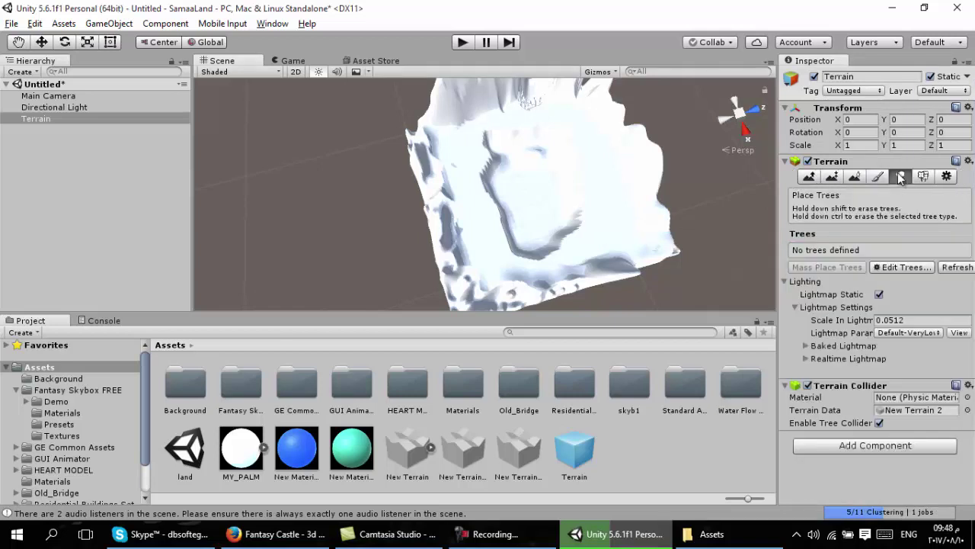
pyautogui.click(914, 267)
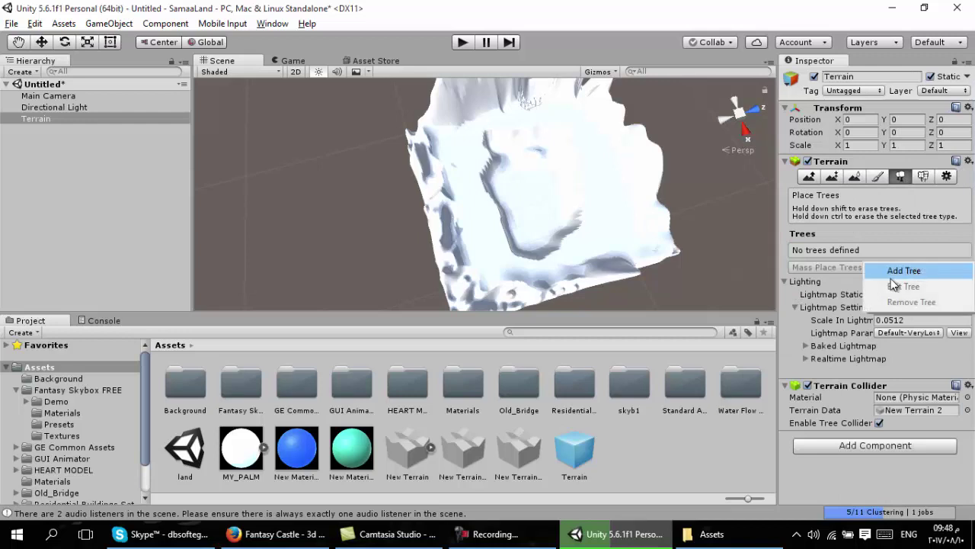
pyautogui.click(904, 271)
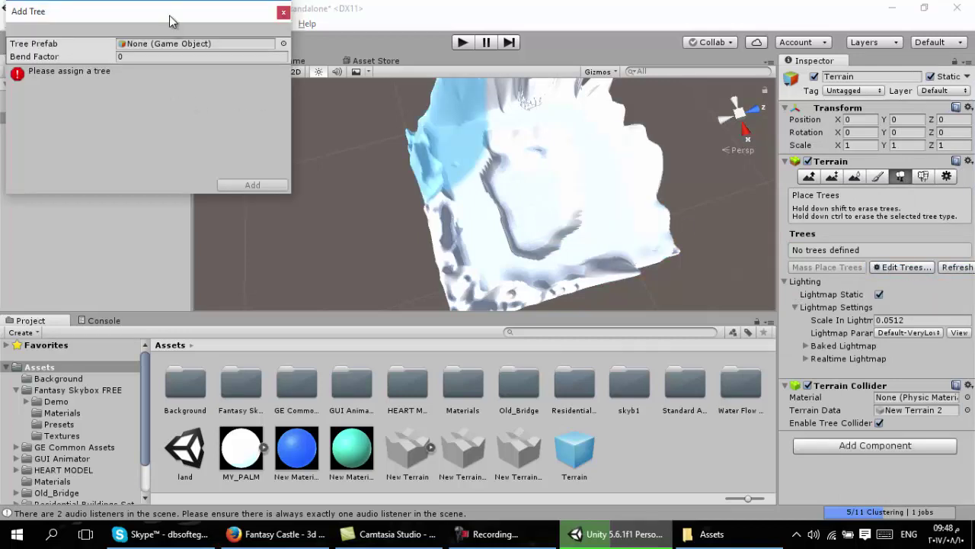
pyautogui.moveTo(170, 15); pyautogui.dragTo(594, 98)
pyautogui.click(709, 127)
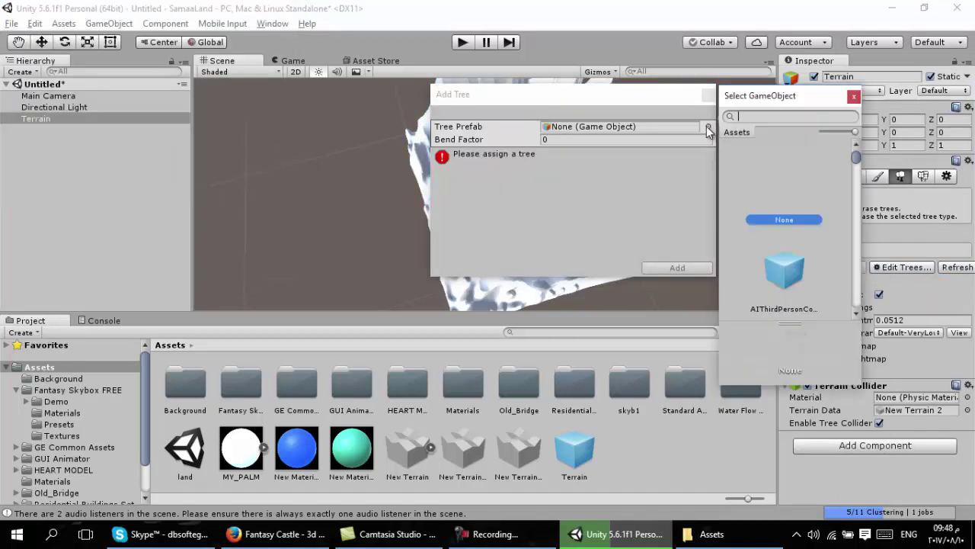
# Step: Search 'tre', choose Tree_01_a as the tree prefab and add it
pyautogui.moveTo(858, 164); pyautogui.dragTo(858, 186)
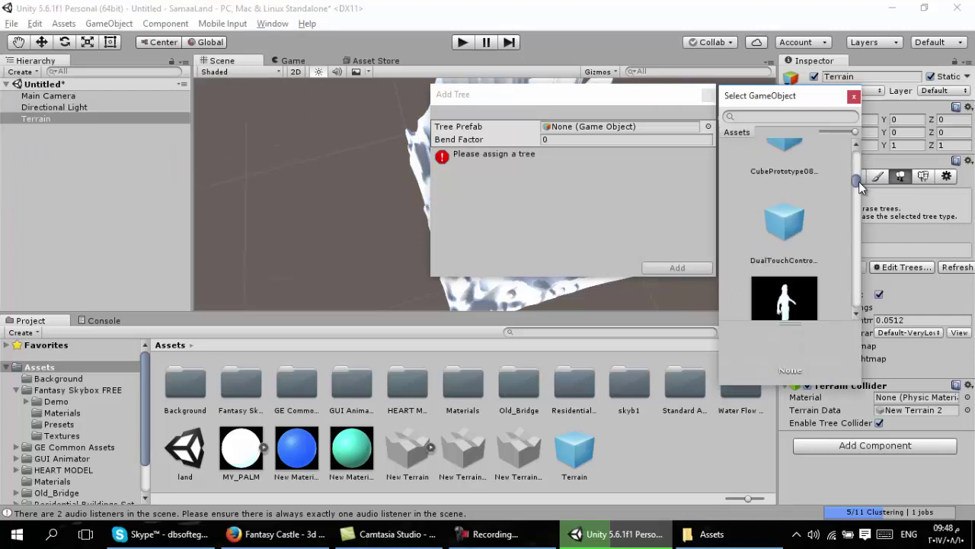
pyautogui.write('tr')
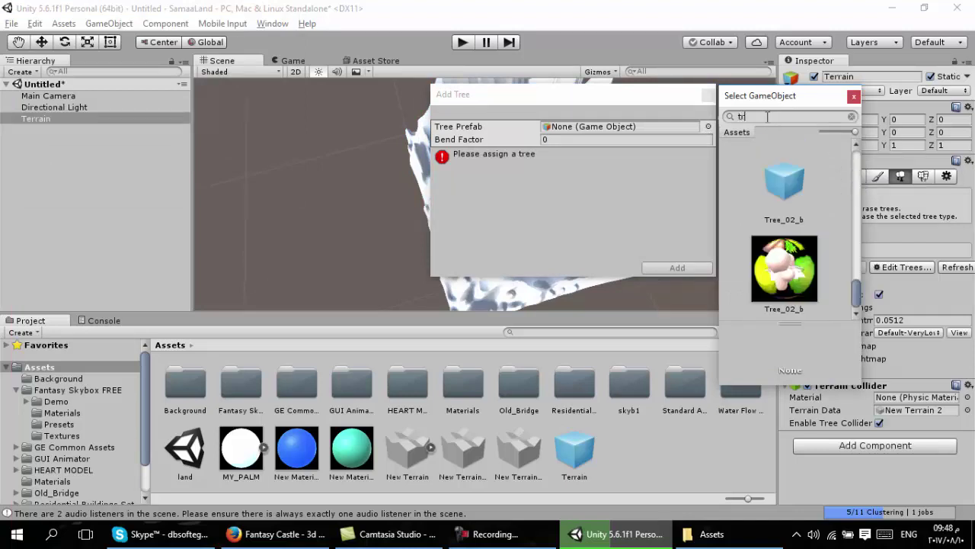
pyautogui.write('e')
pyautogui.scroll(2, 793, 258)
pyautogui.scroll(2, 788, 252)
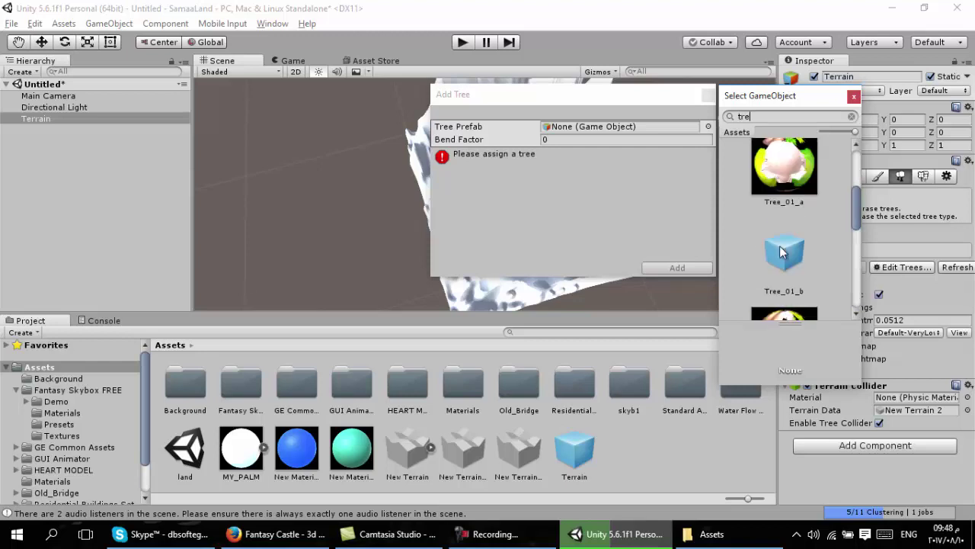
pyautogui.scroll(2, 781, 245)
pyautogui.scroll(-1, 780, 244)
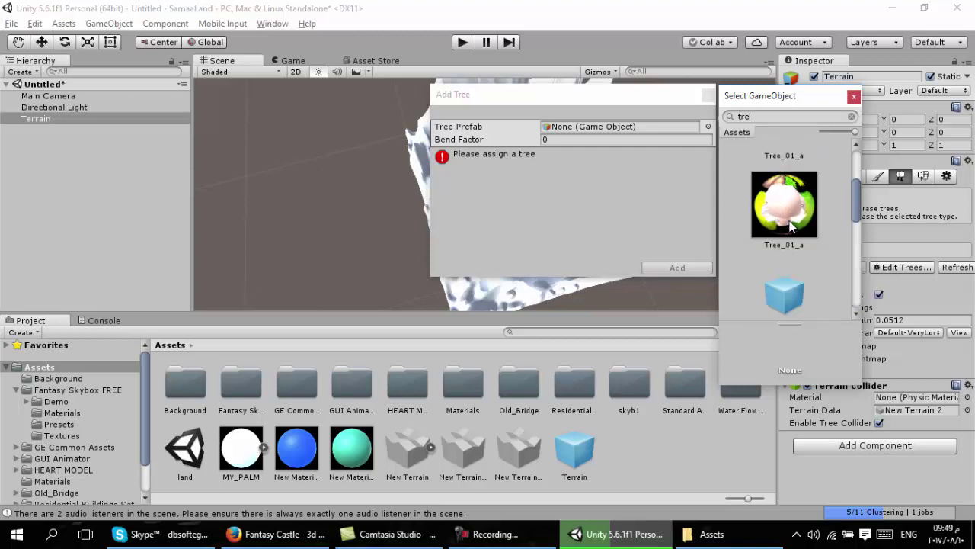
pyautogui.click(791, 218)
pyautogui.click(791, 214)
pyautogui.click(701, 266)
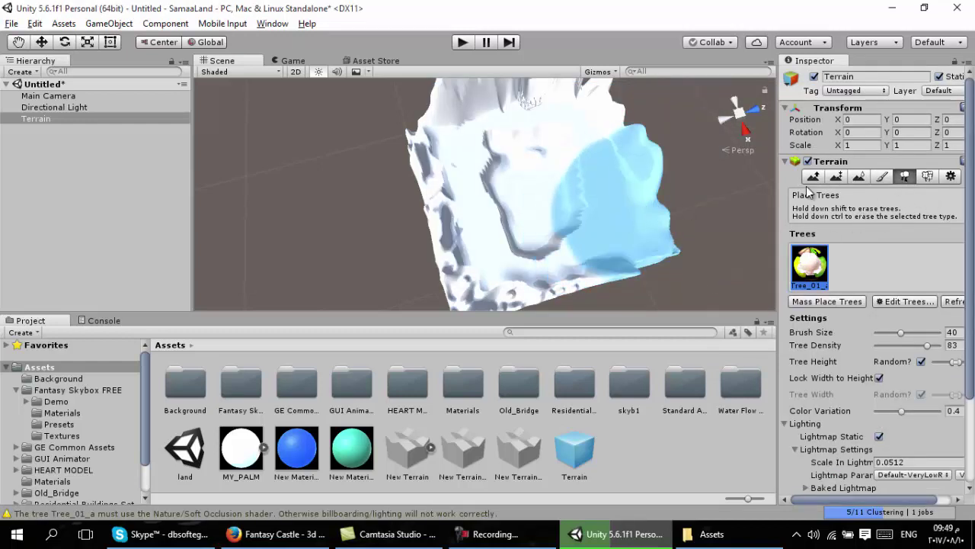
# Step: Undo an overly dense tree stroke, then lower tree density to 20 and brush size to 16
pyautogui.moveTo(600, 209)
pyautogui.mouseDown()
pyautogui.moveTo(592, 234)
pyautogui.moveTo(625, 191)
pyautogui.mouseUp()
pyautogui.hotkey('ctrl', 'z')
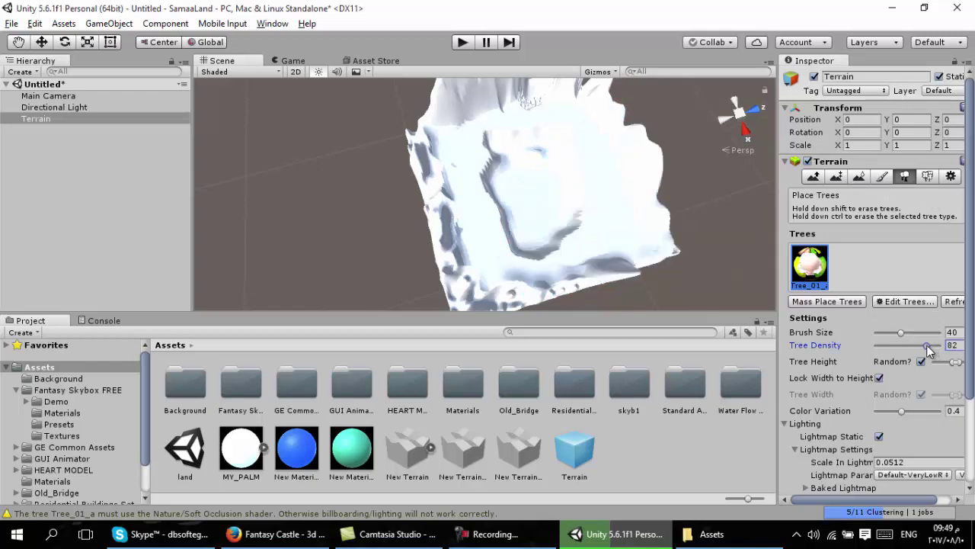
pyautogui.moveTo(928, 350)
pyautogui.mouseDown()
pyautogui.moveTo(884, 345)
pyautogui.moveTo(894, 333)
pyautogui.moveTo(885, 333)
pyautogui.mouseUp()
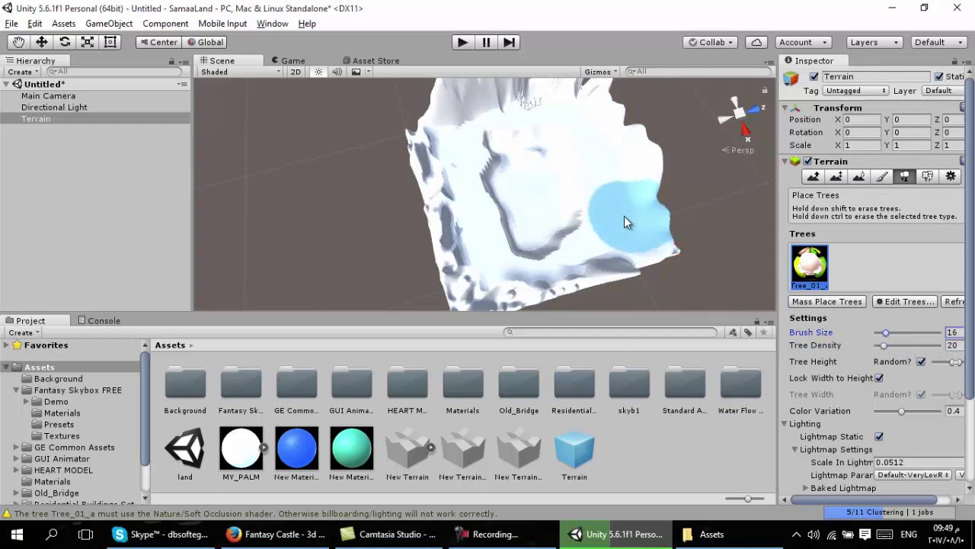
pyautogui.moveTo(624, 216); pyautogui.dragTo(593, 235)
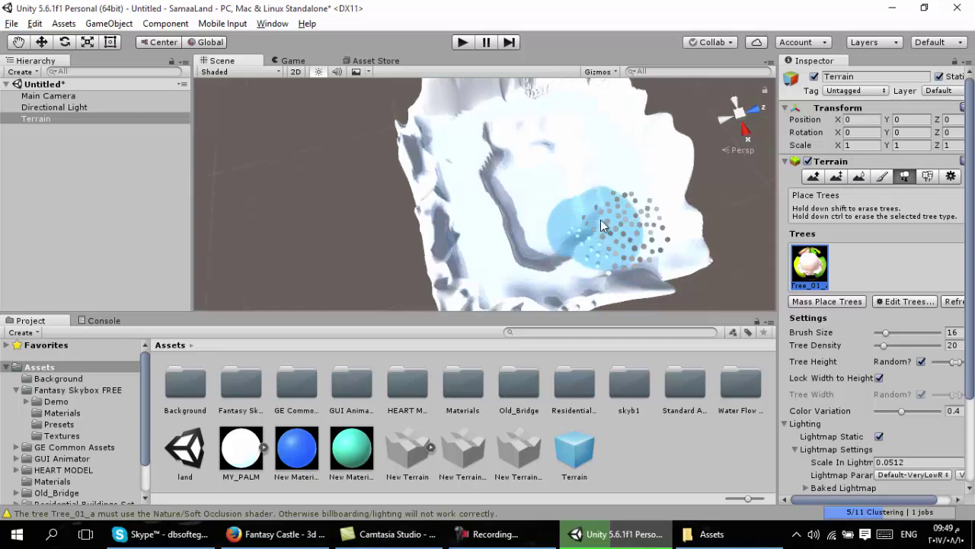
# Step: Paint Tree_01_a trees from the lower right toward centre-left and over the lower-left area
pyautogui.scroll(5, 600, 221)
pyautogui.scroll(-5, 680, 247)
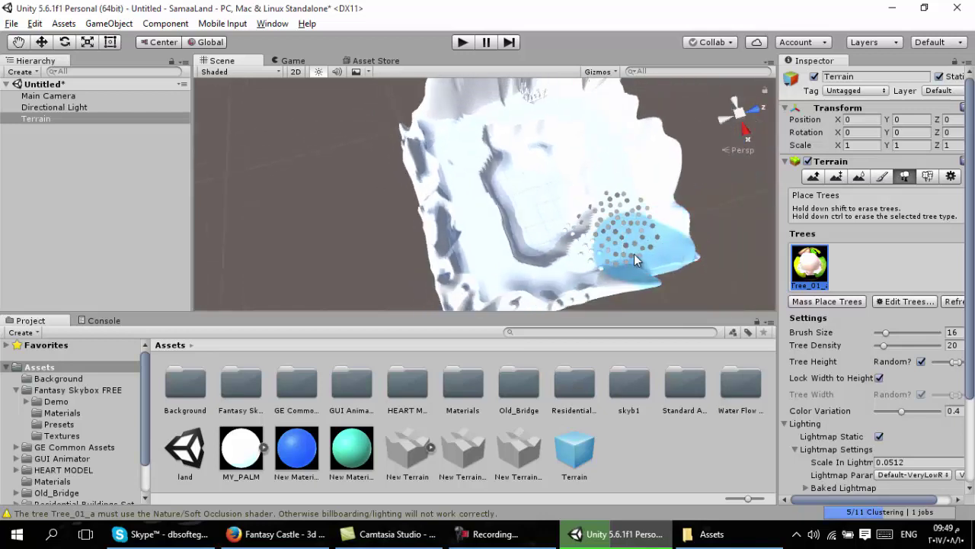
pyautogui.moveTo(683, 258)
pyautogui.mouseDown()
pyautogui.moveTo(479, 198)
pyautogui.moveTo(618, 195)
pyautogui.mouseUp()
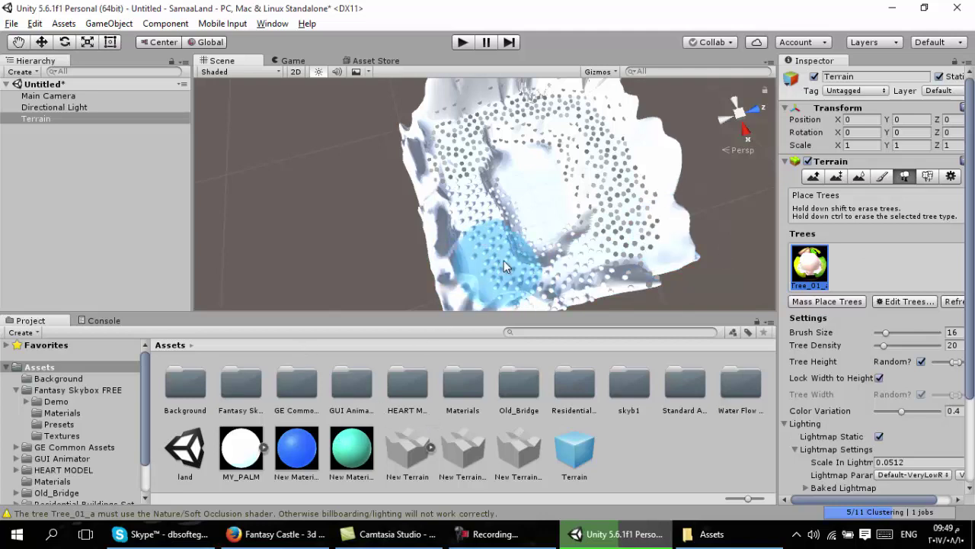
pyautogui.moveTo(504, 259); pyautogui.dragTo(510, 299)
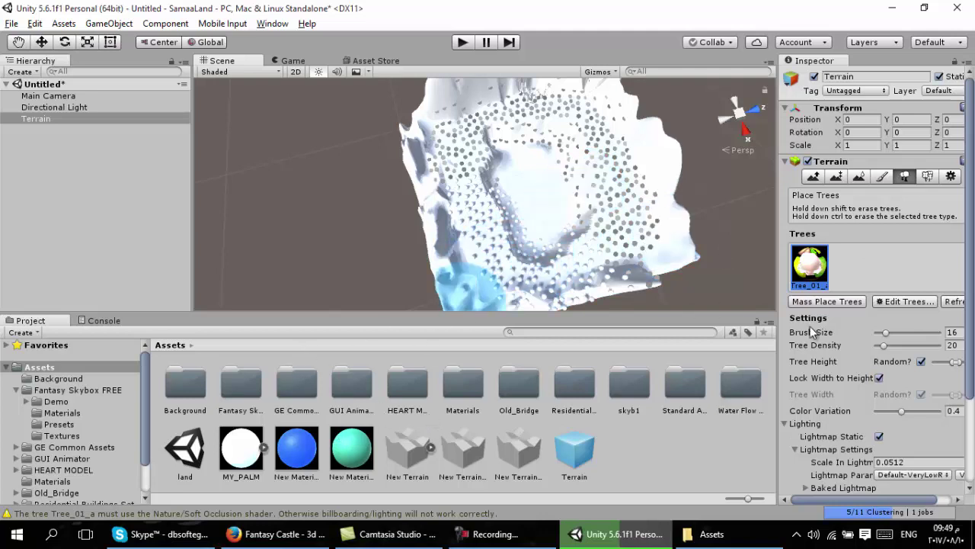
# Step: Select Paint Details with the second brush, then open the skyb1 folder under Fantasy Skybox FREE
pyautogui.click(927, 179)
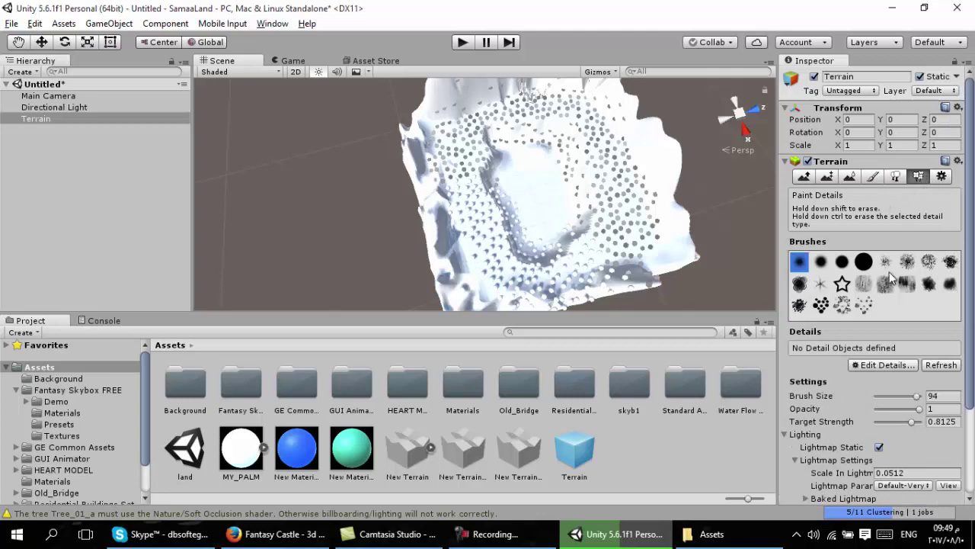
pyautogui.click(821, 261)
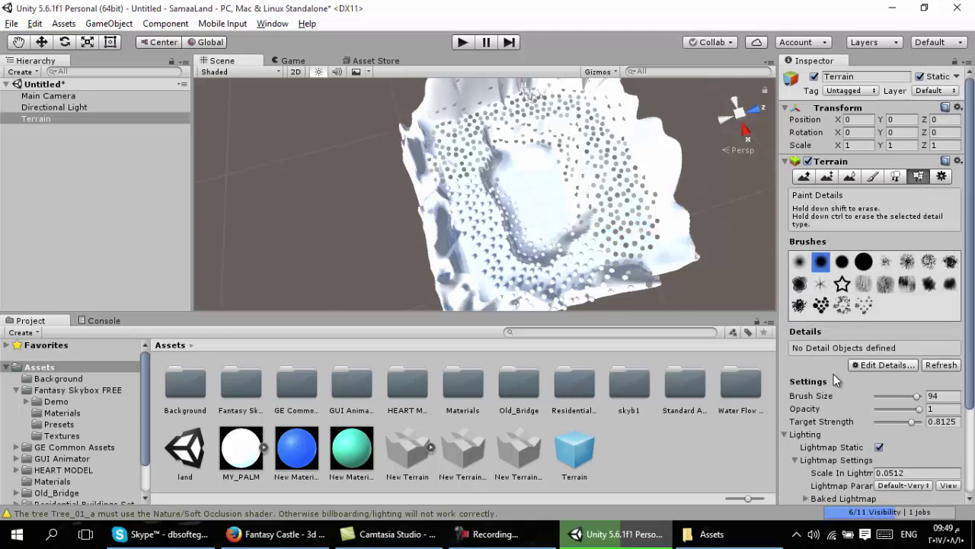
pyautogui.scroll(-3, 833, 373)
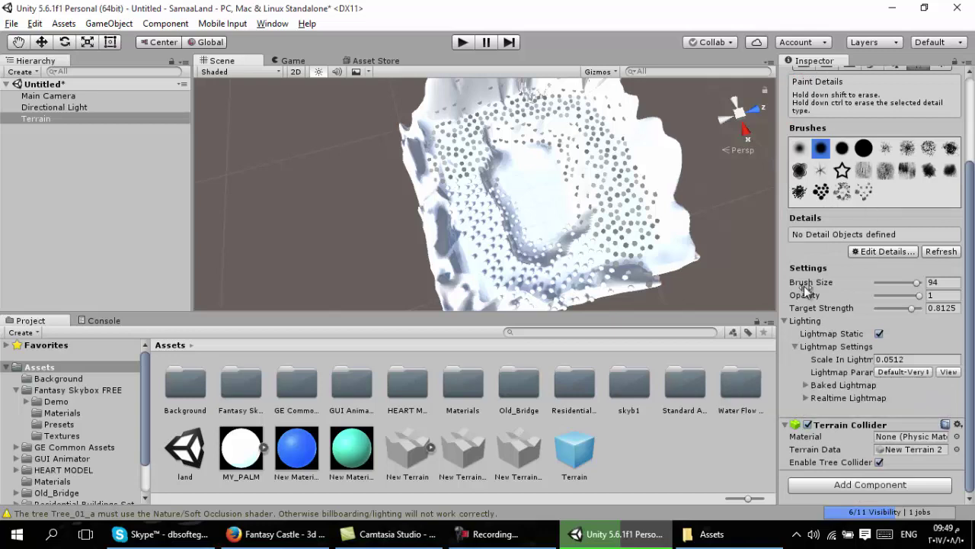
pyautogui.scroll(3, 803, 286)
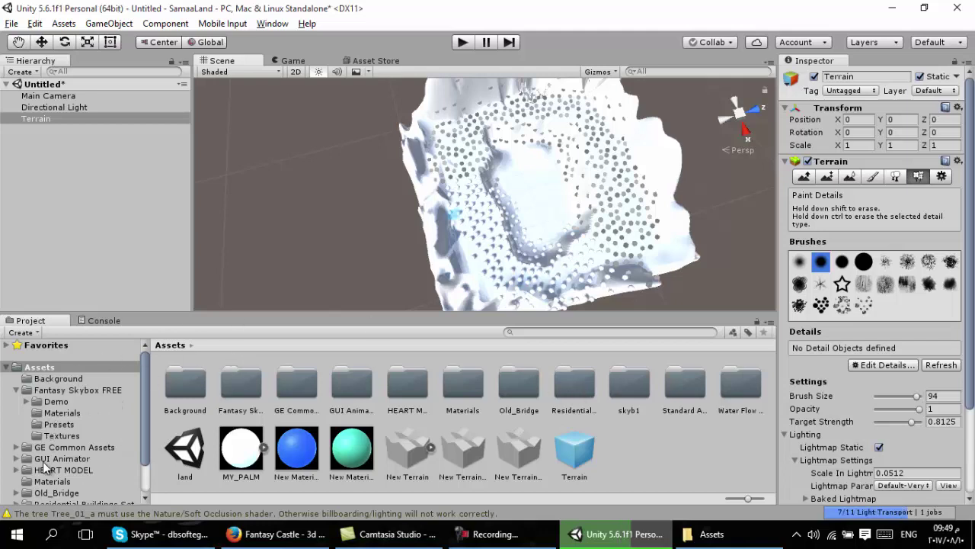
pyautogui.click(16, 389)
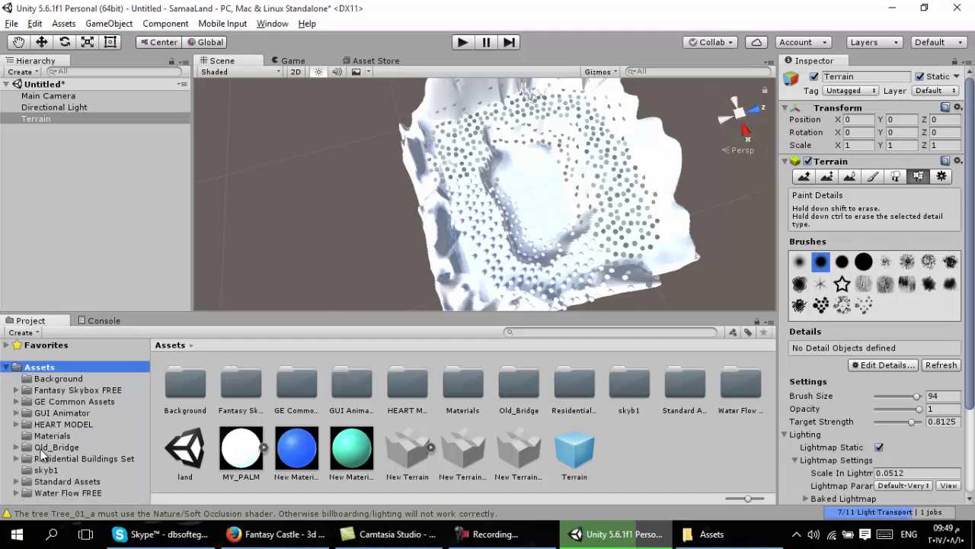
pyautogui.click(48, 470)
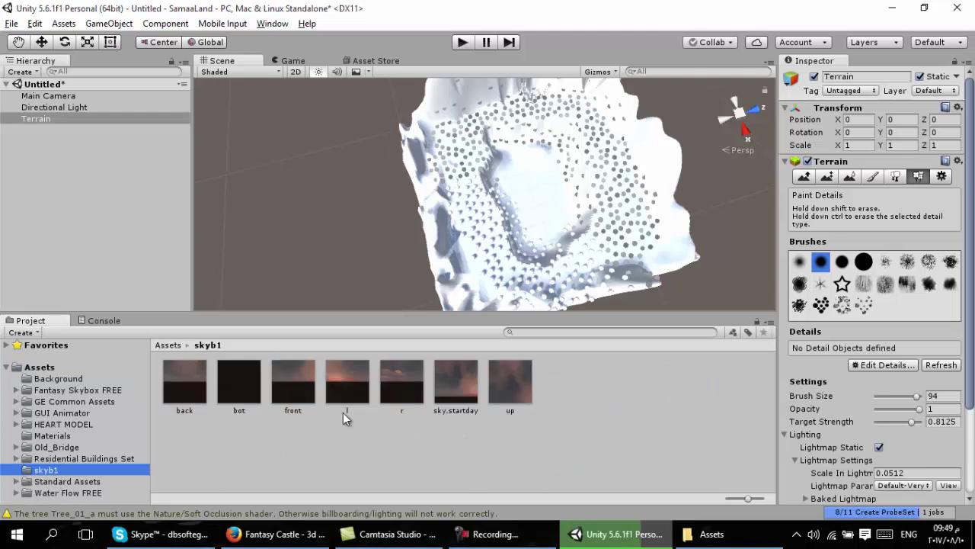
# Step: Dismiss the Project Settings menu unused and browse the Project panel to the Water Flow FREE folder
pyautogui.click(34, 24)
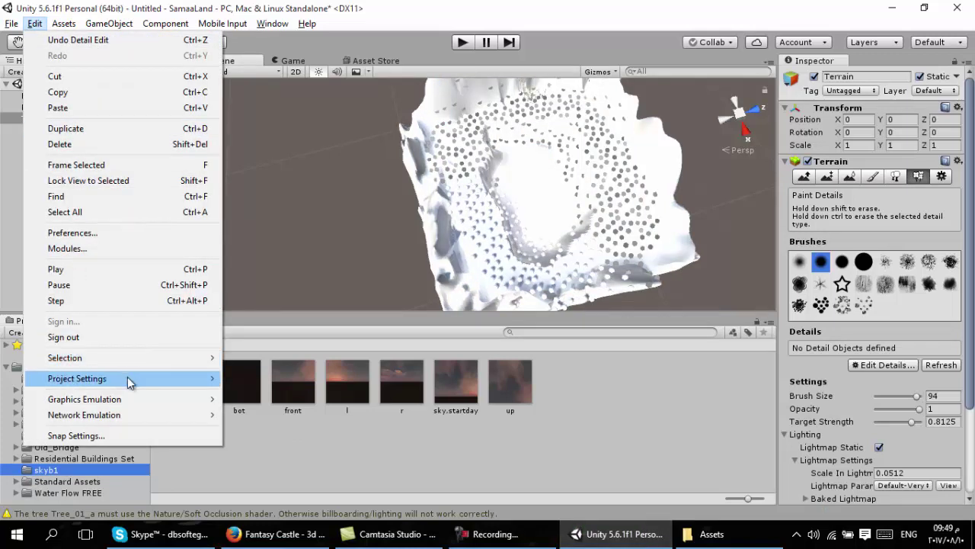
pyautogui.moveTo(129, 380)
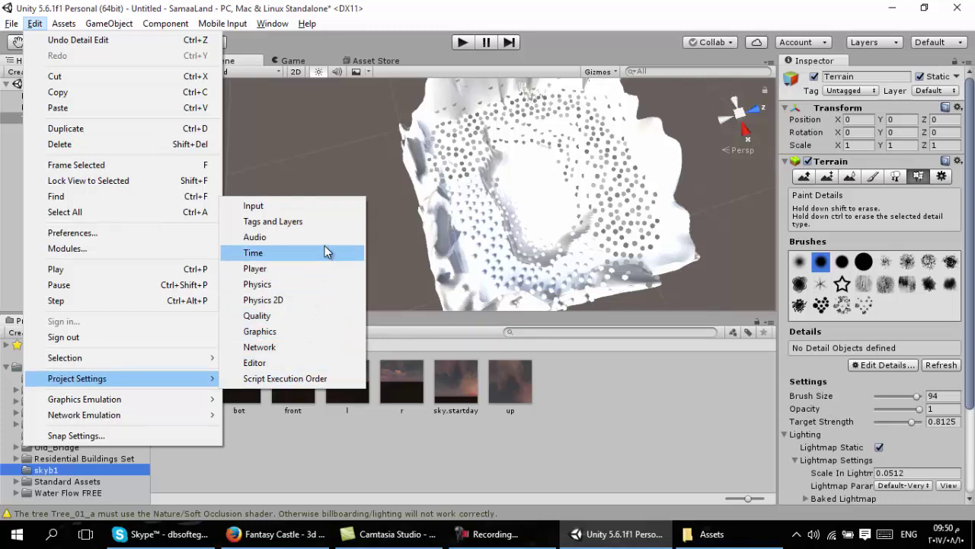
pyautogui.click(133, 479)
pyautogui.click(61, 470)
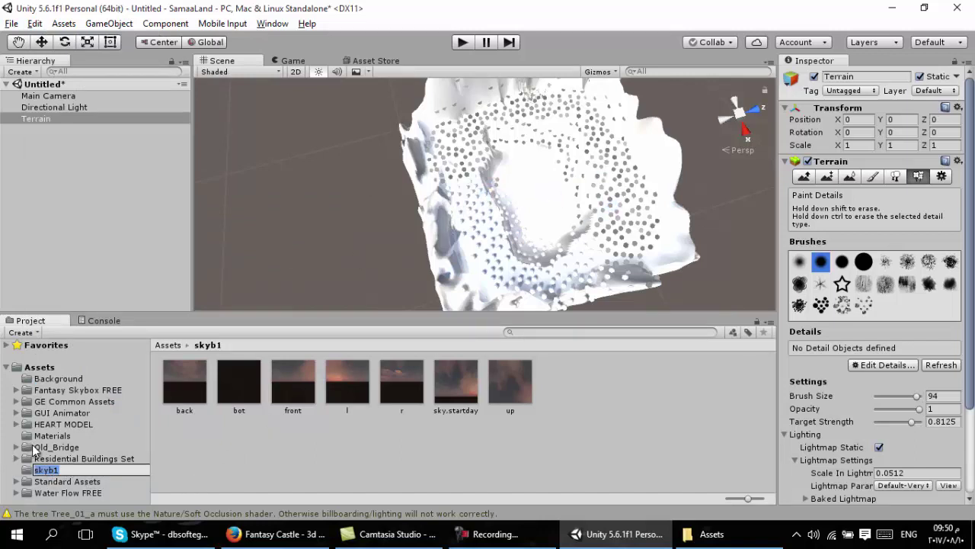
pyautogui.click(76, 424)
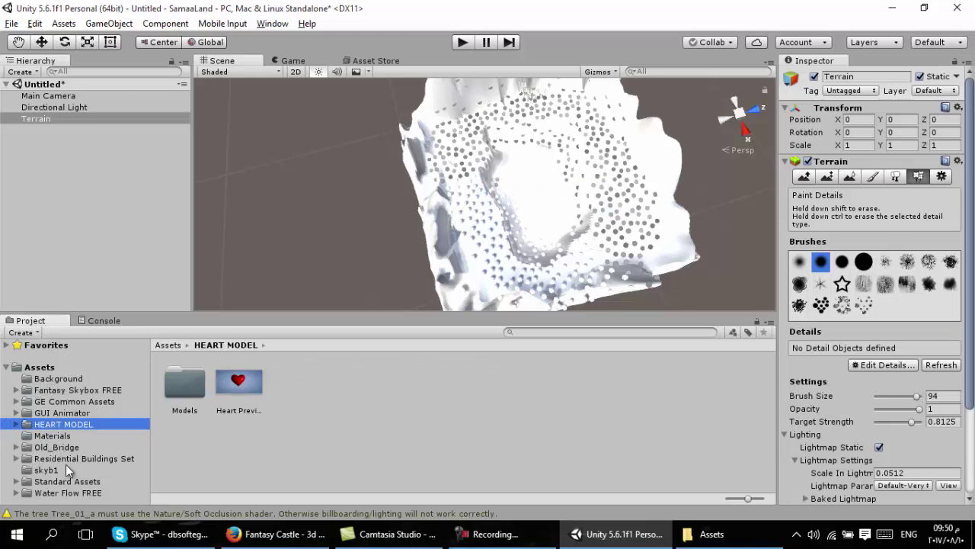
pyautogui.click(61, 492)
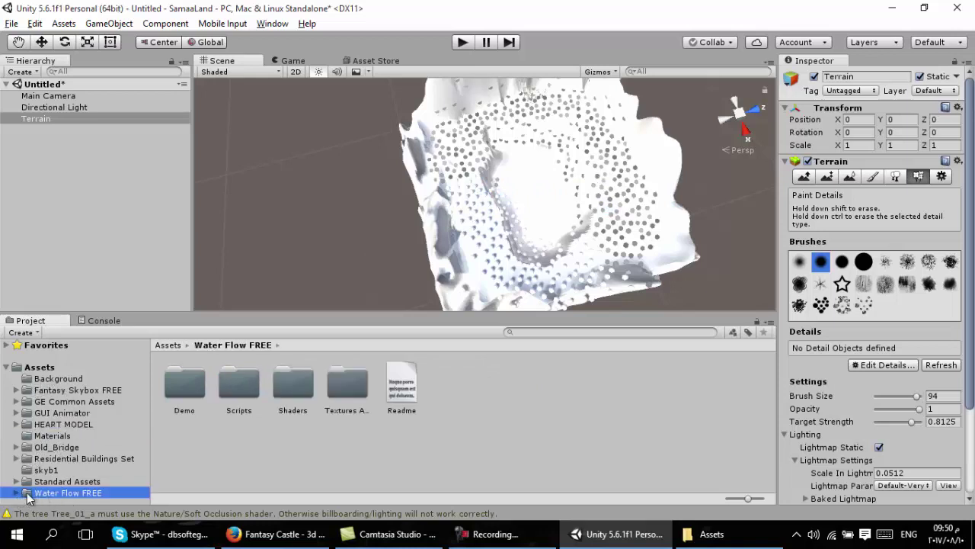
pyautogui.click(39, 492)
# Step: From Water Flow FREE > Demo > Scenes, search 'water' and place WaterBasicDaytime at 63.795, 0, 51.499
pyautogui.doubleClick(183, 381)
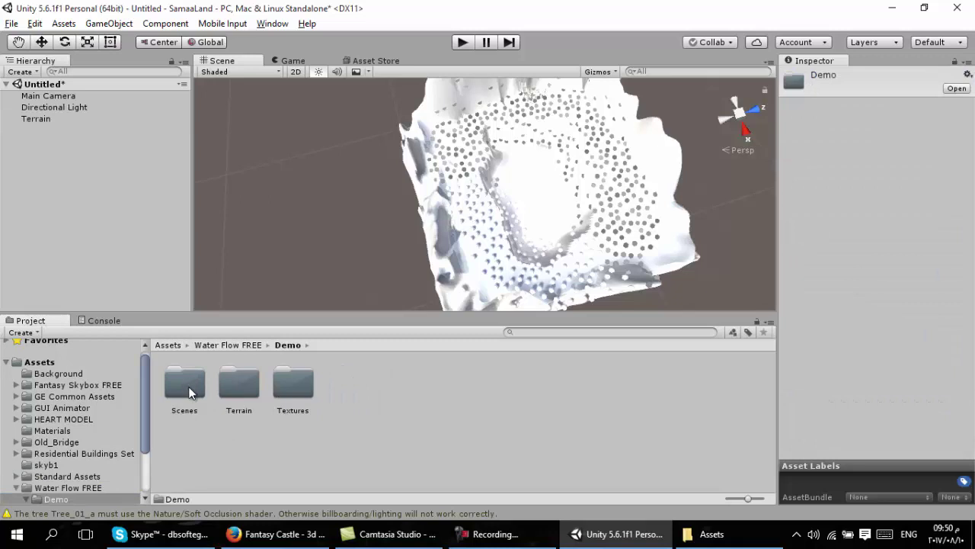
pyautogui.doubleClick(182, 384)
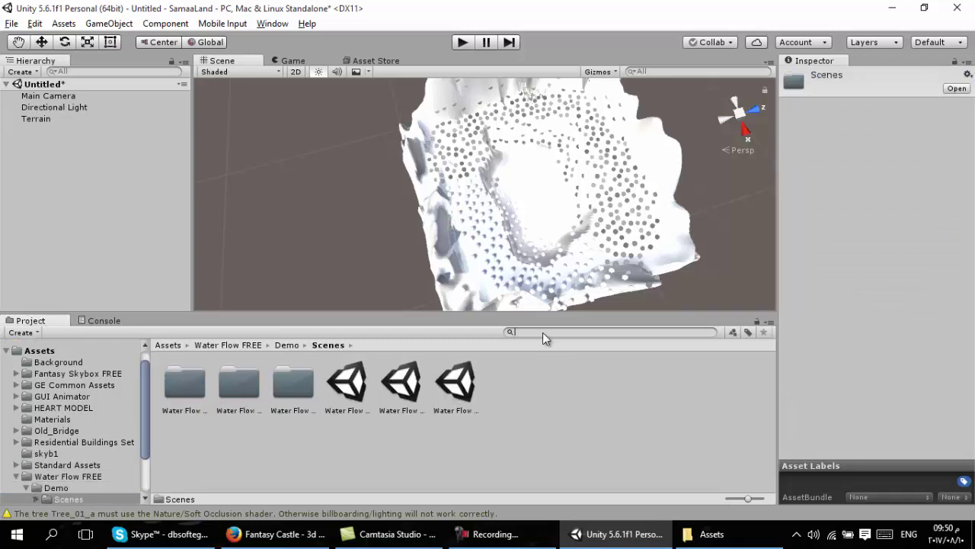
pyautogui.write('water')
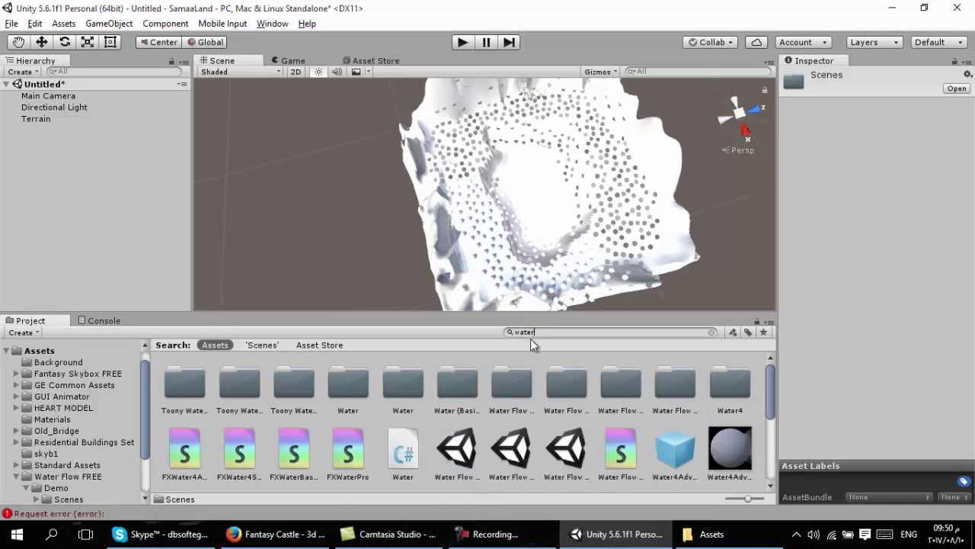
pyautogui.scroll(-2, 422, 418)
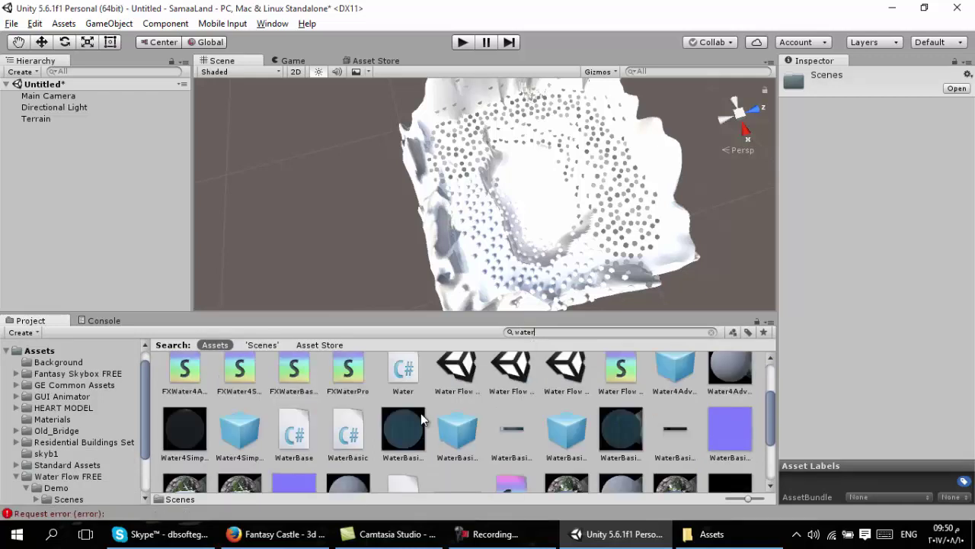
pyautogui.scroll(-2, 420, 413)
pyautogui.moveTo(463, 392); pyautogui.dragTo(517, 204)
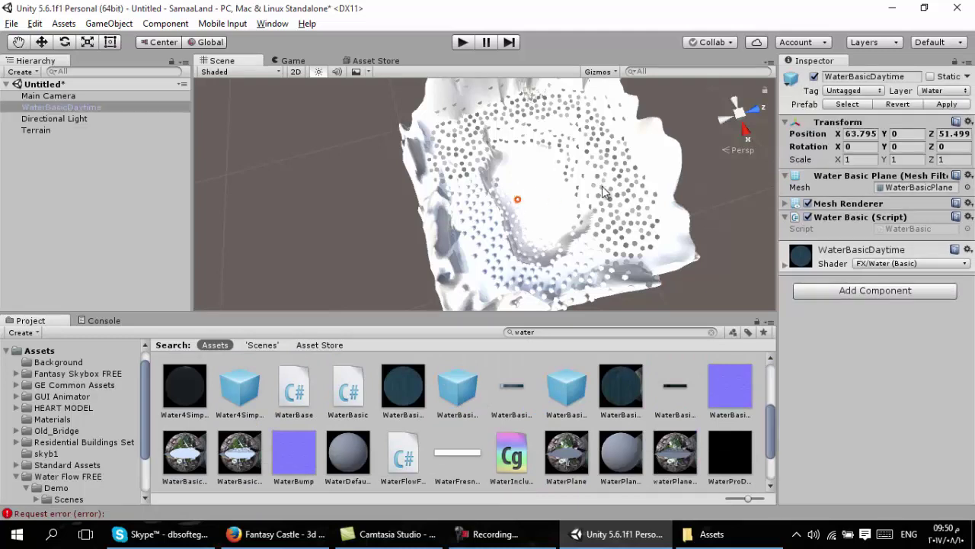
# Step: Scale the WaterBasicDaytime plane up so it spreads across the terrain
pyautogui.click(46, 46)
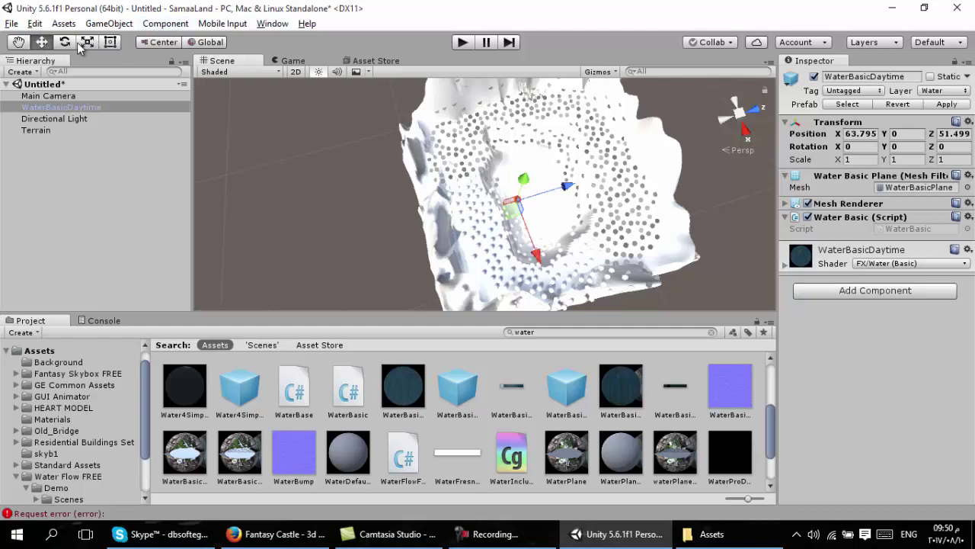
pyautogui.click(67, 44)
pyautogui.click(87, 43)
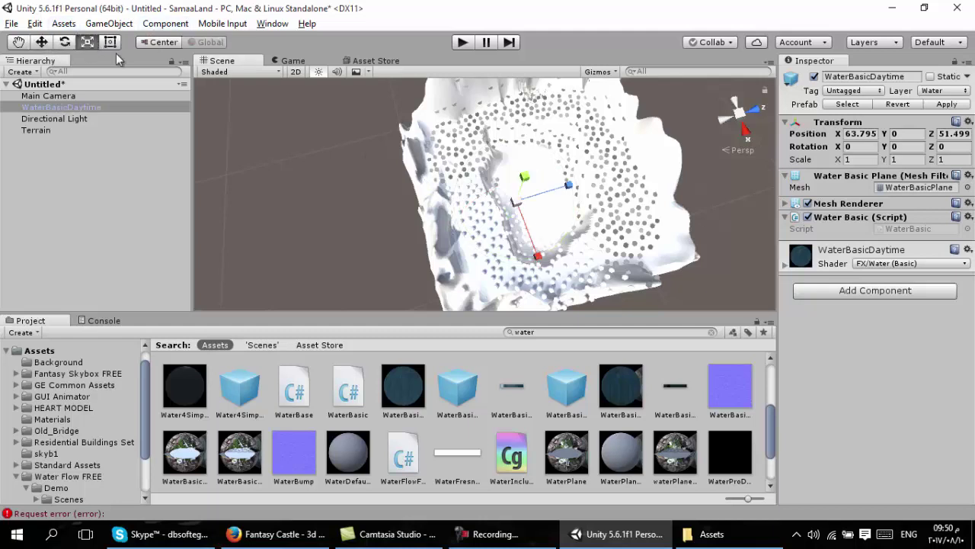
pyautogui.moveTo(516, 203)
pyautogui.mouseDown()
pyautogui.moveTo(660, 156)
pyautogui.moveTo(731, 107)
pyautogui.mouseUp()
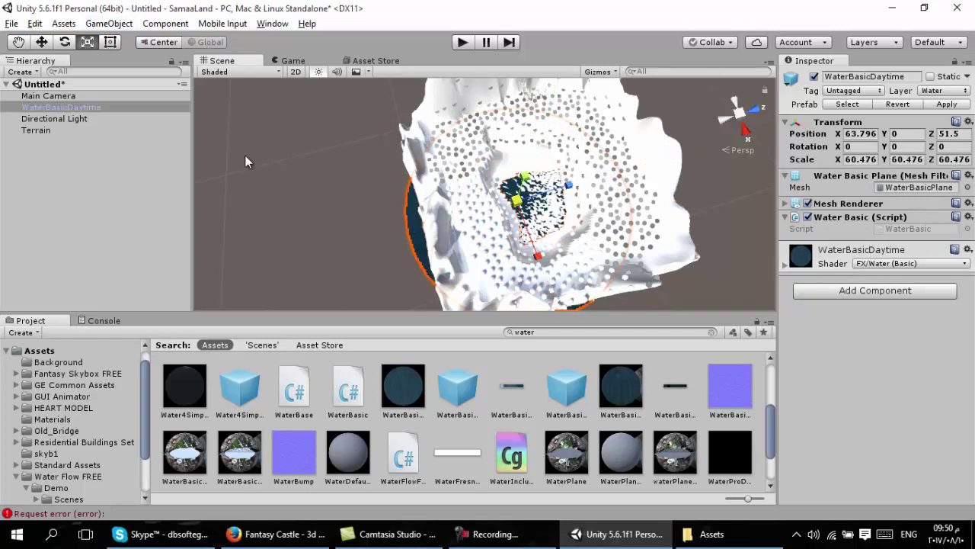
# Step: Fit the water into the basin at scale 30.917 and position 59.8, 5, 64.2
pyautogui.moveTo(343, 223)
pyautogui.keyDown('alt'); pyautogui.mouseDown()
pyautogui.moveTo(396, 134)
pyautogui.moveTo(343, 190)
pyautogui.mouseUp(); pyautogui.keyUp('alt')
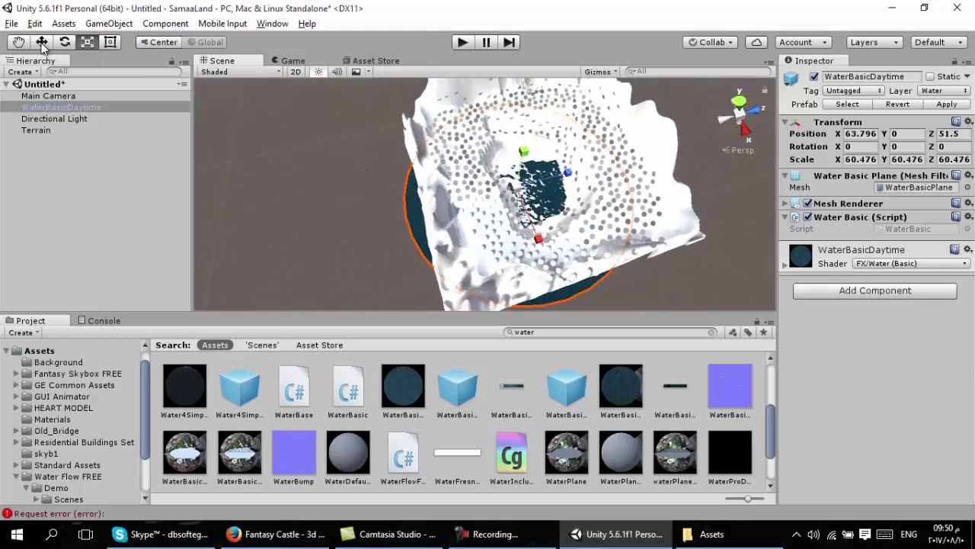
pyautogui.moveTo(529, 155); pyautogui.dragTo(536, 140)
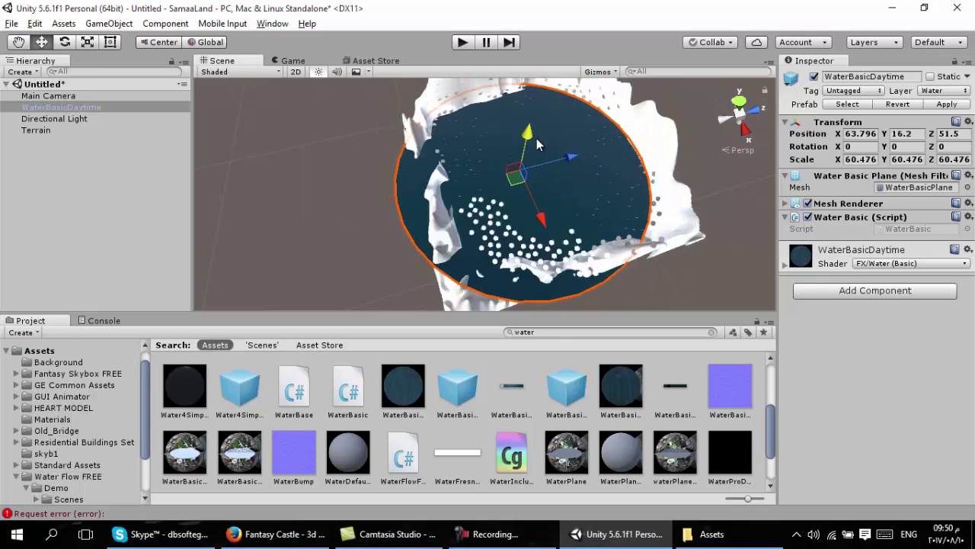
pyautogui.click(88, 42)
pyautogui.moveTo(526, 163); pyautogui.dragTo(494, 164)
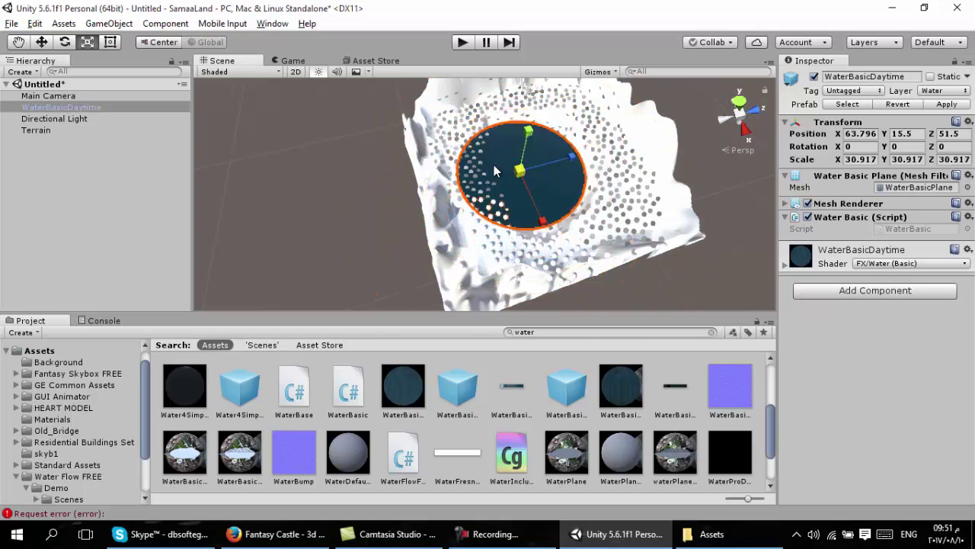
pyautogui.click(42, 42)
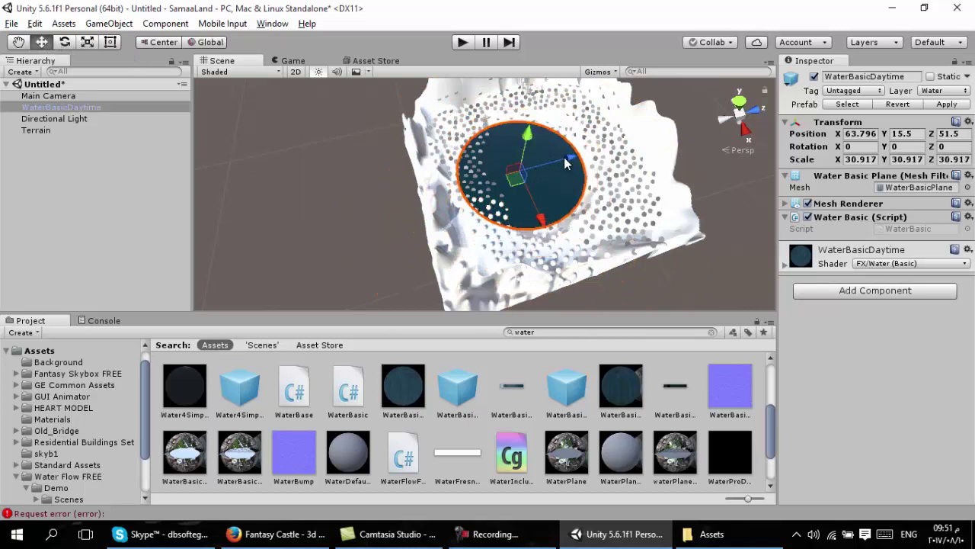
pyautogui.moveTo(565, 163); pyautogui.dragTo(568, 216)
pyautogui.moveTo(552, 122); pyautogui.dragTo(545, 134)
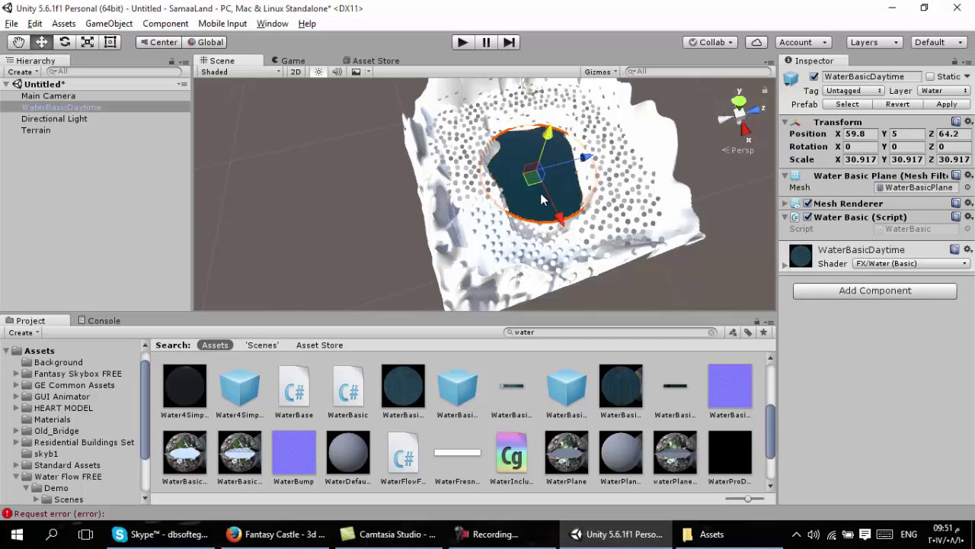
# Step: Paint the terrain up to height 15 around the pool's rim with Paint Height
pyautogui.click(529, 234)
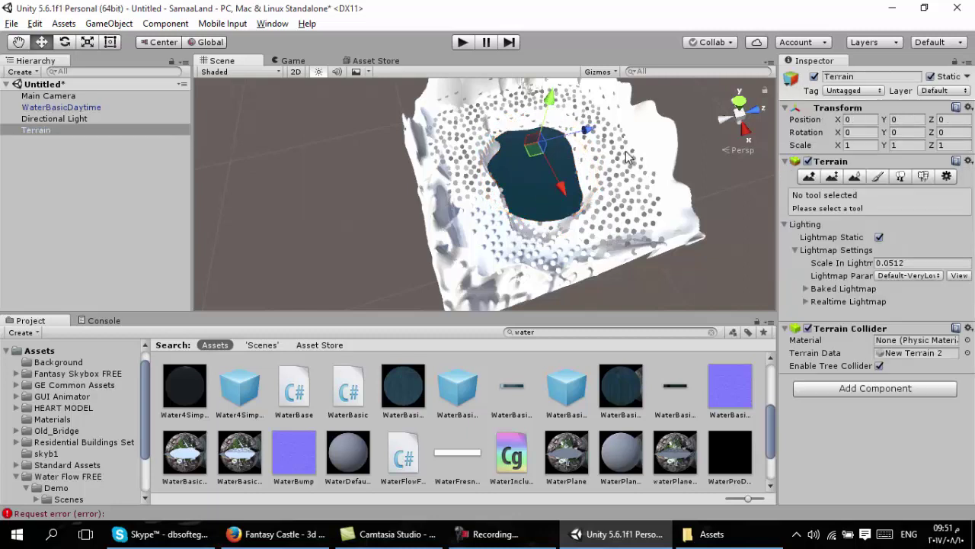
pyautogui.click(836, 178)
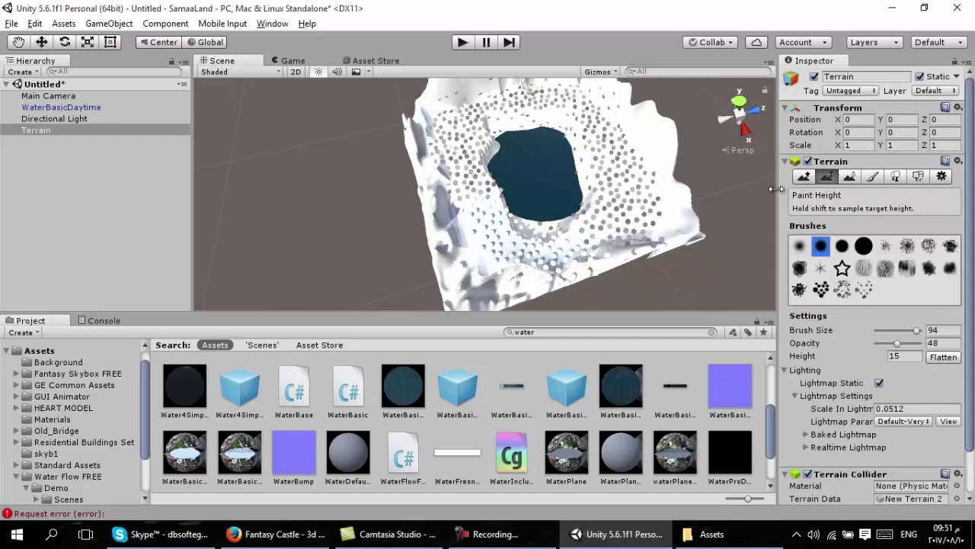
pyautogui.moveTo(564, 242)
pyautogui.mouseDown()
pyautogui.moveTo(544, 235)
pyautogui.moveTo(491, 120)
pyautogui.moveTo(496, 203)
pyautogui.mouseUp()
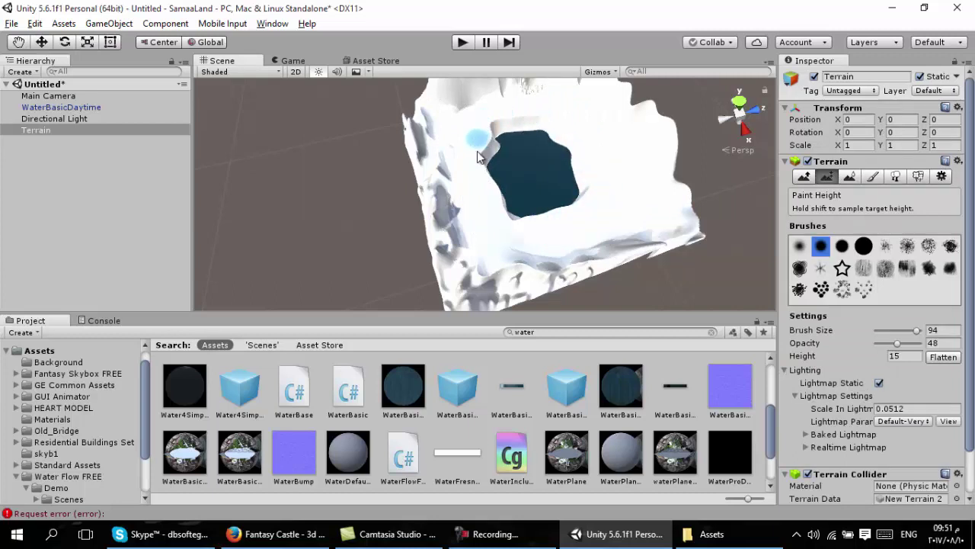
pyautogui.moveTo(554, 223)
pyautogui.mouseDown()
pyautogui.moveTo(593, 169)
pyautogui.moveTo(556, 121)
pyautogui.moveTo(583, 166)
pyautogui.moveTo(550, 231)
pyautogui.mouseUp()
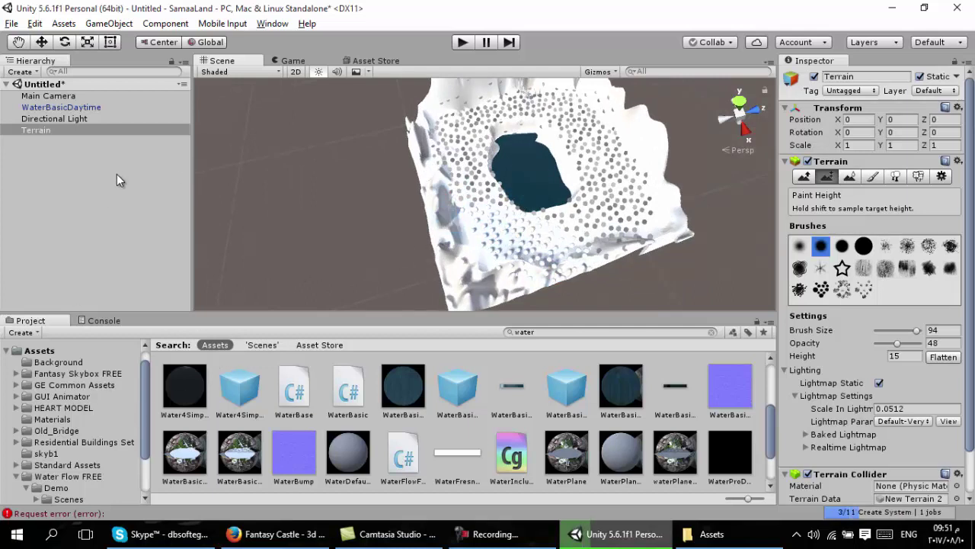
# Step: Move the WaterBasicDaytime plane up to Y 13.9, then search the project for 'person'
pyautogui.click(61, 108)
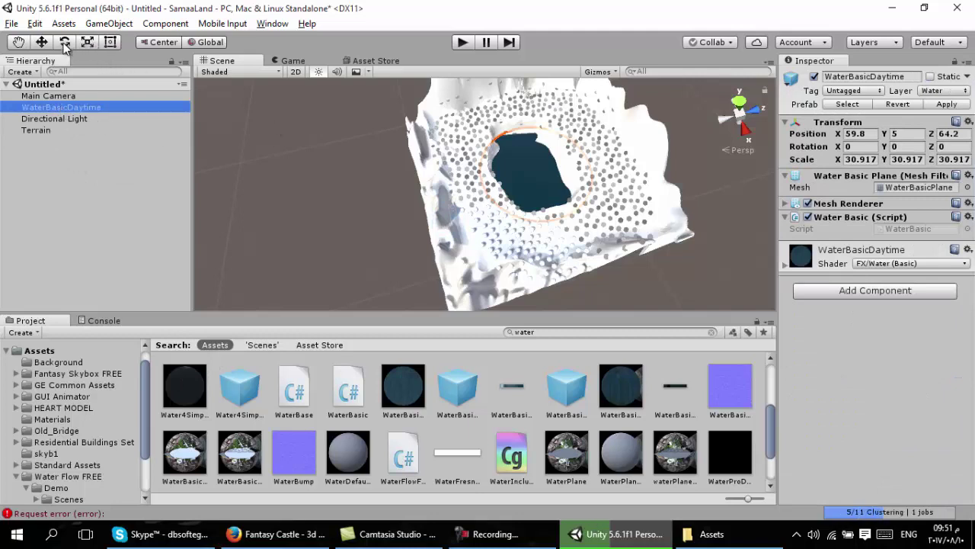
pyautogui.click(43, 43)
pyautogui.click(44, 44)
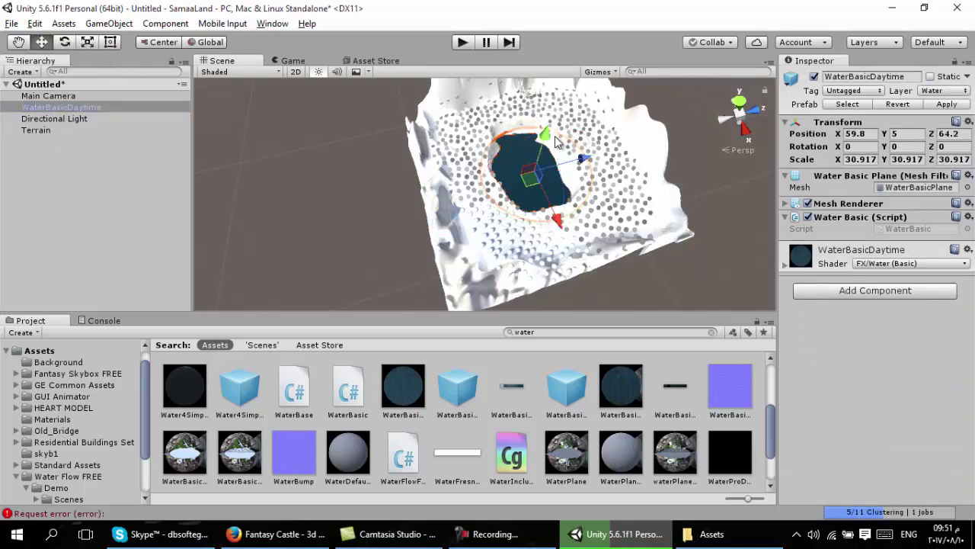
pyautogui.moveTo(555, 137); pyautogui.dragTo(551, 129)
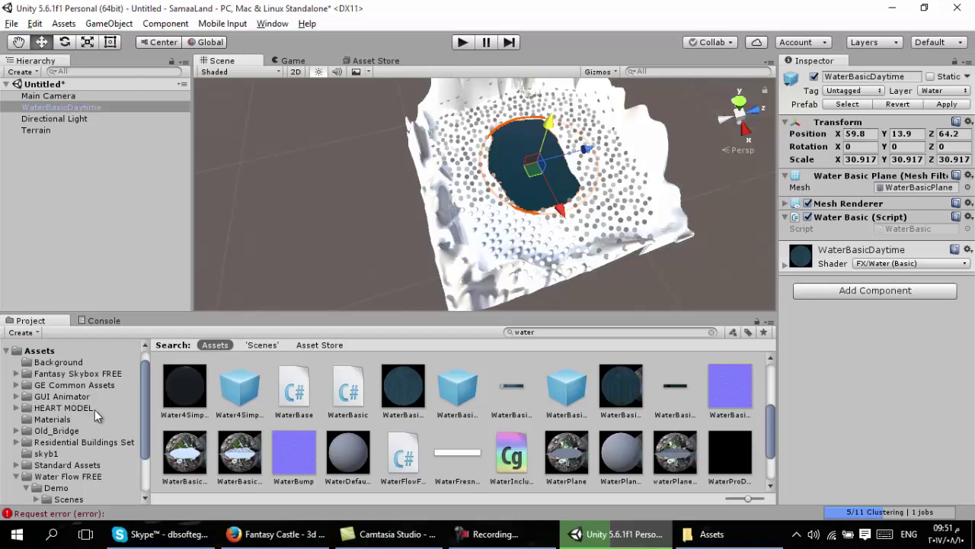
pyautogui.click(523, 332)
pyautogui.write('person')
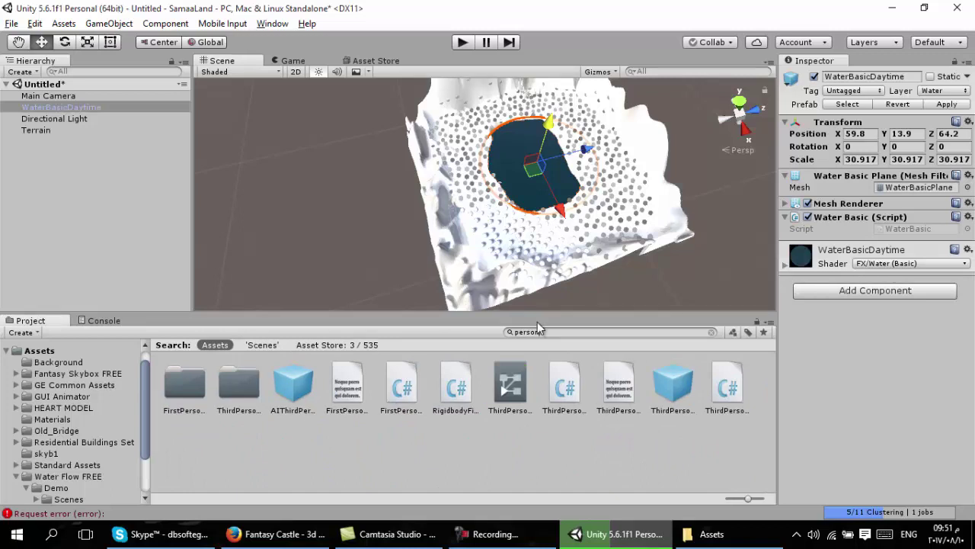
# Step: Open Standard Assets' FirstPersonCharacter > Prefabs and pick the first-person controller prefab
pyautogui.click(201, 399)
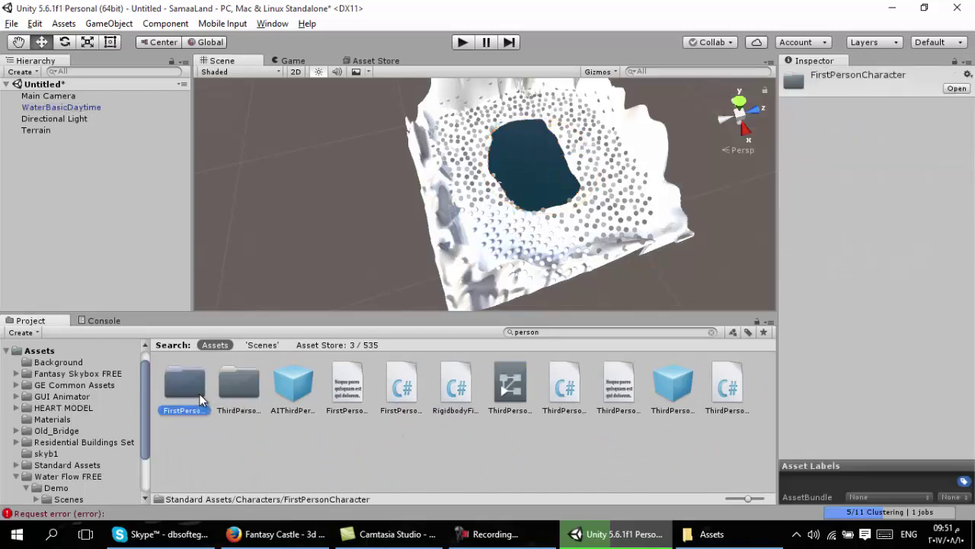
pyautogui.doubleClick(196, 386)
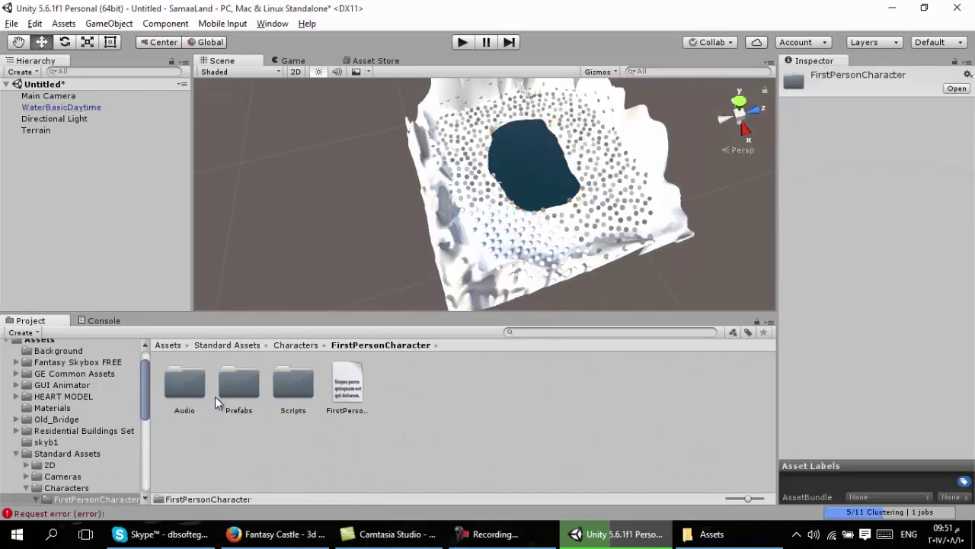
pyautogui.doubleClick(229, 378)
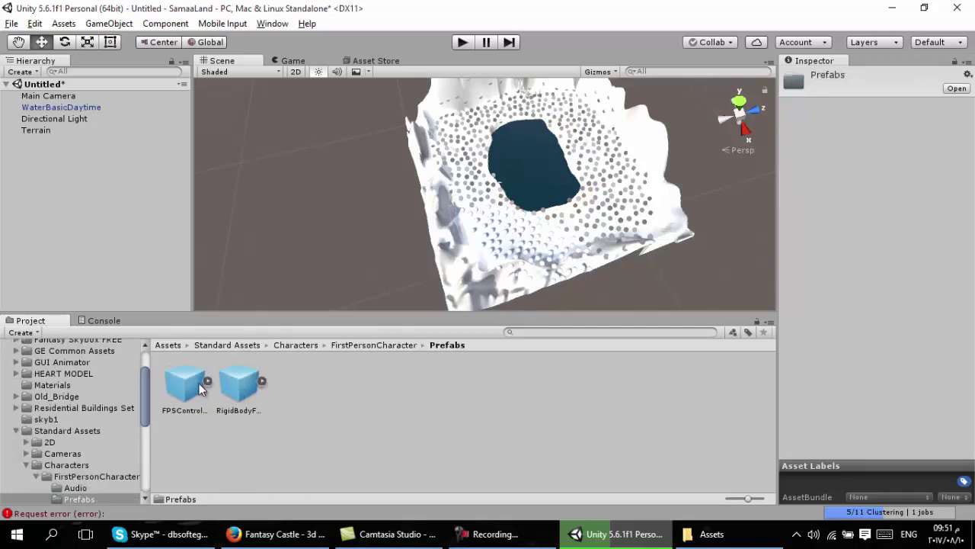
pyautogui.click(207, 383)
# Step: Drop the FPSController onto the terrain, lift it above the ground, and start Play mode
pyautogui.moveTo(226, 390); pyautogui.dragTo(486, 227)
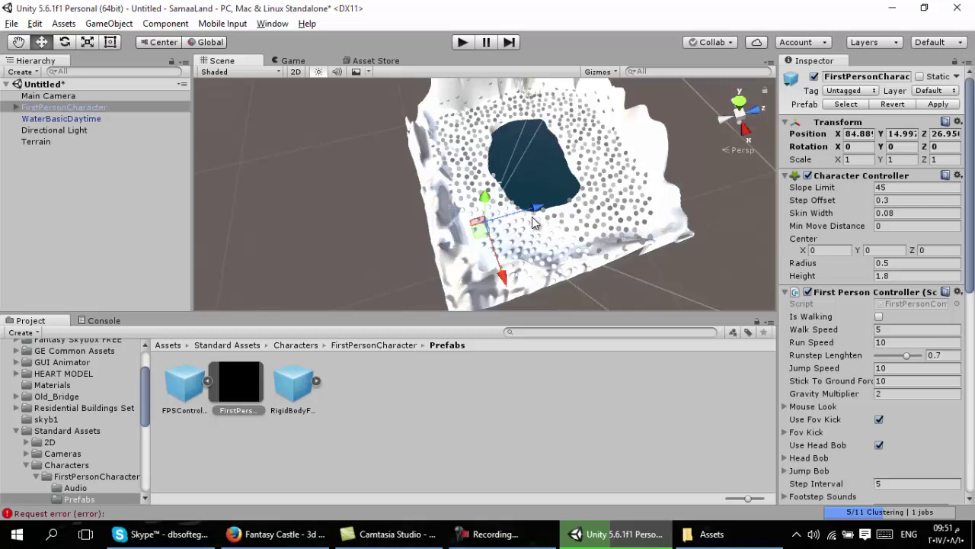
pyautogui.moveTo(533, 221); pyautogui.dragTo(497, 187)
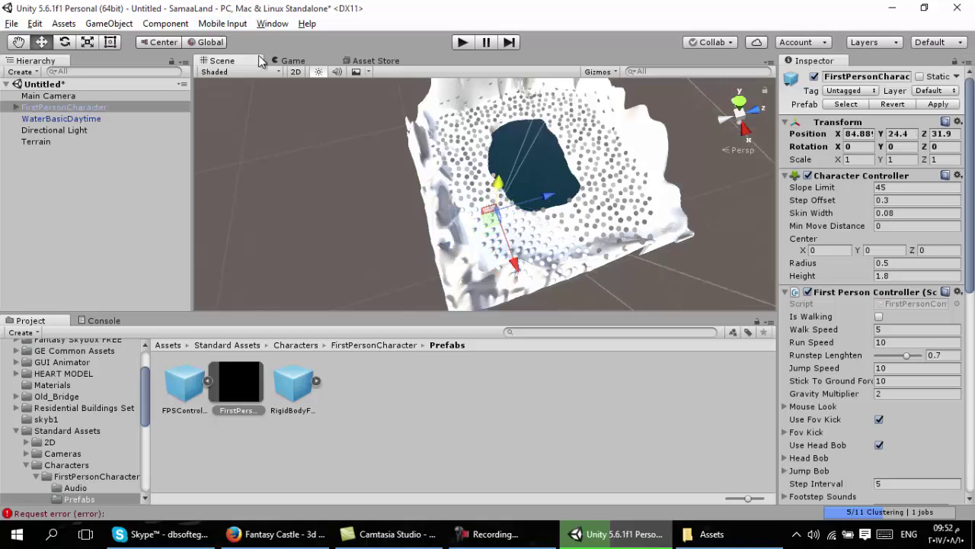
pyautogui.click(461, 43)
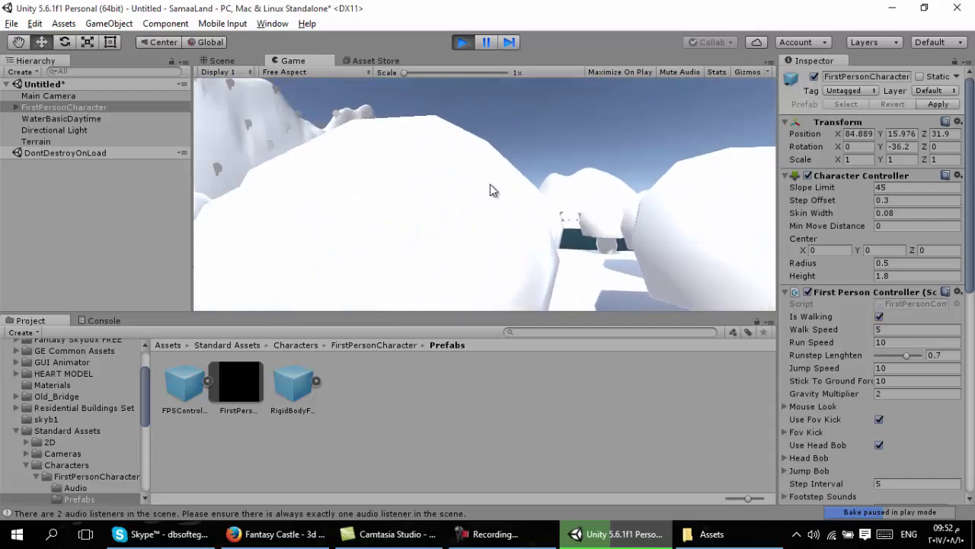
# Step: Walk the character forward with W through the snowy trees, then stop Play mode
pyautogui.press('w')
pyautogui.press('w')
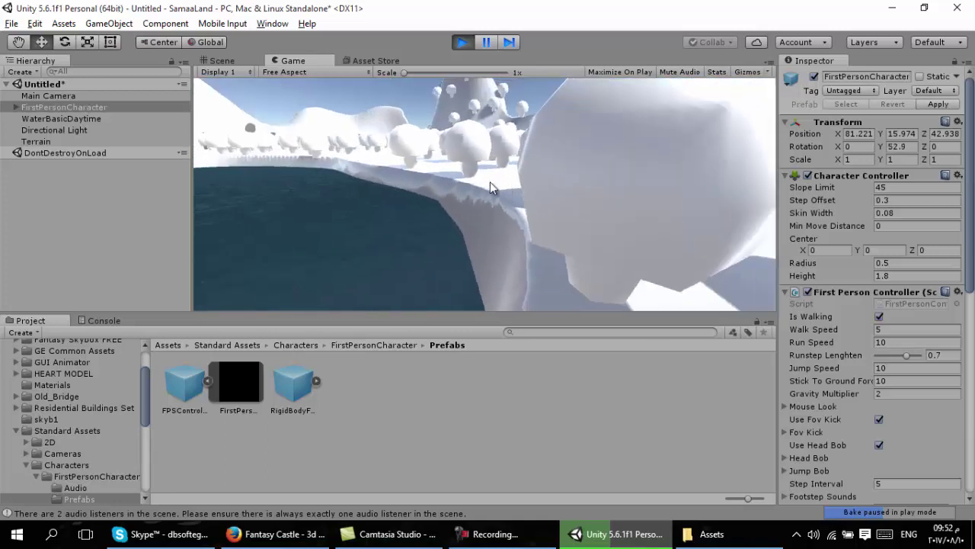
pyautogui.press('w')
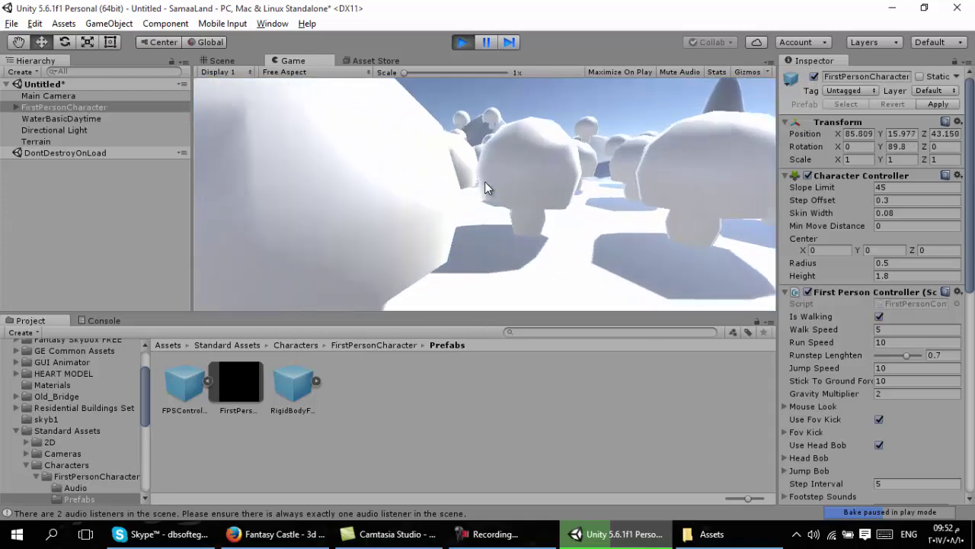
pyautogui.press('w')
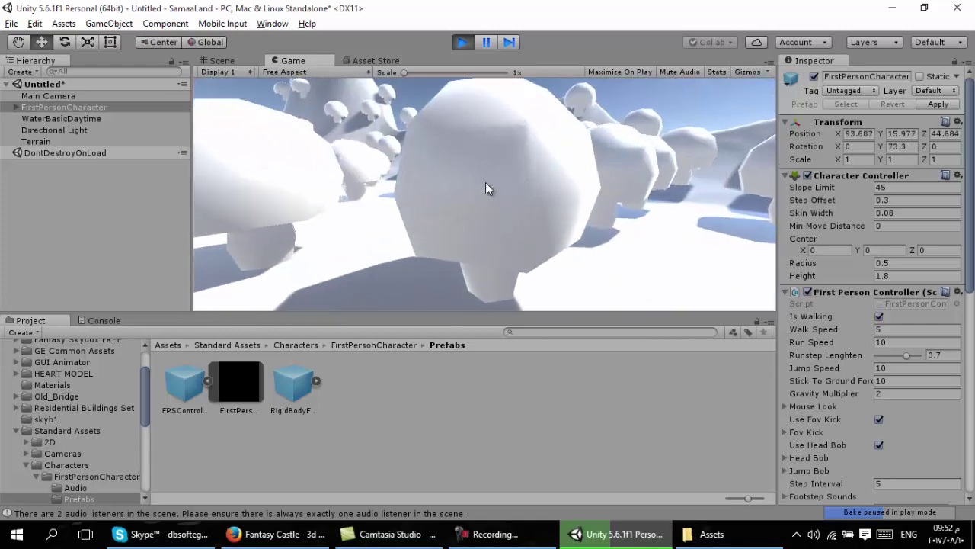
pyautogui.press('w')
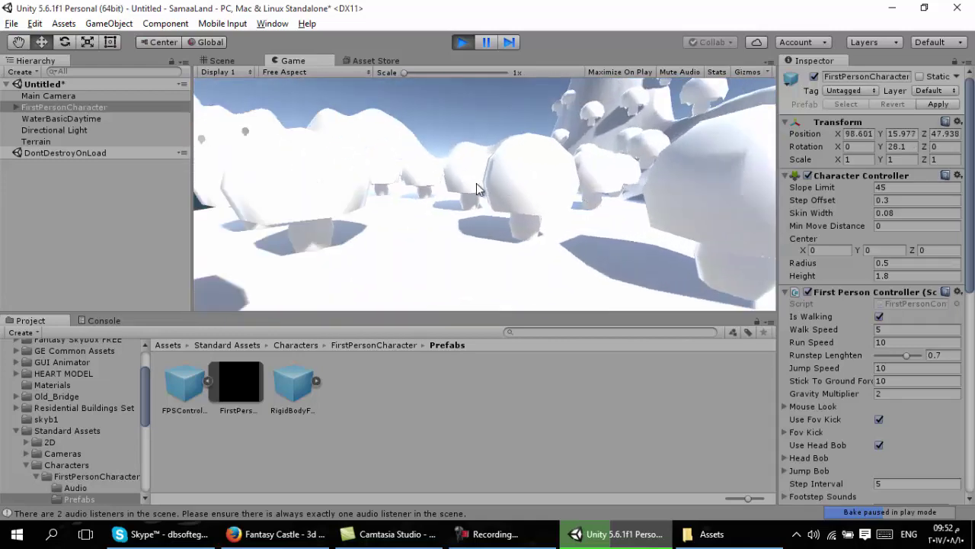
pyautogui.moveTo(487, 189)
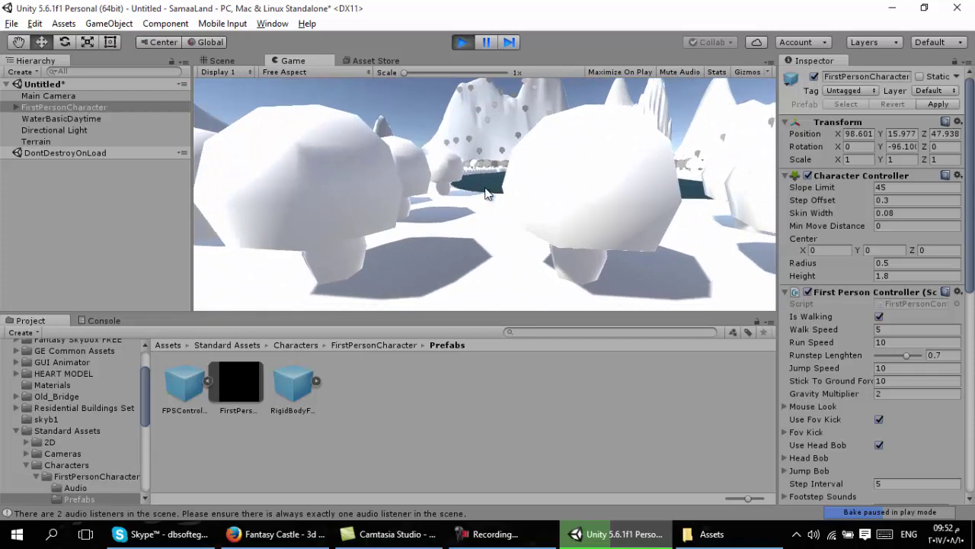
pyautogui.click(461, 43)
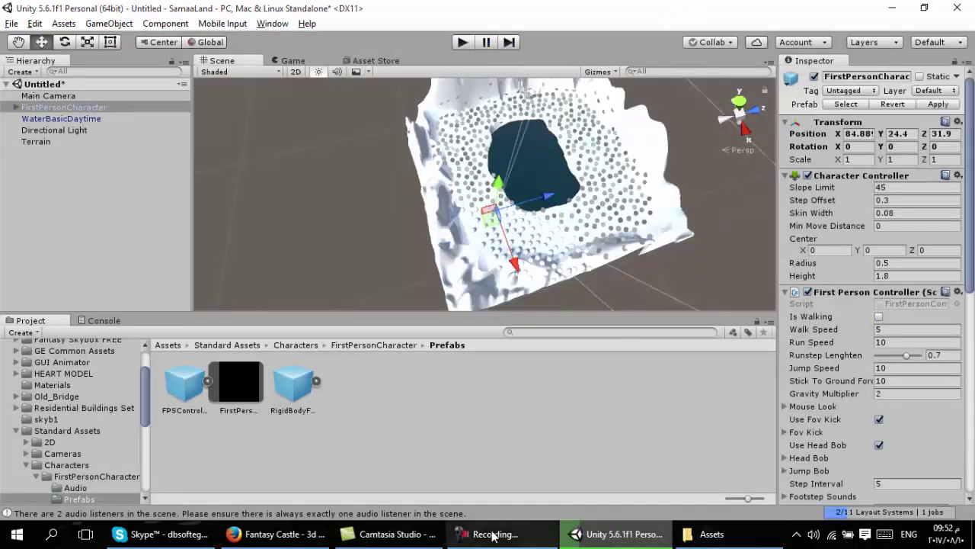
# Step: Open the seen2 scene, view the terrain basin from lower down, and open the Asset Store
pyautogui.click(493, 539)
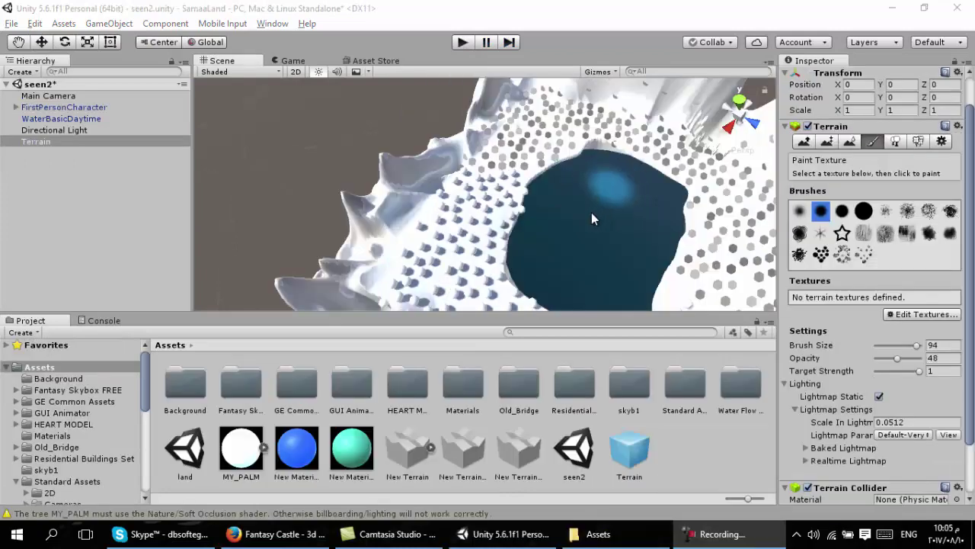
pyautogui.moveTo(625, 229)
pyautogui.keyDown('alt'); pyautogui.mouseDown()
pyautogui.moveTo(468, 129)
pyautogui.moveTo(528, 50)
pyautogui.moveTo(560, 112)
pyautogui.moveTo(551, 289)
pyautogui.mouseUp(); pyautogui.keyUp('alt')
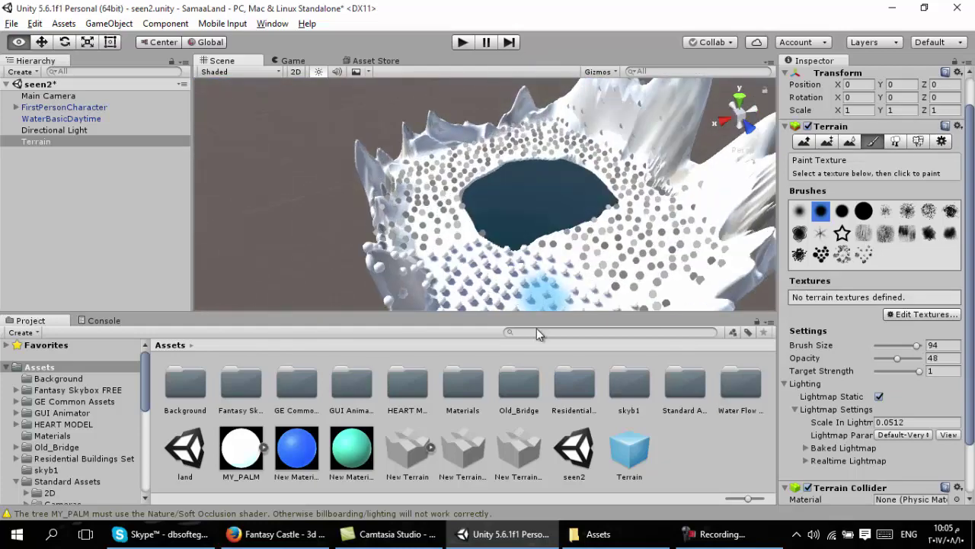
pyautogui.click(373, 61)
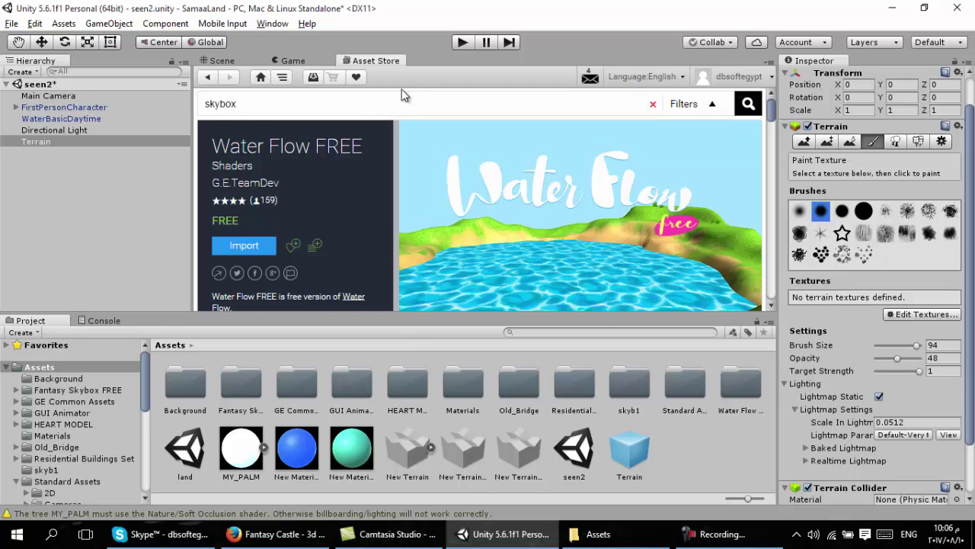
pyautogui.write('skybox')
pyautogui.press('Return')
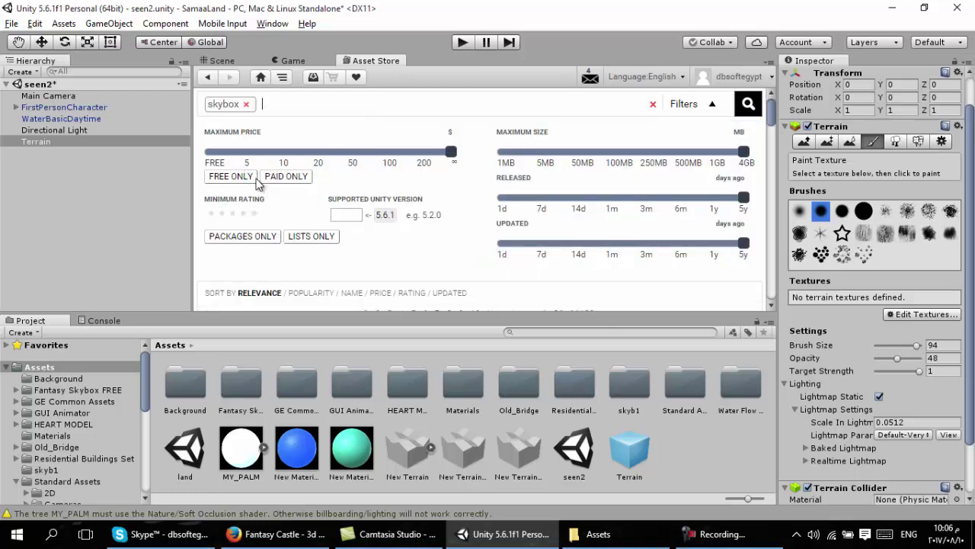
pyautogui.click(219, 174)
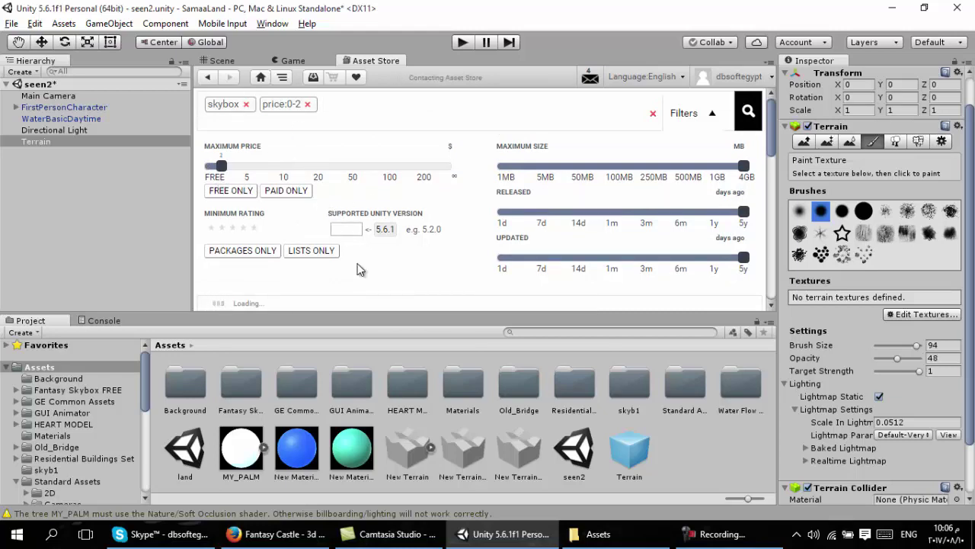
pyautogui.scroll(-4, 350, 255)
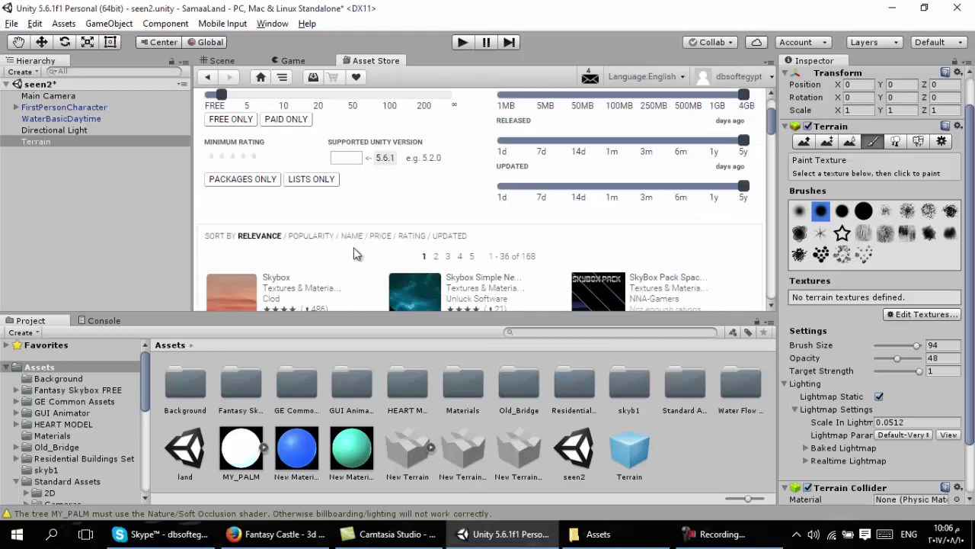
pyautogui.scroll(2, 351, 250)
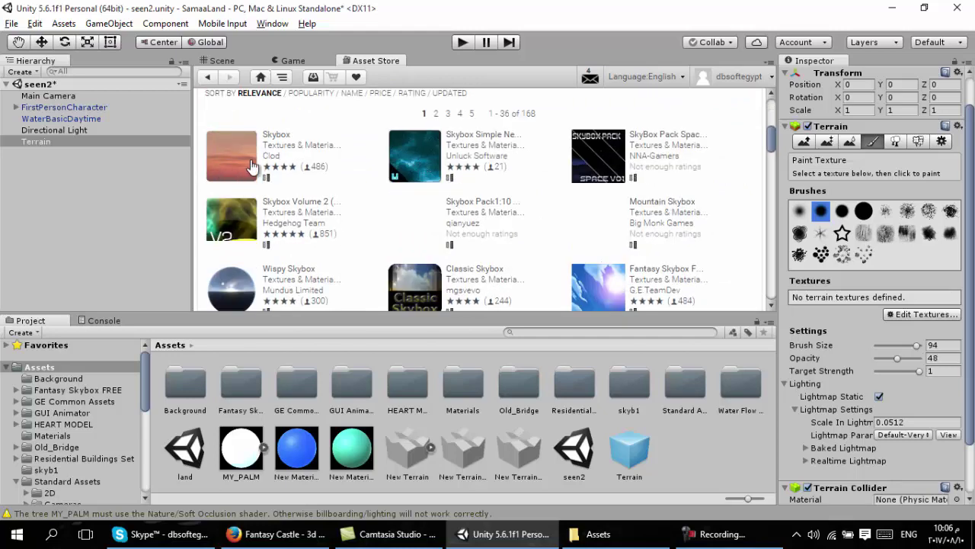
pyautogui.scroll(-3, 381, 206)
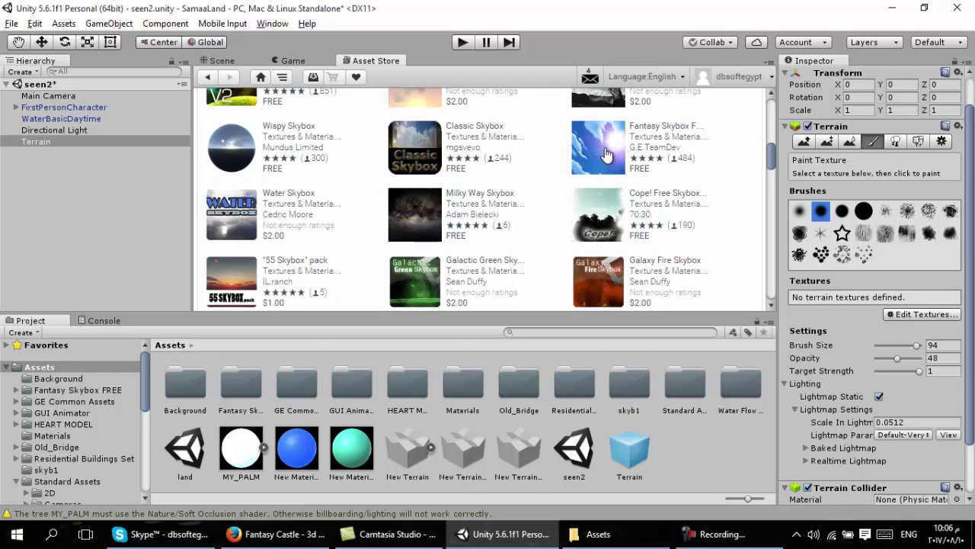
pyautogui.click(595, 172)
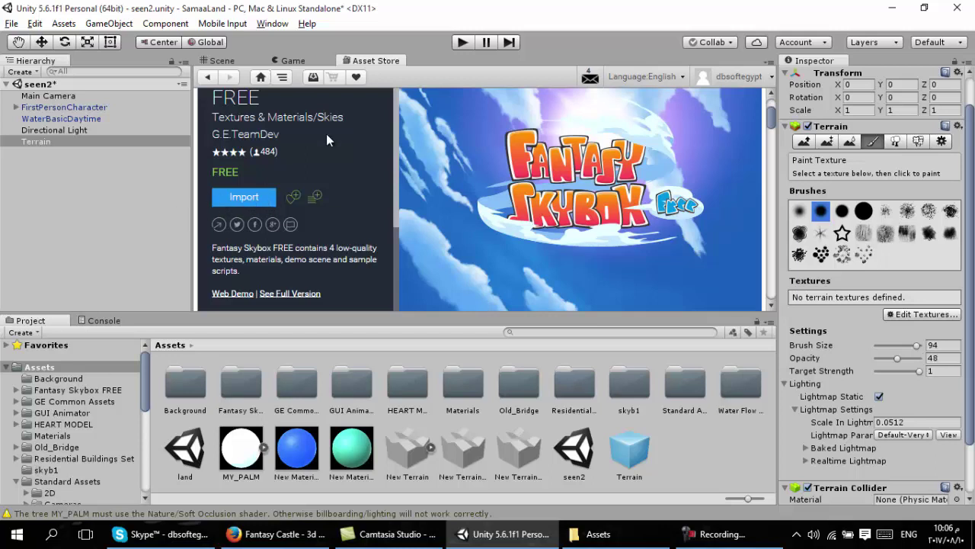
pyautogui.click(221, 61)
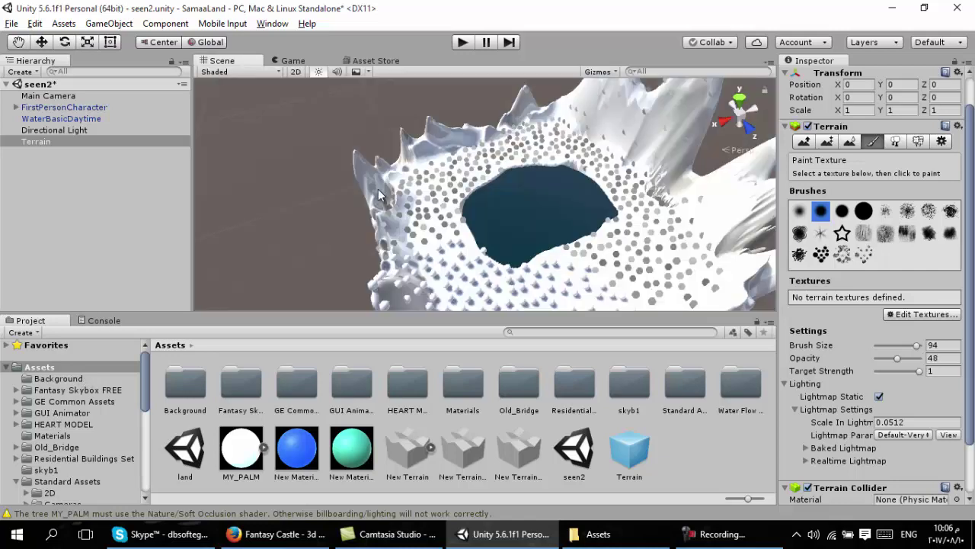
# Step: Open the Lighting settings window via Window > Lighting > Settings, showing Default-Skybox
pyautogui.moveTo(370, 196)
pyautogui.keyDown('alt'); pyautogui.mouseDown()
pyautogui.moveTo(313, 166)
pyautogui.moveTo(440, 121)
pyautogui.mouseUp(); pyautogui.keyUp('alt')
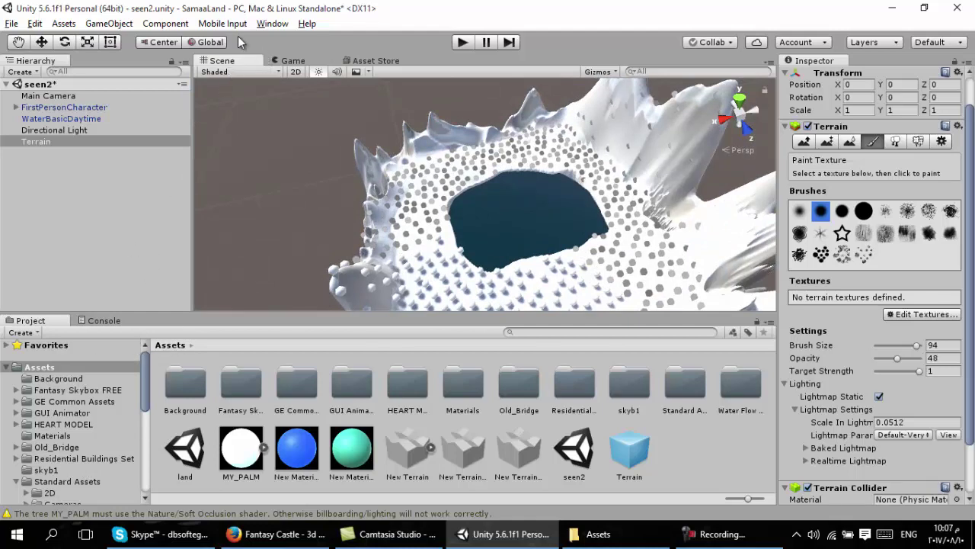
pyautogui.click(275, 25)
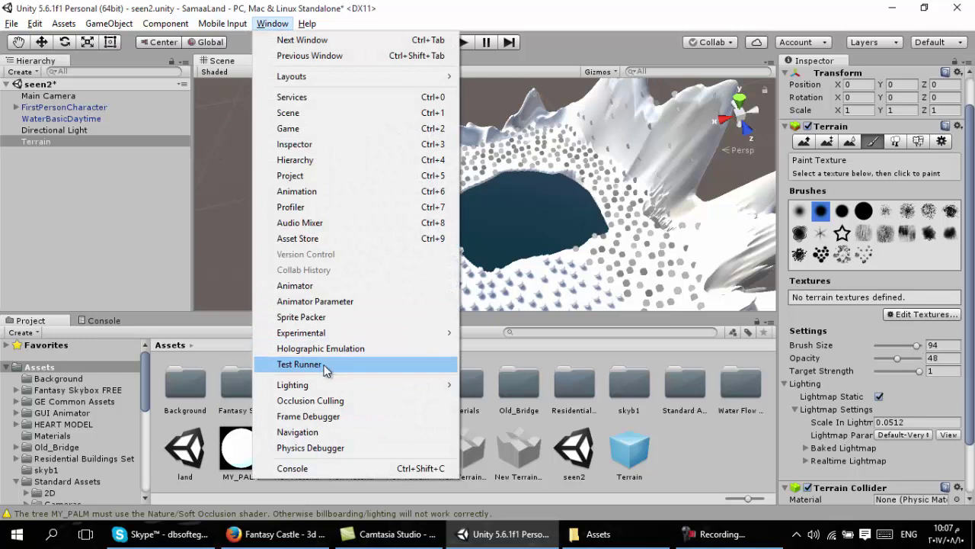
pyautogui.moveTo(343, 332)
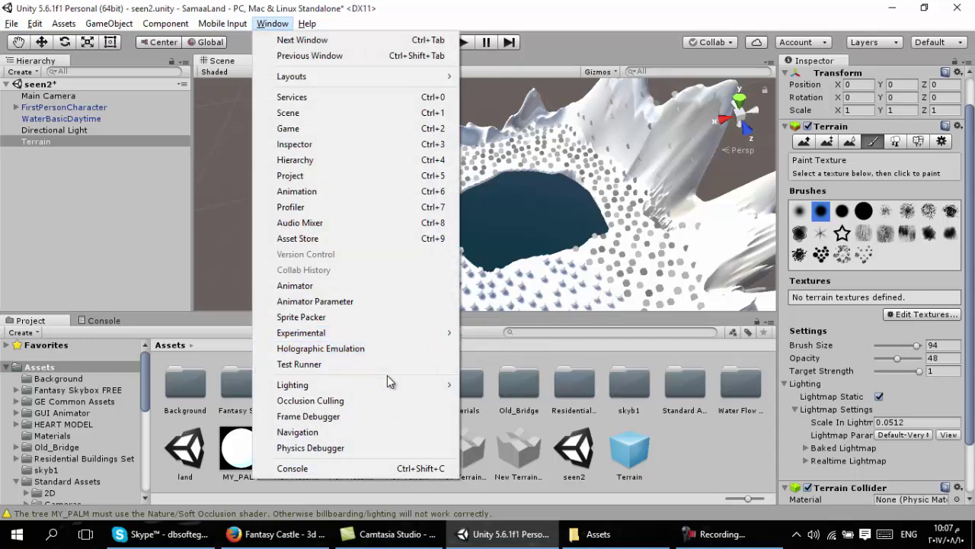
pyautogui.moveTo(366, 384)
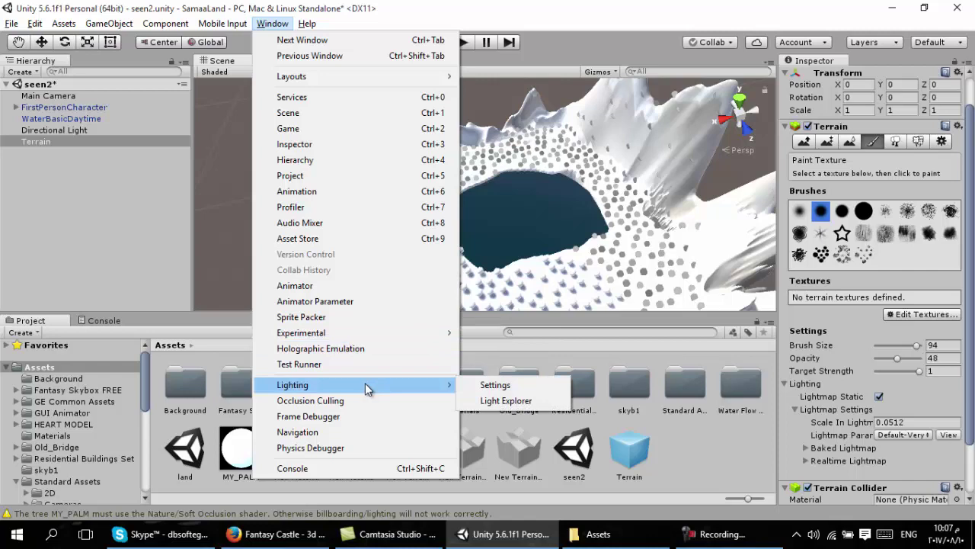
pyautogui.click(503, 385)
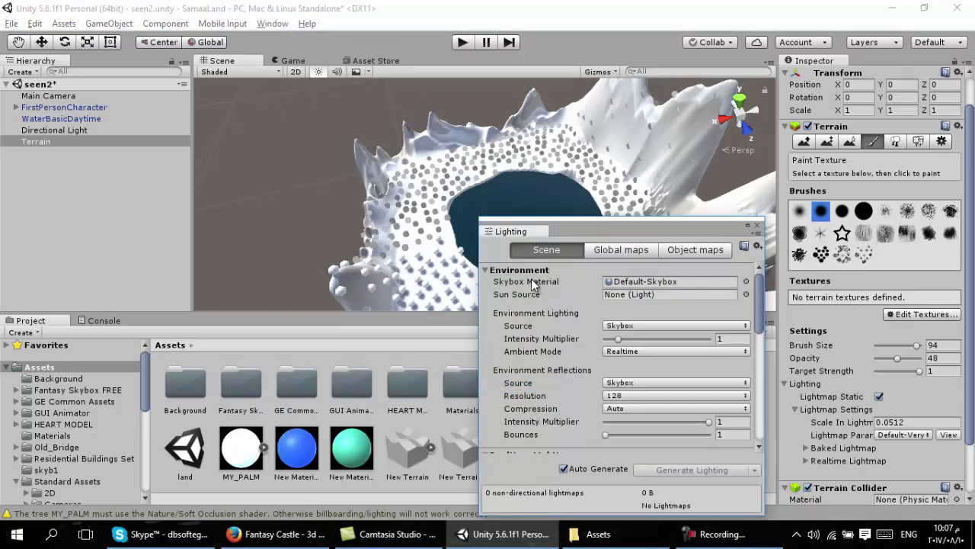
# Step: Try Sunny 01B as the skybox material and rotate the view to see the sky
pyautogui.click(746, 281)
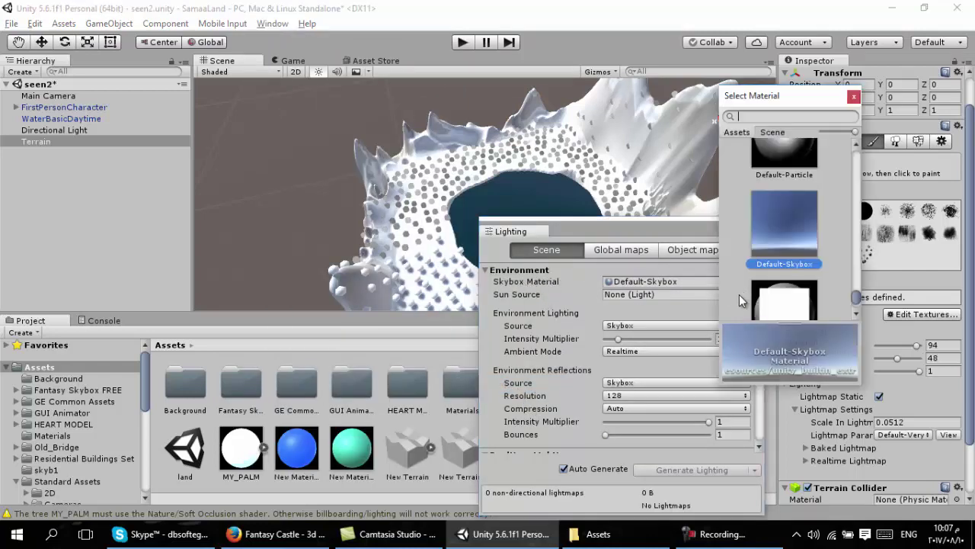
pyautogui.scroll(-2, 793, 237)
pyautogui.scroll(-2, 785, 262)
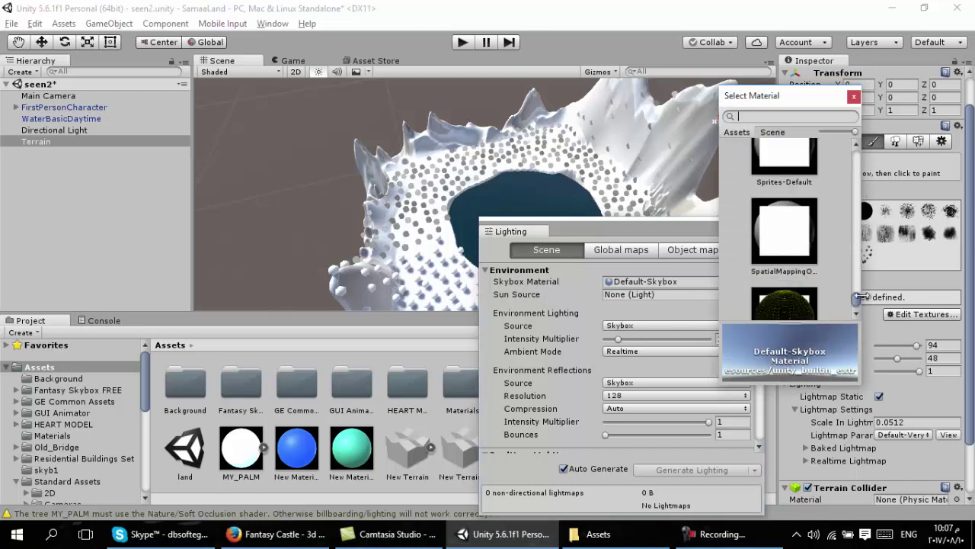
pyautogui.moveTo(856, 299)
pyautogui.mouseDown()
pyautogui.moveTo(857, 183)
pyautogui.moveTo(859, 271)
pyautogui.mouseUp()
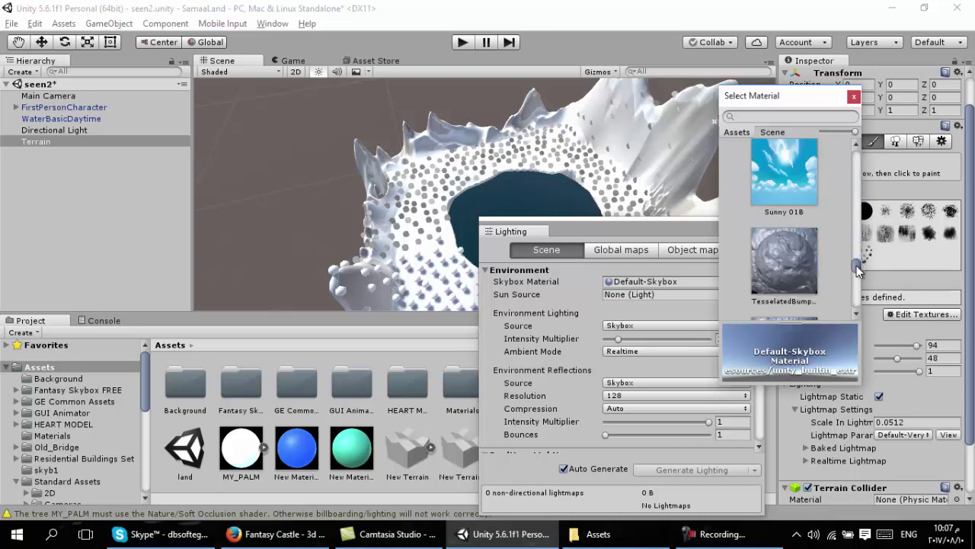
pyautogui.scroll(1, 810, 245)
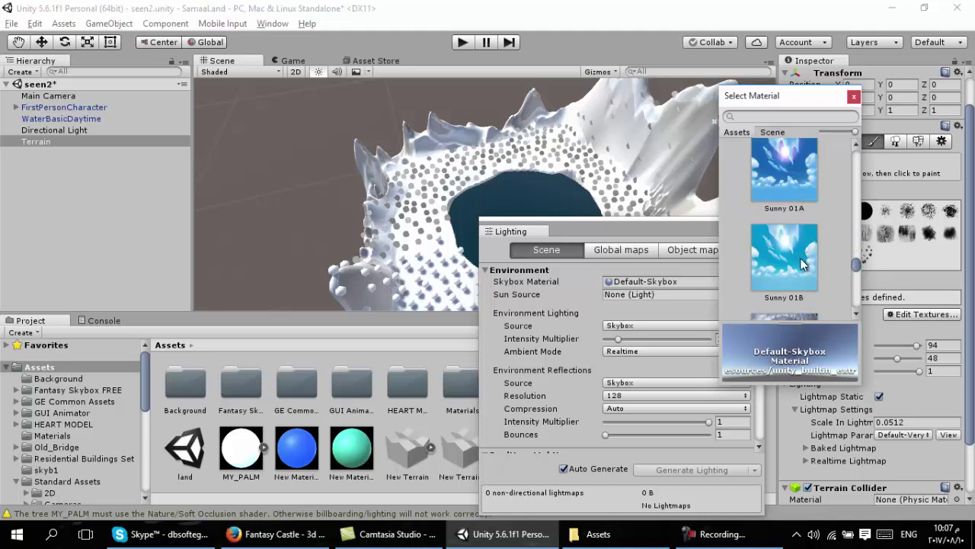
pyautogui.click(802, 263)
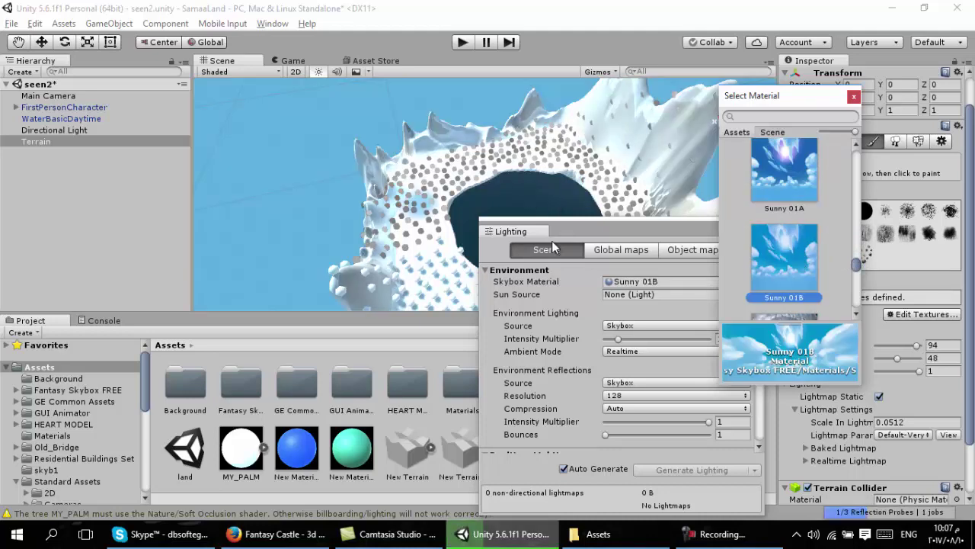
pyautogui.doubleClick(793, 261)
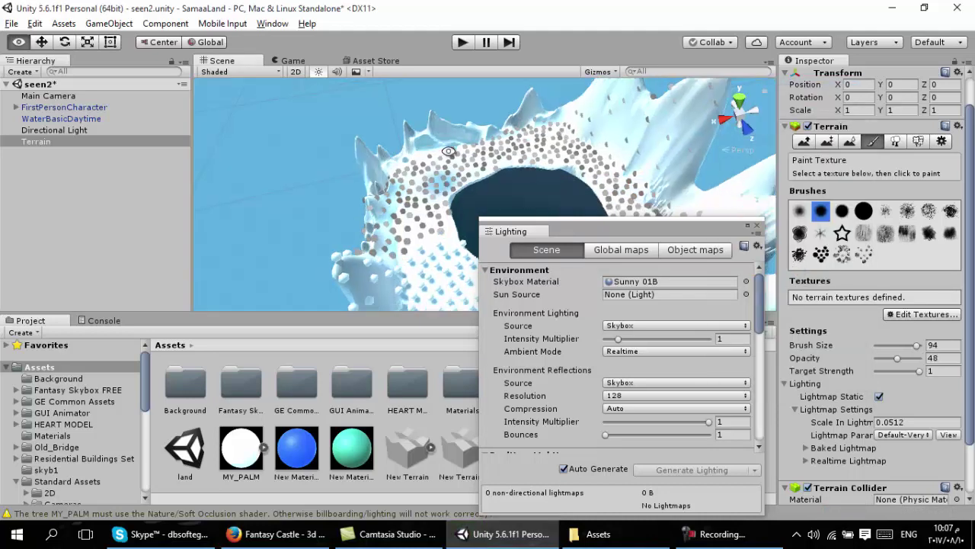
pyautogui.moveTo(448, 151)
pyautogui.mouseDown(button='right')
pyautogui.moveTo(374, 163)
pyautogui.moveTo(411, 178)
pyautogui.mouseUp(button='right')
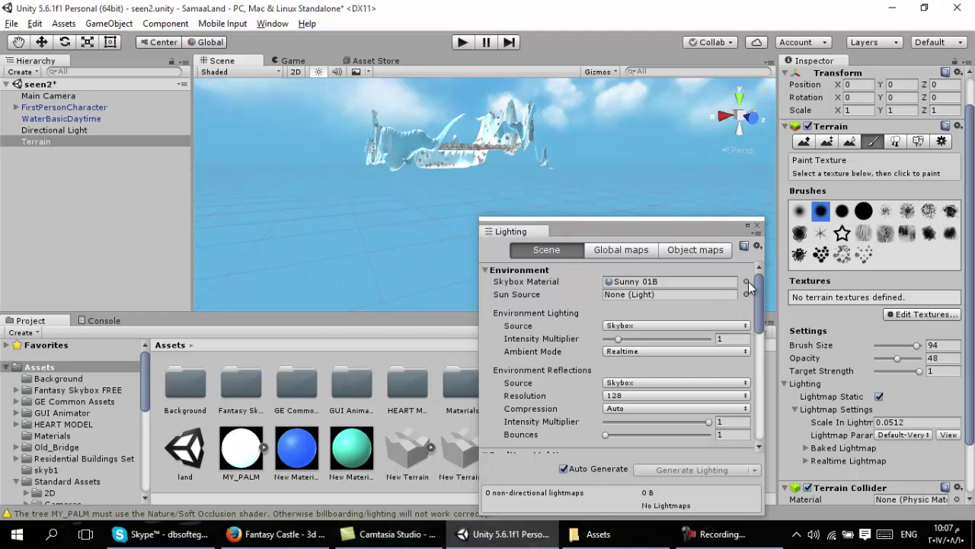
# Step: Switch the skybox material to sky,startday and orbit around the terrain
pyautogui.click(746, 281)
pyautogui.click(789, 153)
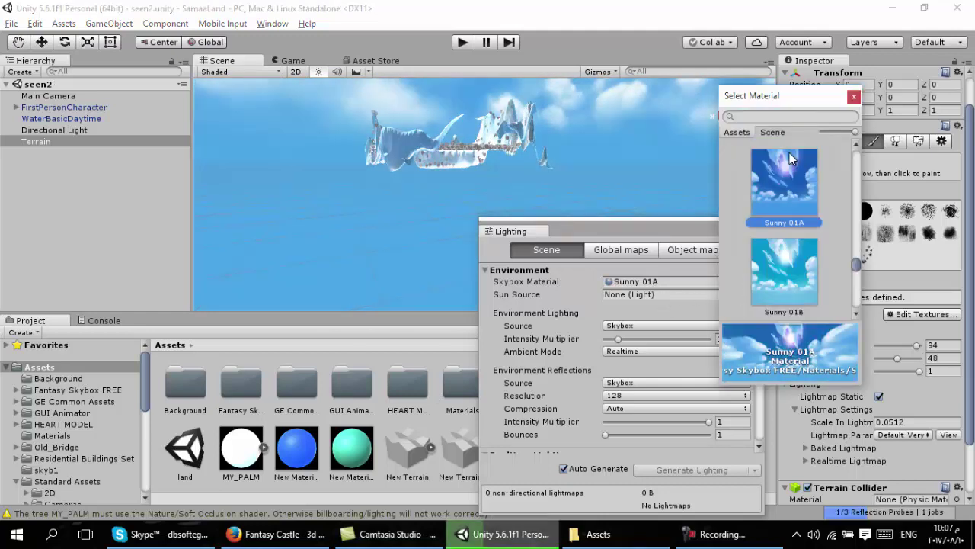
pyautogui.scroll(2, 783, 245)
pyautogui.scroll(2, 773, 248)
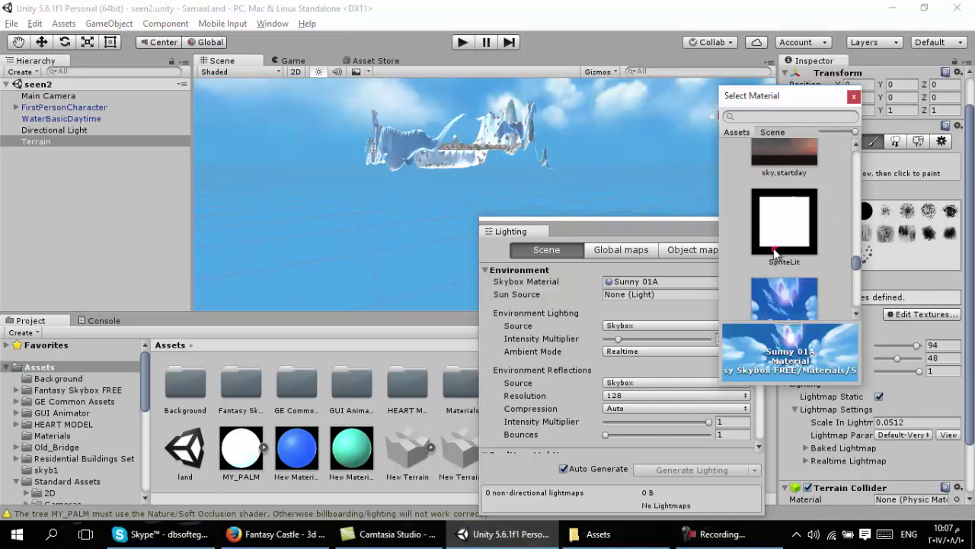
pyautogui.scroll(2, 780, 250)
pyautogui.click(782, 251)
pyautogui.doubleClick(782, 250)
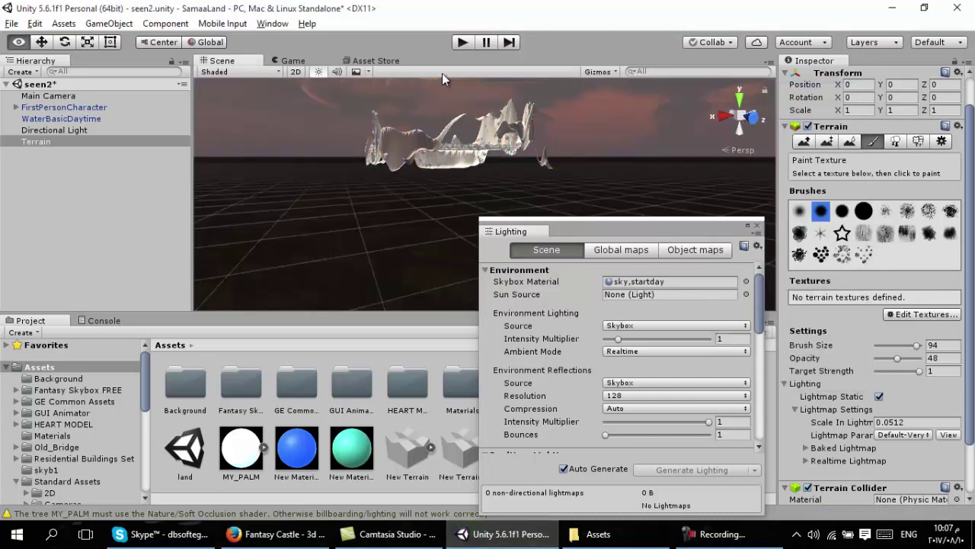
pyautogui.moveTo(439, 161)
pyautogui.keyDown('alt'); pyautogui.mouseDown()
pyautogui.moveTo(449, 122)
pyautogui.moveTo(346, 305)
pyautogui.moveTo(359, 301)
pyautogui.mouseUp(); pyautogui.keyUp('alt')
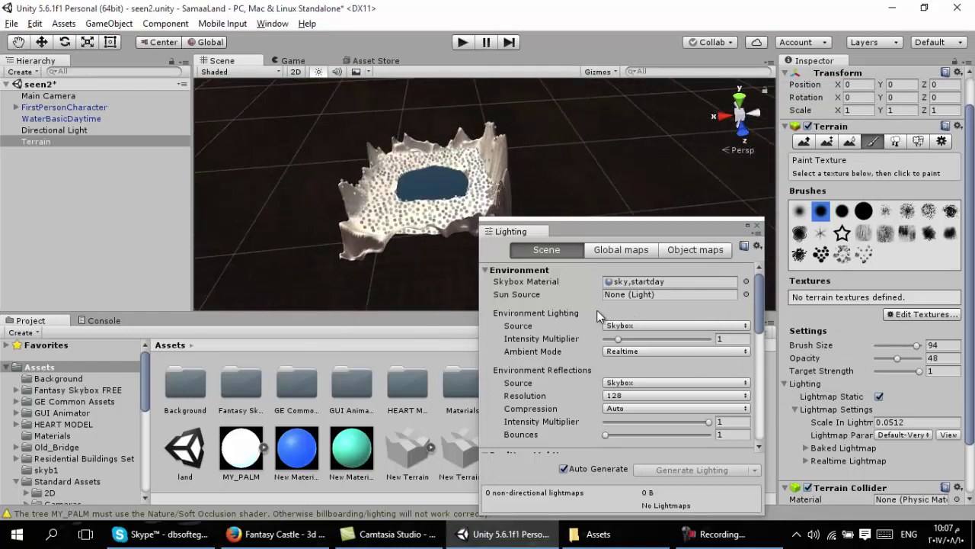
# Step: Set the skybox material to Sunny 01A and close the Lighting window
pyautogui.click(746, 281)
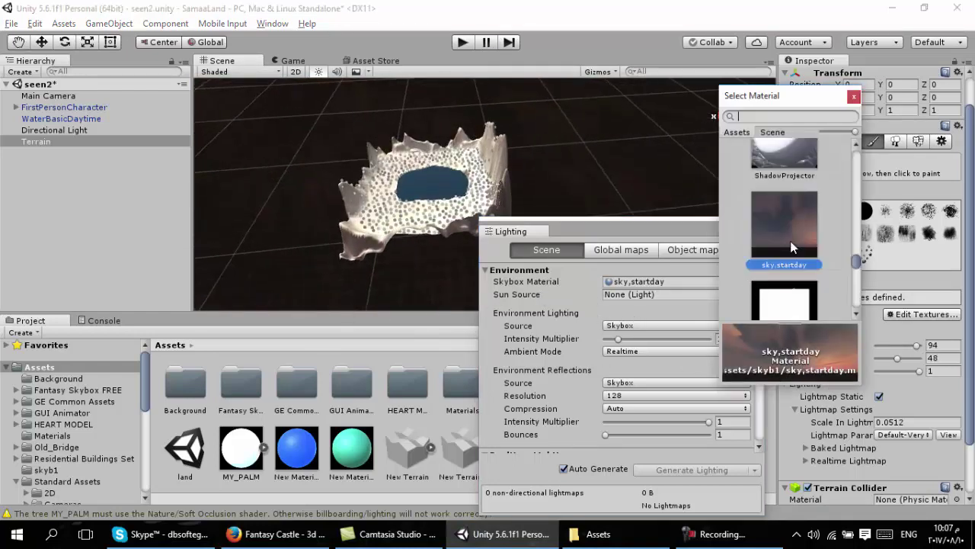
pyautogui.scroll(-2, 792, 229)
pyautogui.scroll(-2, 776, 269)
pyautogui.click(777, 270)
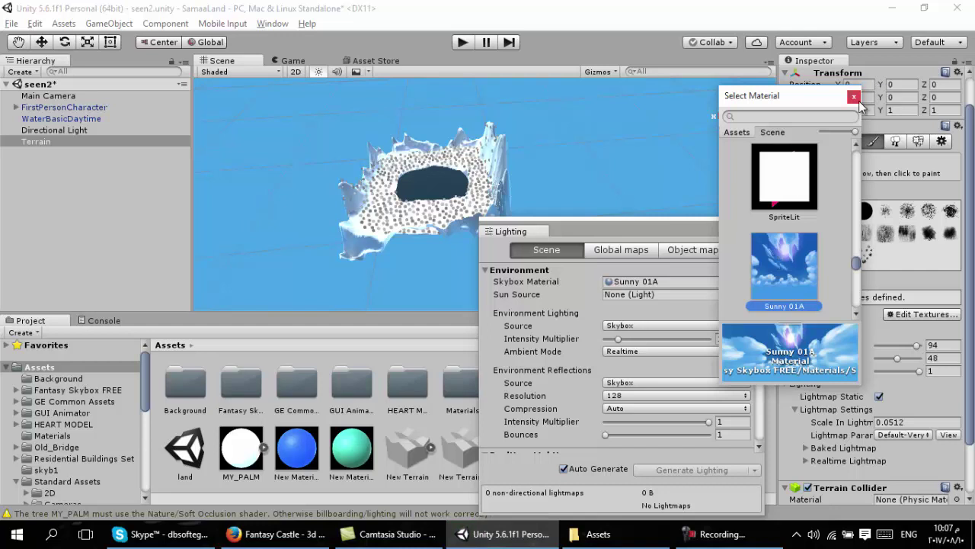
pyautogui.click(854, 97)
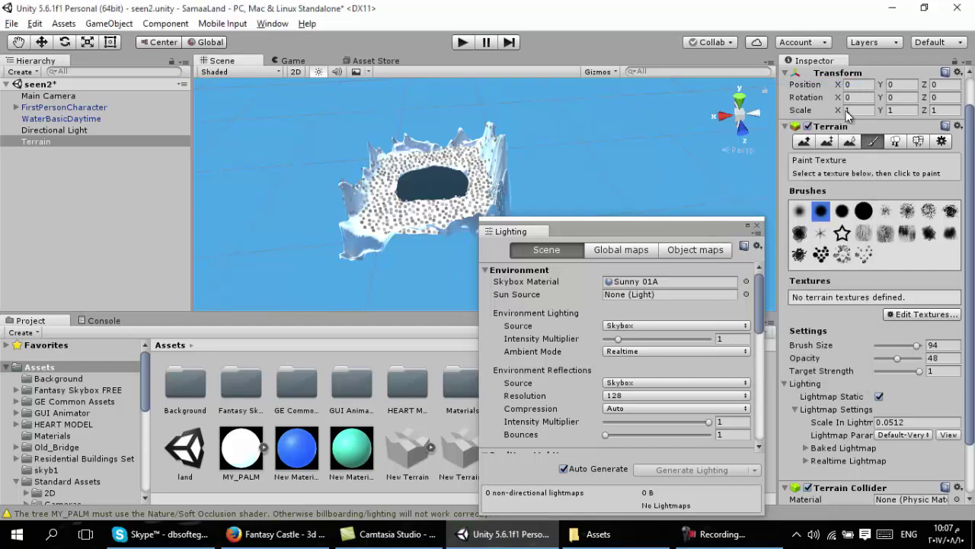
pyautogui.click(757, 226)
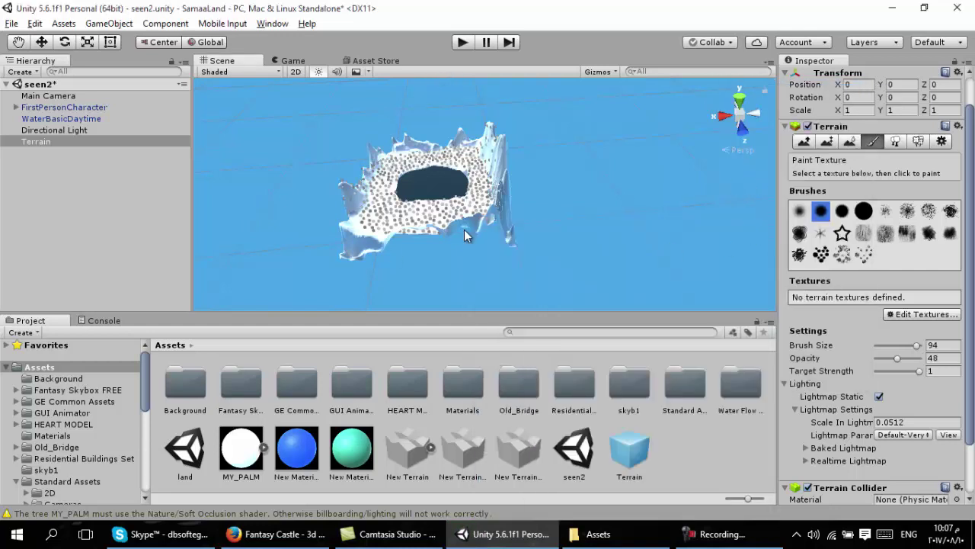
# Step: Orbit and zoom the Scene view in on the terrain and its water basin
pyautogui.moveTo(462, 206)
pyautogui.keyDown('alt'); pyautogui.mouseDown()
pyautogui.moveTo(538, 529)
pyautogui.moveTo(520, 251)
pyautogui.moveTo(460, 218)
pyautogui.moveTo(503, 161)
pyautogui.mouseUp(); pyautogui.keyUp('alt')
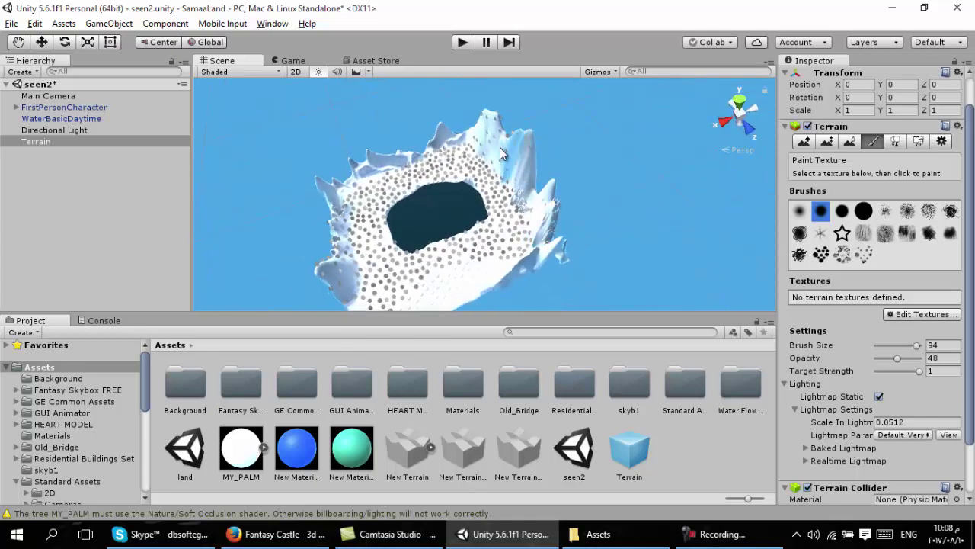
pyautogui.keyDown('alt'); pyautogui.moveTo(480, 252); pyautogui.dragTo(444, 224); pyautogui.keyUp('alt')
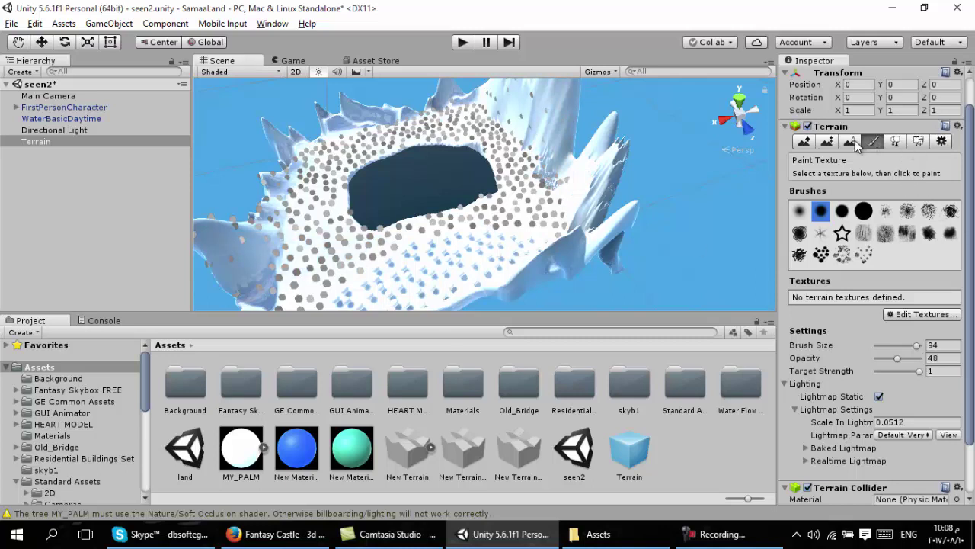
pyautogui.click(855, 142)
# Step: Start a new terrain texture with ClippedFrond_Normal as its normal map
pyautogui.click(873, 142)
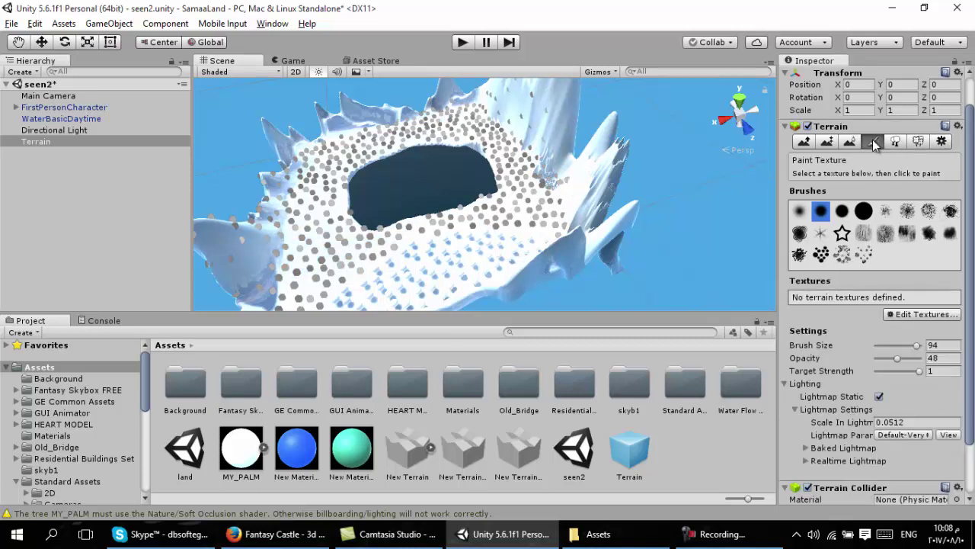
pyautogui.click(907, 314)
pyautogui.click(888, 318)
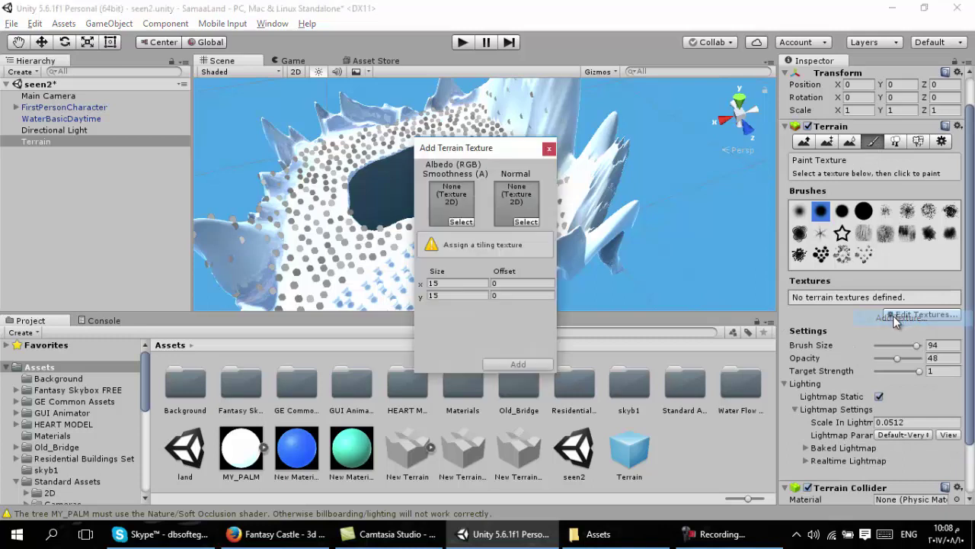
pyautogui.click(526, 221)
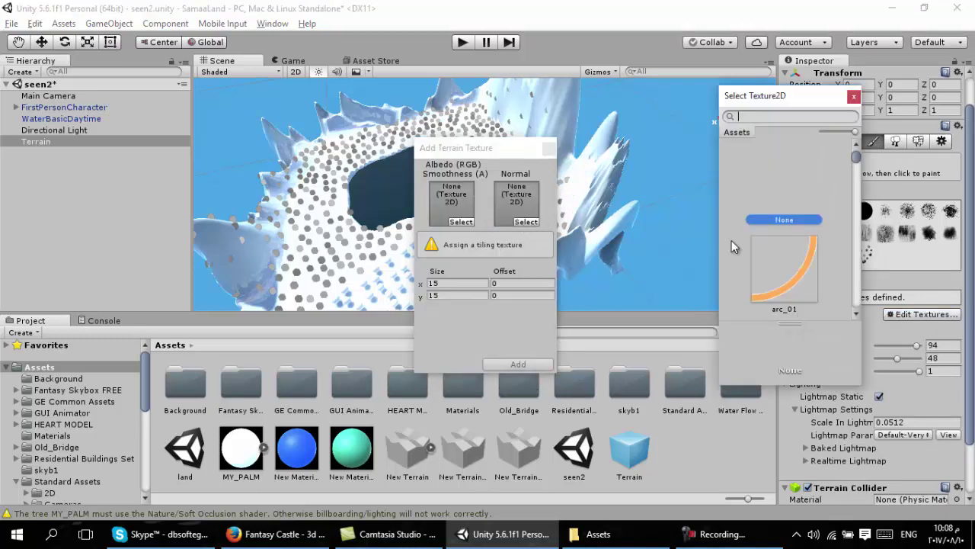
pyautogui.moveTo(856, 159); pyautogui.dragTo(860, 218)
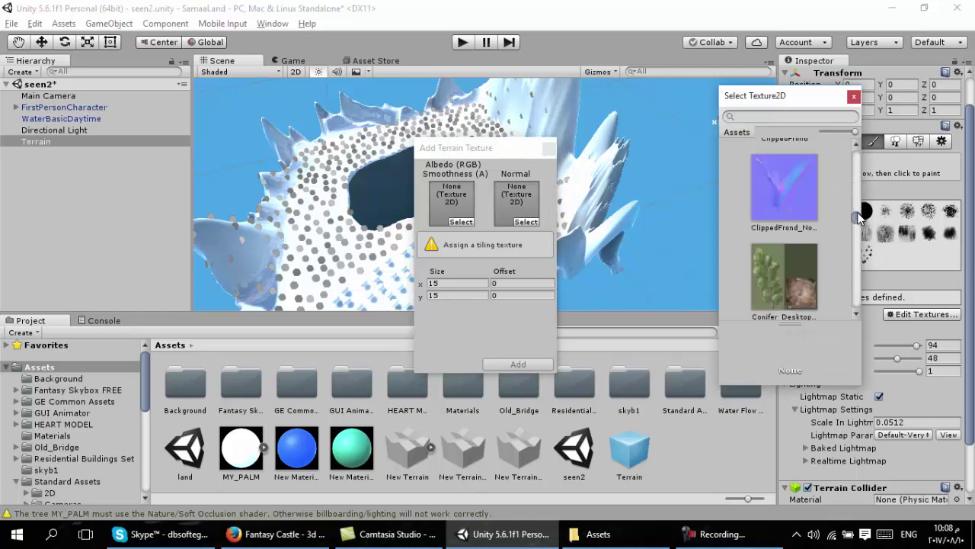
pyautogui.click(792, 193)
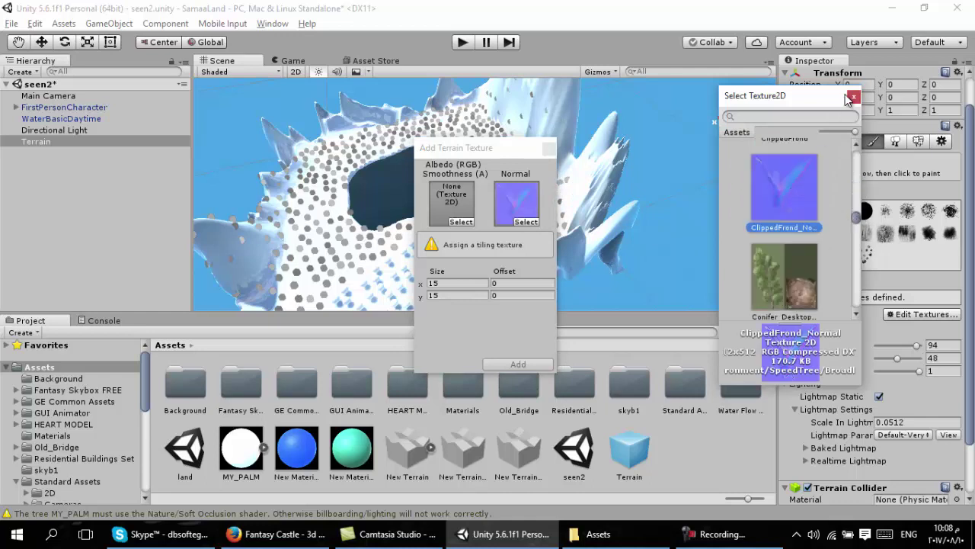
pyautogui.doubleClick(798, 192)
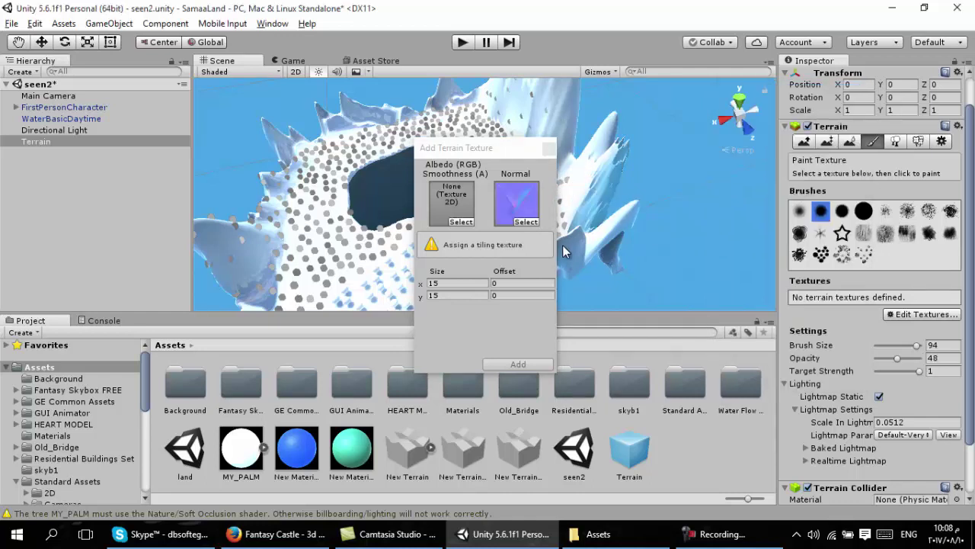
pyautogui.click(537, 222)
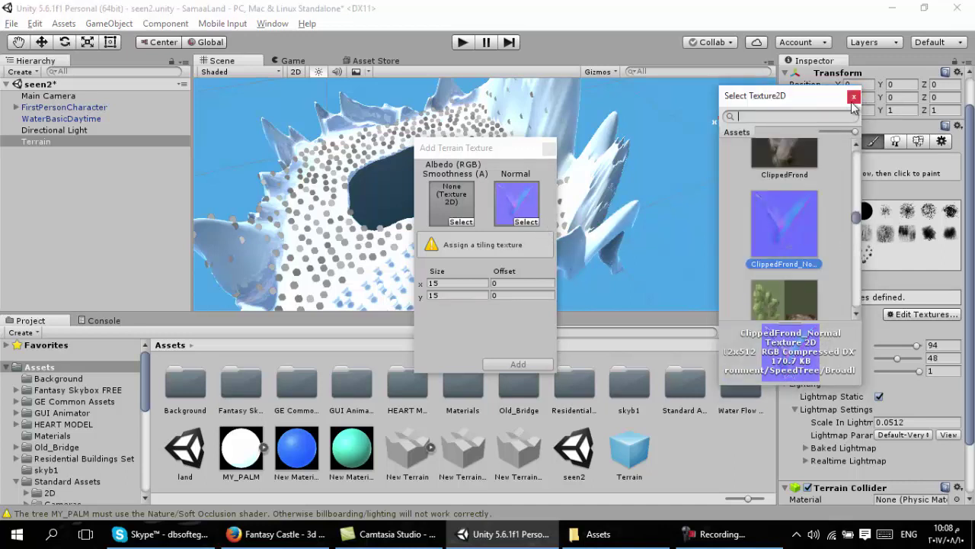
pyautogui.moveTo(857, 221); pyautogui.dragTo(859, 261)
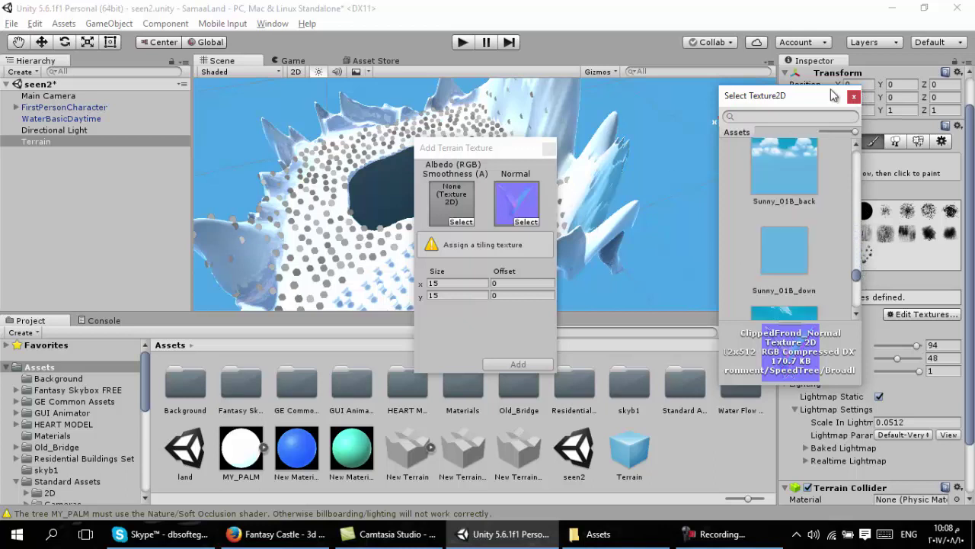
pyautogui.click(854, 96)
# Step: Set the new texture's albedo to GrassRockyAlbedo and locate it in the Project
pyautogui.click(461, 221)
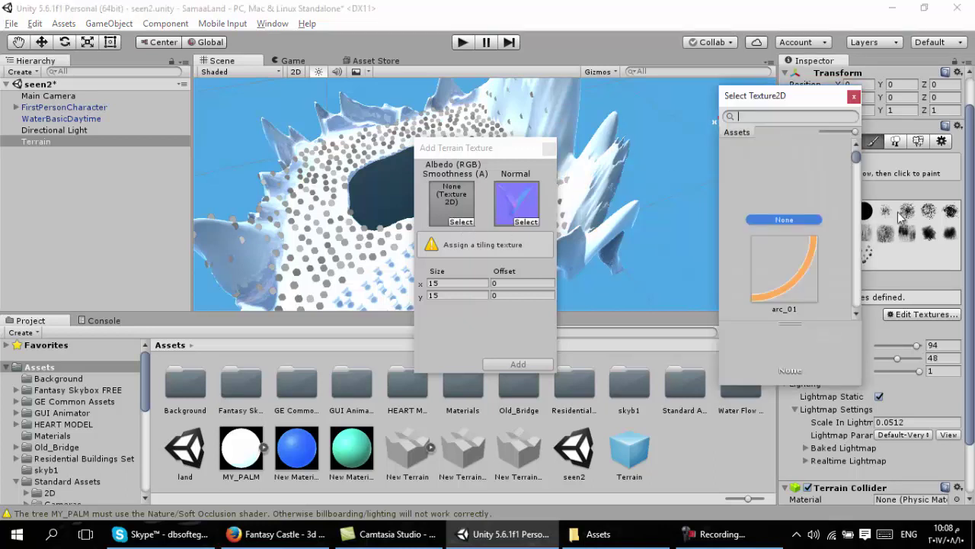
pyautogui.moveTo(856, 157); pyautogui.dragTo(857, 173)
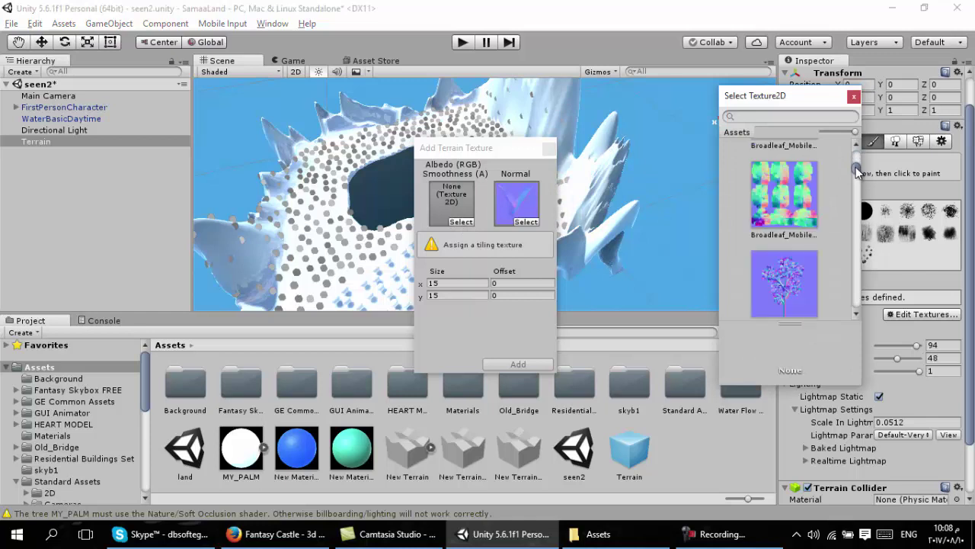
pyautogui.click(800, 192)
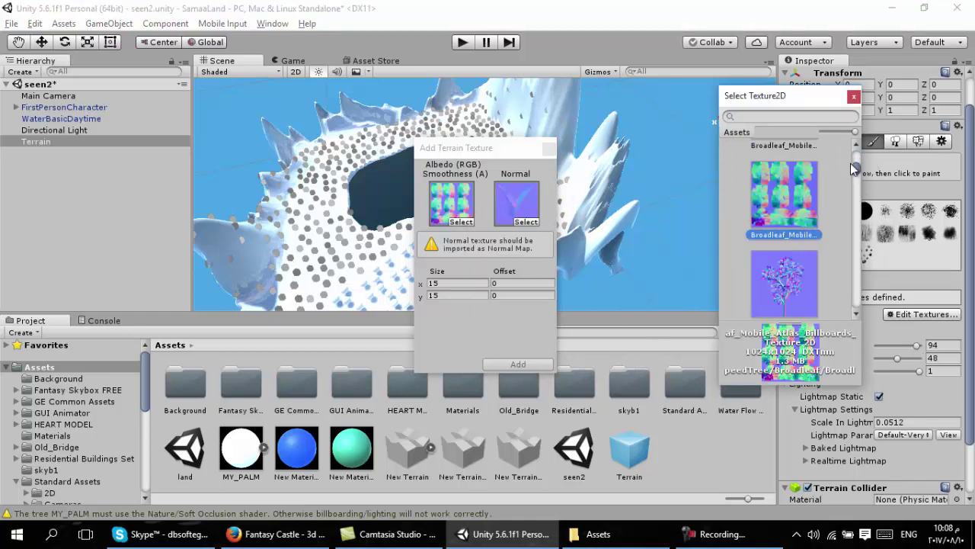
pyautogui.moveTo(856, 166)
pyautogui.mouseDown()
pyautogui.moveTo(851, 237)
pyautogui.moveTo(848, 227)
pyautogui.mouseUp()
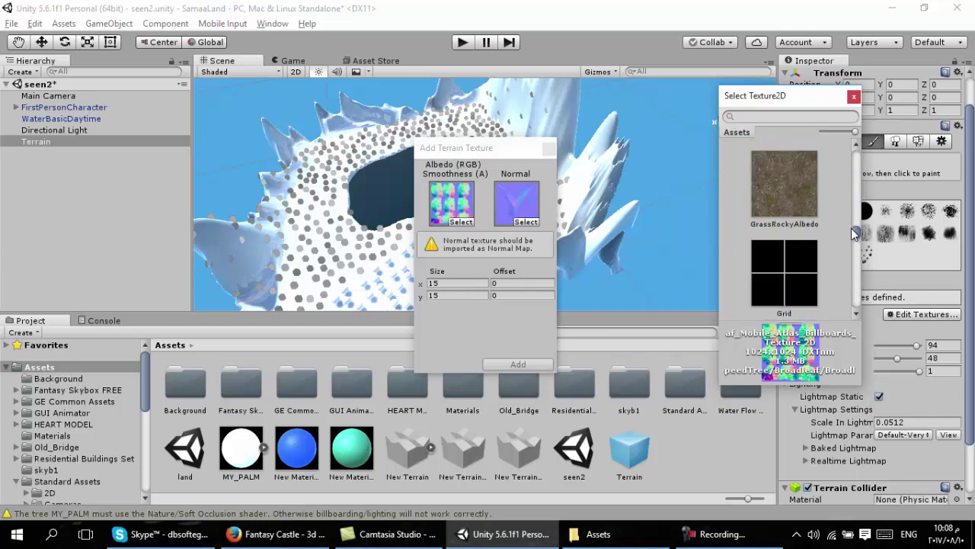
pyautogui.click(797, 190)
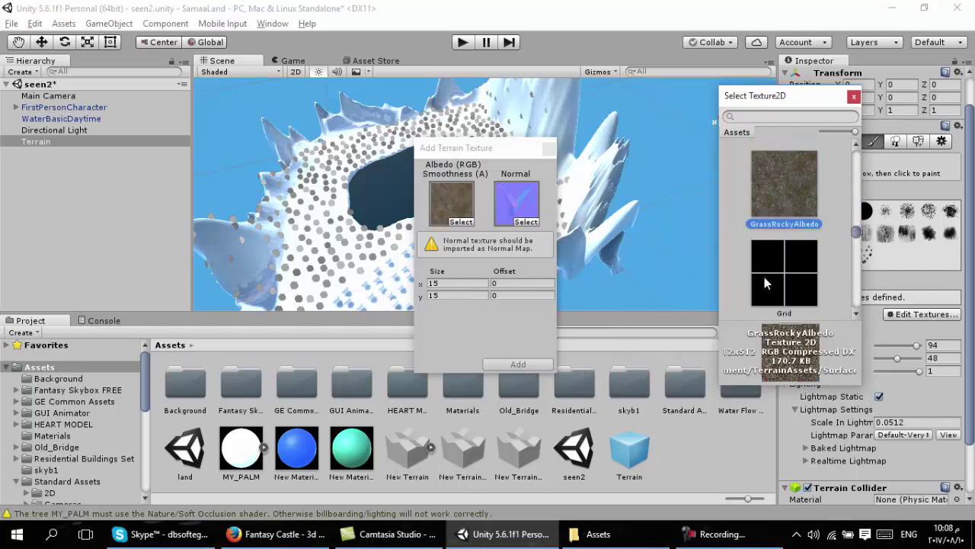
pyautogui.click(854, 97)
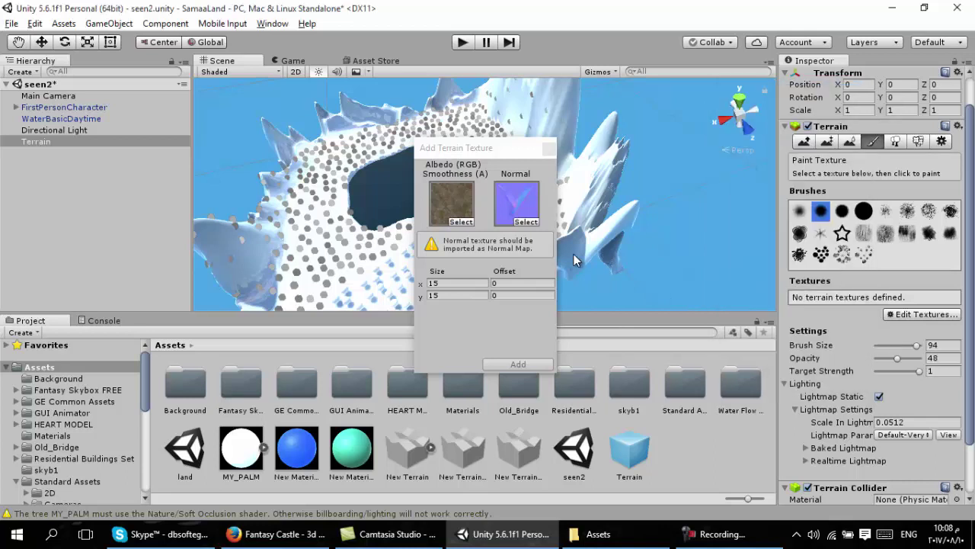
pyautogui.click(440, 188)
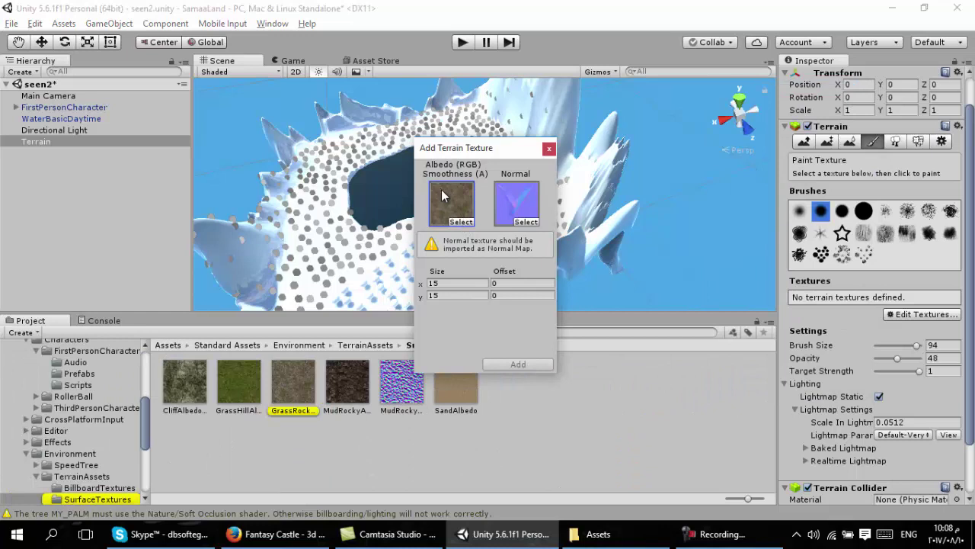
# Step: Inspect MudRockyAlbedo's settings, move the dialog aside and browse other albedo textures
pyautogui.click(347, 372)
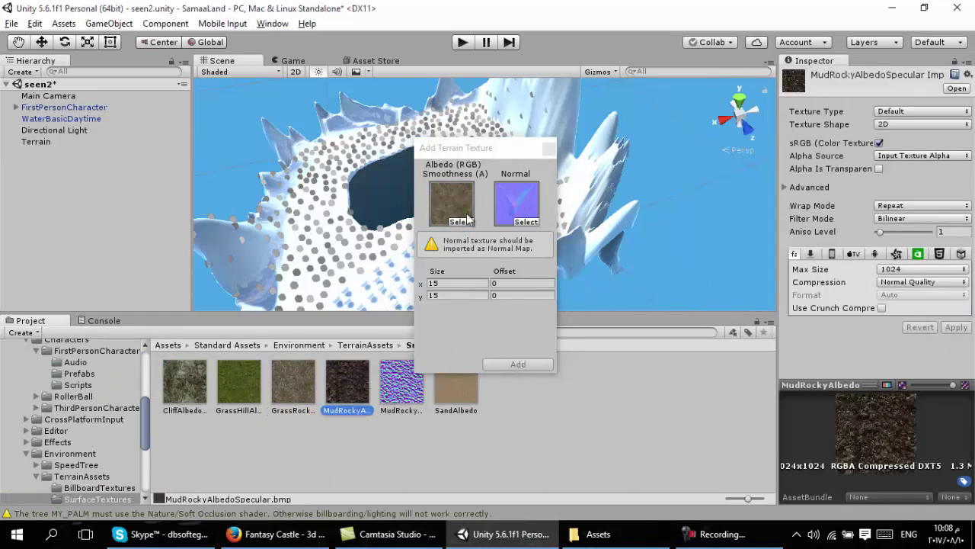
pyautogui.moveTo(483, 160); pyautogui.dragTo(726, 167)
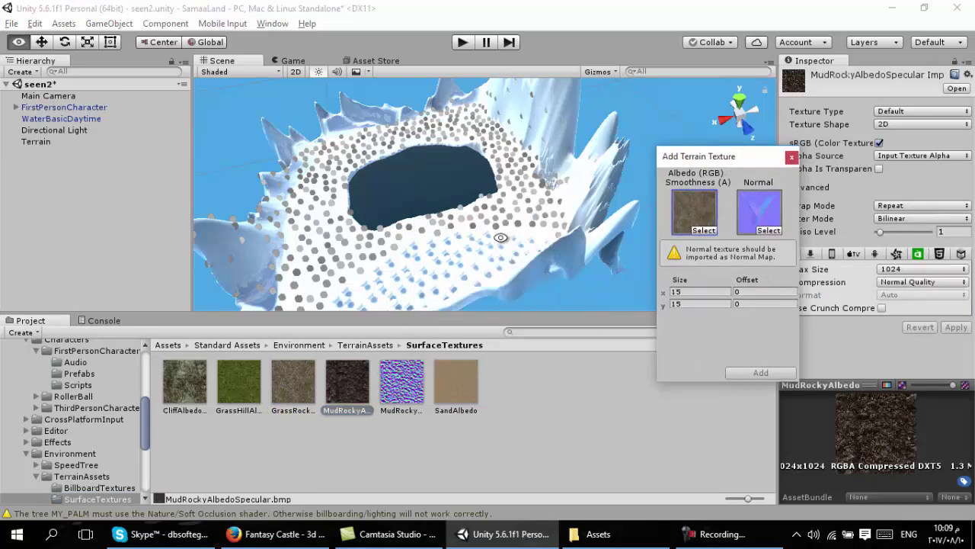
pyautogui.keyDown('alt'); pyautogui.moveTo(499, 157); pyautogui.dragTo(518, 250); pyautogui.keyUp('alt')
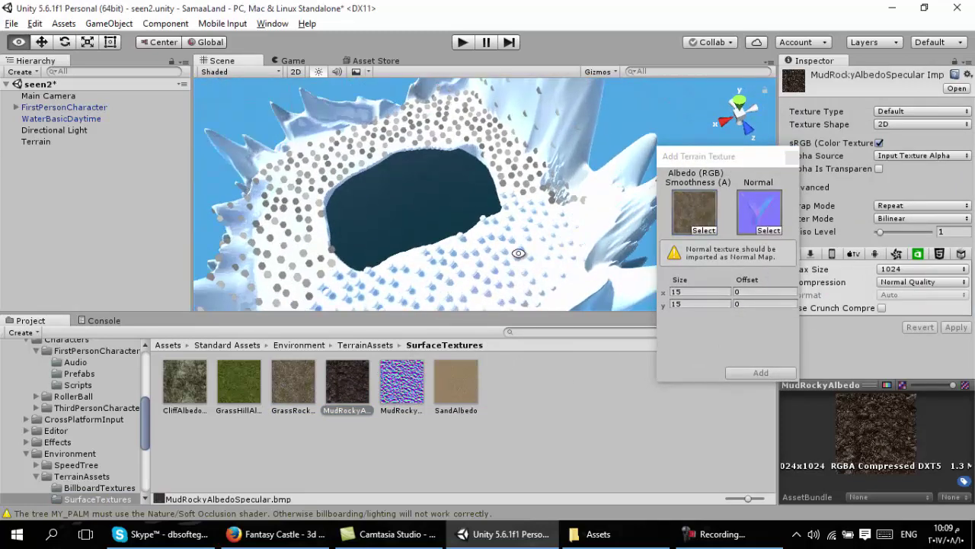
pyautogui.click(703, 230)
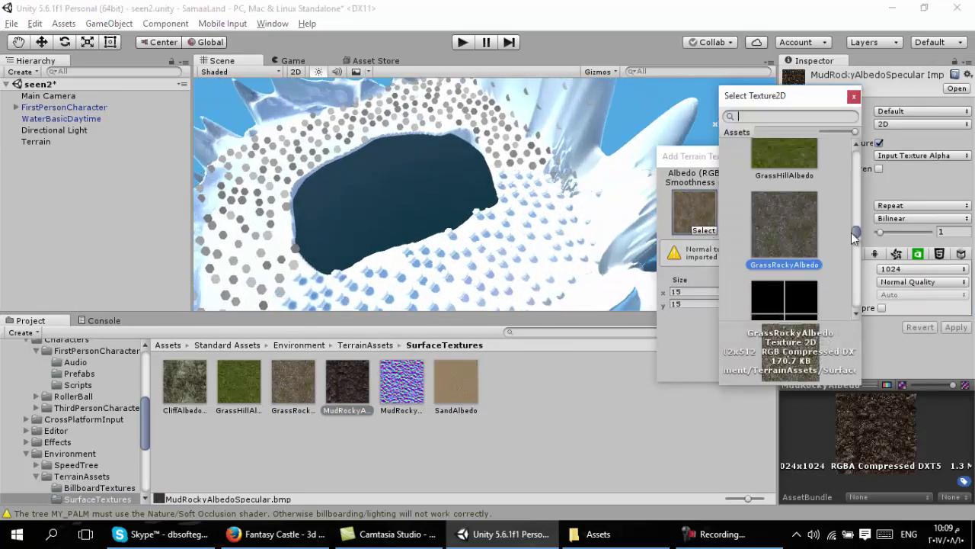
pyautogui.moveTo(854, 236); pyautogui.dragTo(856, 263)
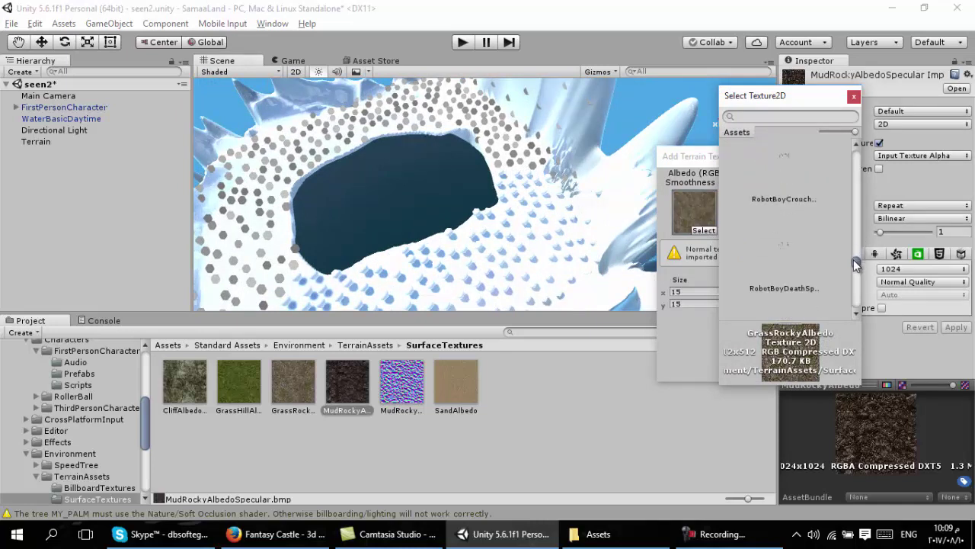
pyautogui.moveTo(856, 262); pyautogui.dragTo(866, 153)
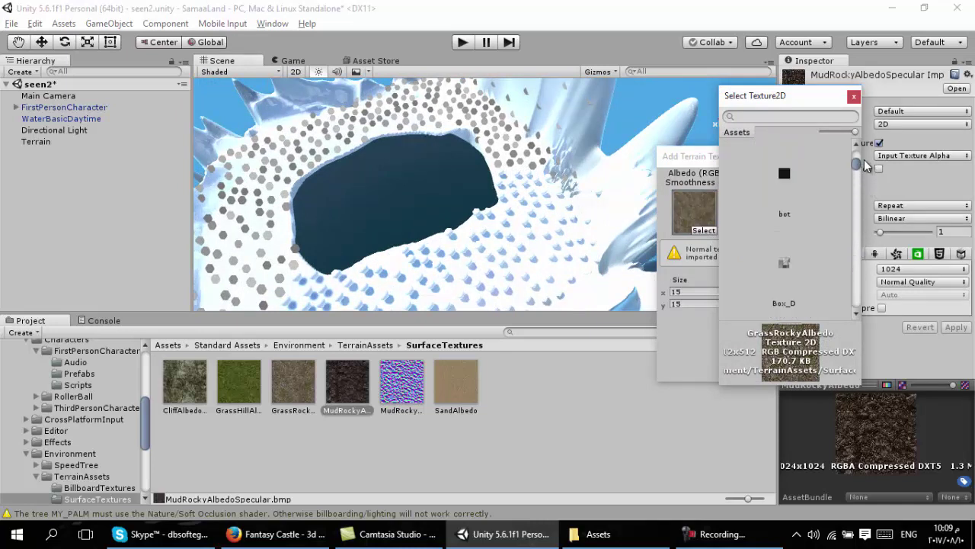
# Step: Pick BackgroundGreyGridSprite as albedo, then close the dialog without adding and orbit out
pyautogui.scroll(-3, 774, 211)
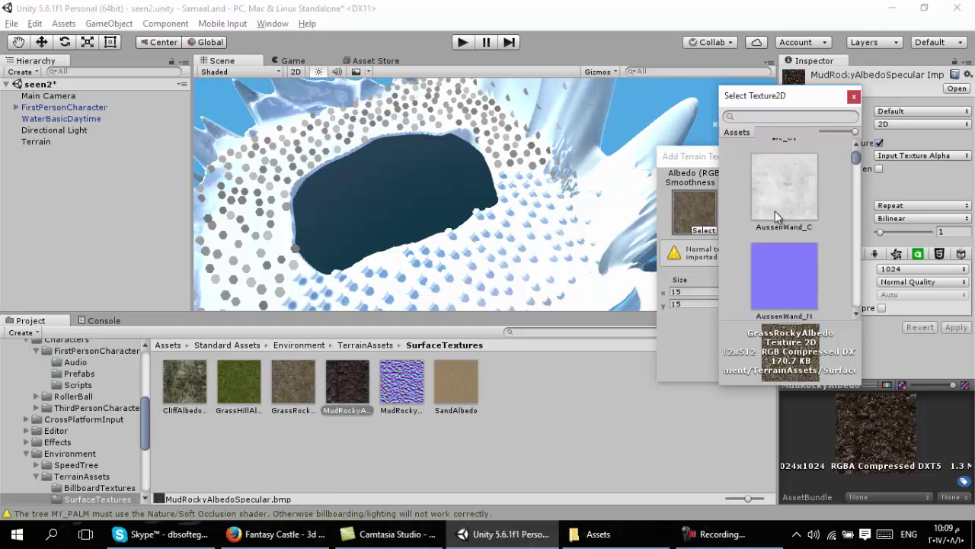
pyautogui.scroll(-2, 772, 212)
pyautogui.scroll(-1, 772, 217)
pyautogui.scroll(2, 771, 217)
pyautogui.scroll(2, 771, 218)
pyautogui.scroll(-3, 783, 221)
pyautogui.scroll(-2, 788, 217)
pyautogui.scroll(-1, 787, 219)
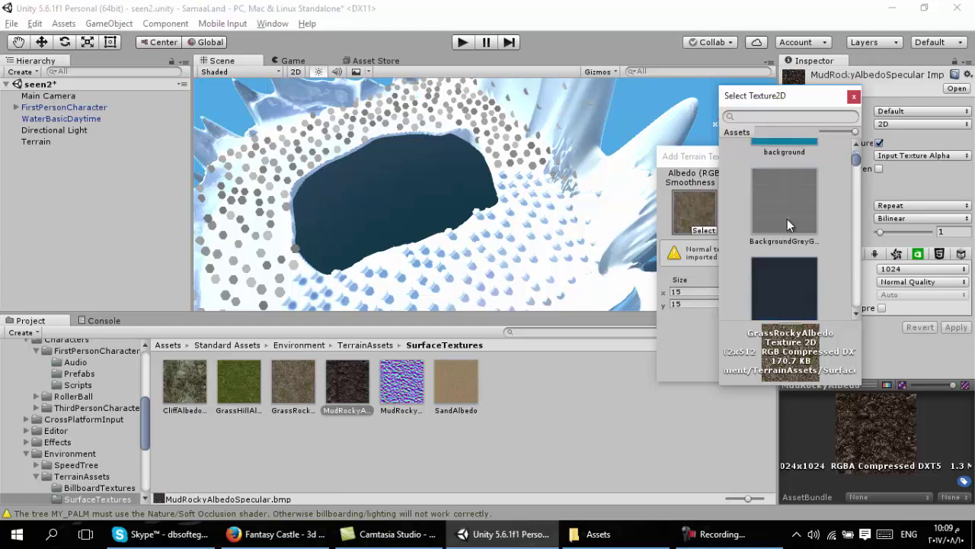
pyautogui.click(793, 213)
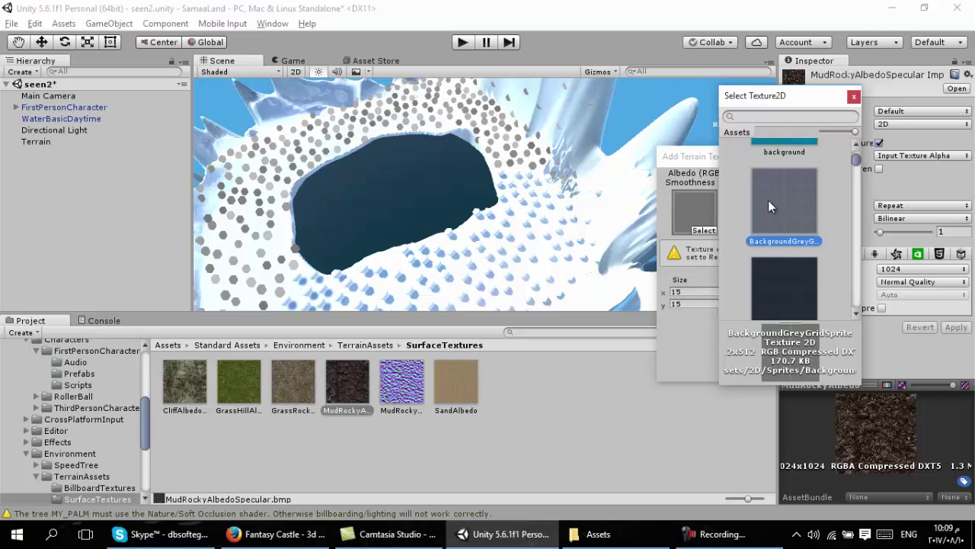
pyautogui.doubleClick(784, 201)
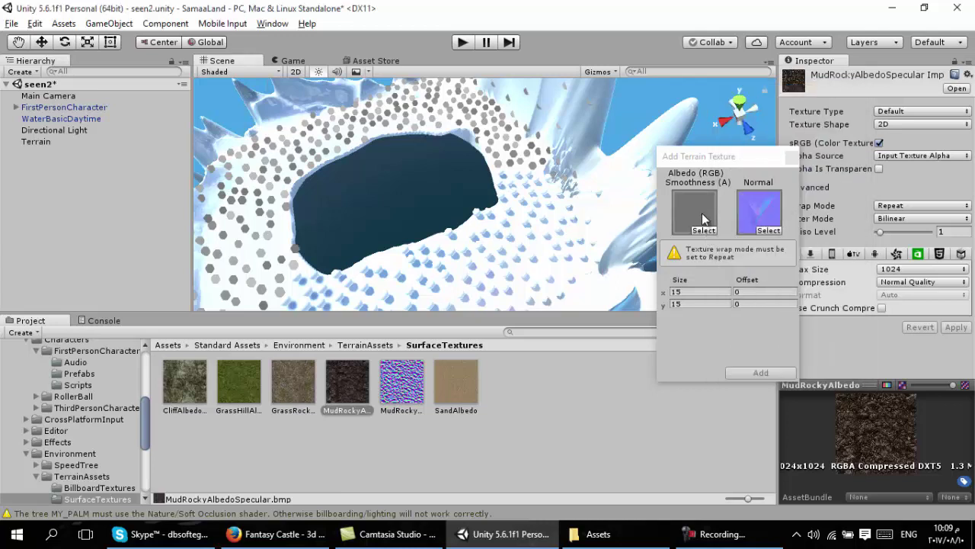
pyautogui.click(792, 155)
pyautogui.keyDown('alt'); pyautogui.moveTo(661, 179); pyautogui.dragTo(517, 211); pyautogui.keyUp('alt')
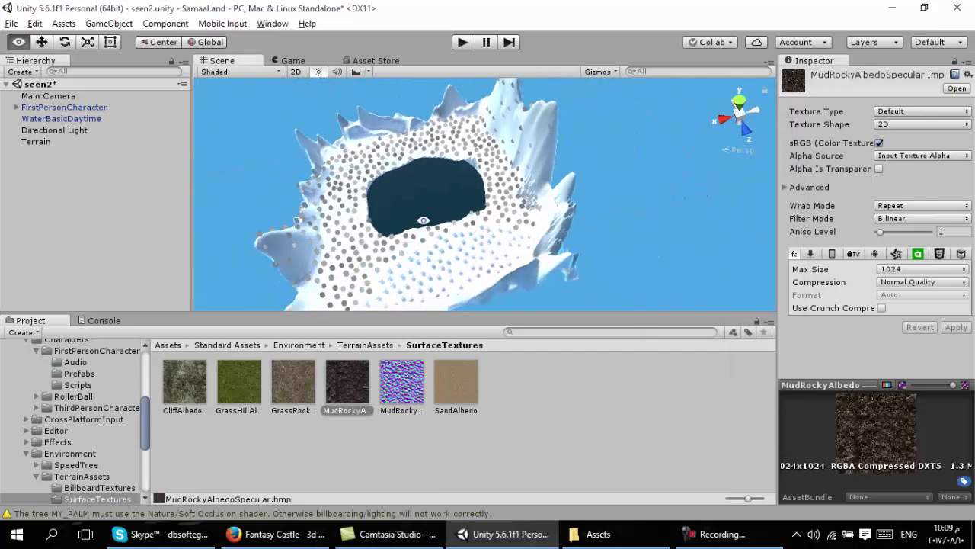
# Step: Add Toony_01 as the terrain's first paint texture, turning the island blue
pyautogui.click(520, 137)
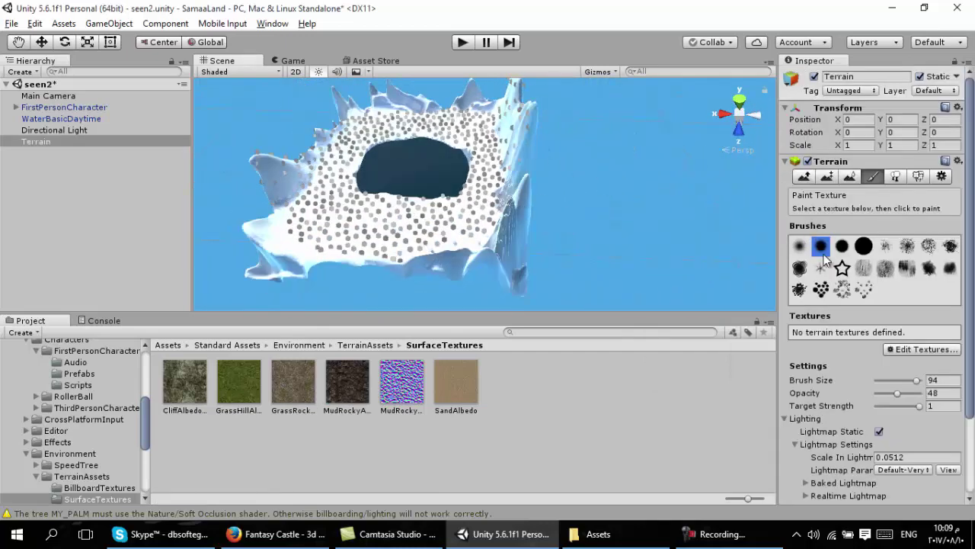
pyautogui.click(916, 346)
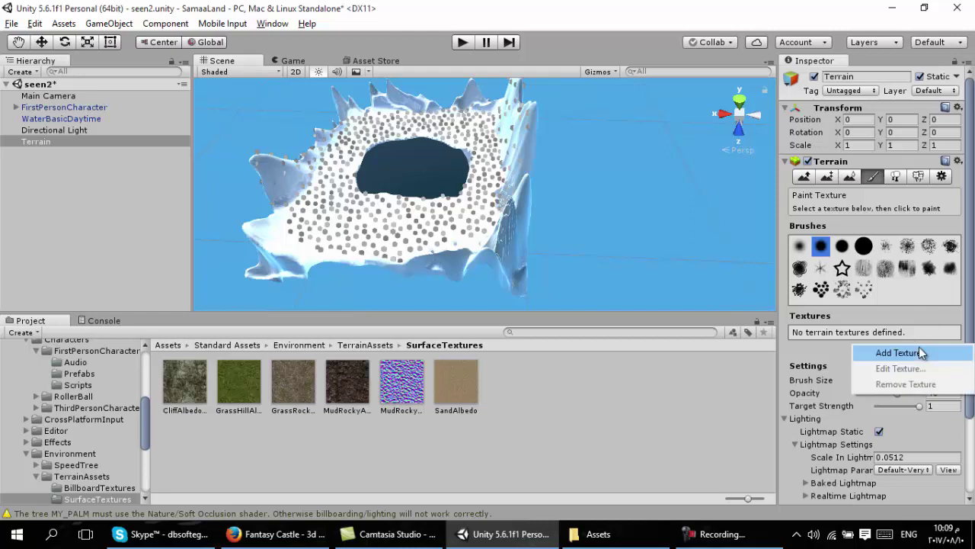
pyautogui.click(910, 353)
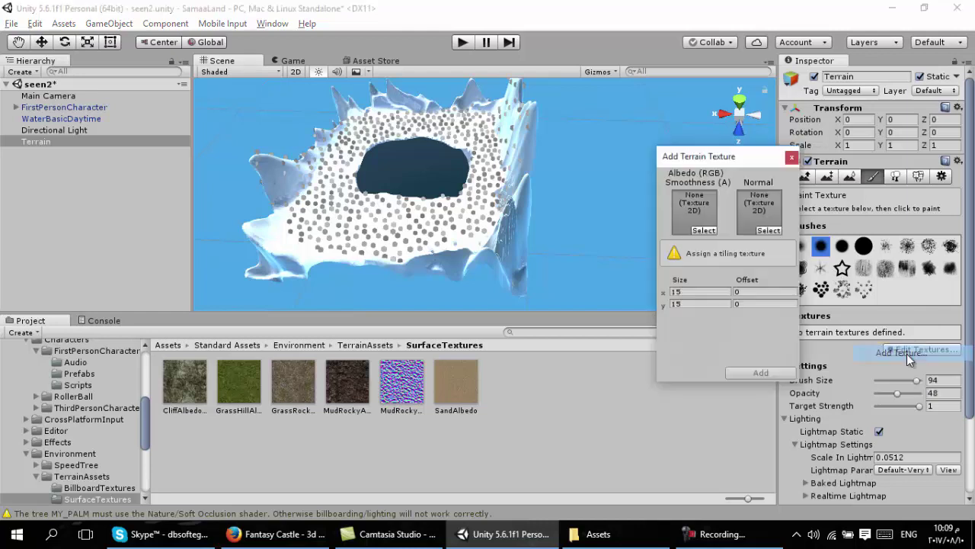
pyautogui.click(705, 230)
pyautogui.moveTo(857, 157); pyautogui.dragTo(841, 284)
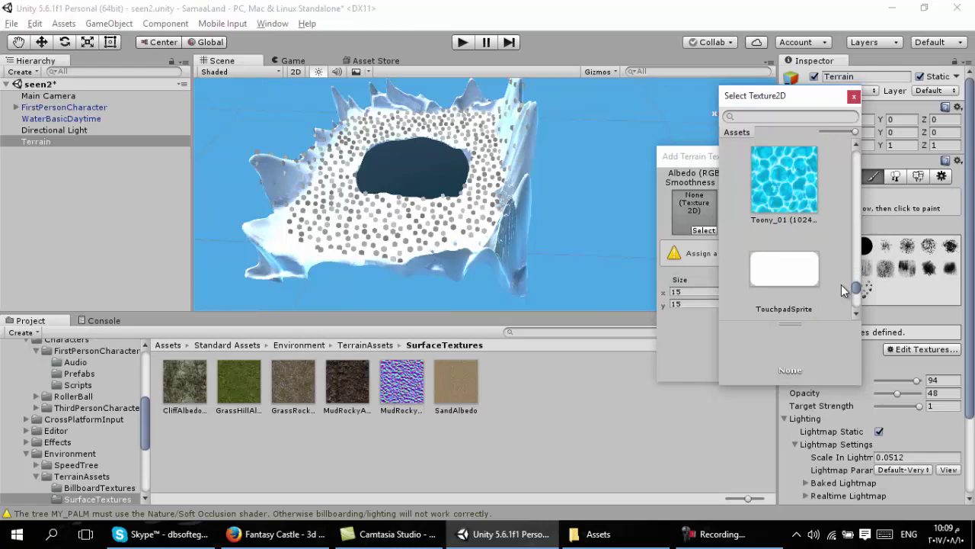
pyautogui.click(780, 213)
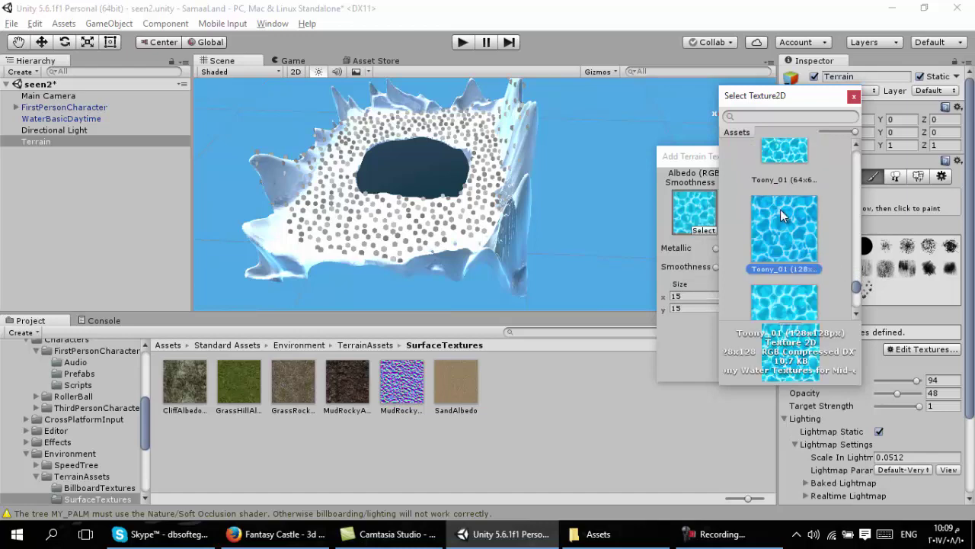
pyautogui.click(854, 98)
pyautogui.click(762, 372)
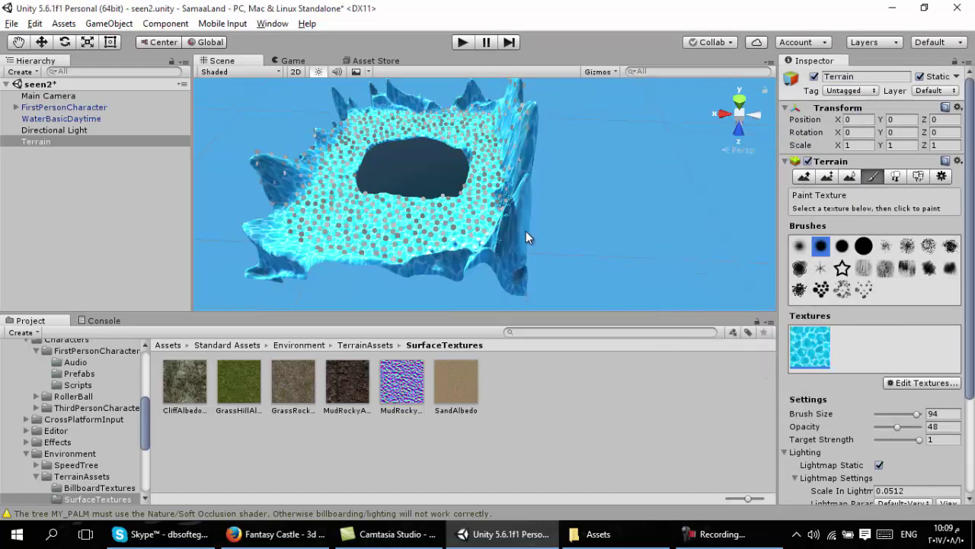
# Step: Add the green Broadleaf_Desktop leaf image as the terrain's second paint texture
pyautogui.keyDown('alt'); pyautogui.moveTo(391, 211); pyautogui.dragTo(558, 208); pyautogui.keyUp('alt')
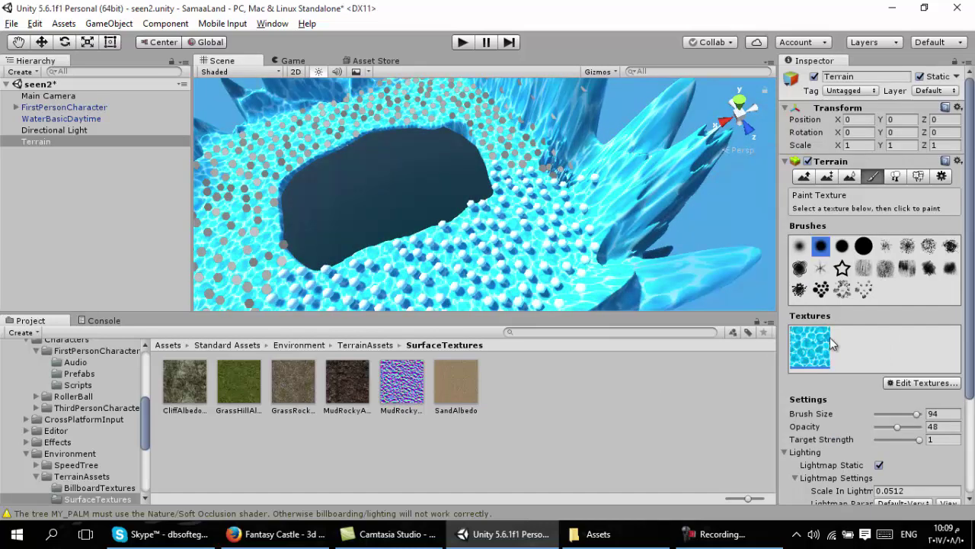
pyautogui.click(918, 384)
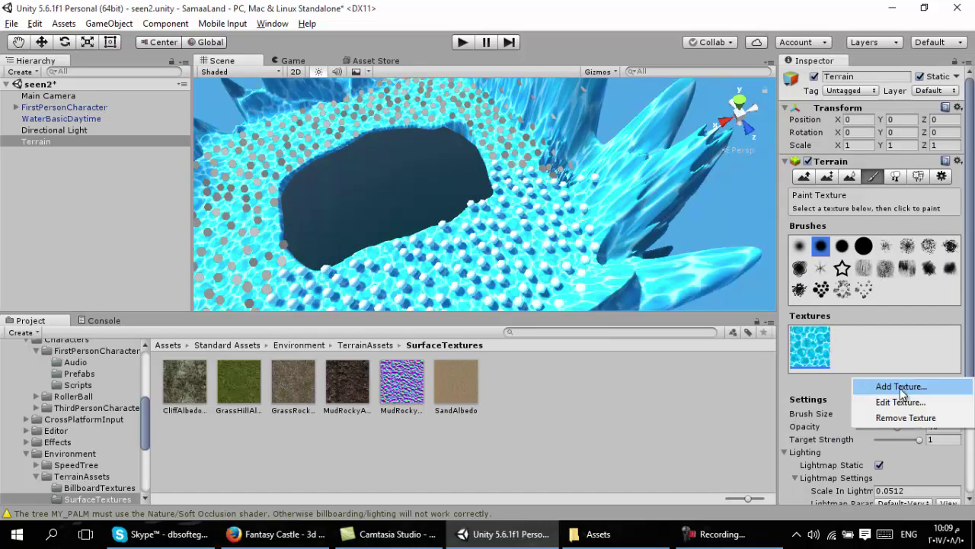
pyautogui.click(899, 386)
pyautogui.click(703, 230)
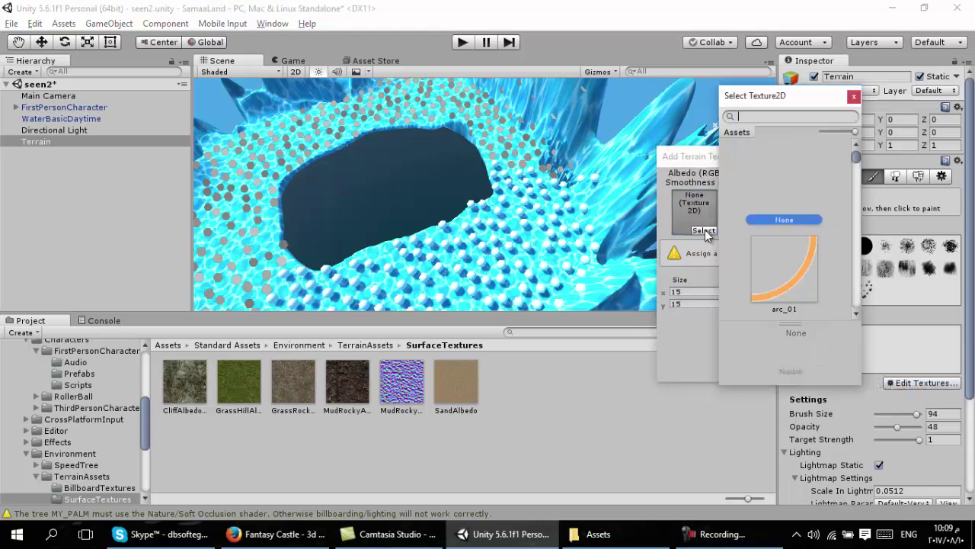
pyautogui.moveTo(856, 157)
pyautogui.mouseDown()
pyautogui.moveTo(856, 188)
pyautogui.moveTo(856, 165)
pyautogui.mouseUp()
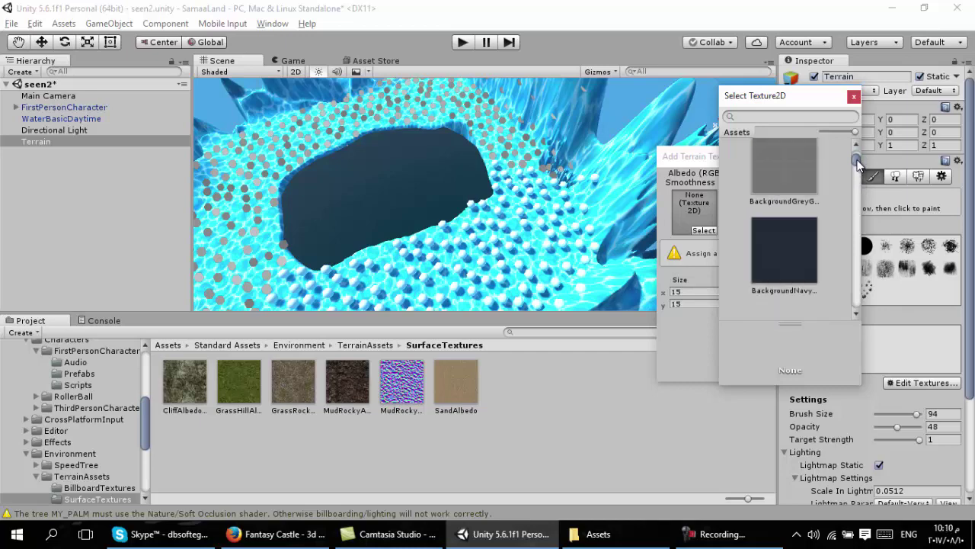
pyautogui.click(787, 216)
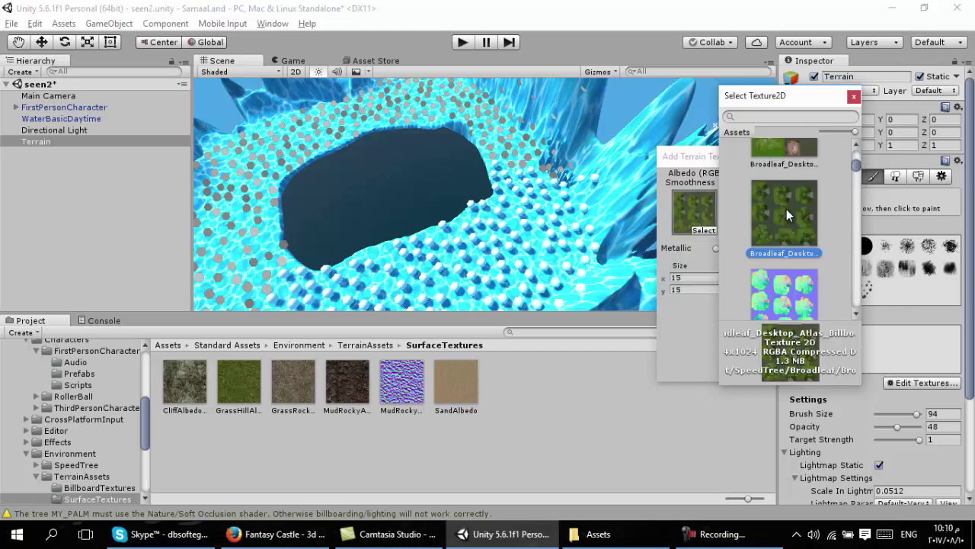
pyautogui.click(854, 96)
pyautogui.click(761, 372)
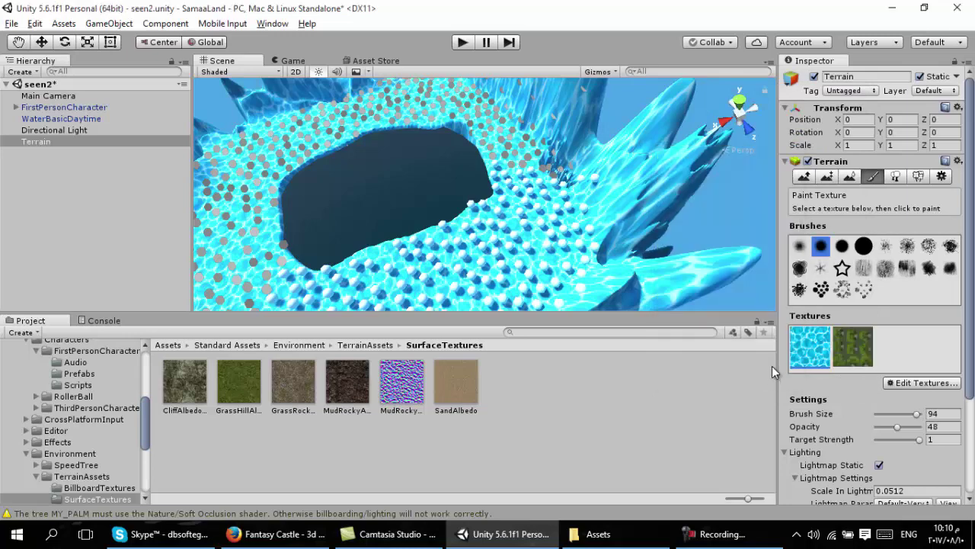
# Step: Open and apply the leaf texture's settings, then orbit around the terrain
pyautogui.doubleClick(852, 344)
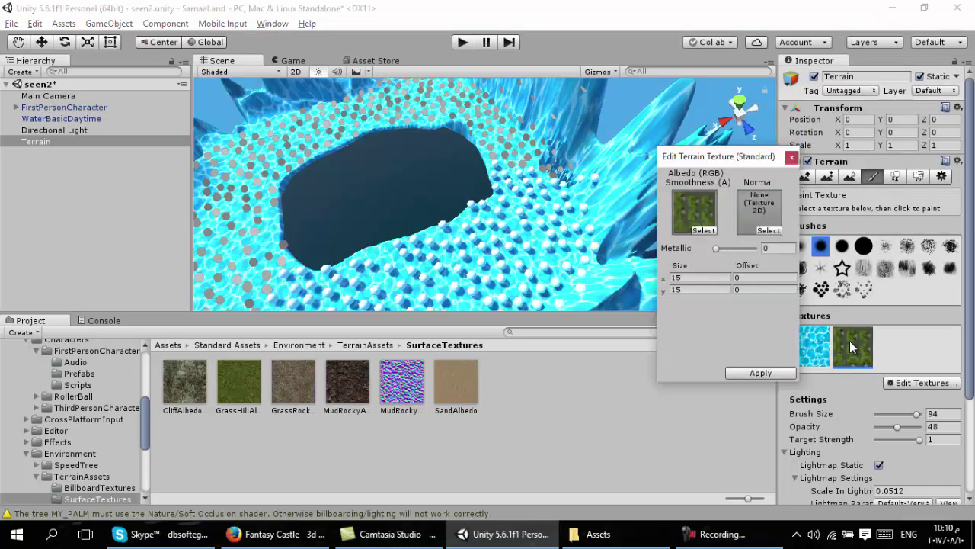
pyautogui.click(777, 371)
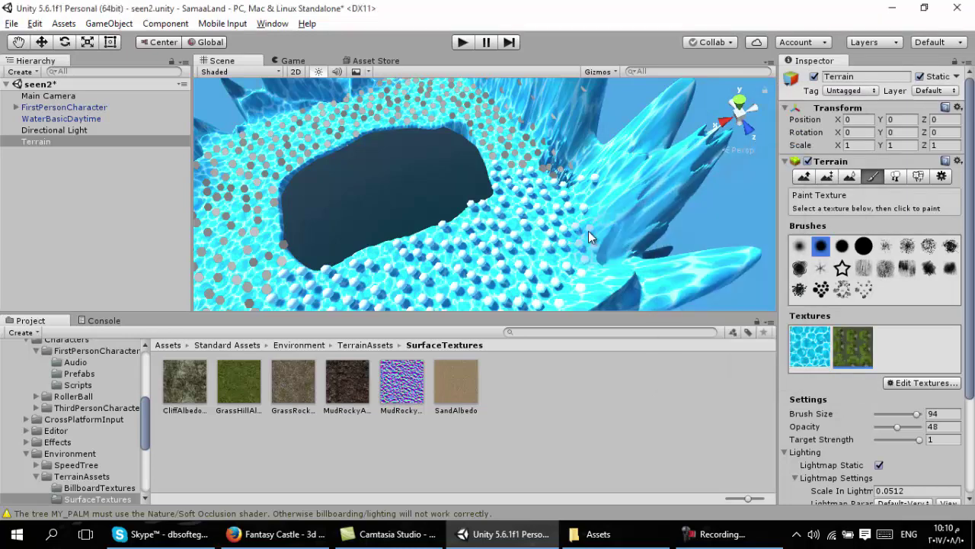
pyautogui.moveTo(534, 251)
pyautogui.keyDown('alt'); pyautogui.mouseDown()
pyautogui.moveTo(623, 250)
pyautogui.moveTo(781, 333)
pyautogui.mouseUp(); pyautogui.keyUp('alt')
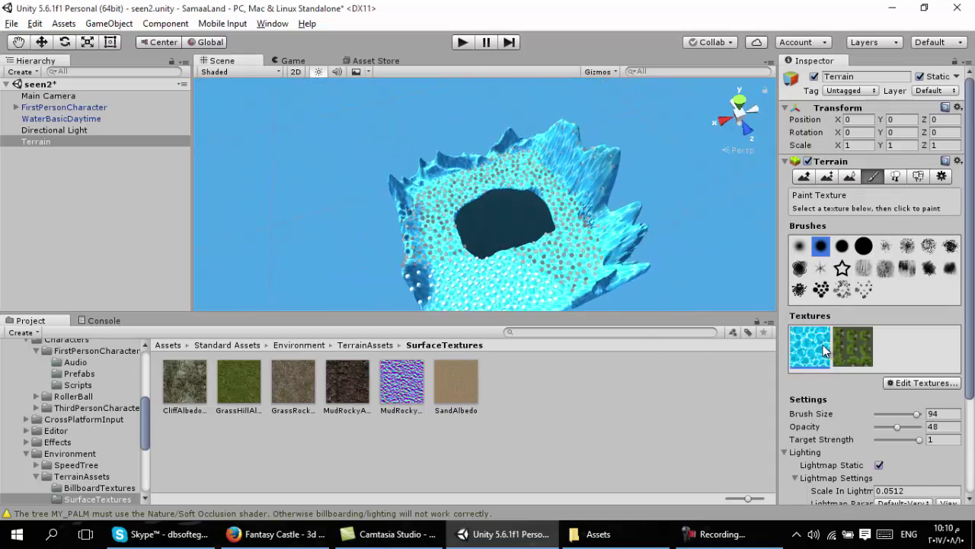
# Step: Reveal the leaf texture's Broadleaf assets, check Broadleaves_Desktop_Normal, and reselect the terrain
pyautogui.doubleClick(861, 347)
pyautogui.click(704, 222)
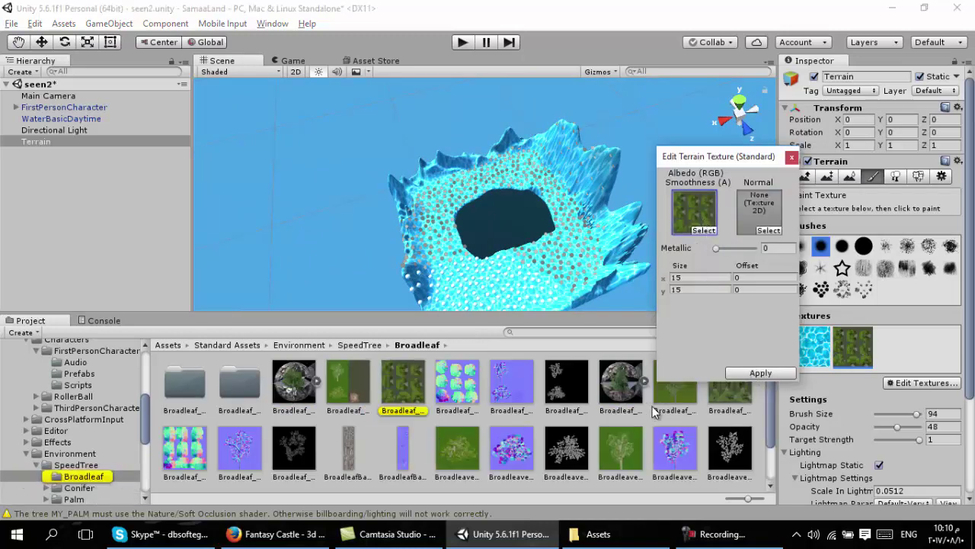
pyautogui.click(676, 394)
pyautogui.click(675, 447)
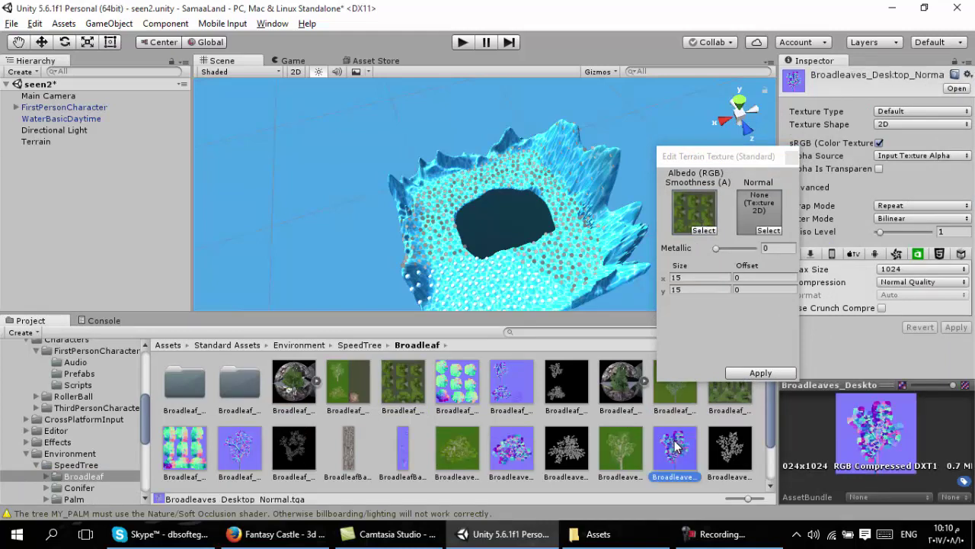
pyautogui.click(758, 373)
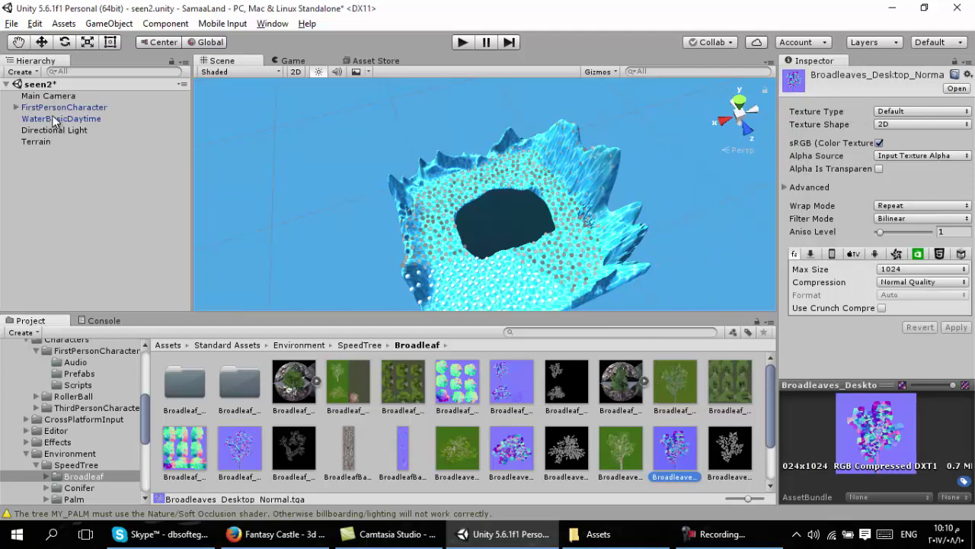
pyautogui.click(45, 143)
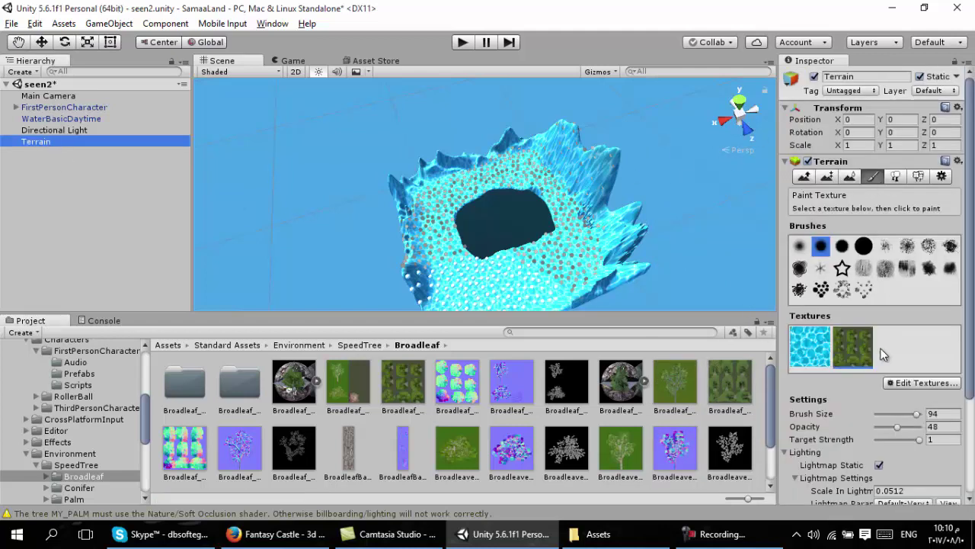
pyautogui.click(844, 350)
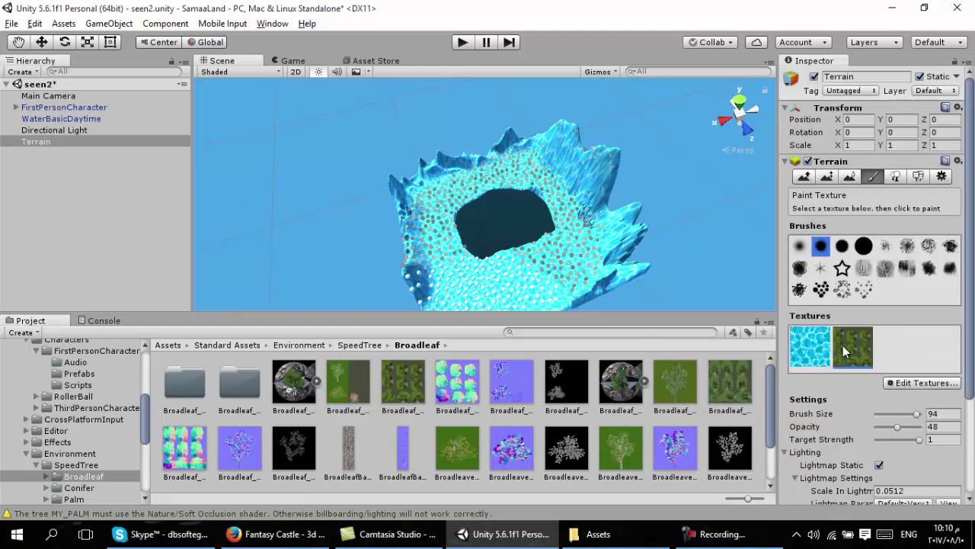
# Step: Remove the Toony_01 water texture, leaving the Broadleaf foliage texture over the terrain
pyautogui.click(922, 384)
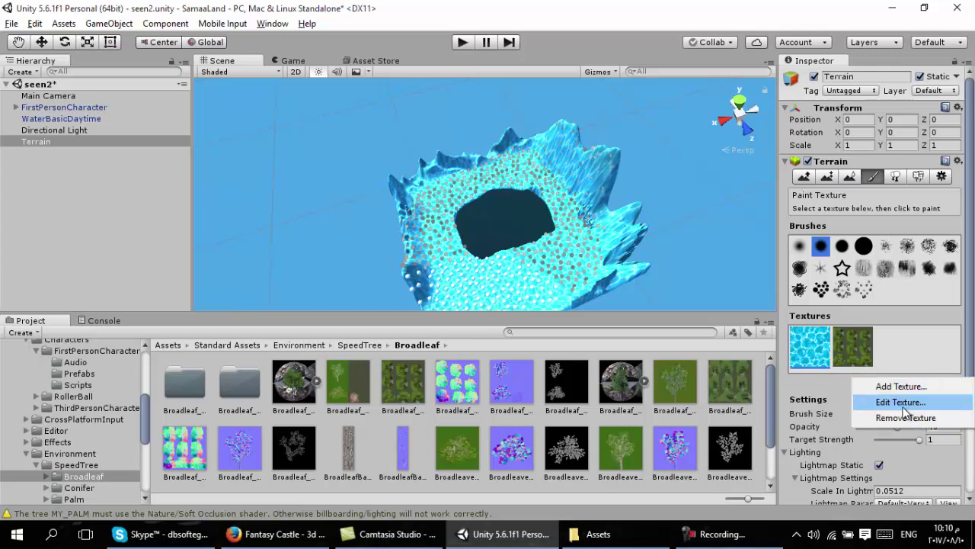
pyautogui.click(902, 416)
pyautogui.moveTo(598, 277)
pyautogui.keyDown('alt'); pyautogui.mouseDown()
pyautogui.moveTo(494, 241)
pyautogui.moveTo(689, 270)
pyautogui.moveTo(567, 247)
pyautogui.mouseUp(); pyautogui.keyUp('alt')
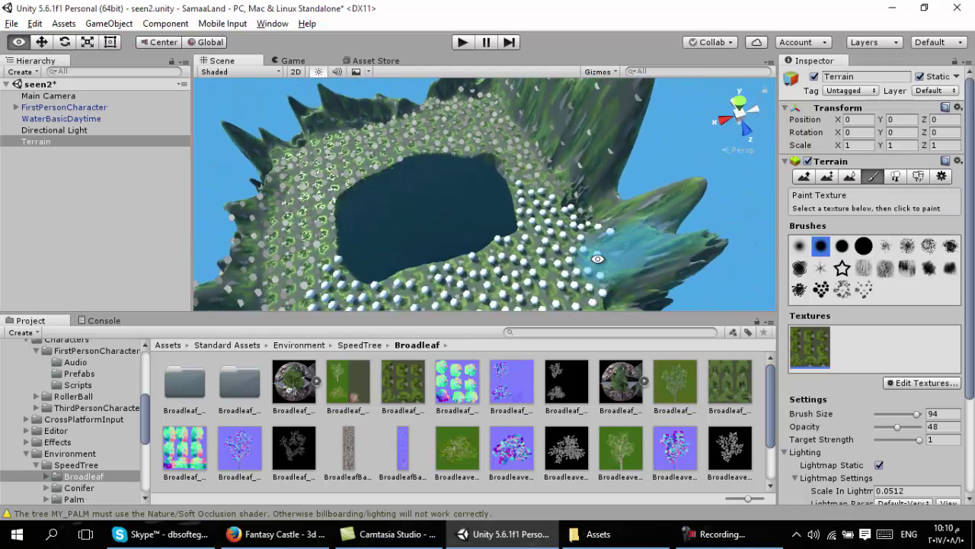
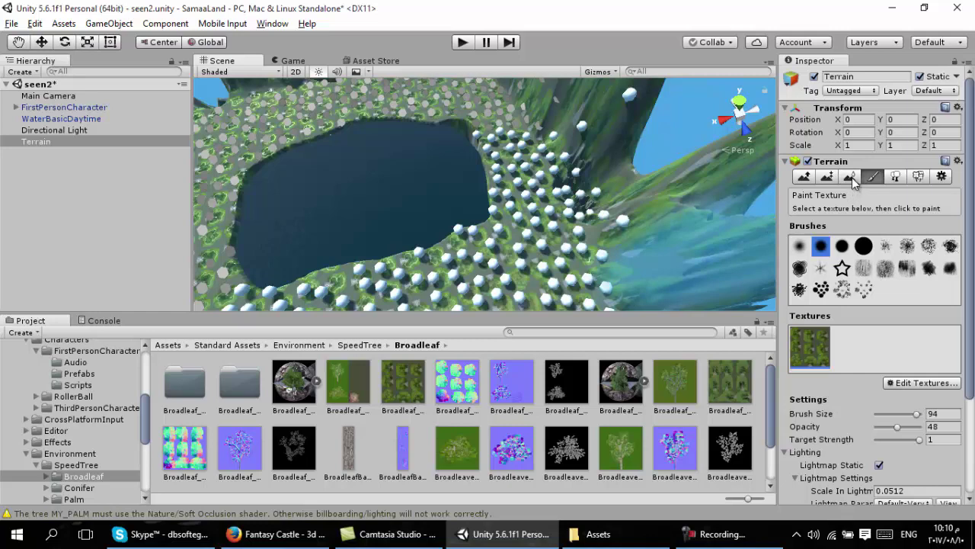
# Step: Switch to Place Trees and set the edited tree's prefab to Broadleaf_Mobile instead of Bush_01_b
pyautogui.click(896, 176)
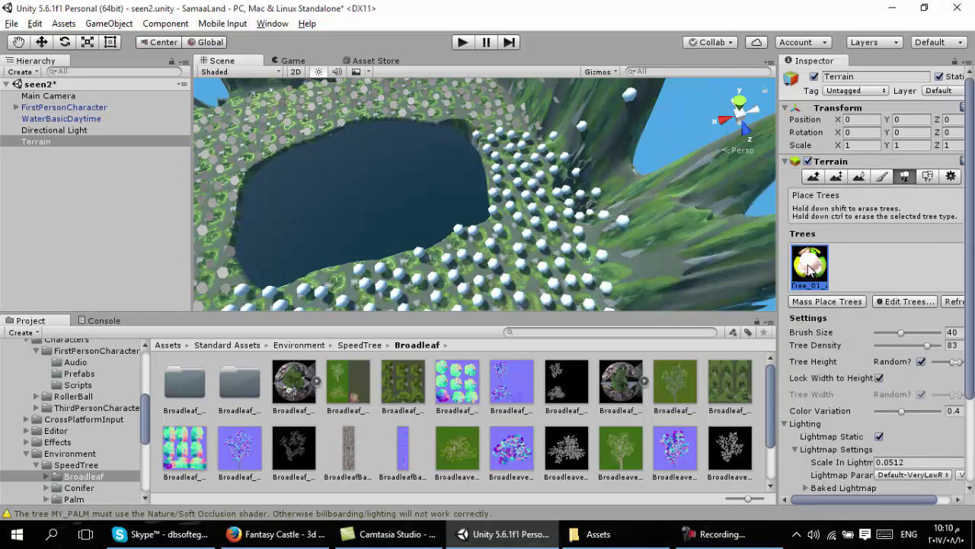
pyautogui.click(891, 301)
pyautogui.click(906, 320)
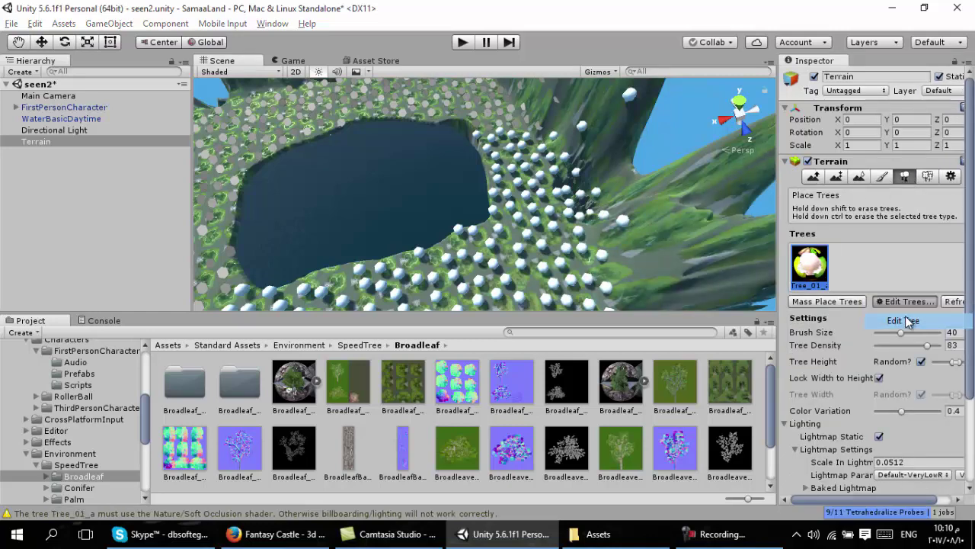
pyautogui.click(707, 127)
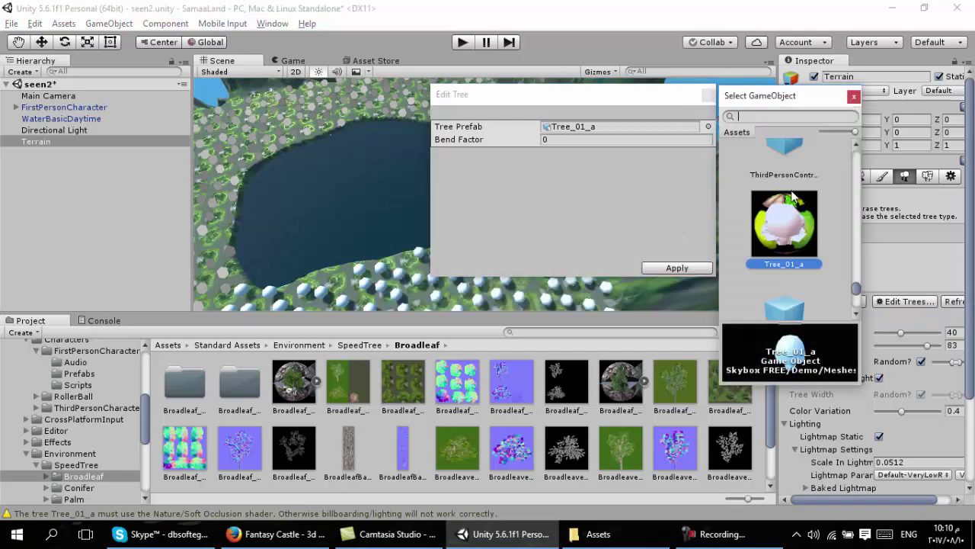
pyautogui.moveTo(643, 90); pyautogui.dragTo(847, 115)
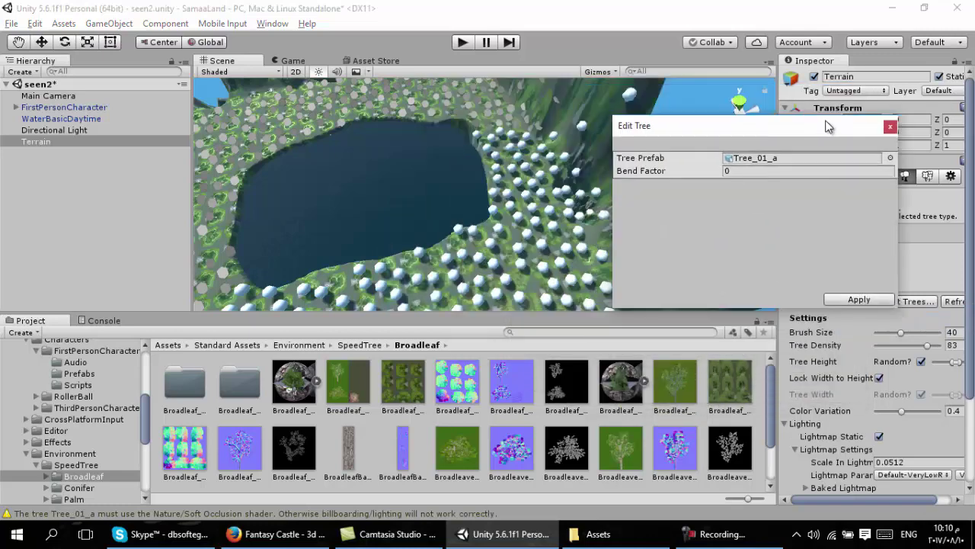
pyautogui.click(915, 138)
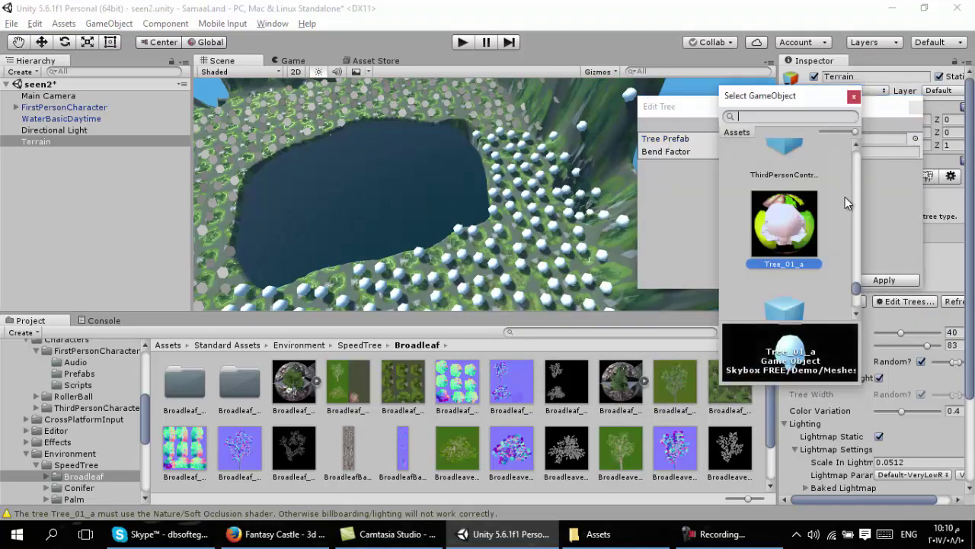
pyautogui.moveTo(857, 289); pyautogui.dragTo(869, 163)
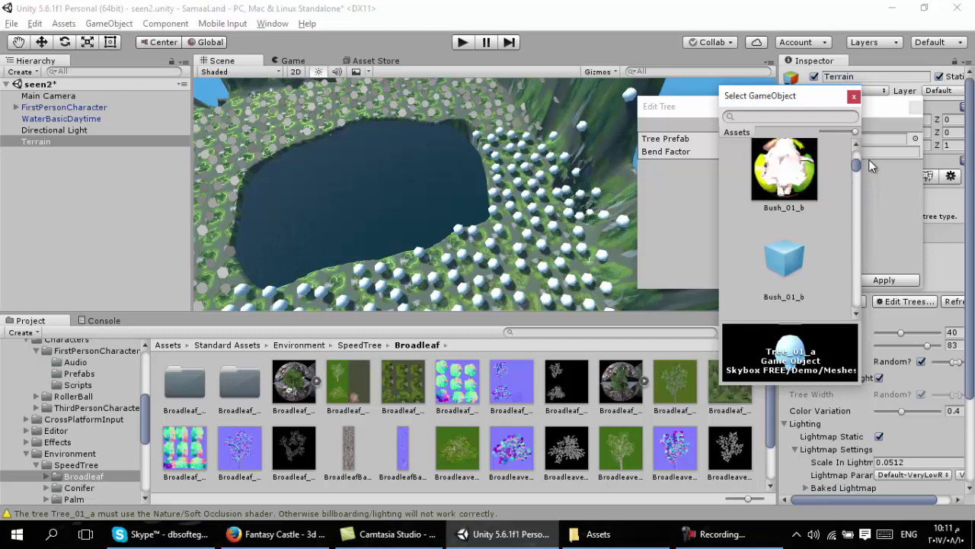
pyautogui.click(797, 166)
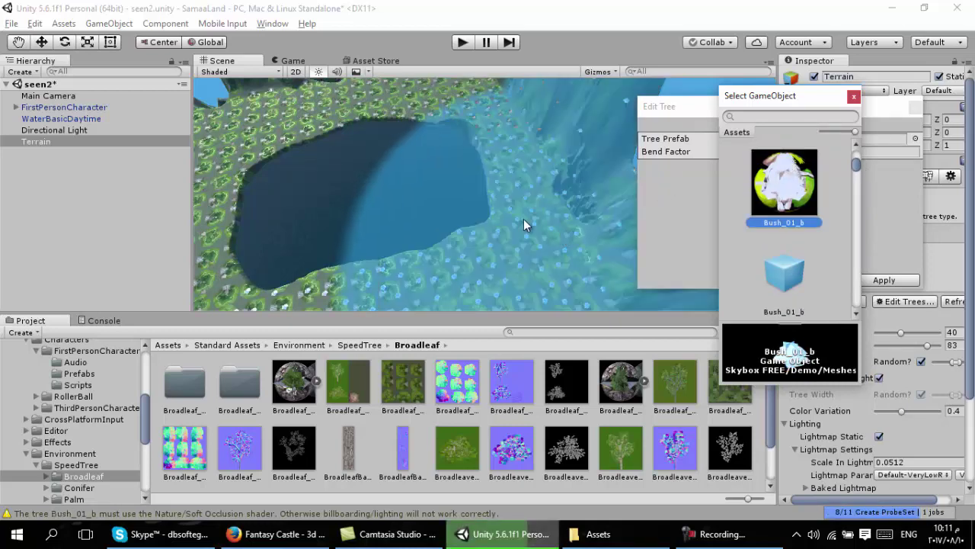
pyautogui.scroll(2, 778, 243)
pyautogui.scroll(2, 777, 243)
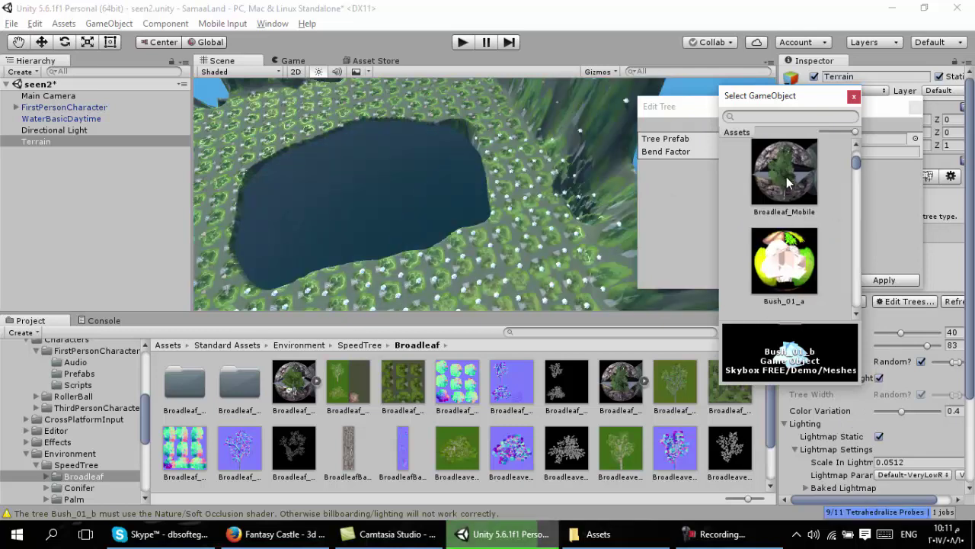
pyautogui.click(788, 167)
pyautogui.click(855, 97)
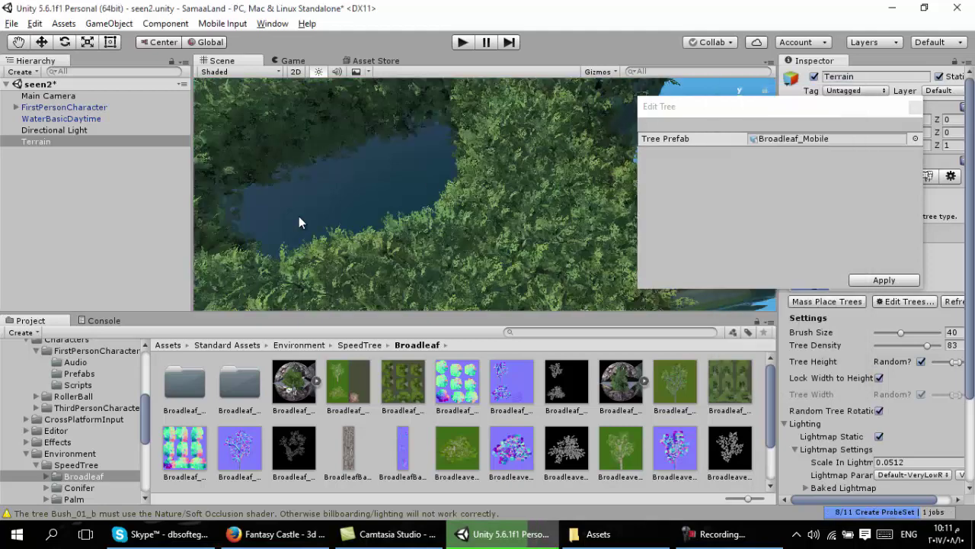
# Step: Apply the Broadleaf_Mobile tree and orbit the view around the whole island
pyautogui.click(876, 280)
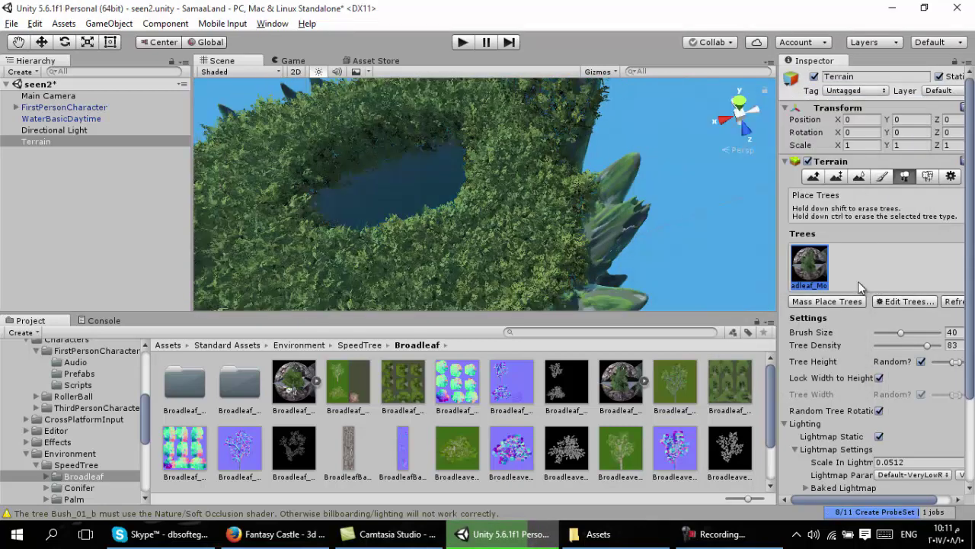
pyautogui.press('alt')
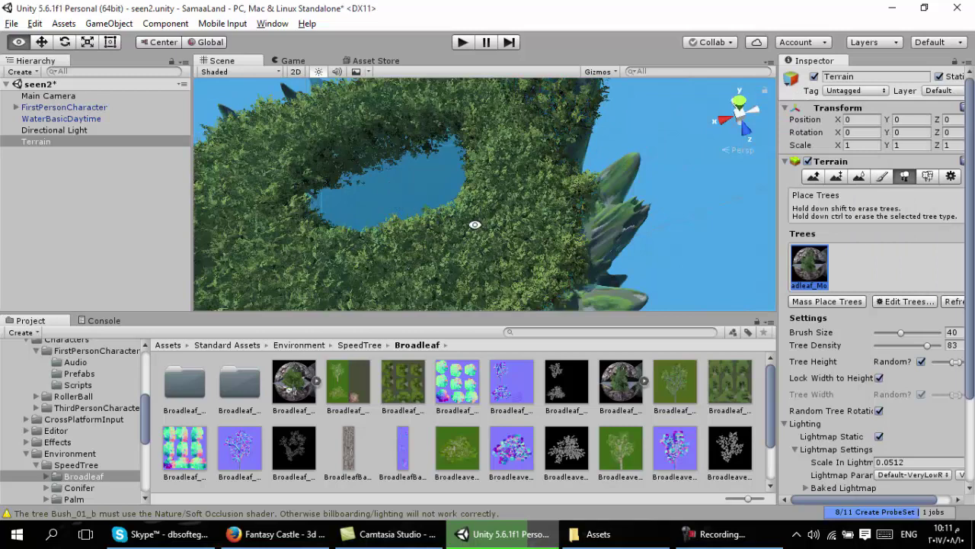
pyautogui.keyDown('alt'); pyautogui.moveTo(478, 227); pyautogui.dragTo(404, 265); pyautogui.keyUp('alt')
pyautogui.scroll(-5, 412, 233)
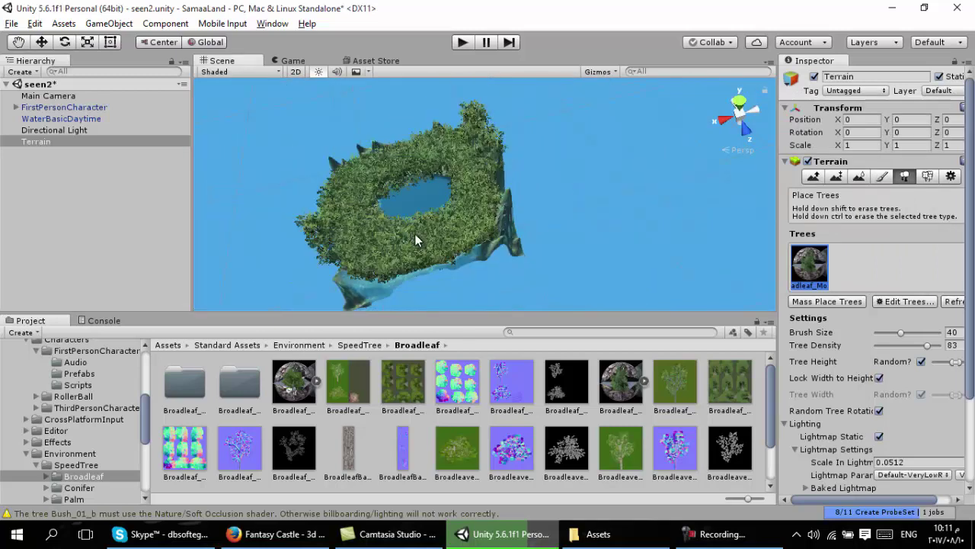
pyautogui.scroll(5, 412, 234)
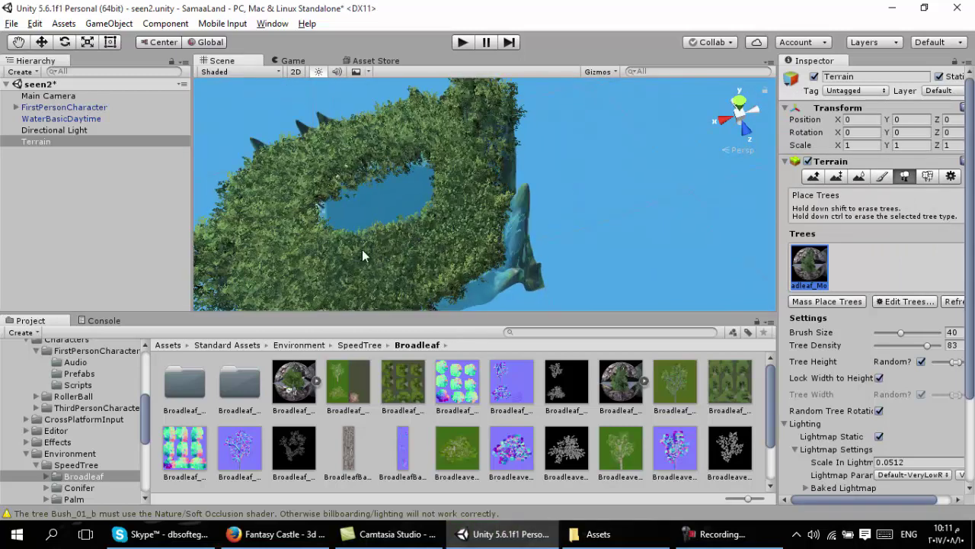
pyautogui.press('alt')
pyautogui.keyDown('alt'); pyautogui.moveTo(379, 248); pyautogui.dragTo(472, 251); pyautogui.keyUp('alt')
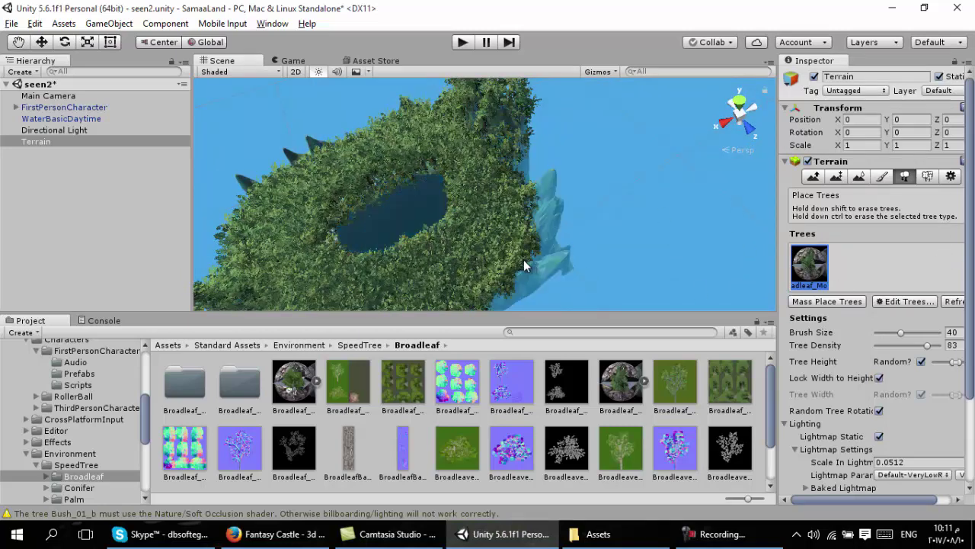
# Step: Remove the tree type from the terrain and orbit out to review the bare island
pyautogui.click(906, 302)
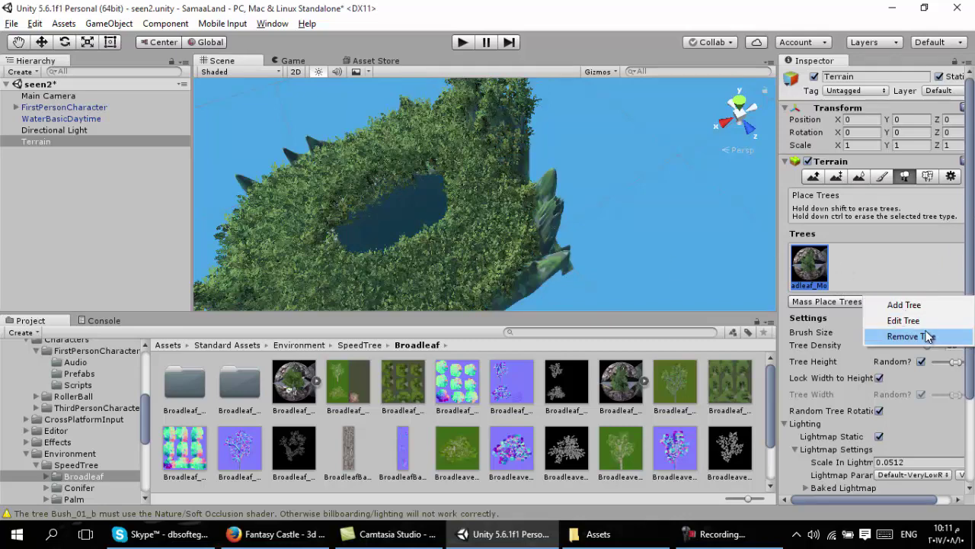
pyautogui.click(922, 337)
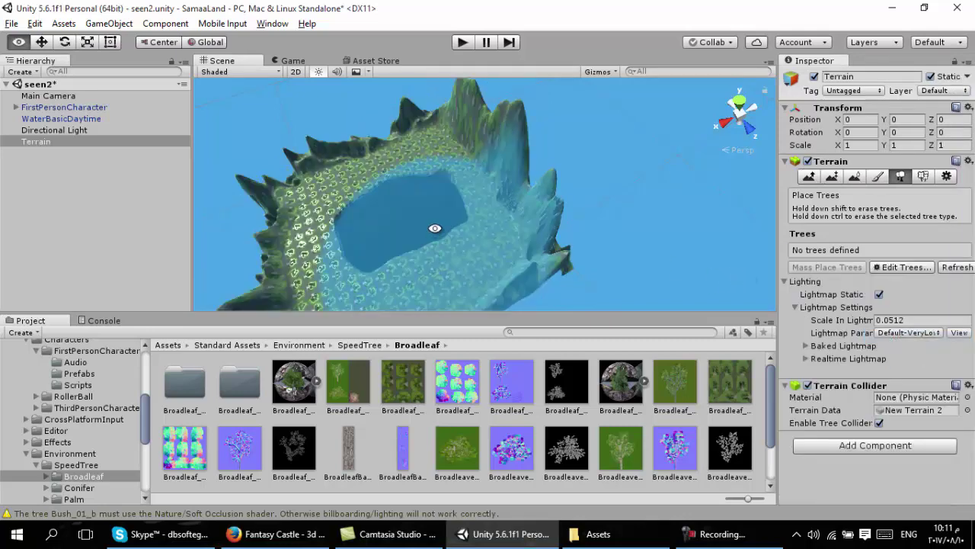
pyautogui.scroll(5, 435, 211)
pyautogui.scroll(3, 483, 246)
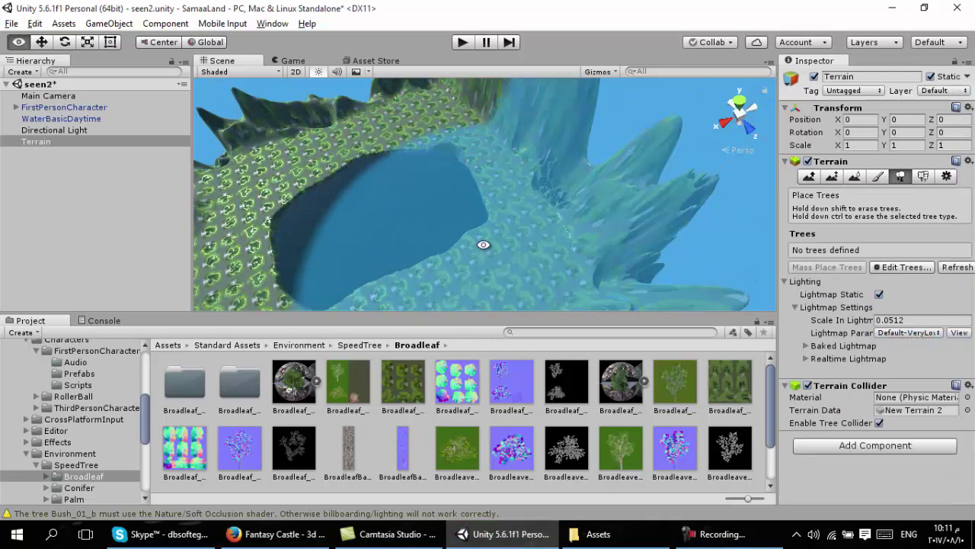
pyautogui.scroll(3, 490, 227)
pyautogui.scroll(1, 522, 270)
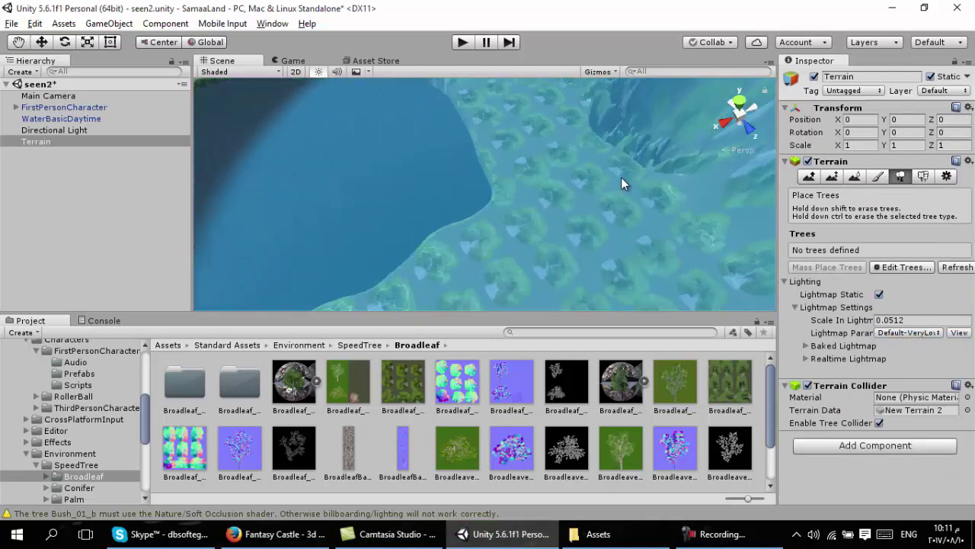
pyautogui.keyDown('alt'); pyautogui.moveTo(621, 177); pyautogui.dragTo(462, 235); pyautogui.keyUp('alt')
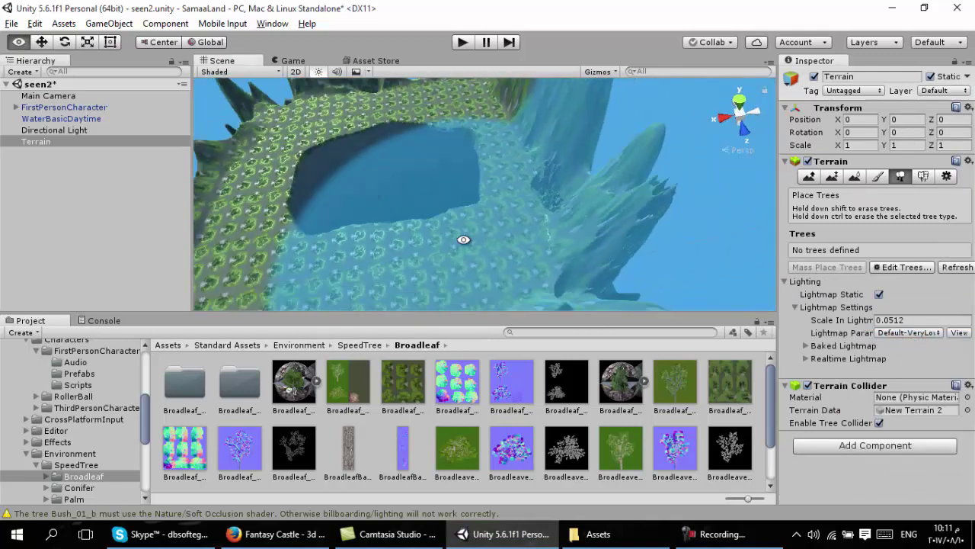
pyautogui.scroll(-3, 413, 187)
pyautogui.moveTo(414, 188)
pyautogui.keyDown('alt'); pyautogui.mouseDown()
pyautogui.moveTo(461, 202)
pyautogui.moveTo(315, 202)
pyautogui.moveTo(358, 196)
pyautogui.moveTo(243, 169)
pyautogui.mouseUp(); pyautogui.keyUp('alt')
# Step: Open the Asset Store, then bring up the Free3D Fantasy Castle page in Firefox
pyautogui.click(371, 60)
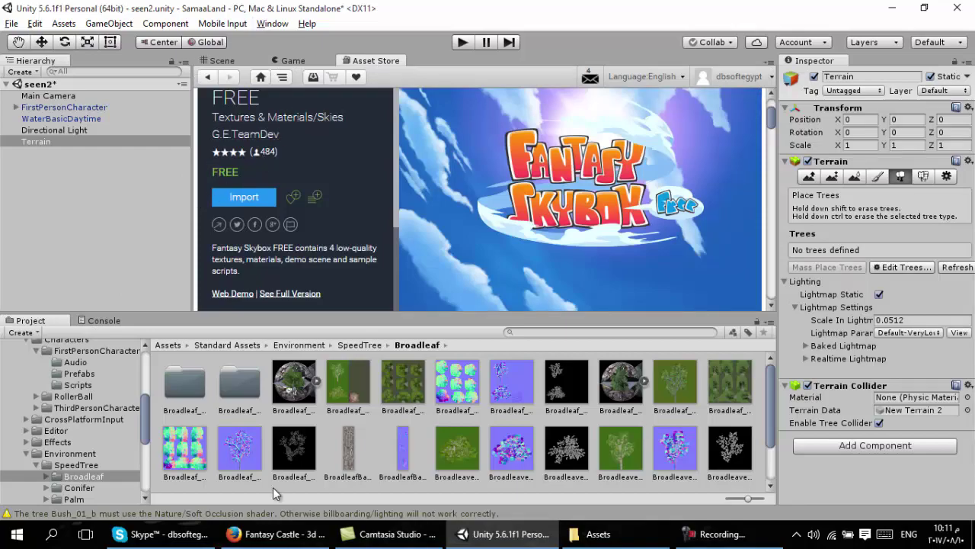
pyautogui.click(274, 533)
pyautogui.scroll(5, 220, 279)
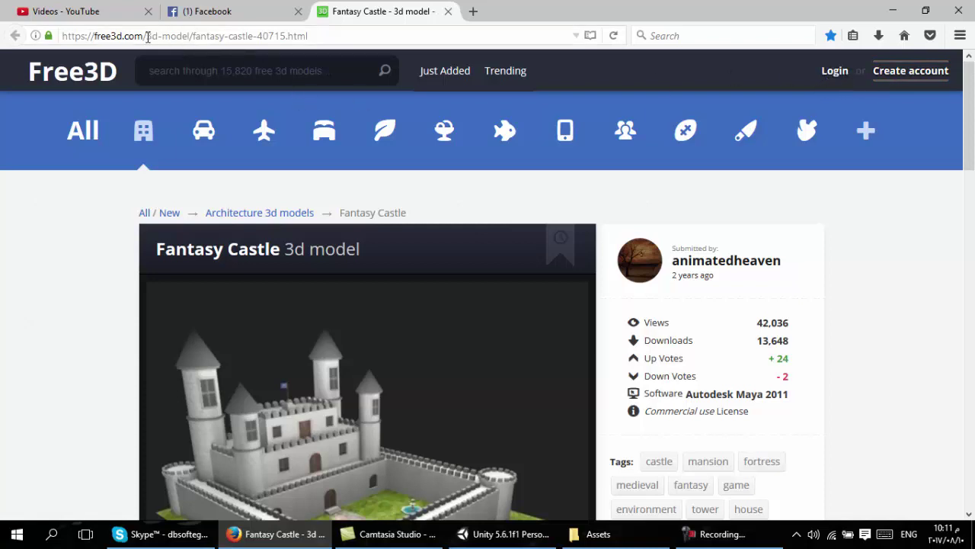
# Step: Load the free3d.com home page and search the site for 'bradg'
pyautogui.moveTo(148, 36); pyautogui.dragTo(362, 42)
pyautogui.press('BackSpace')
pyautogui.press('Return')
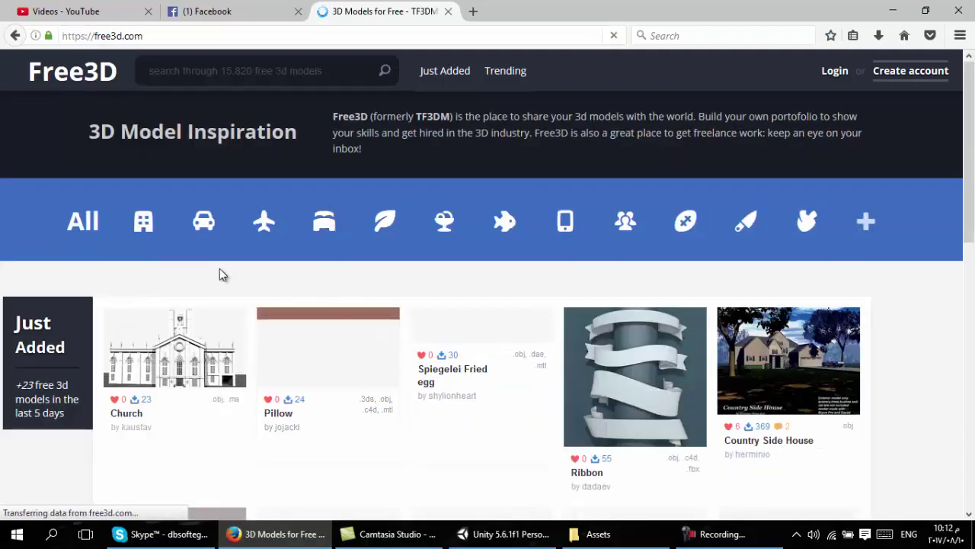
pyautogui.scroll(-5, 82, 229)
pyautogui.scroll(5, 532, 285)
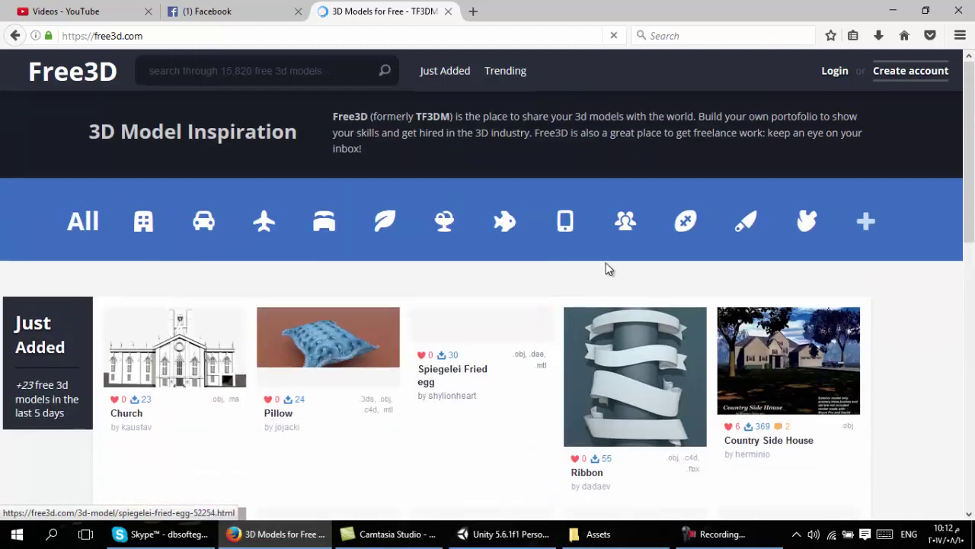
pyautogui.click(350, 72)
pyautogui.write('bradg')
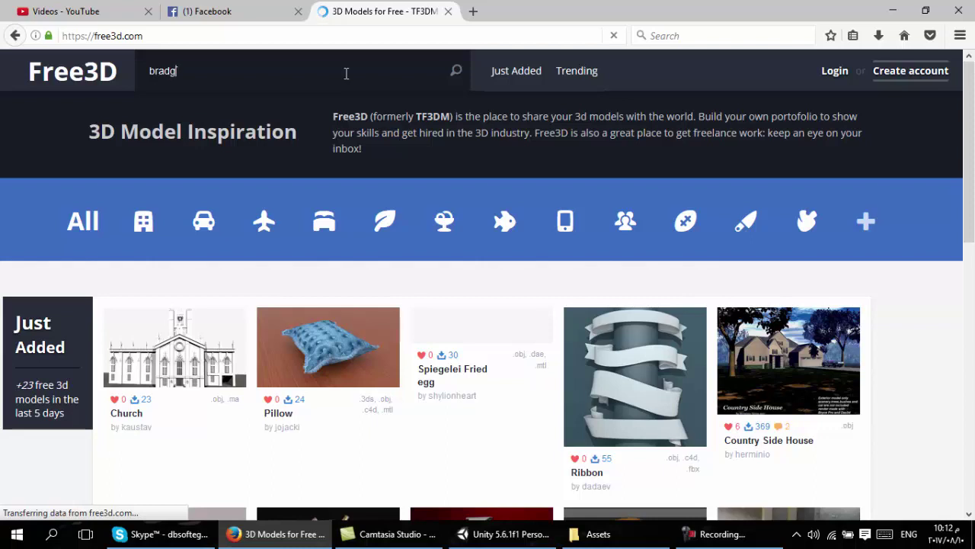
pyautogui.press('Return')
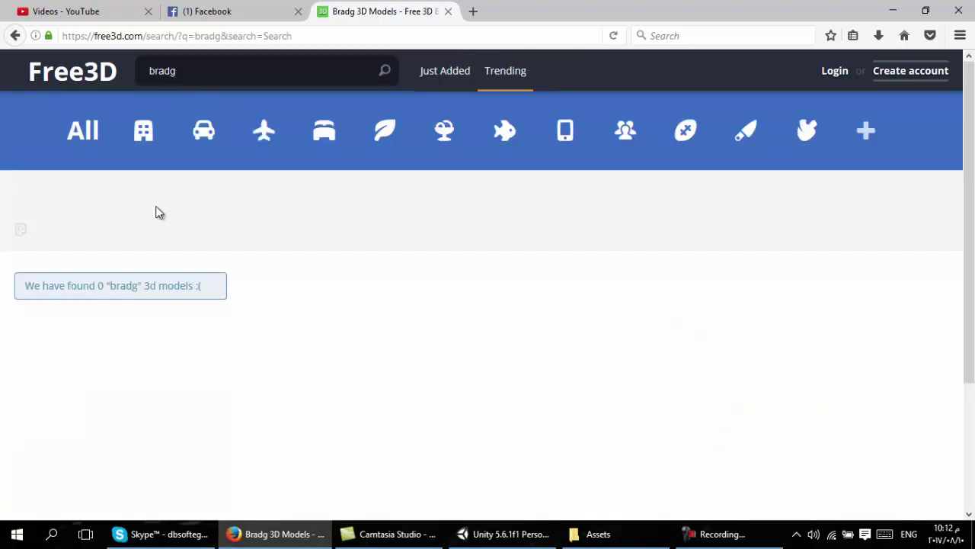
# Step: Check the Old_Bridge folder name in Assets, then return through Unity to the Free3D results
pyautogui.click(597, 533)
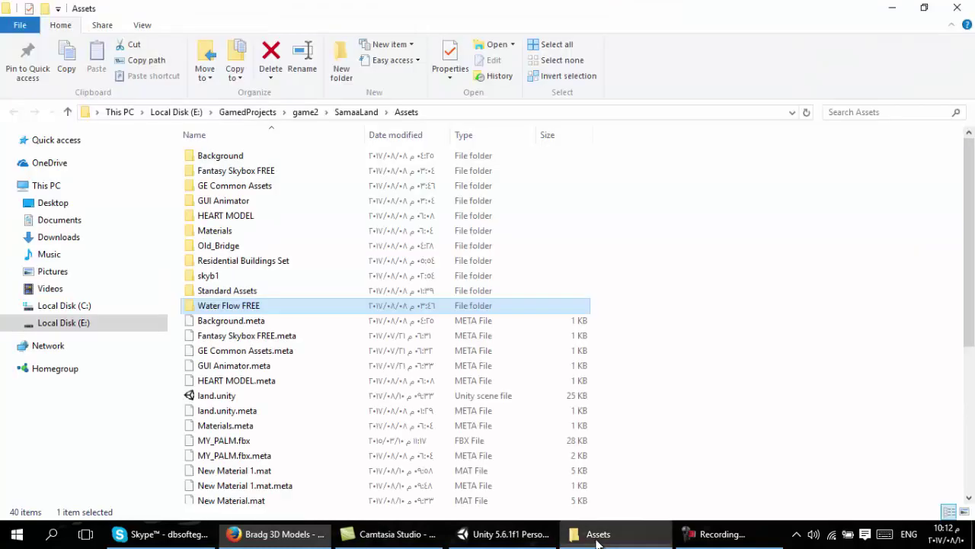
pyautogui.click(217, 250)
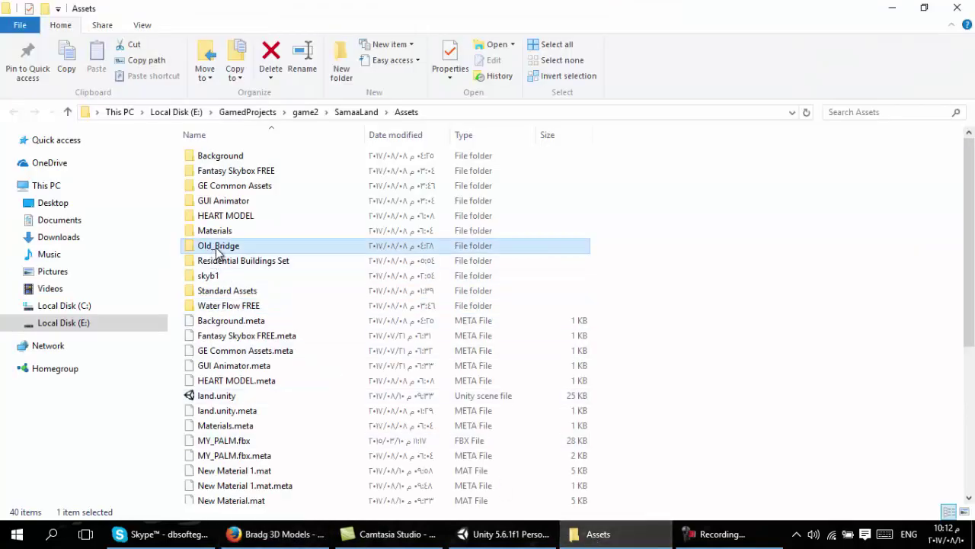
pyautogui.click(217, 251)
pyautogui.moveTo(215, 246); pyautogui.dragTo(271, 252)
pyautogui.hotkey('ctrl', 'c')
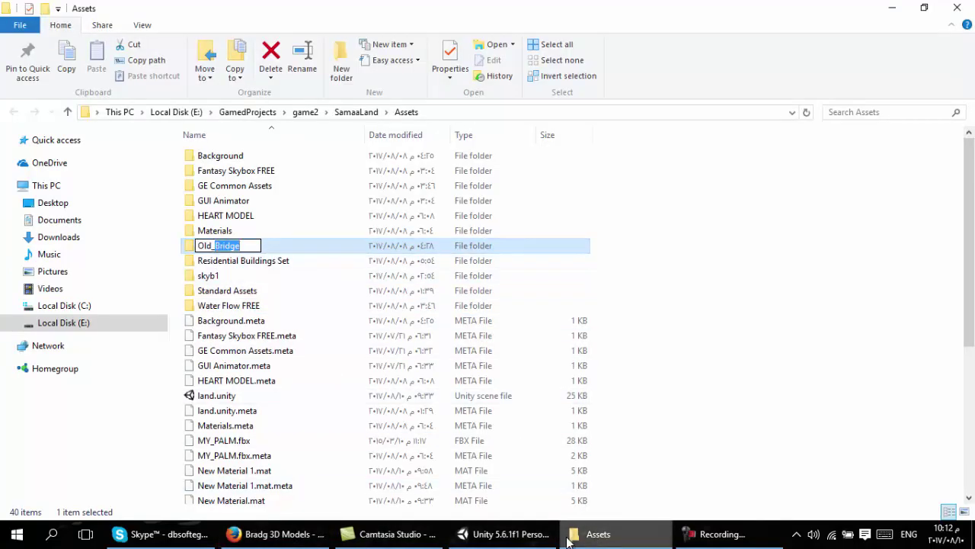
pyautogui.click(512, 537)
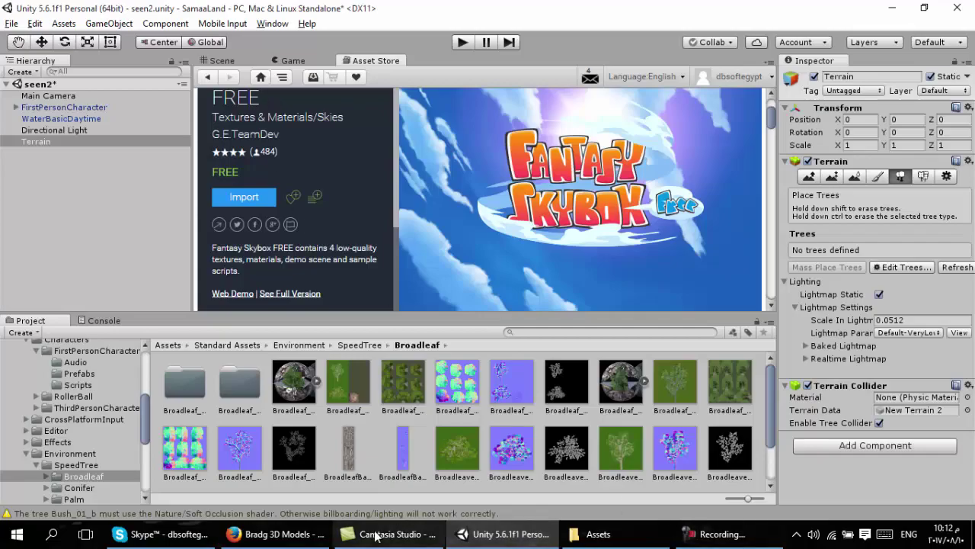
pyautogui.click(274, 533)
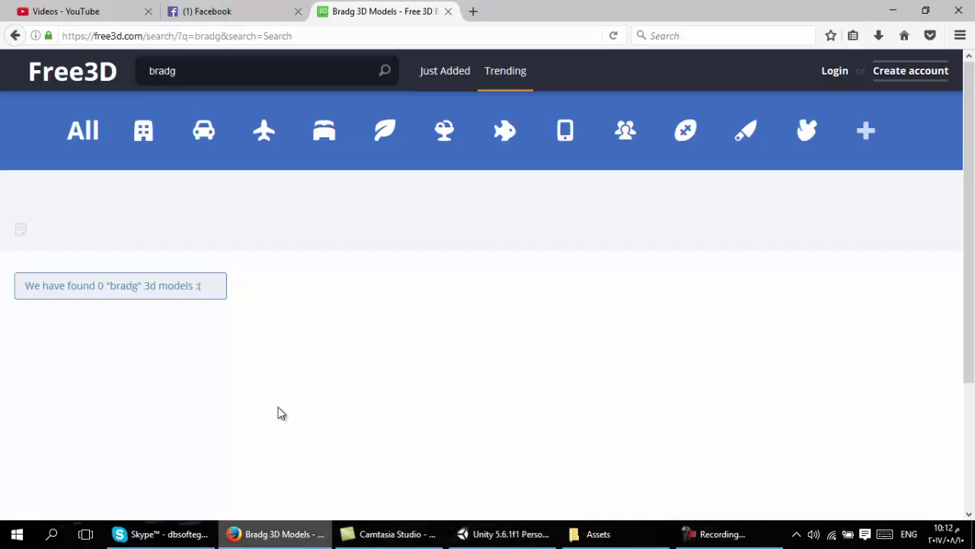
# Step: Search Free3D for 'Bridge' and filter the results to .fbx models
pyautogui.click(352, 72)
pyautogui.doubleClick(352, 71)
pyautogui.hotkey('ctrl', 'v')
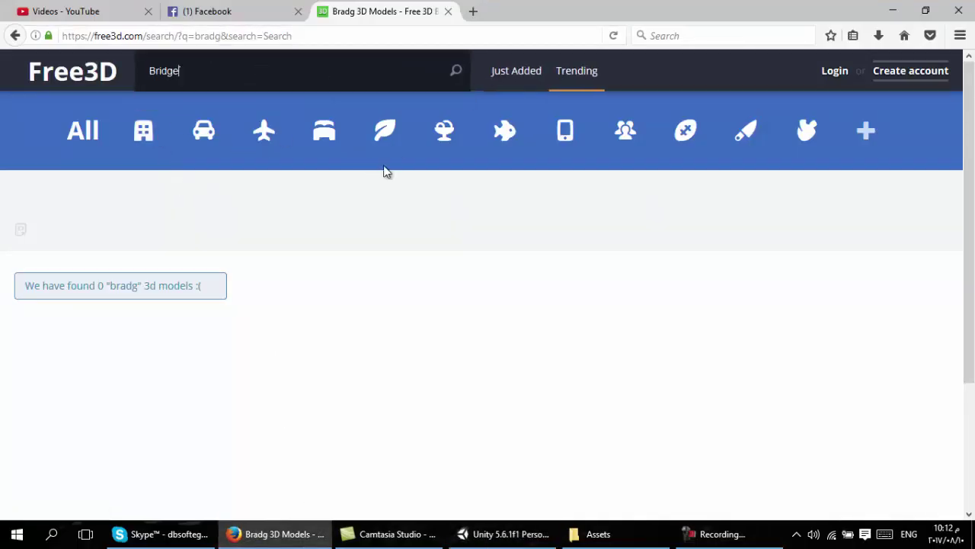
pyautogui.press('Return')
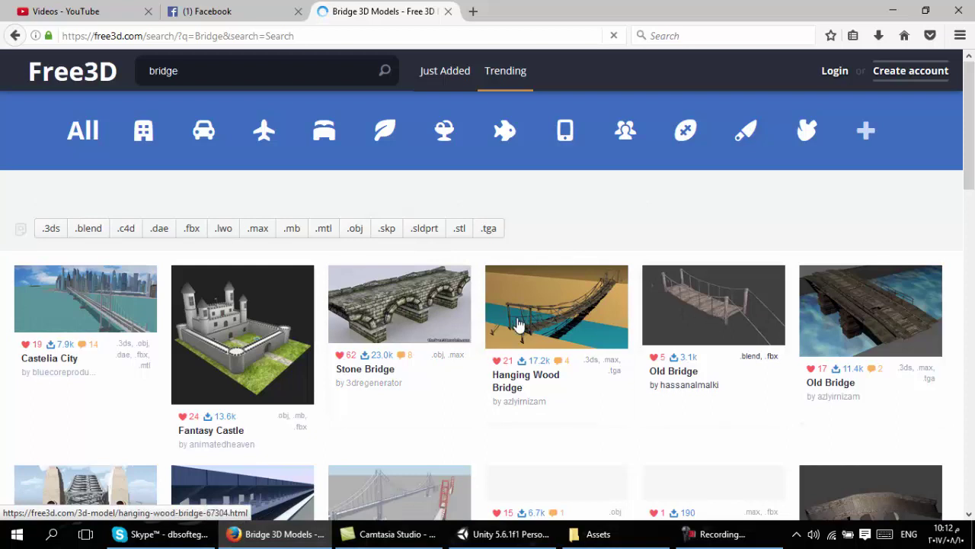
pyautogui.click(415, 284)
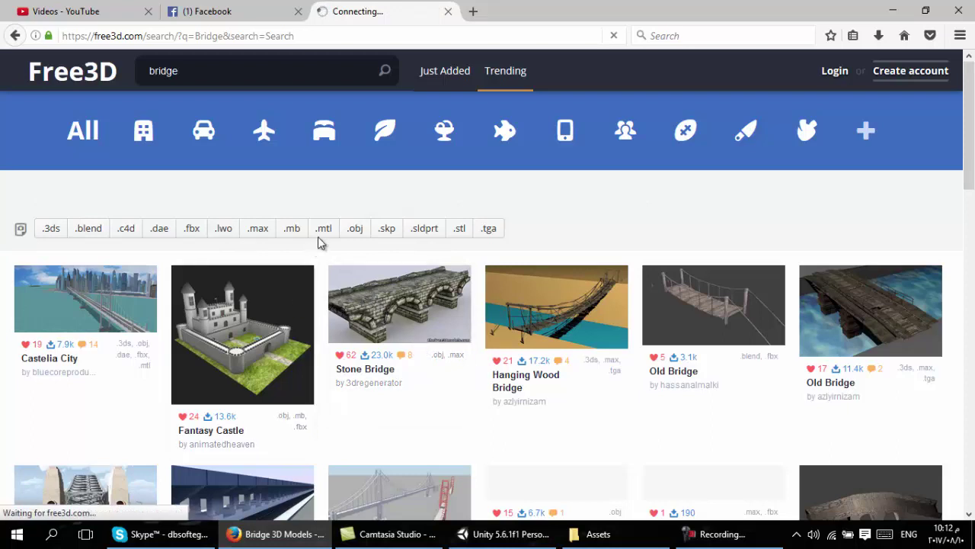
pyautogui.click(191, 233)
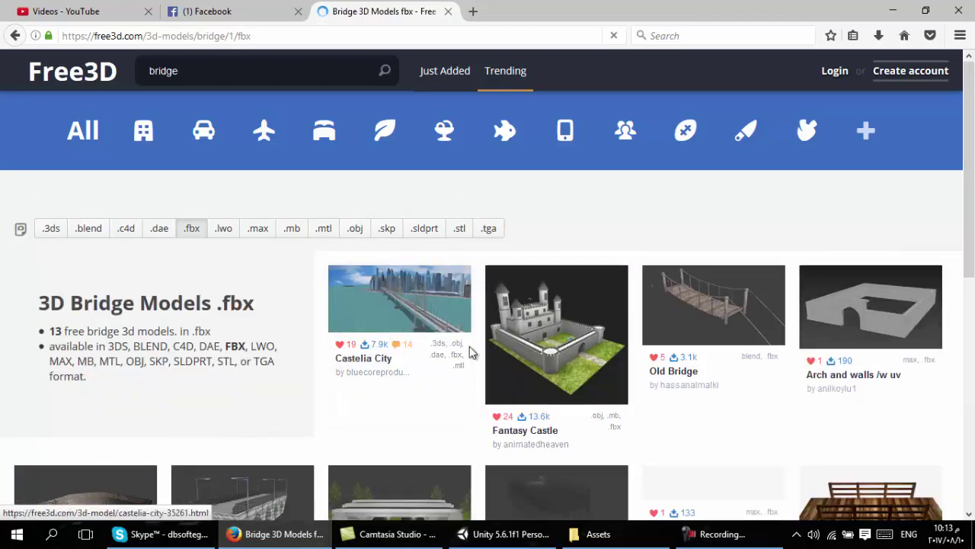
pyautogui.scroll(-5, 675, 444)
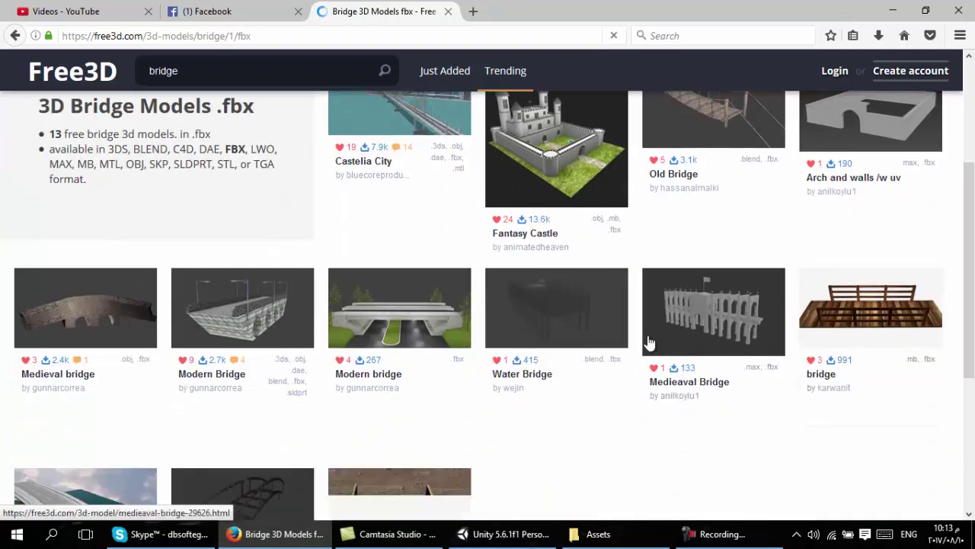
# Step: Open the Modern Bridge model page and start its download
pyautogui.click(254, 310)
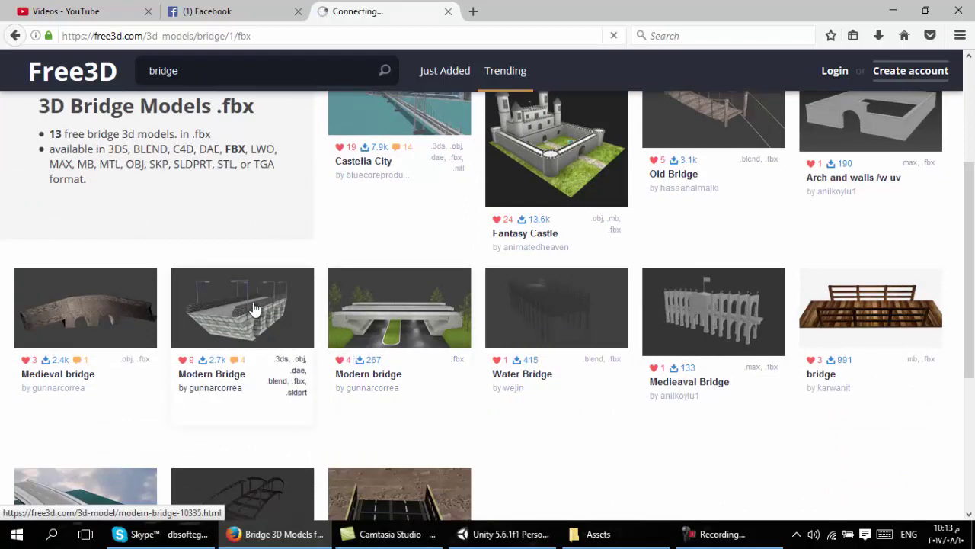
pyautogui.scroll(-8, 368, 404)
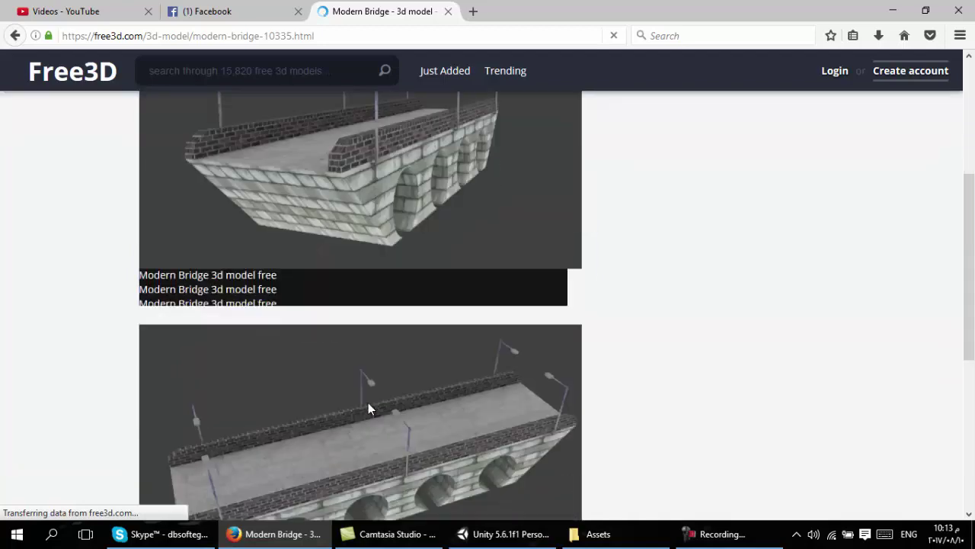
pyautogui.scroll(5, 369, 402)
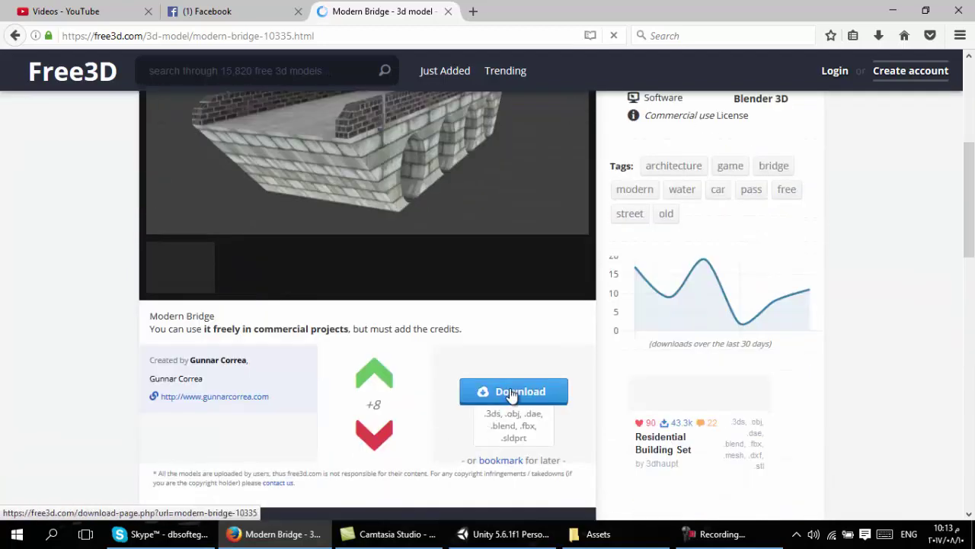
pyautogui.click(512, 392)
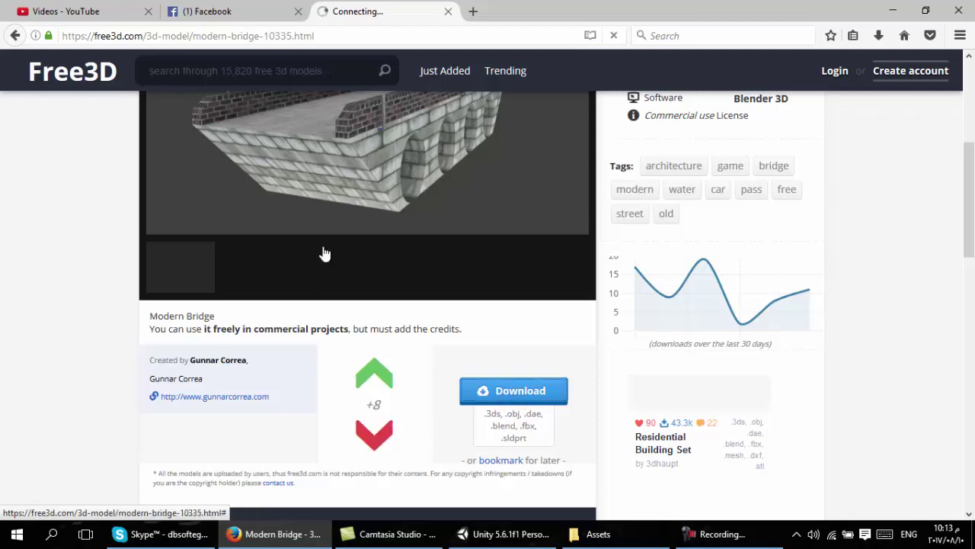
pyautogui.scroll(-3, 554, 366)
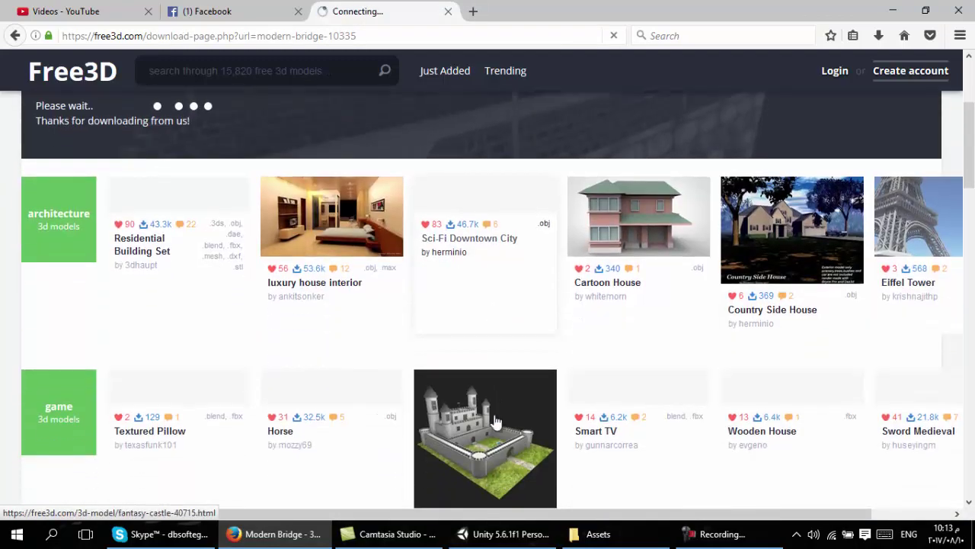
pyautogui.scroll(3, 495, 358)
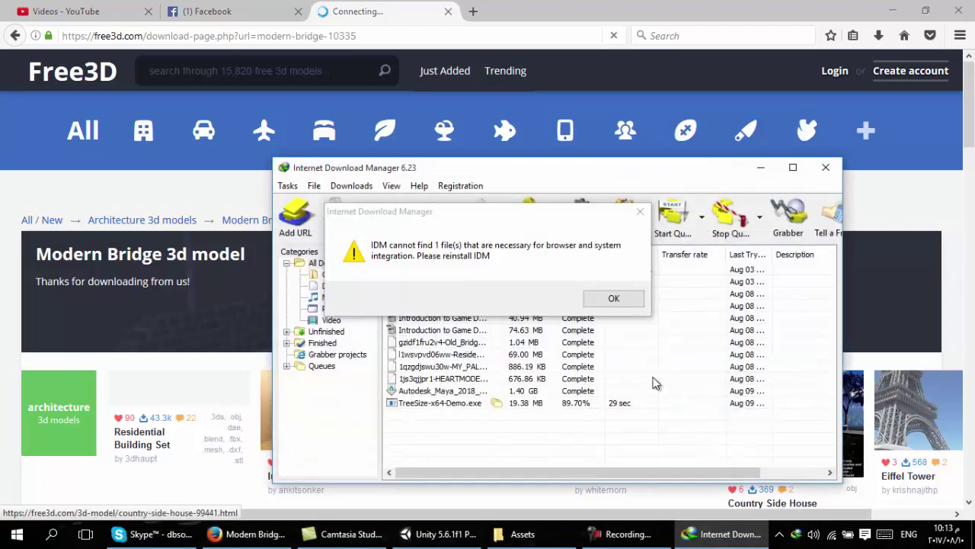
# Step: Start the 14.70 MB bridge zip downloading in IDM, close the manager, and return to Unity
pyautogui.click(614, 297)
pyautogui.click(489, 316)
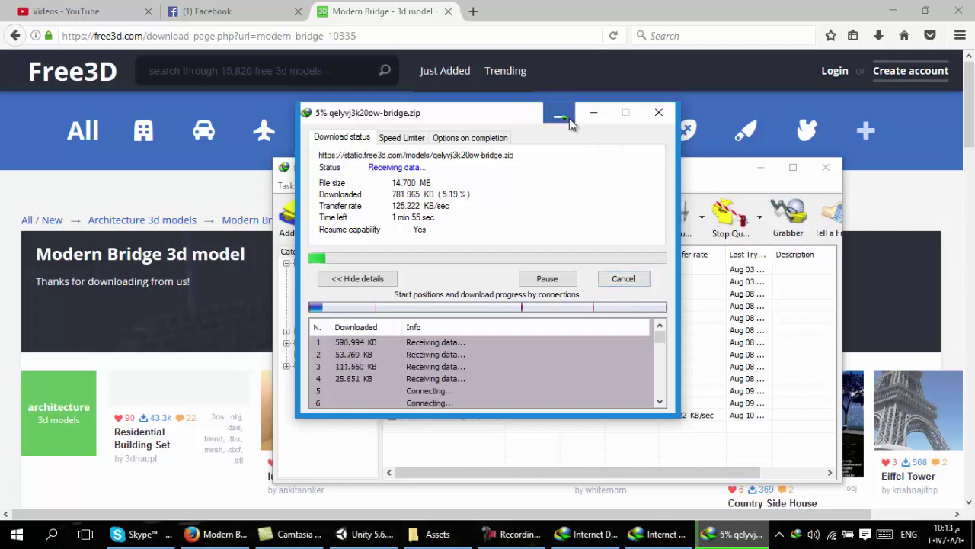
pyautogui.click(567, 117)
pyautogui.click(623, 317)
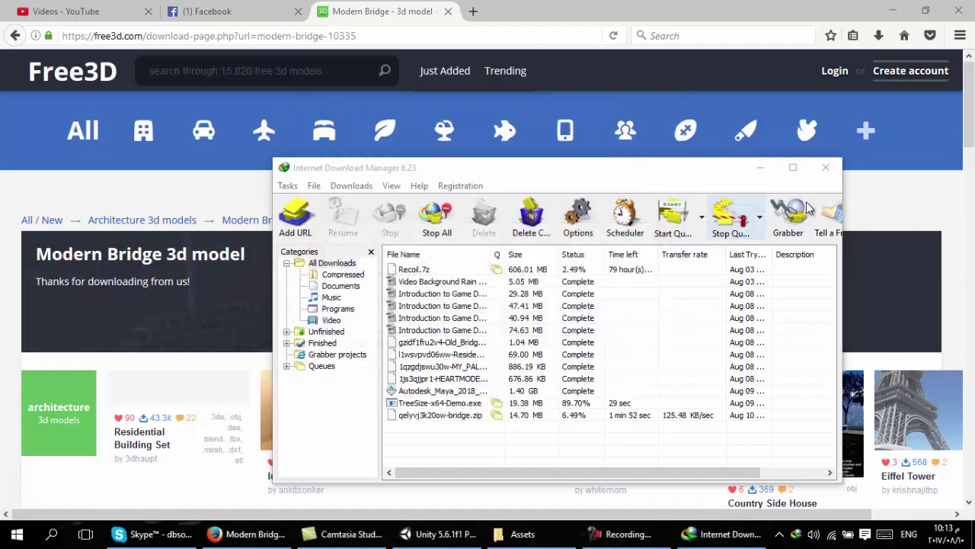
pyautogui.click(826, 167)
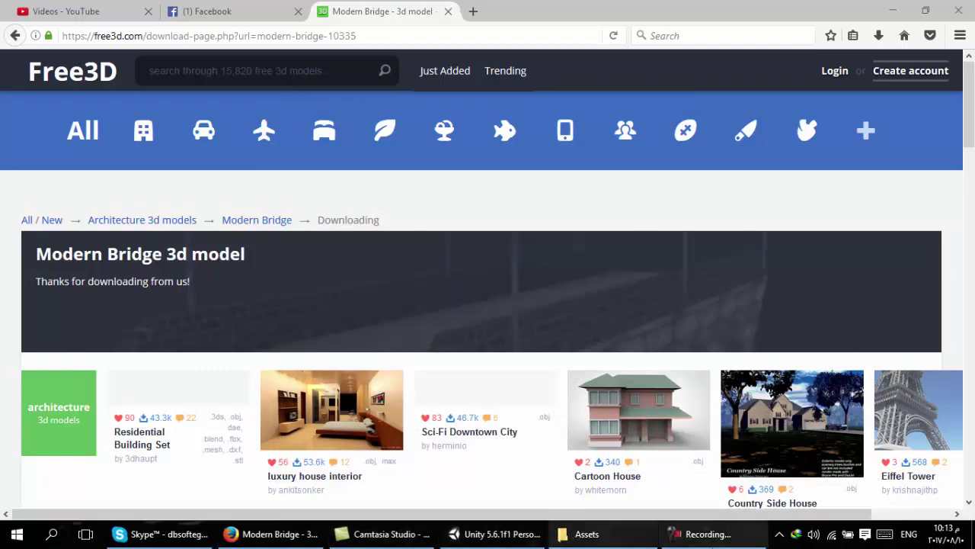
pyautogui.click(495, 534)
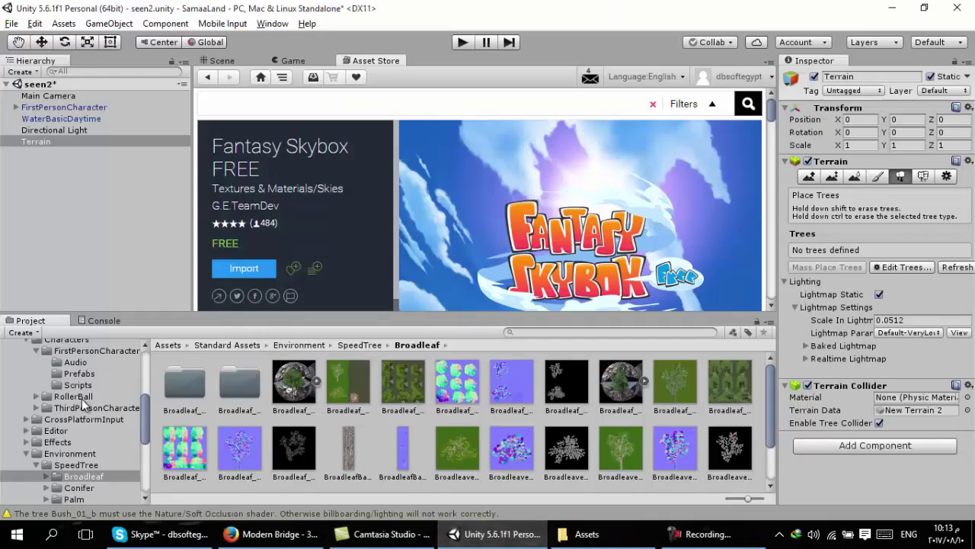
# Step: Return to the Scene view and orbit around the island terrain
pyautogui.click(223, 61)
pyautogui.keyDown('alt'); pyautogui.moveTo(321, 135); pyautogui.dragTo(268, 231); pyautogui.keyUp('alt')
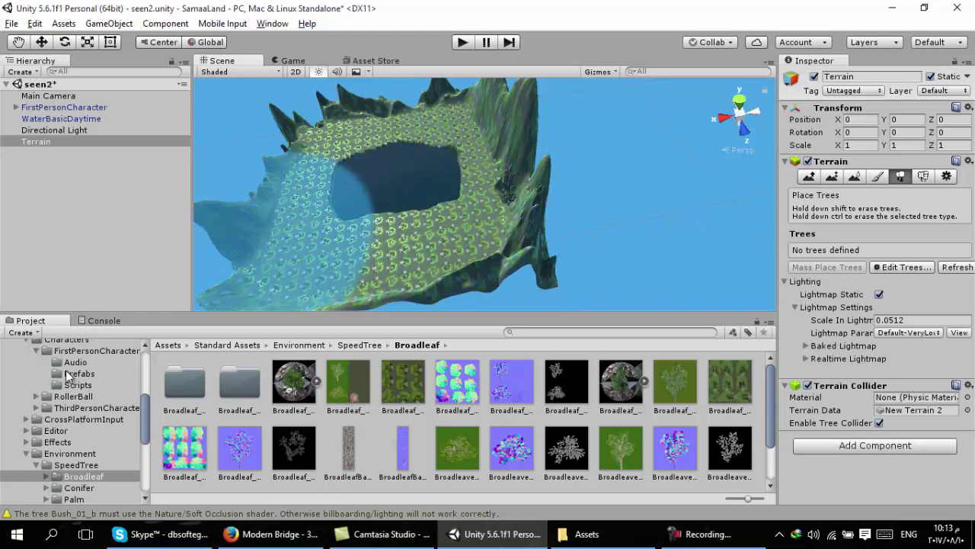
pyautogui.scroll(-5, 39, 433)
pyautogui.scroll(-4, 40, 433)
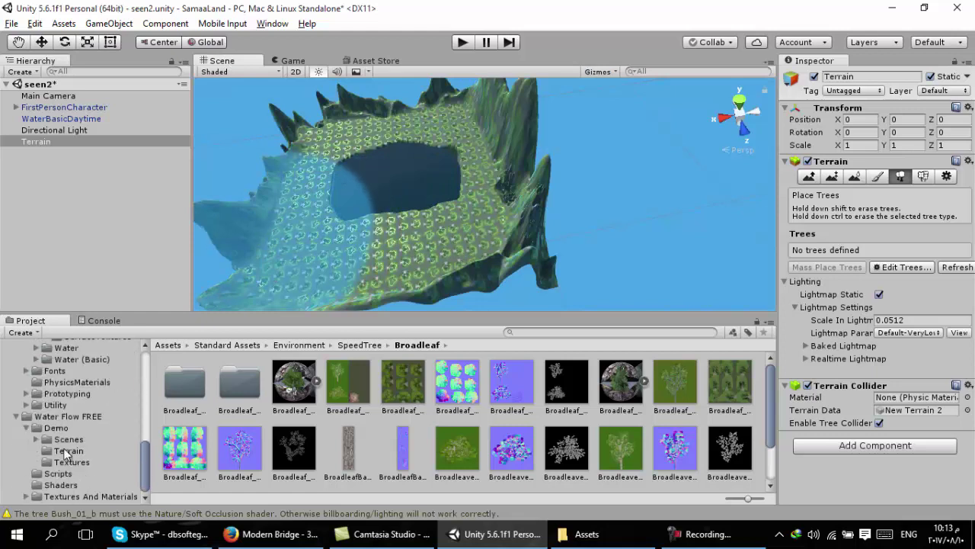
# Step: Collapse Water Flow FREE, Characters and Standard Assets, then open Residential Buildings Set
pyautogui.click(17, 417)
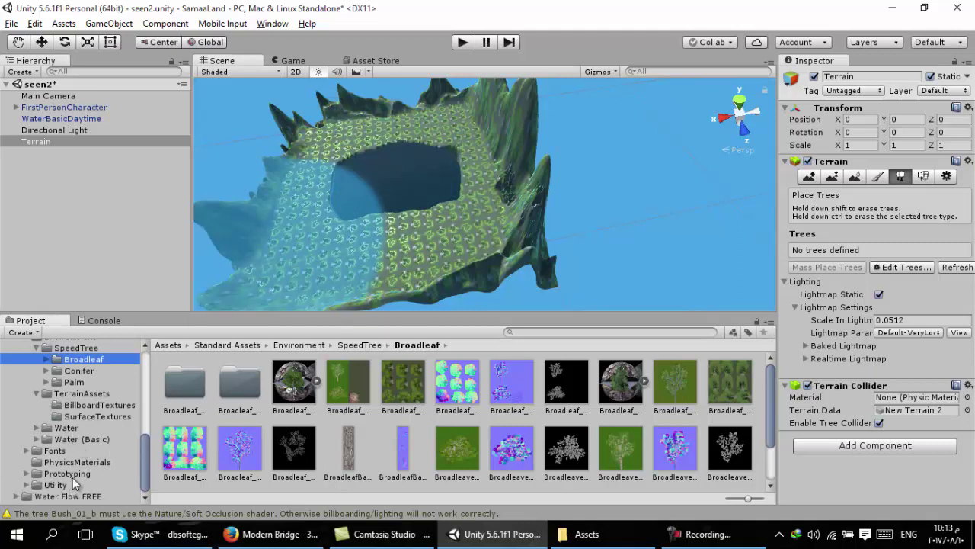
pyautogui.scroll(5, 73, 477)
pyautogui.click(27, 350)
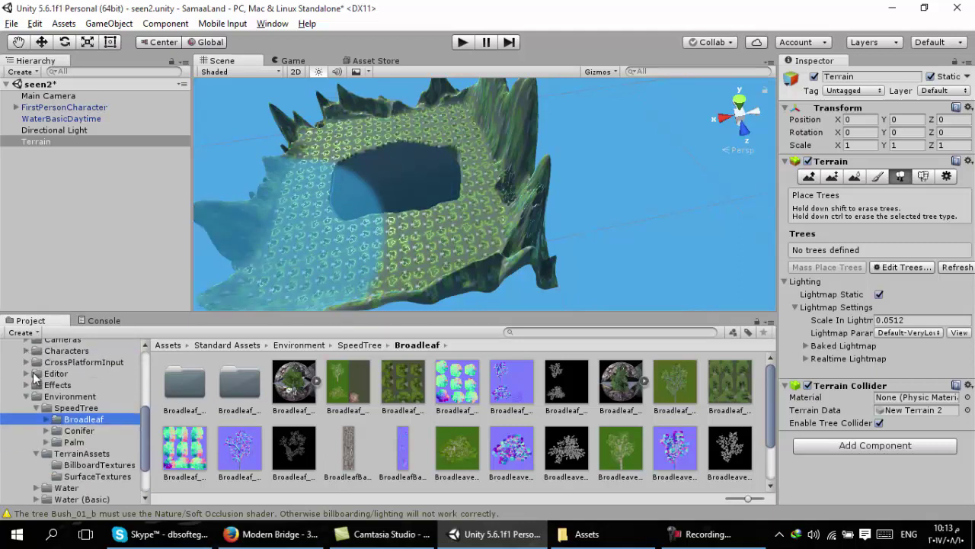
pyautogui.scroll(2, 34, 411)
pyautogui.scroll(3, 22, 430)
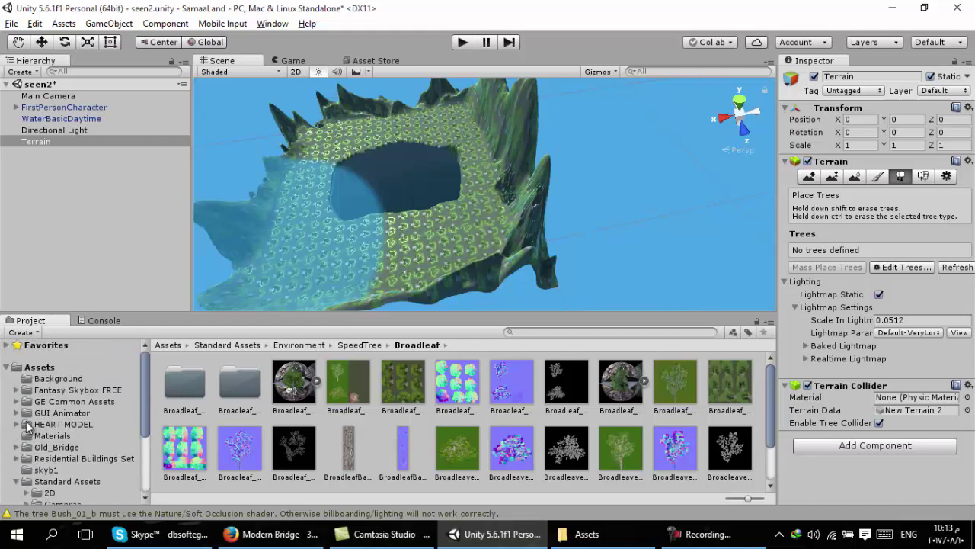
pyautogui.click(86, 403)
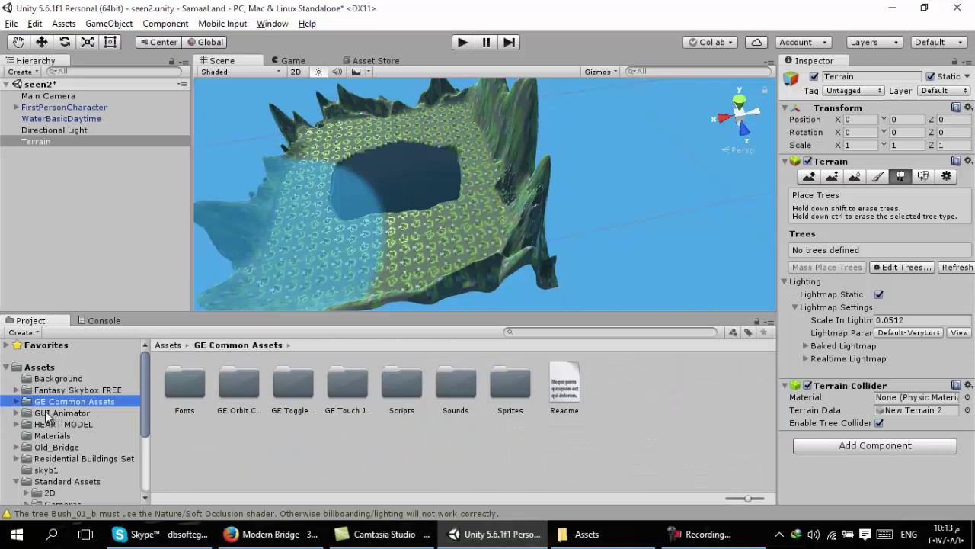
pyautogui.click(79, 448)
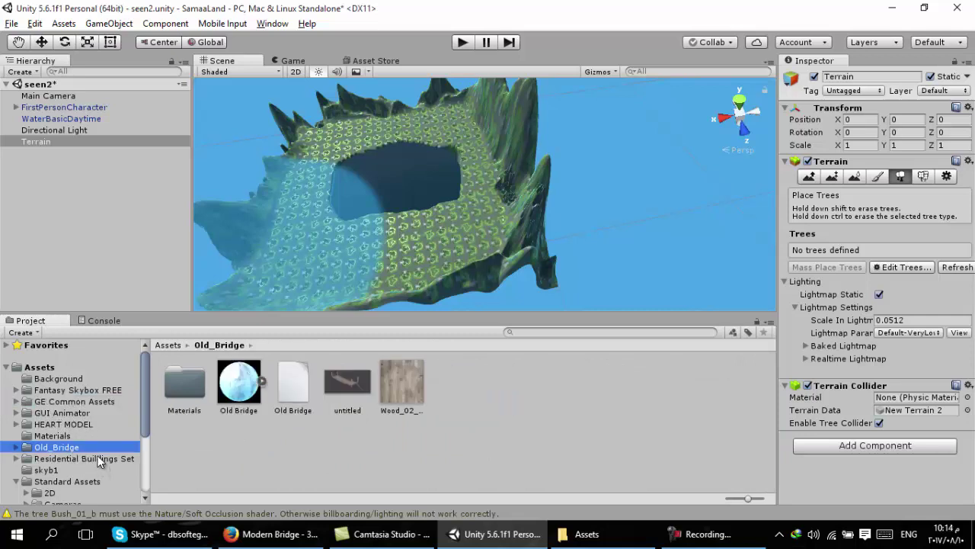
pyautogui.click(99, 460)
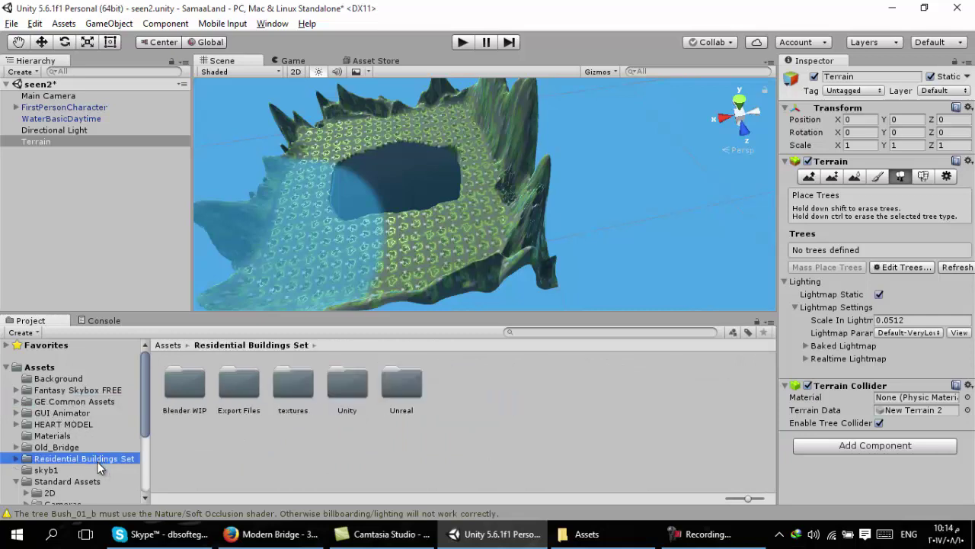
pyautogui.click(16, 481)
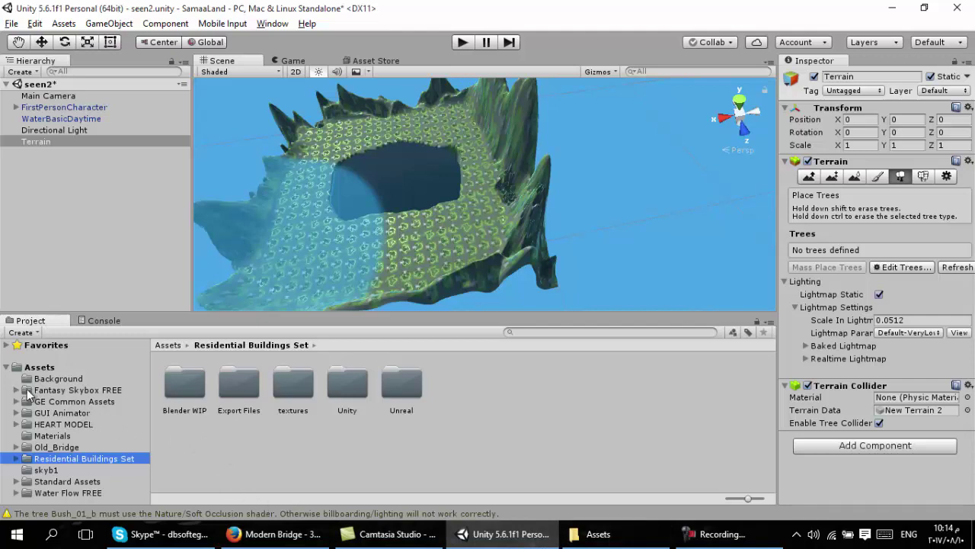
# Step: Start a Project asset search for the building assets
pyautogui.click(570, 333)
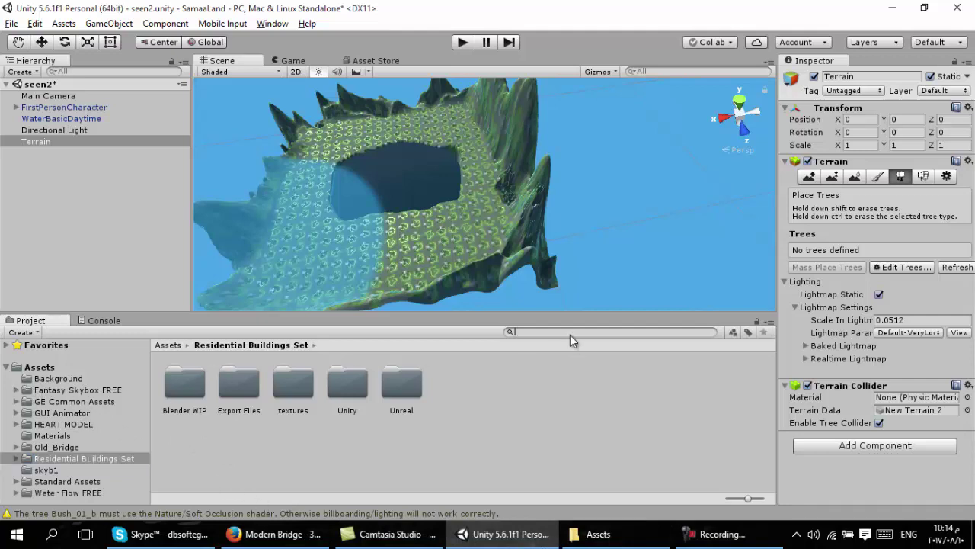
pyautogui.write('bul')
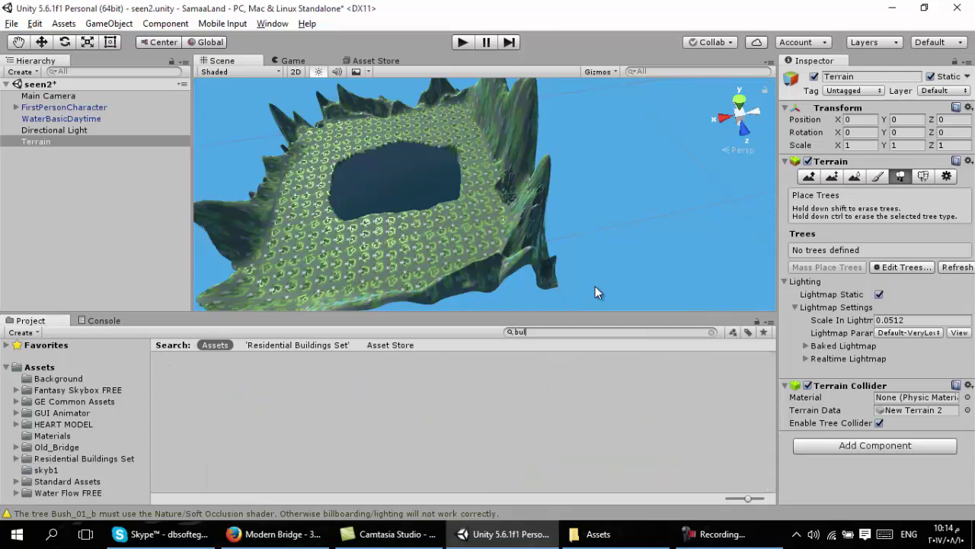
pyautogui.press('BackSpace')
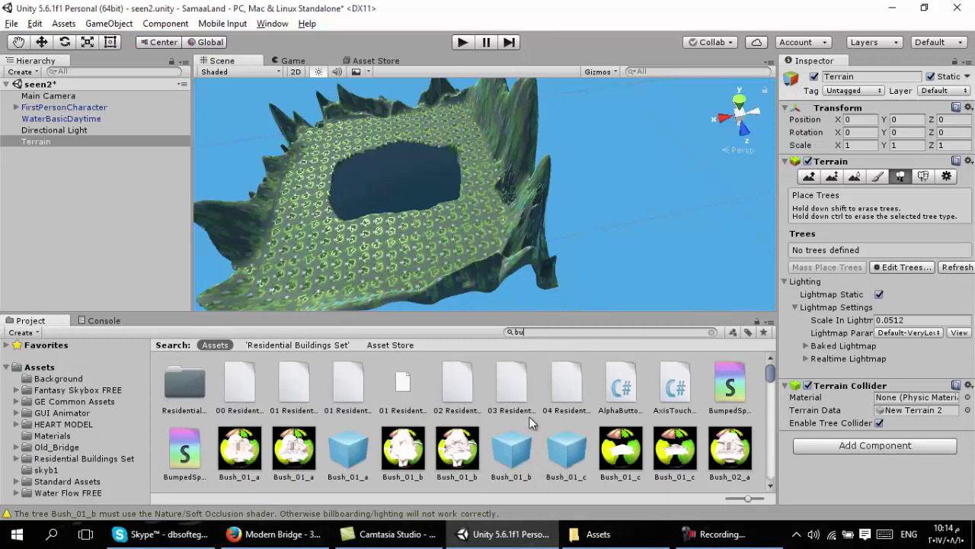
pyautogui.write('id')
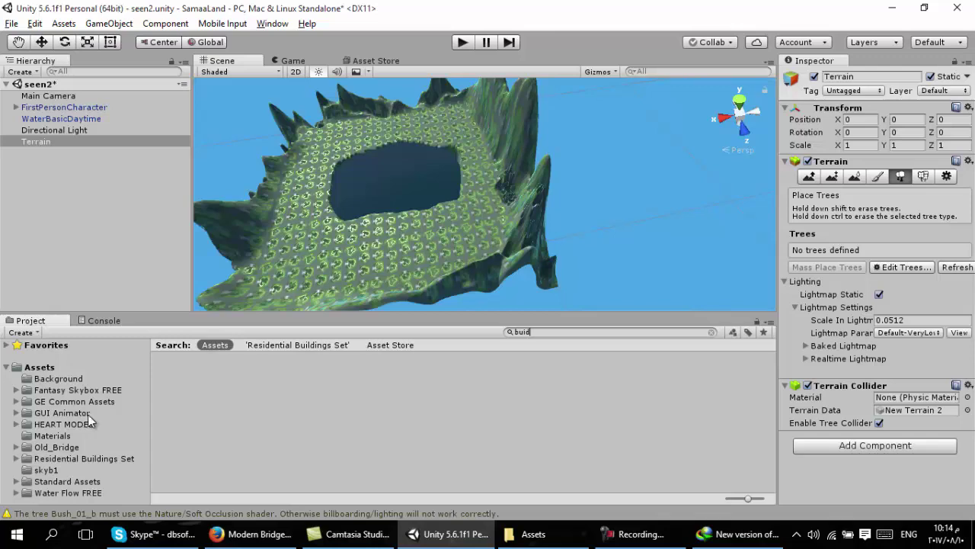
# Step: Check the bridge.zip download progress in IDM, then open the Residential Buildings Set folder
pyautogui.click(544, 328)
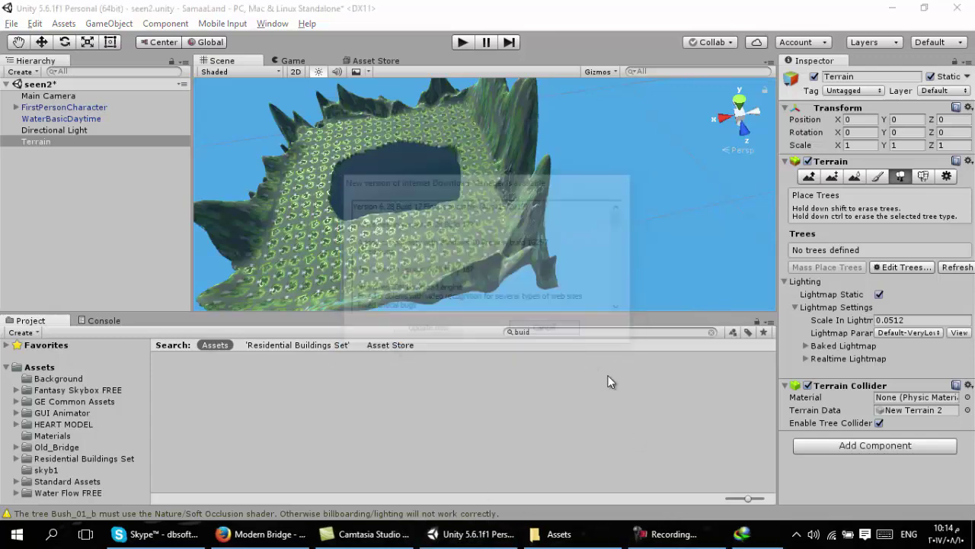
pyautogui.click(796, 534)
pyautogui.rightClick(771, 460)
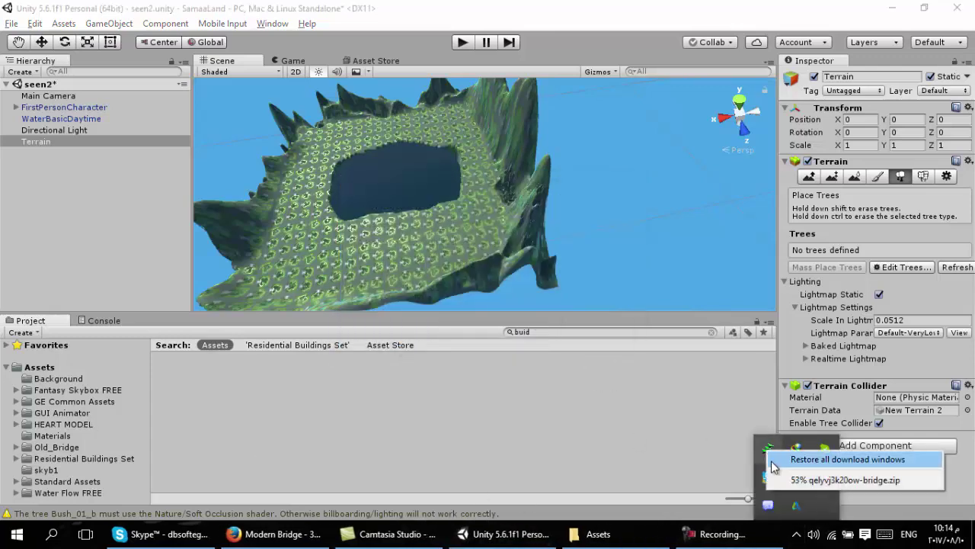
pyautogui.click(774, 460)
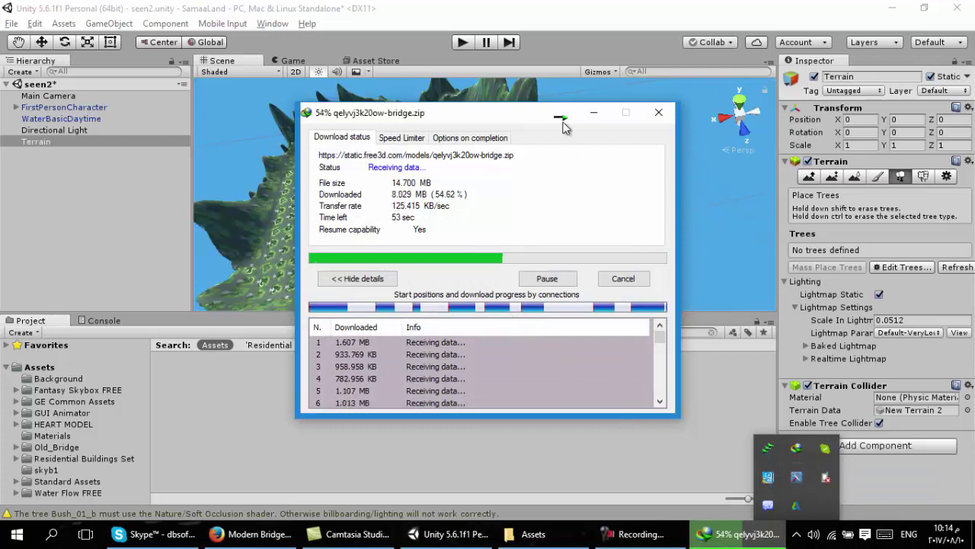
pyautogui.click(594, 112)
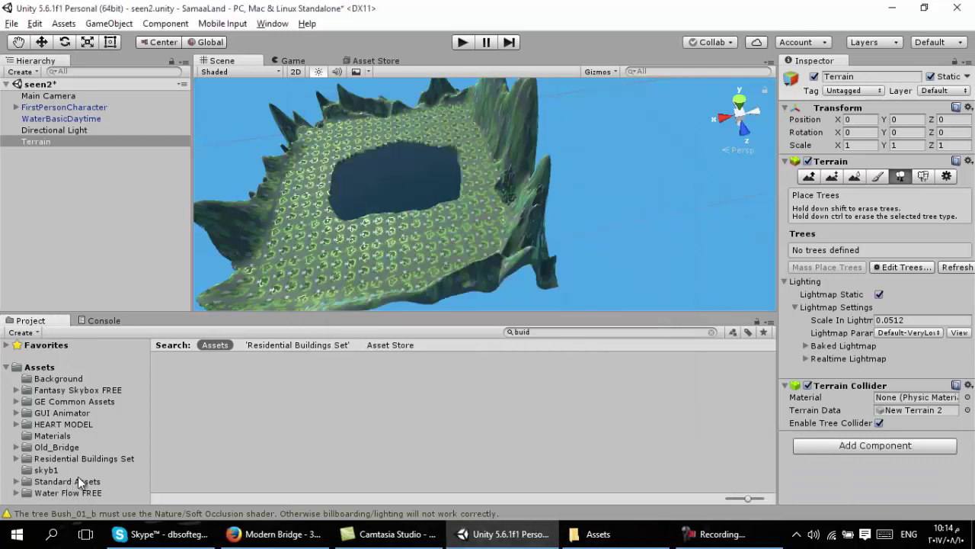
pyautogui.click(112, 457)
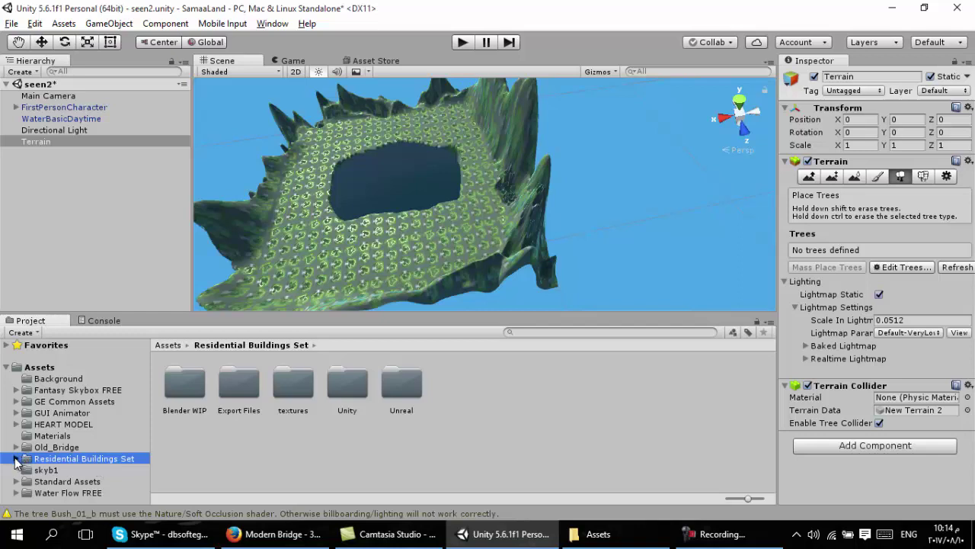
pyautogui.click(21, 460)
pyautogui.click(84, 470)
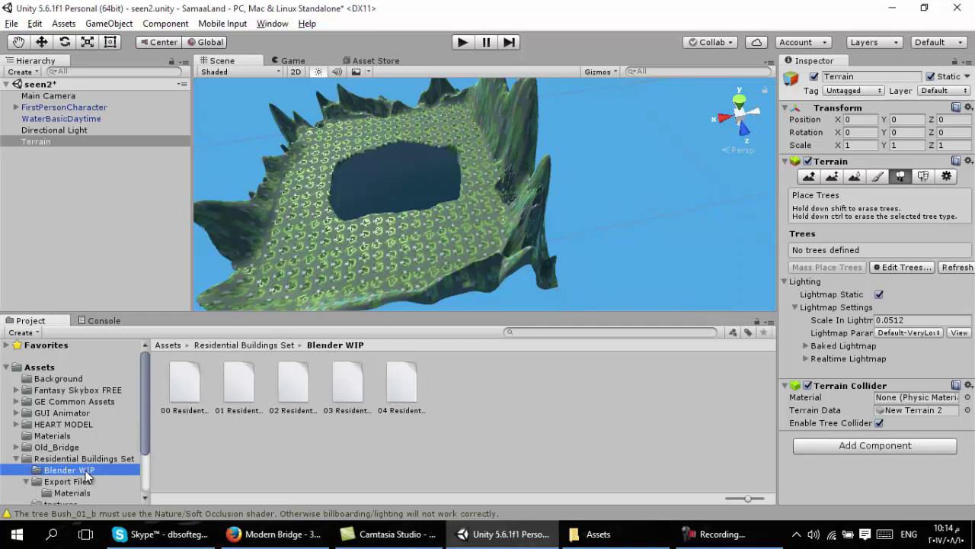
pyautogui.scroll(-3, 41, 463)
pyautogui.click(80, 429)
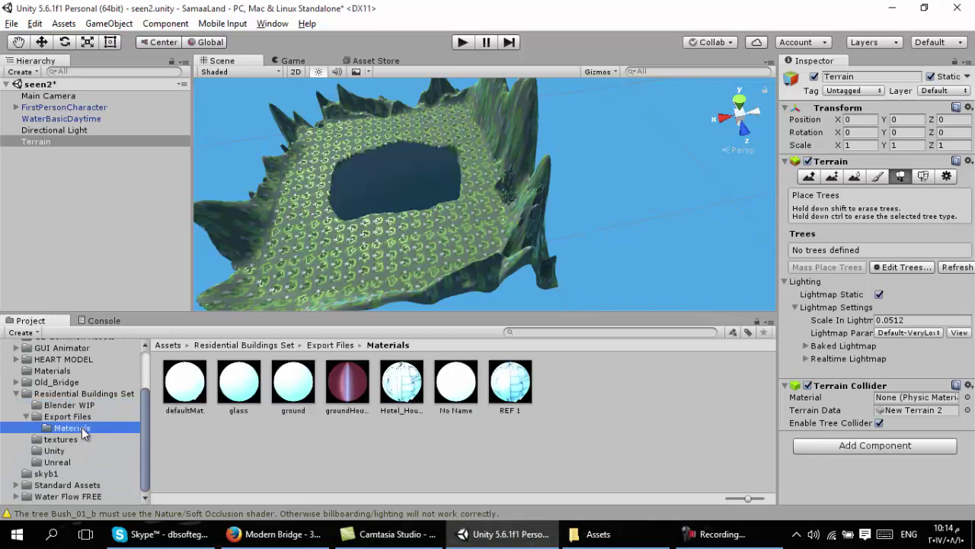
pyautogui.click(56, 461)
pyautogui.click(54, 455)
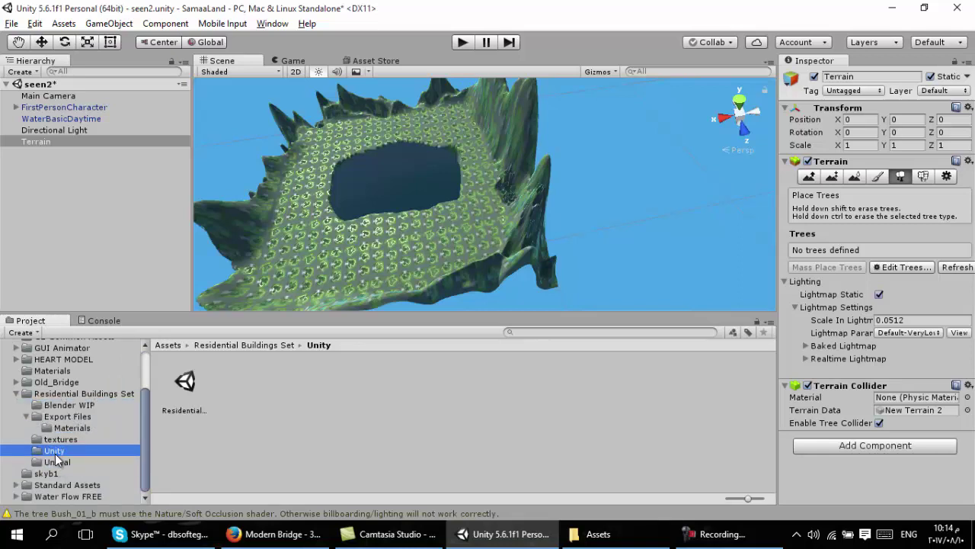
pyautogui.click(60, 439)
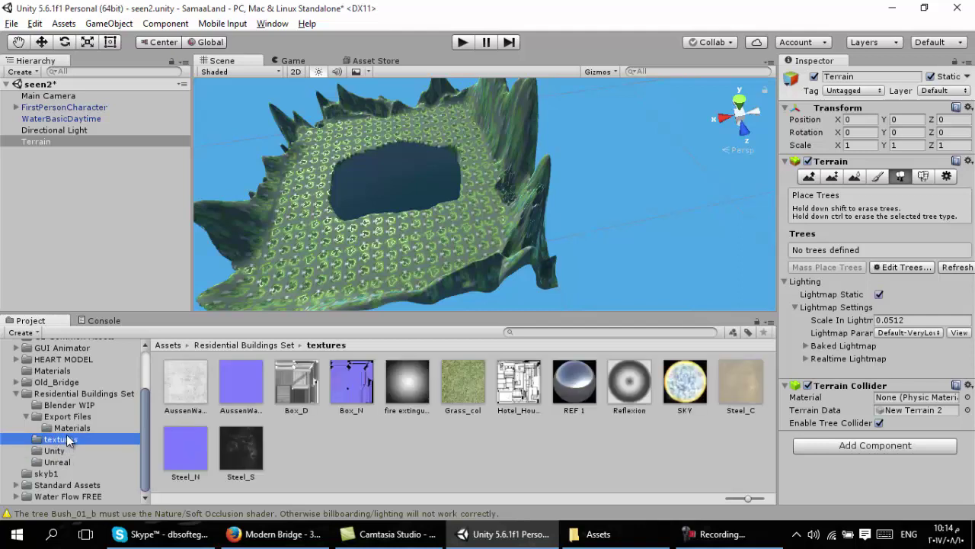
pyautogui.click(61, 427)
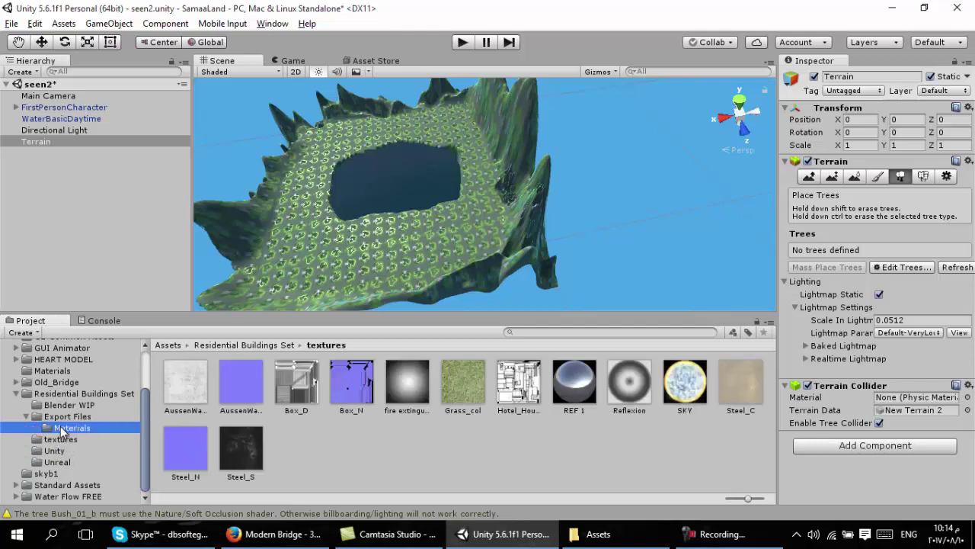
pyautogui.click(194, 388)
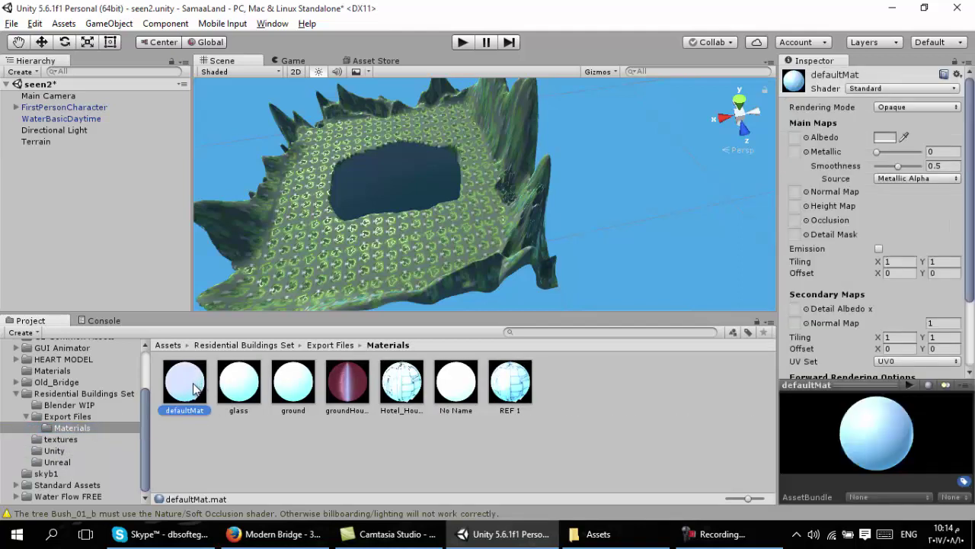
pyautogui.click(61, 439)
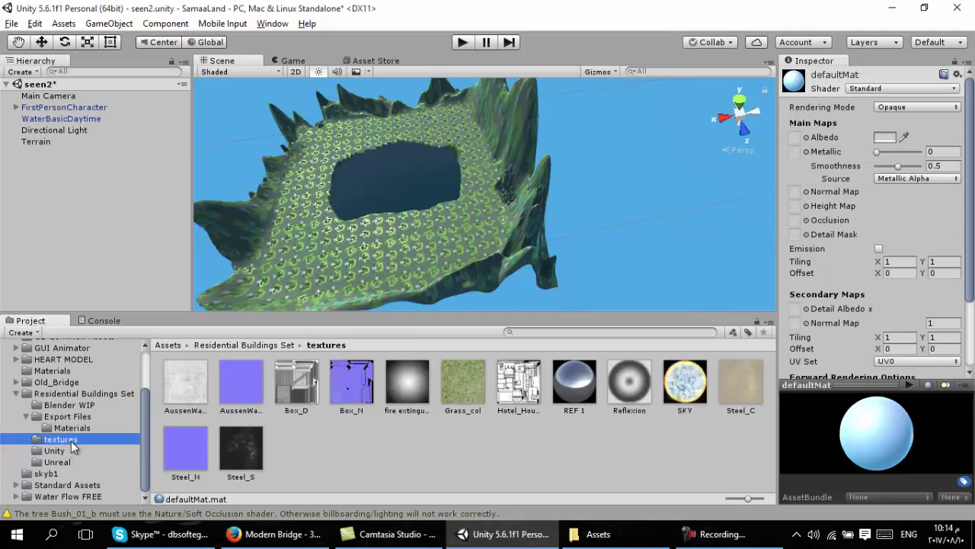
pyautogui.click(401, 391)
pyautogui.click(345, 389)
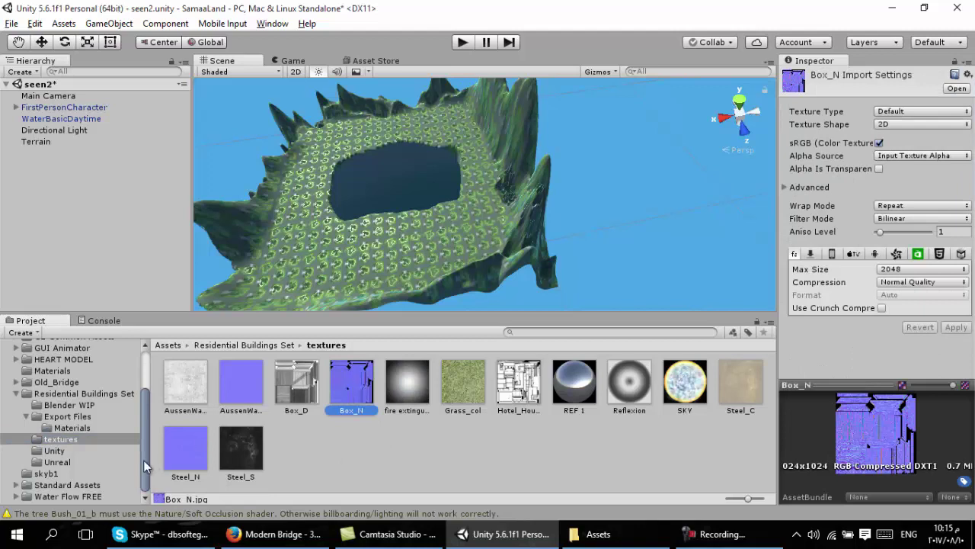
pyautogui.click(59, 451)
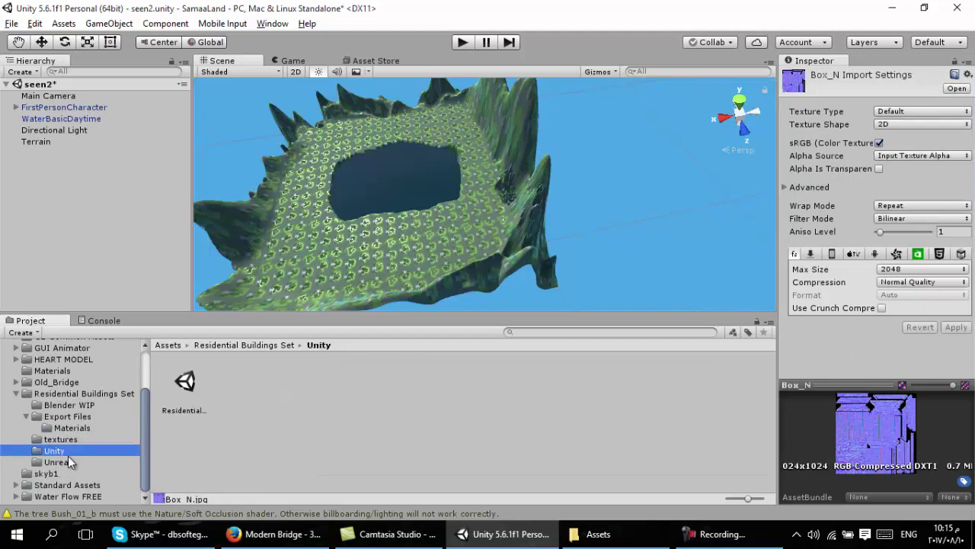
pyautogui.click(67, 458)
pyautogui.click(202, 374)
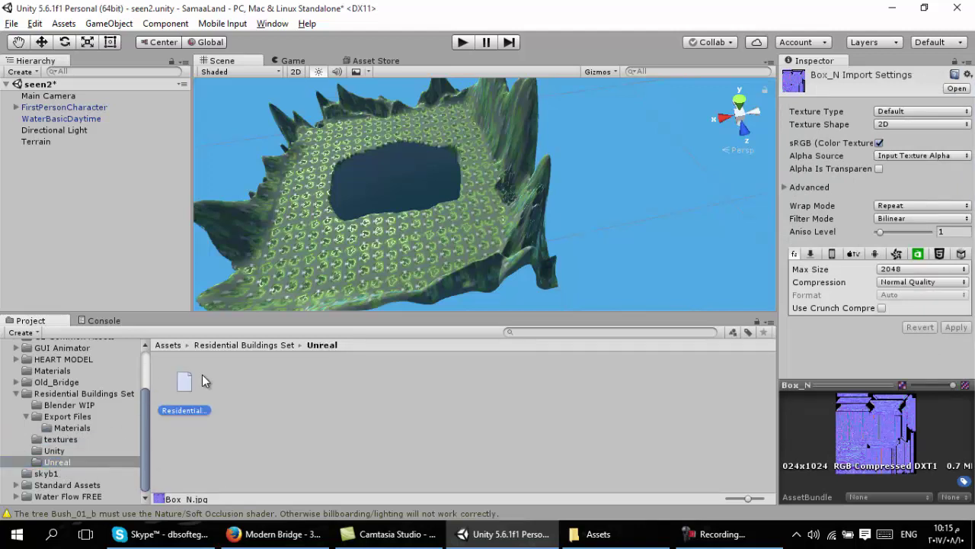
pyautogui.click(60, 394)
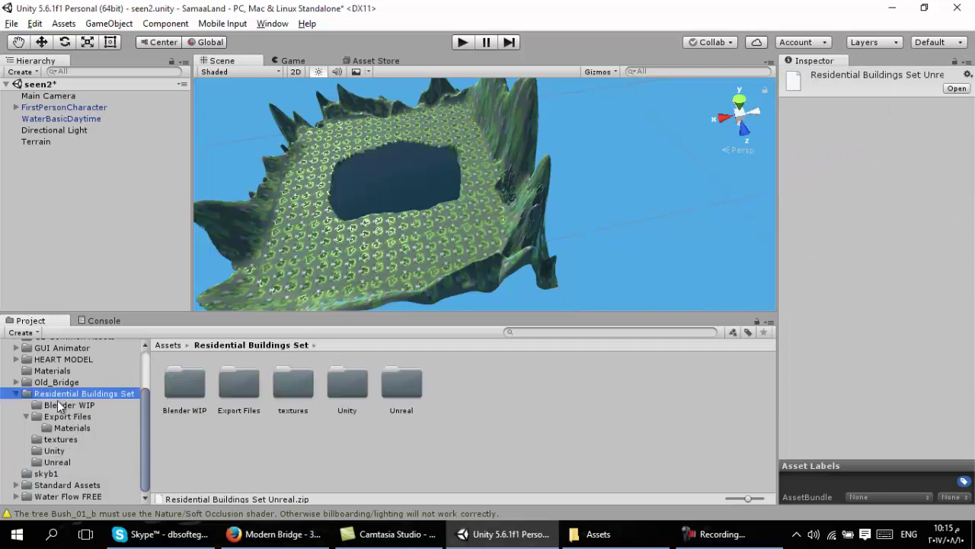
# Step: Drag a Residential building model from Blender WIP/Export Files into the scene and scale it up
pyautogui.moveTo(241, 269); pyautogui.dragTo(340, 264)
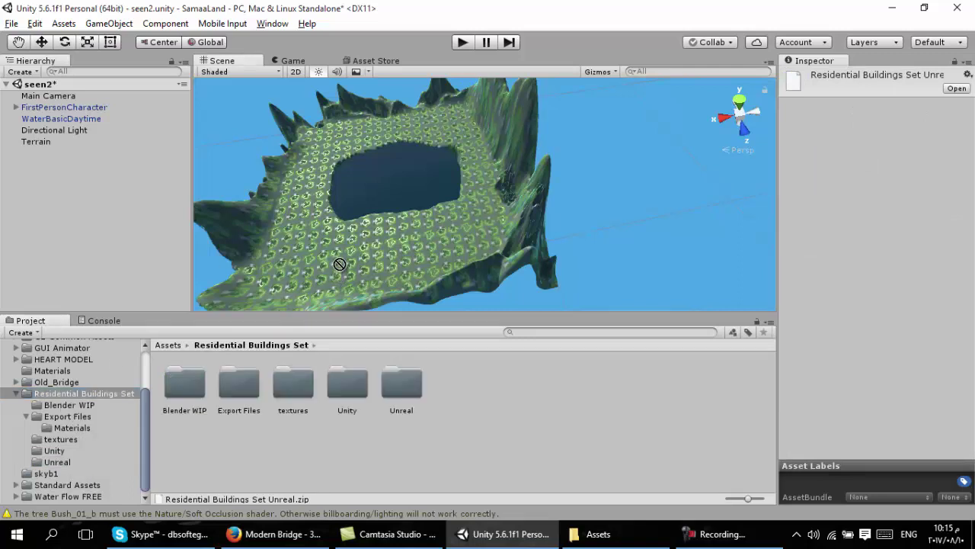
pyautogui.doubleClick(188, 387)
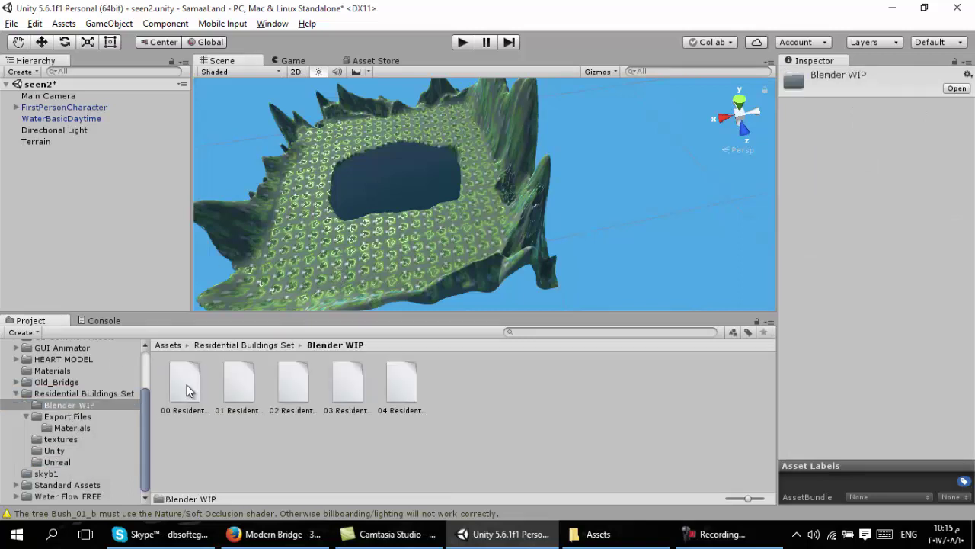
pyautogui.click(79, 418)
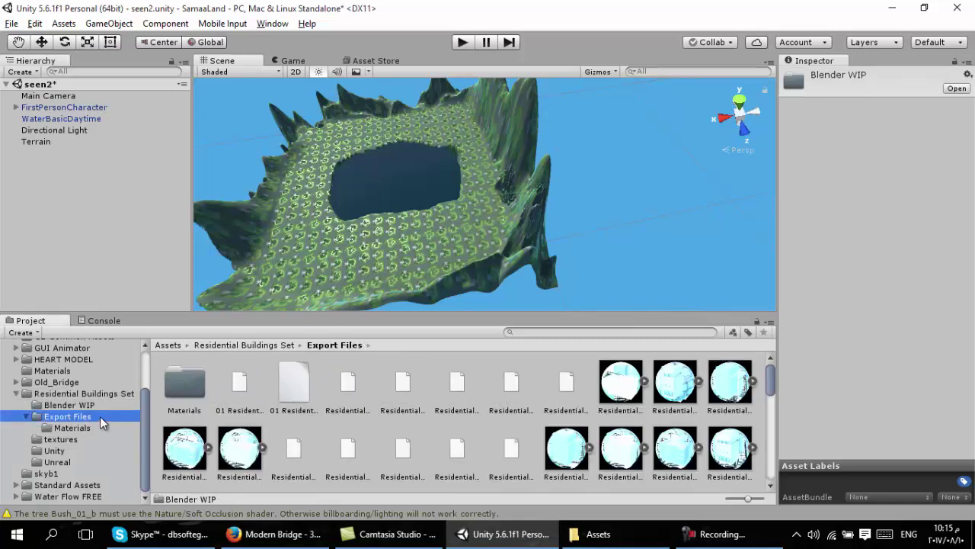
pyautogui.scroll(-1, 299, 439)
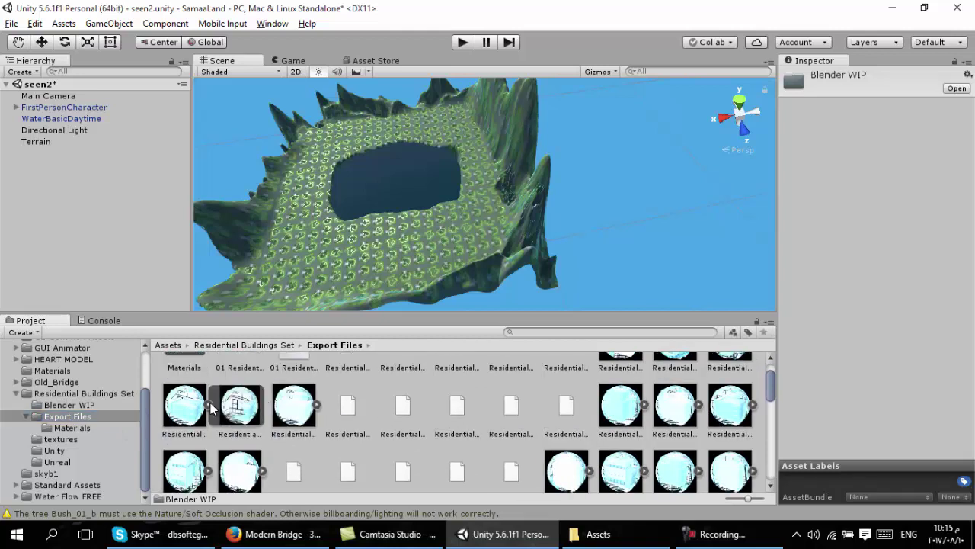
pyautogui.moveTo(244, 411)
pyautogui.mouseDown()
pyautogui.moveTo(348, 284)
pyautogui.moveTo(347, 259)
pyautogui.mouseUp()
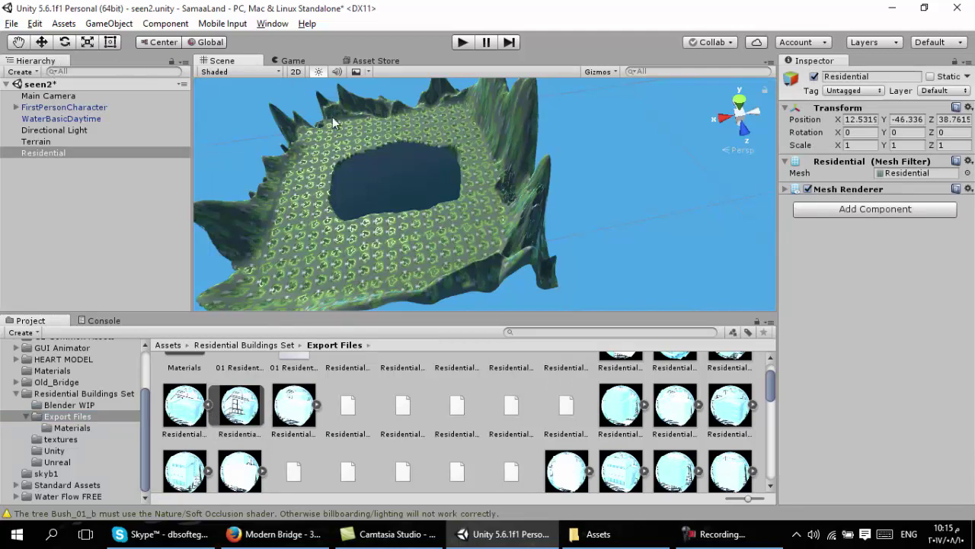
pyautogui.click(89, 40)
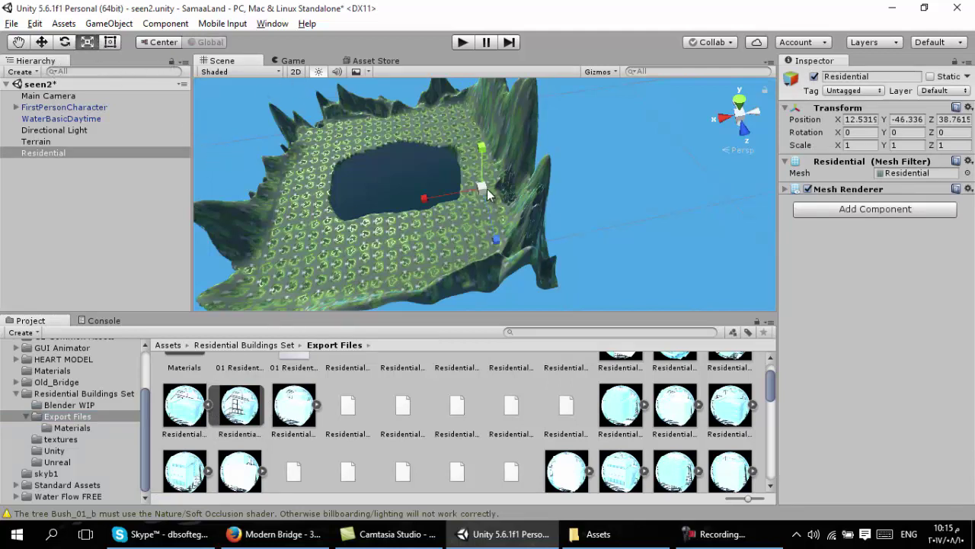
pyautogui.moveTo(487, 188)
pyautogui.mouseDown()
pyautogui.moveTo(532, 94)
pyautogui.moveTo(498, 114)
pyautogui.mouseUp()
# Step: Replace it with the Residential Buildings 001.3ds model, scaled up to about 9.07
pyautogui.click(43, 155)
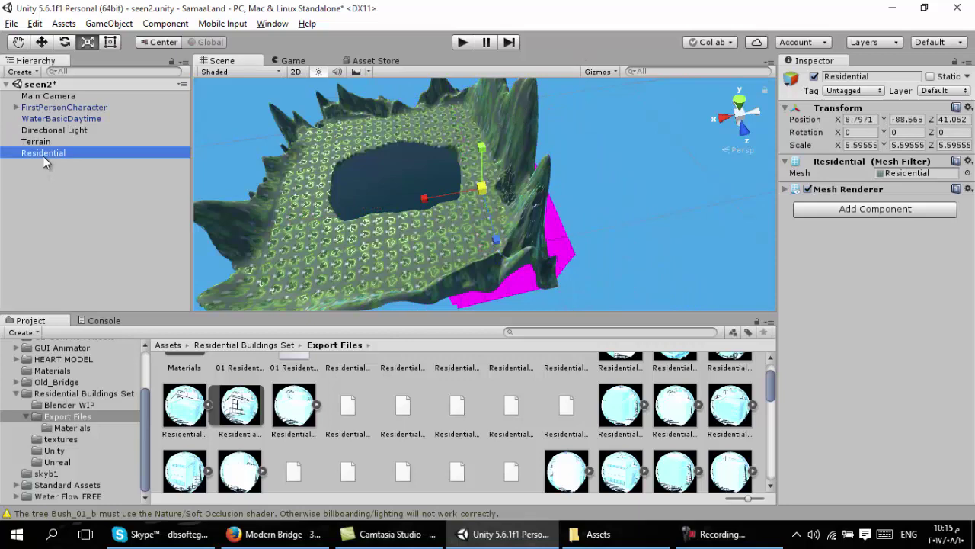
pyautogui.press('Delete')
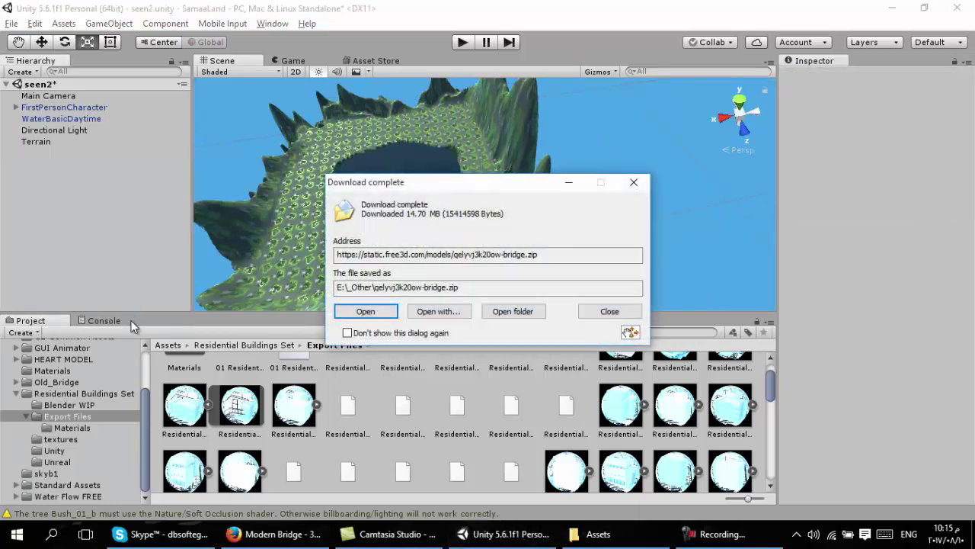
pyautogui.click(563, 183)
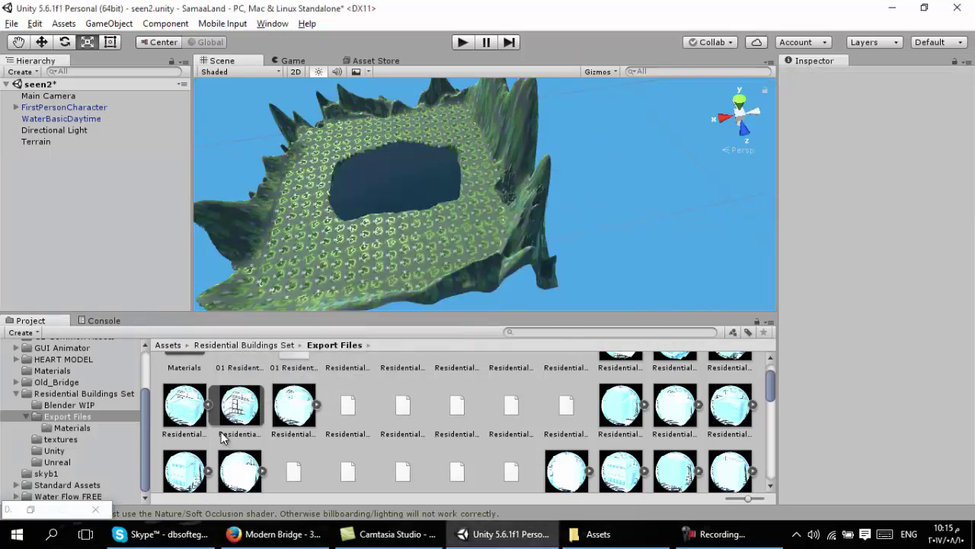
pyautogui.click(242, 408)
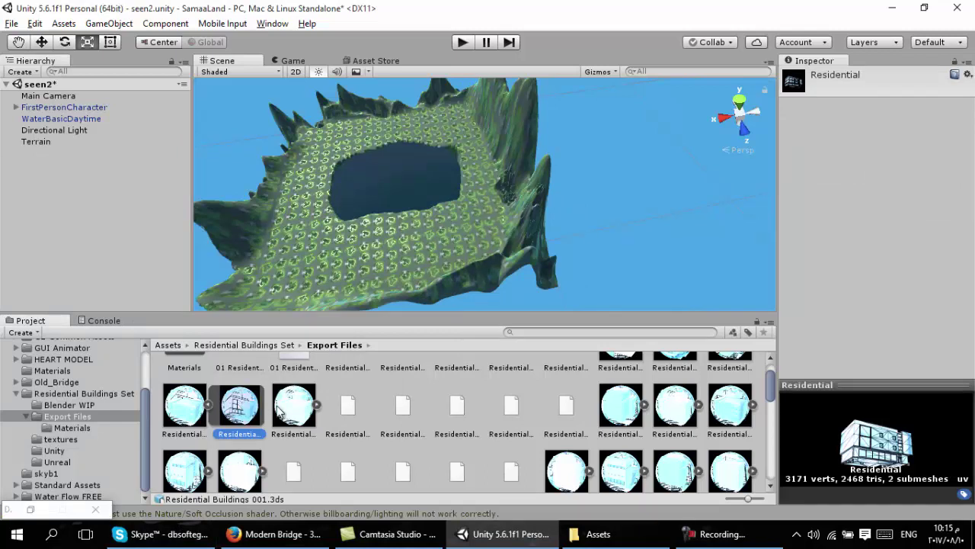
pyautogui.click(297, 403)
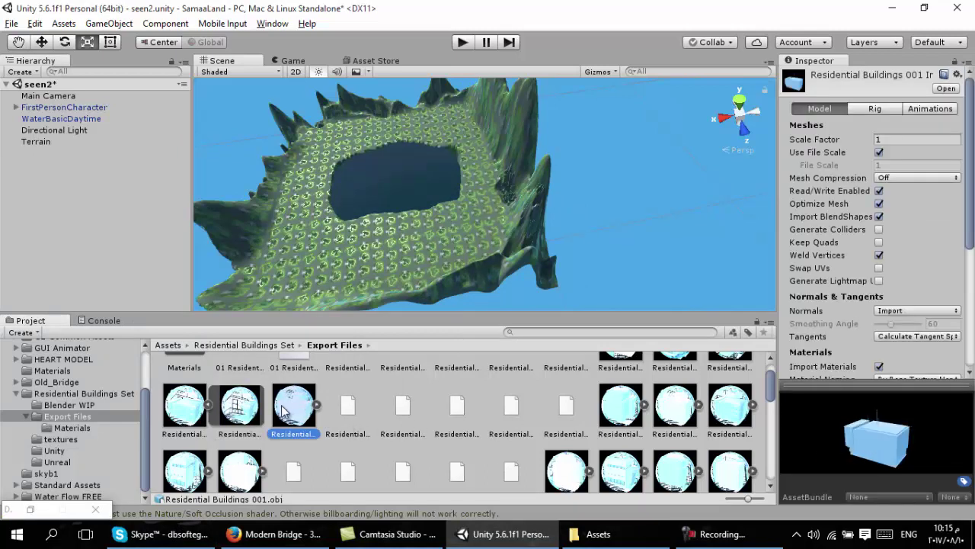
pyautogui.click(242, 410)
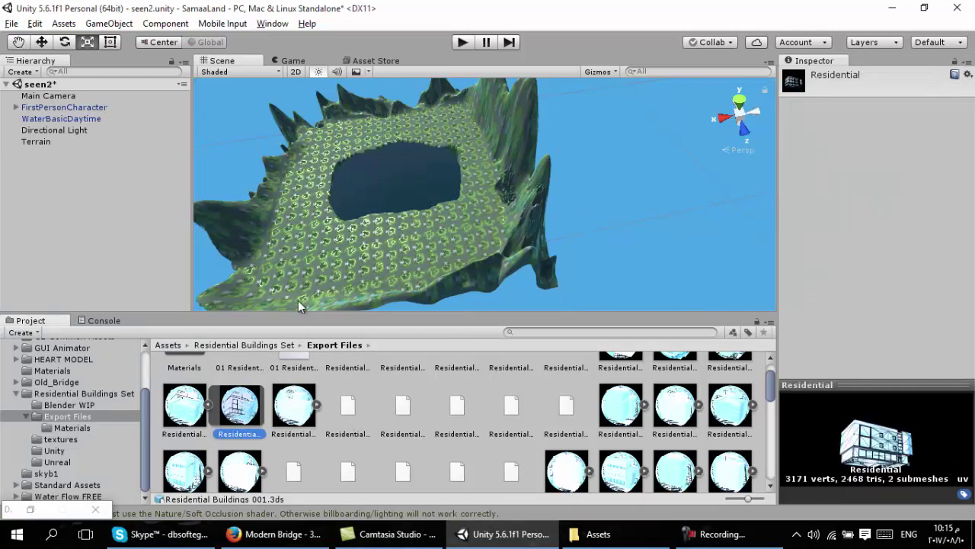
pyautogui.moveTo(308, 240); pyautogui.dragTo(308, 239)
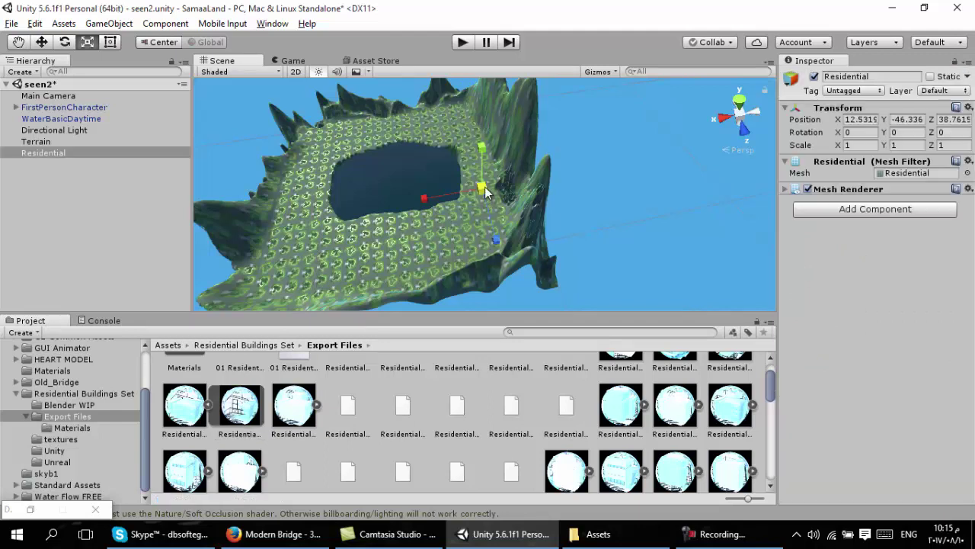
pyautogui.moveTo(484, 192)
pyautogui.mouseDown()
pyautogui.moveTo(485, 180)
pyautogui.moveTo(556, 138)
pyautogui.mouseUp()
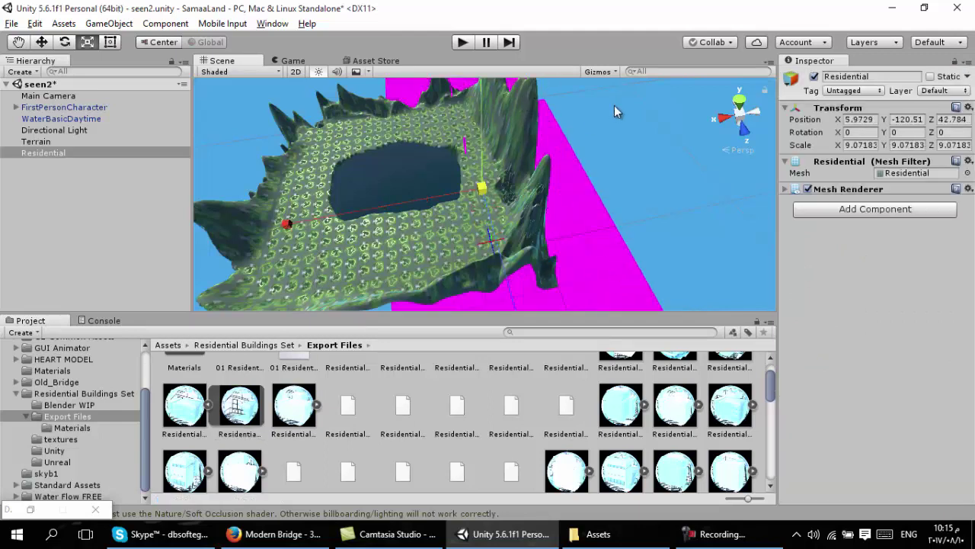
# Step: Raise the Residential mesh, shrink it roughly by half, and shift it sideways along X
pyautogui.click(42, 43)
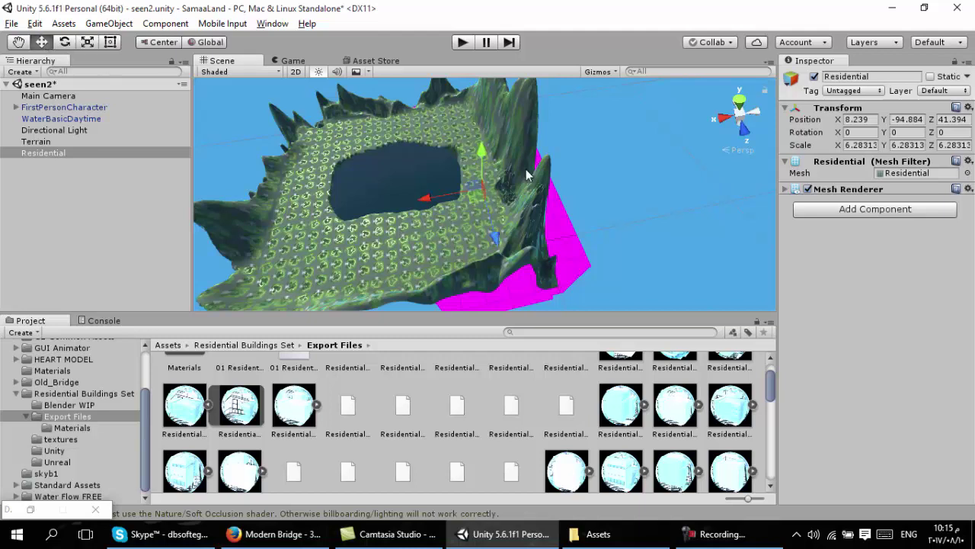
pyautogui.moveTo(482, 154); pyautogui.dragTo(480, 105)
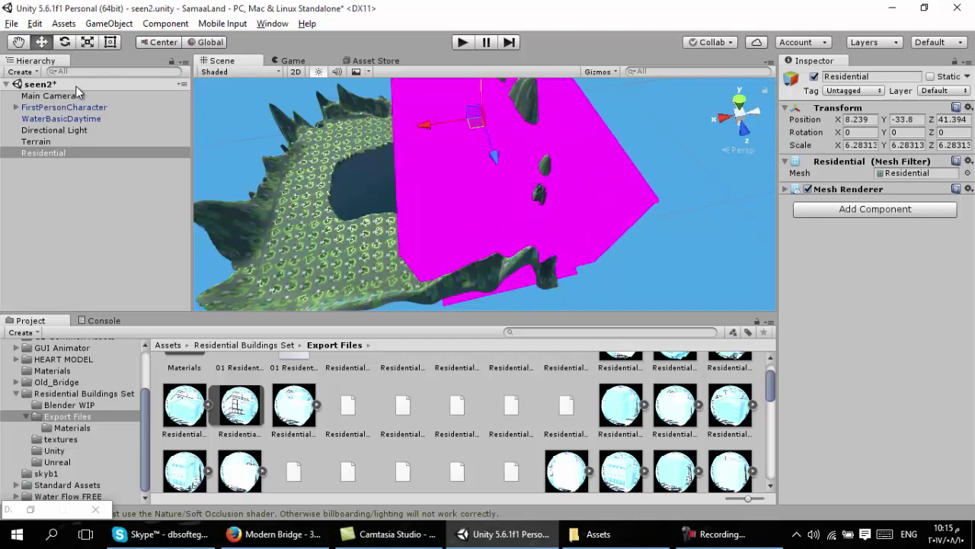
pyautogui.click(88, 43)
pyautogui.moveTo(480, 116); pyautogui.dragTo(78, 81)
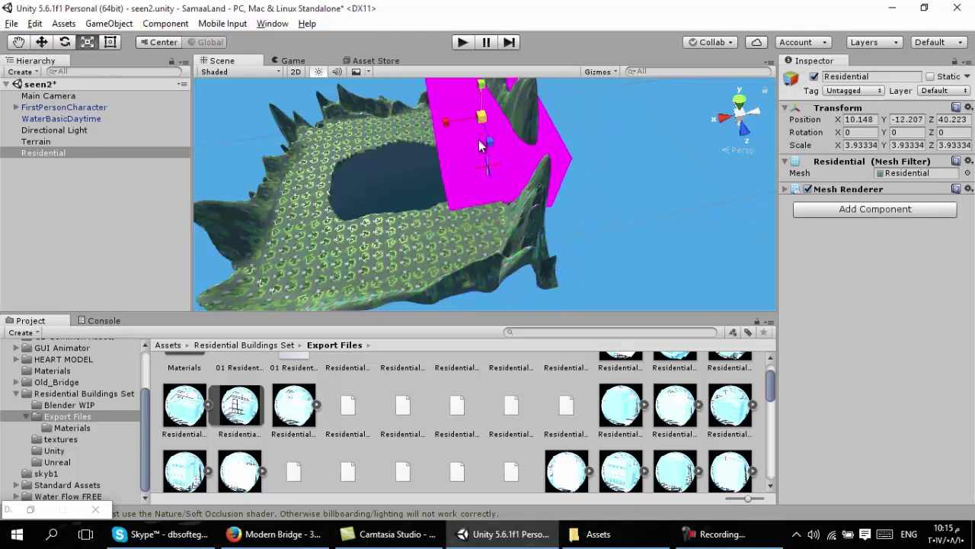
pyautogui.scroll(-2, 453, 179)
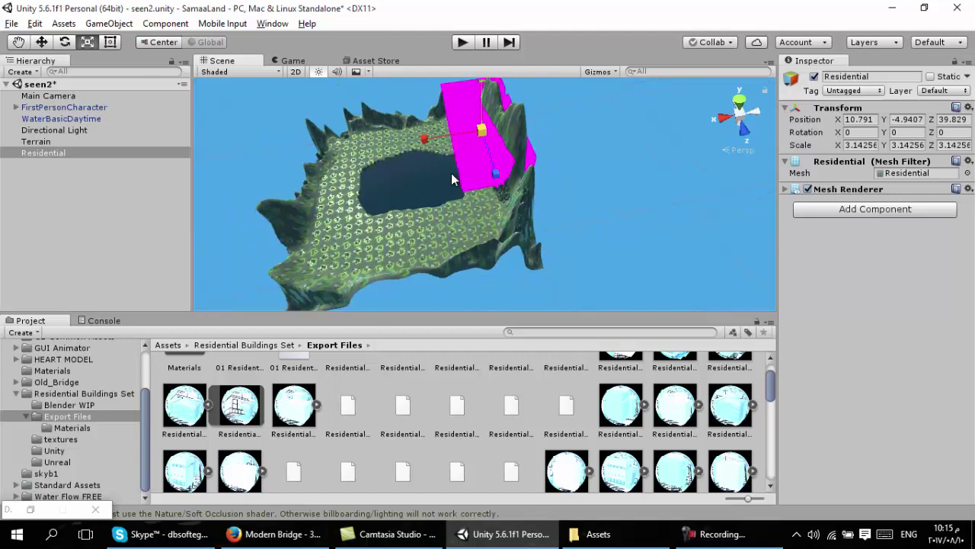
pyautogui.click(42, 43)
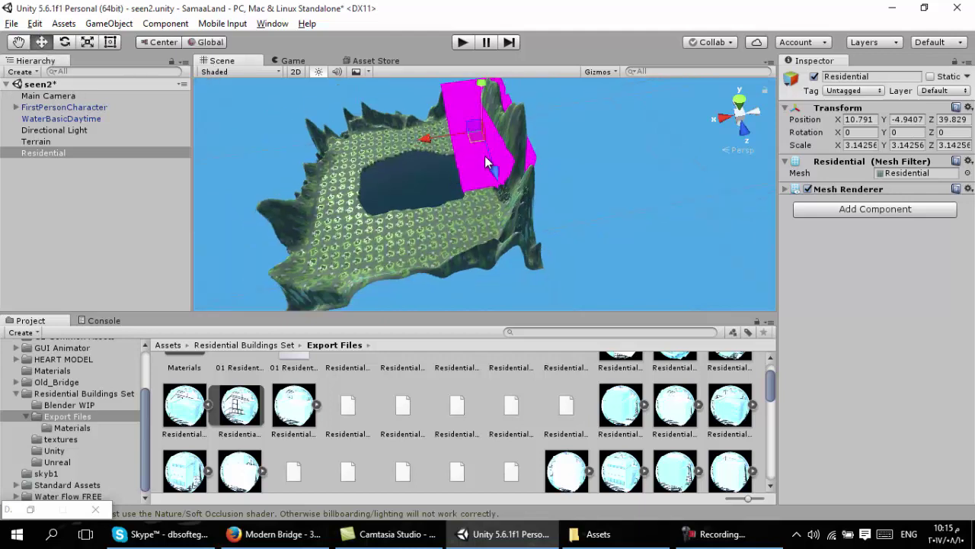
pyautogui.moveTo(425, 140); pyautogui.dragTo(301, 157)
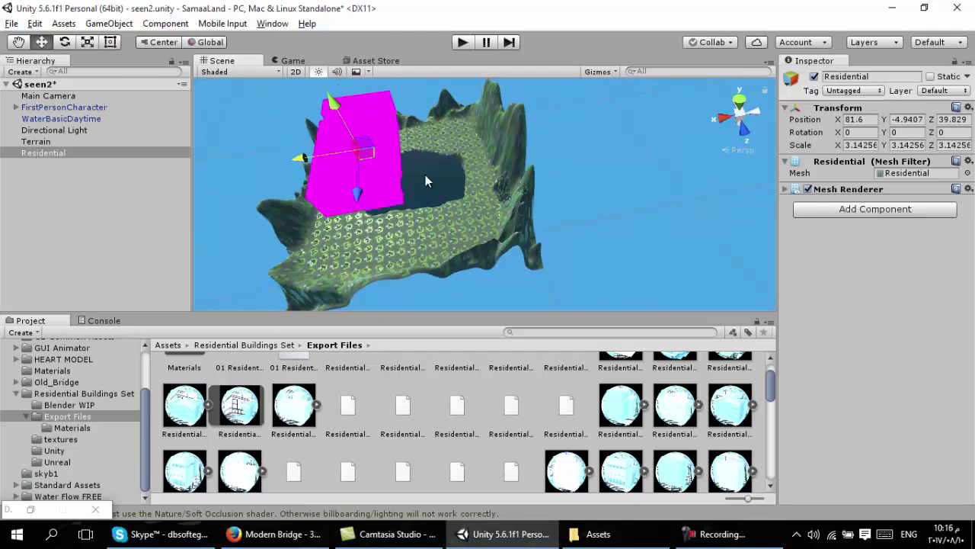
pyautogui.keyDown('alt'); pyautogui.moveTo(425, 188); pyautogui.dragTo(493, 206); pyautogui.keyUp('alt')
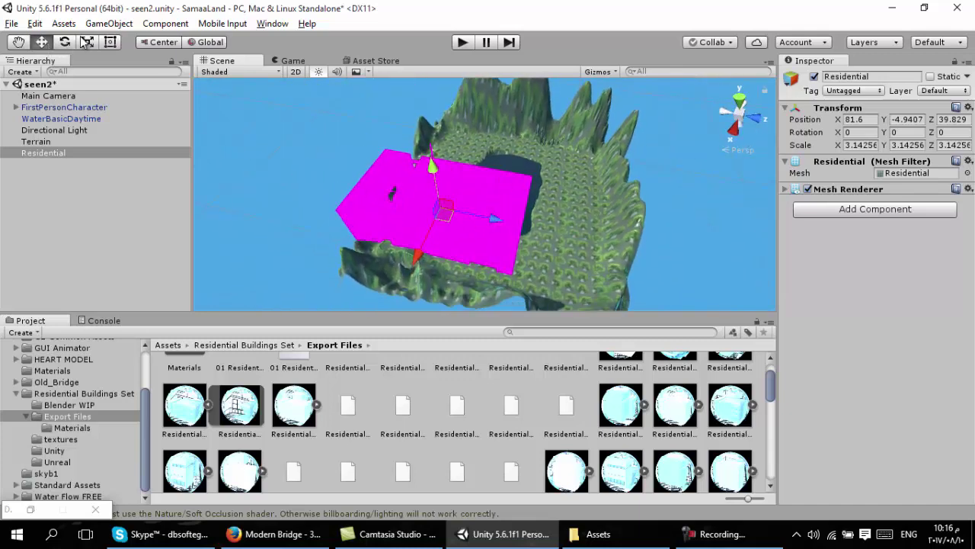
# Step: Shrink the mesh further to about 0.8 scale and push it onto the island's edge
pyautogui.click(87, 43)
pyautogui.moveTo(441, 208)
pyautogui.mouseDown()
pyautogui.moveTo(405, 196)
pyautogui.moveTo(361, 148)
pyautogui.mouseUp()
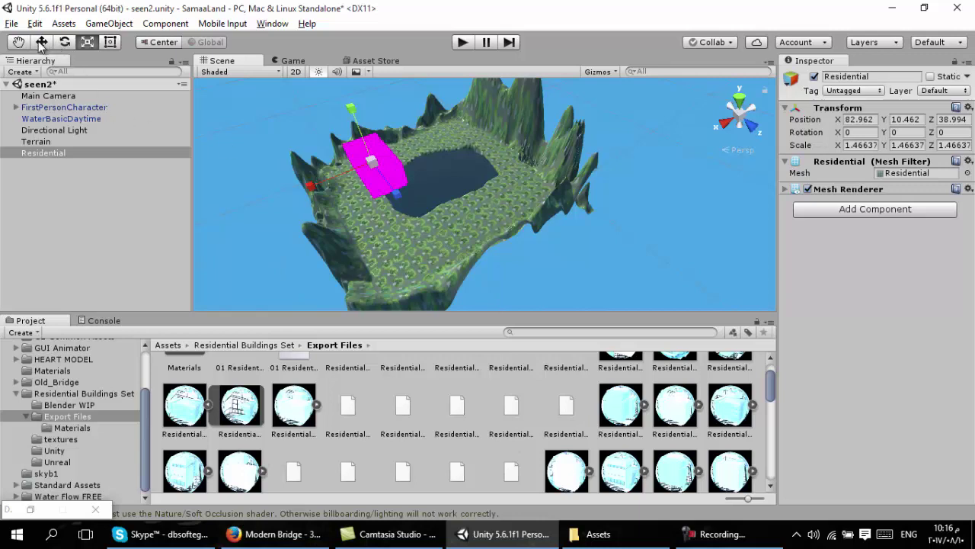
pyautogui.click(41, 43)
pyautogui.moveTo(322, 182); pyautogui.dragTo(288, 192)
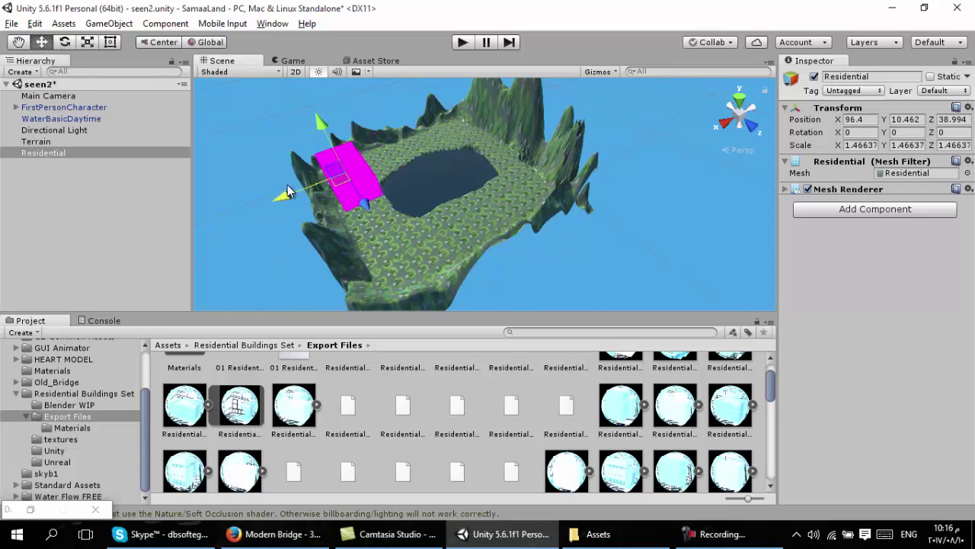
pyautogui.click(93, 46)
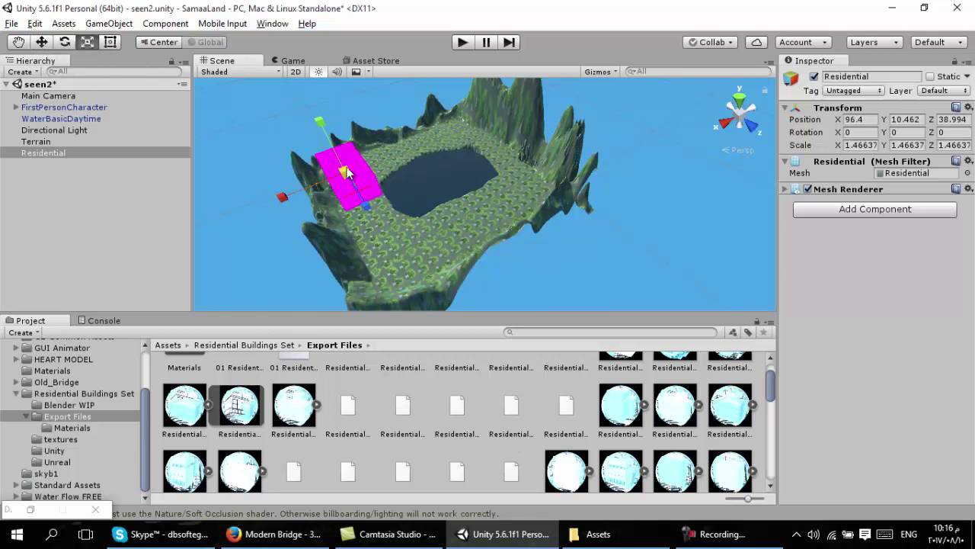
pyautogui.moveTo(347, 172); pyautogui.dragTo(352, 200)
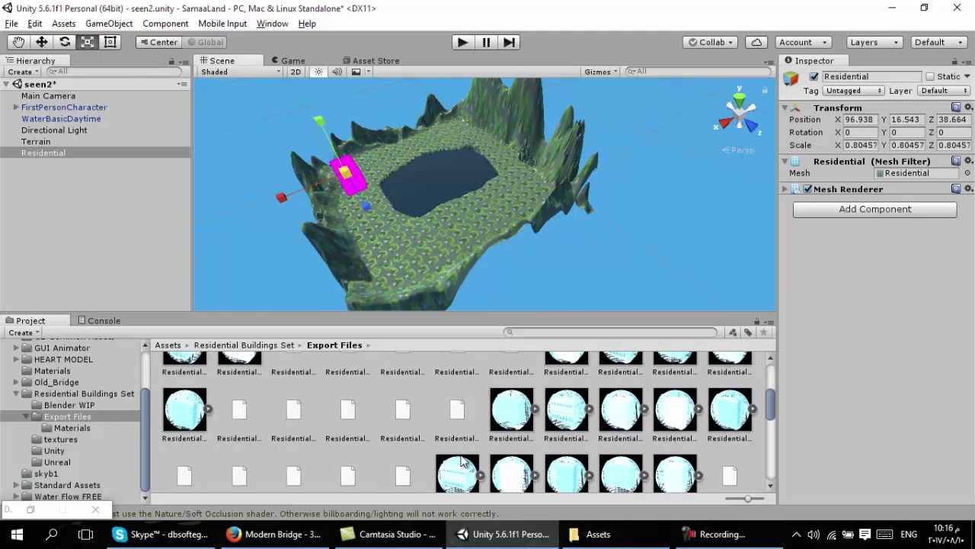
pyautogui.scroll(-2, 465, 463)
# Step: Place the Residential Buildings 007 model into the scene beside the island
pyautogui.click(444, 441)
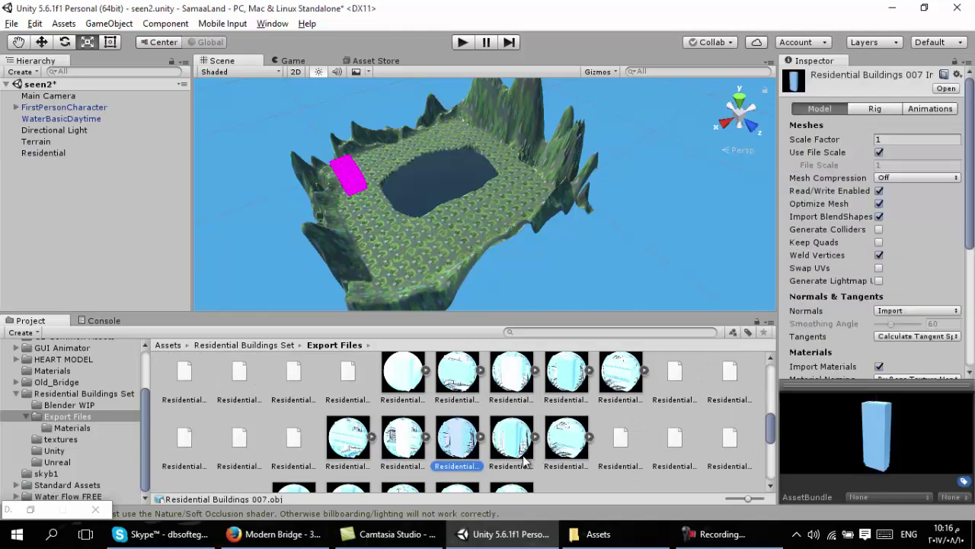
pyautogui.moveTo(459, 448)
pyautogui.mouseDown()
pyautogui.moveTo(378, 261)
pyautogui.moveTo(309, 288)
pyautogui.moveTo(360, 260)
pyautogui.mouseUp()
pyautogui.scroll(1, 440, 470)
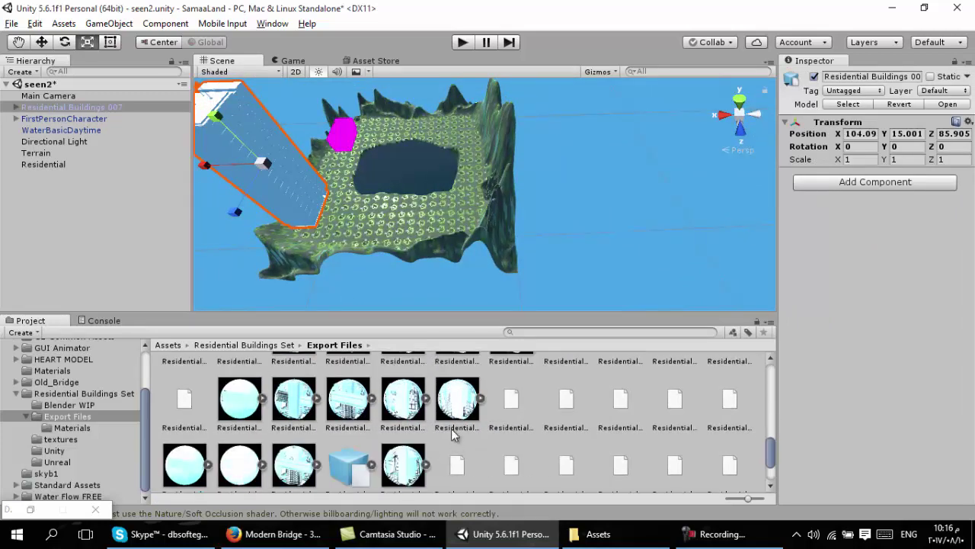
# Step: Inspect the 3ds, fbx, dxf and dae versions of Residential Buildings 010, then return to Assets
pyautogui.click(398, 462)
pyautogui.click(348, 459)
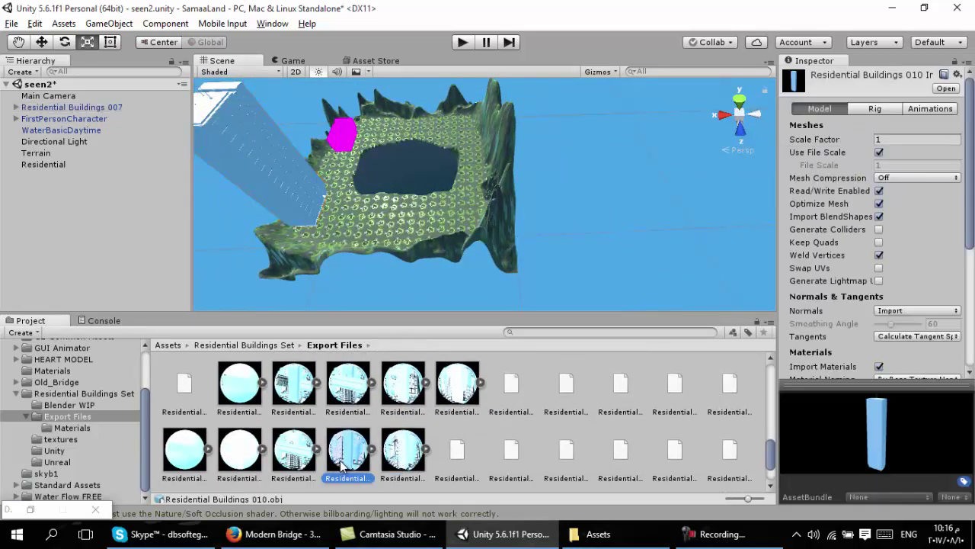
pyautogui.click(303, 458)
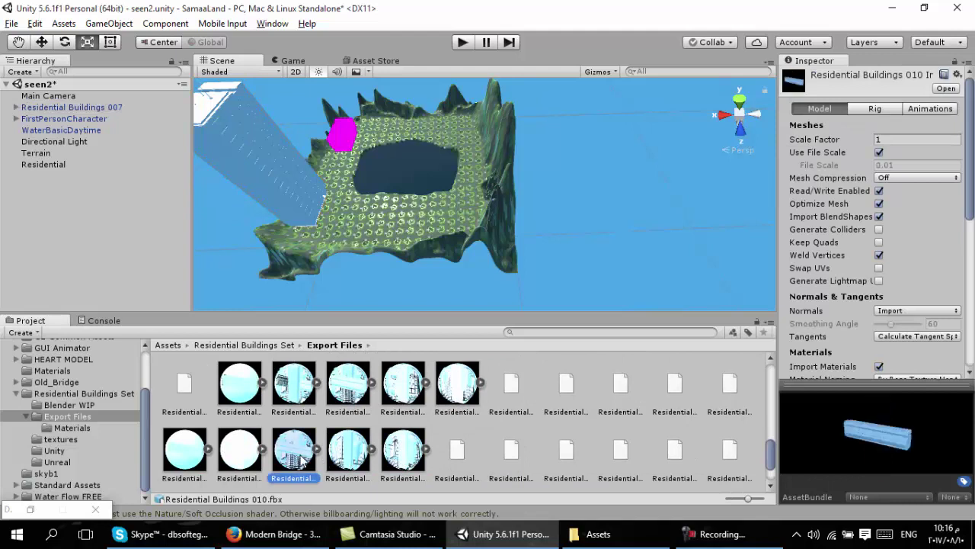
pyautogui.click(248, 462)
pyautogui.click(189, 457)
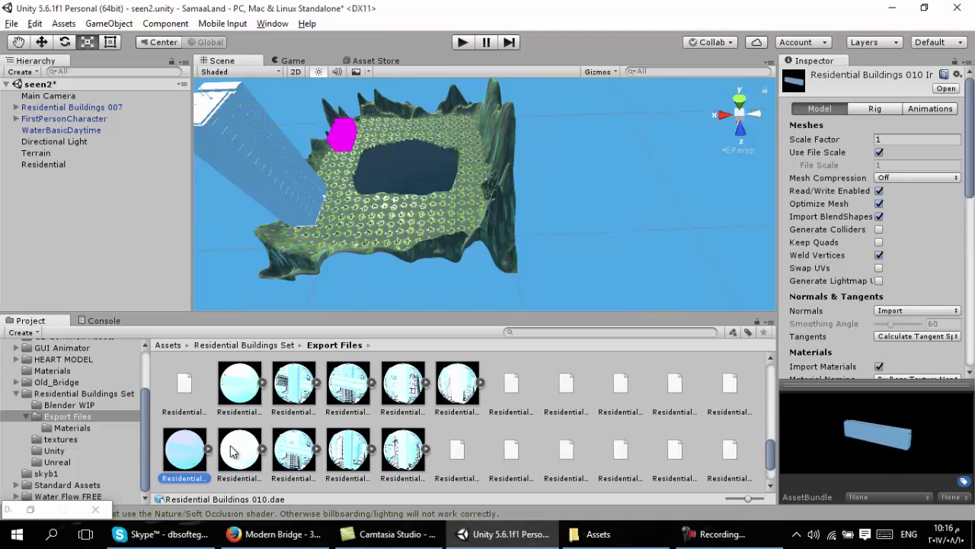
pyautogui.press('alt')
pyautogui.scroll(3, 119, 392)
pyautogui.click(46, 367)
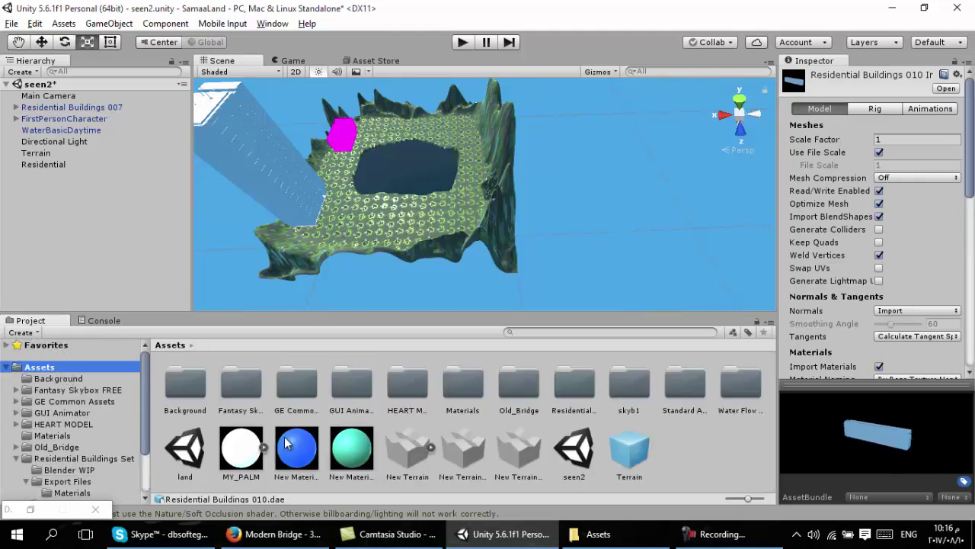
# Step: Apply the blue material to the tall building and the teal material to the Residential block
pyautogui.moveTo(286, 444); pyautogui.dragTo(273, 185)
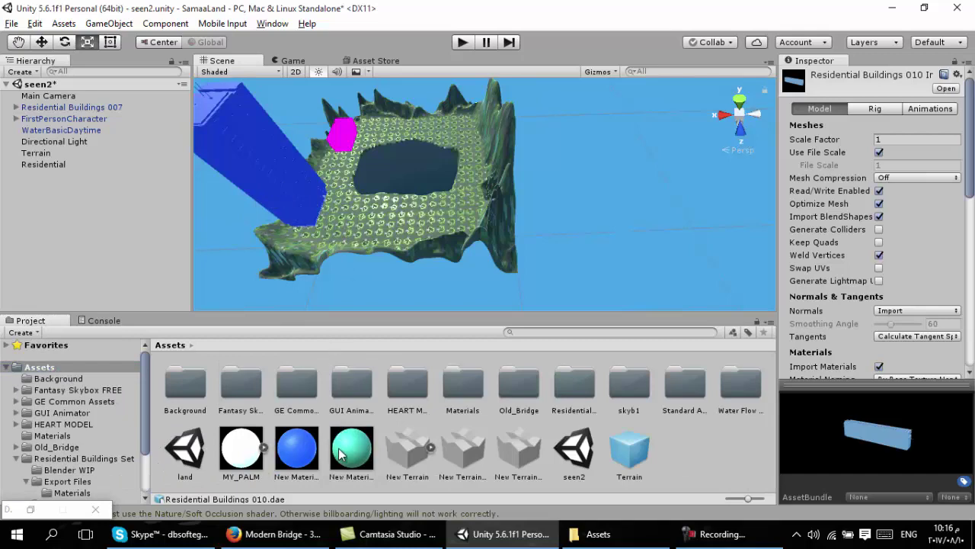
pyautogui.moveTo(341, 454); pyautogui.dragTo(349, 138)
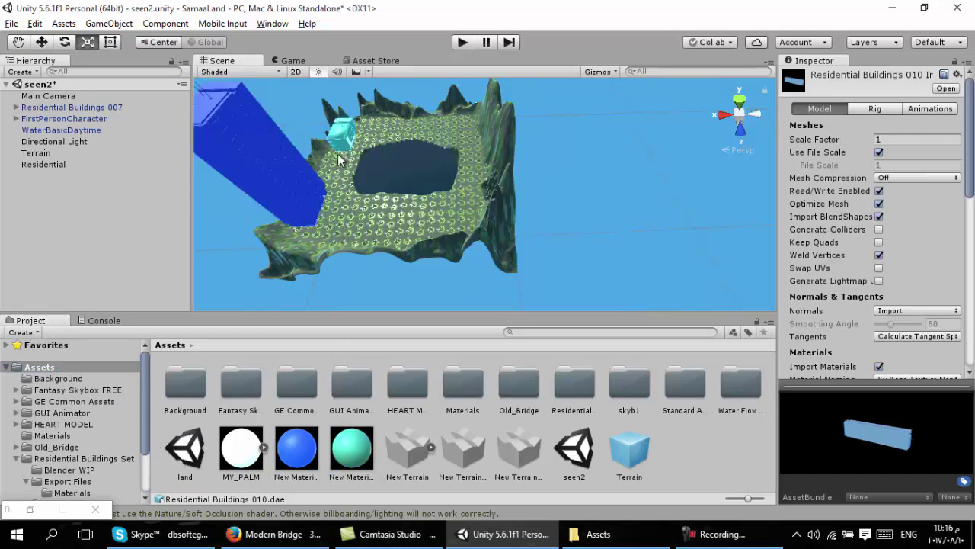
pyautogui.moveTo(340, 159)
pyautogui.mouseDown(button='right')
pyautogui.moveTo(301, 153)
pyautogui.moveTo(295, 318)
pyautogui.moveTo(468, 223)
pyautogui.moveTo(679, 73)
pyautogui.moveTo(345, 134)
pyautogui.moveTo(250, 136)
pyautogui.moveTo(458, 129)
pyautogui.moveTo(476, 173)
pyautogui.mouseUp(button='right')
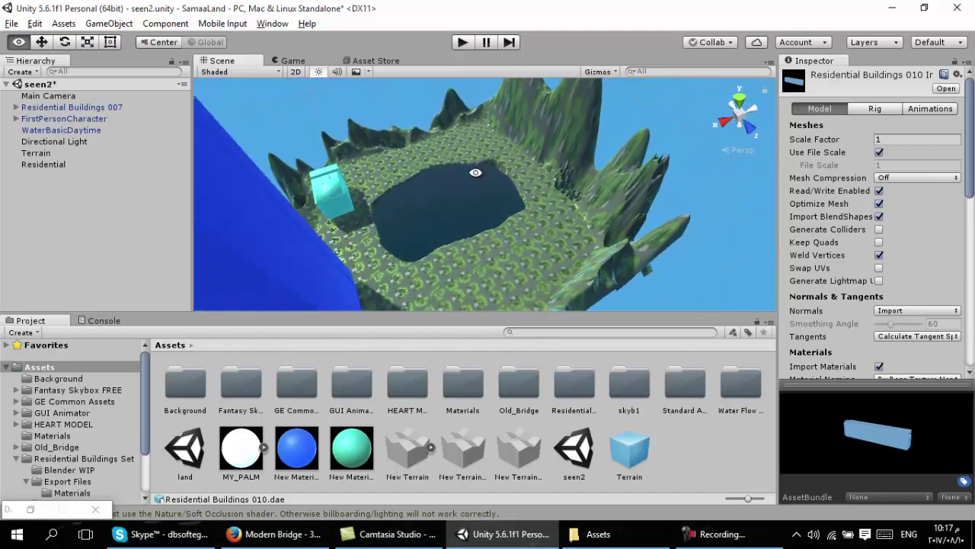
pyautogui.moveTo(475, 173); pyautogui.dragTo(379, 223, button='right')
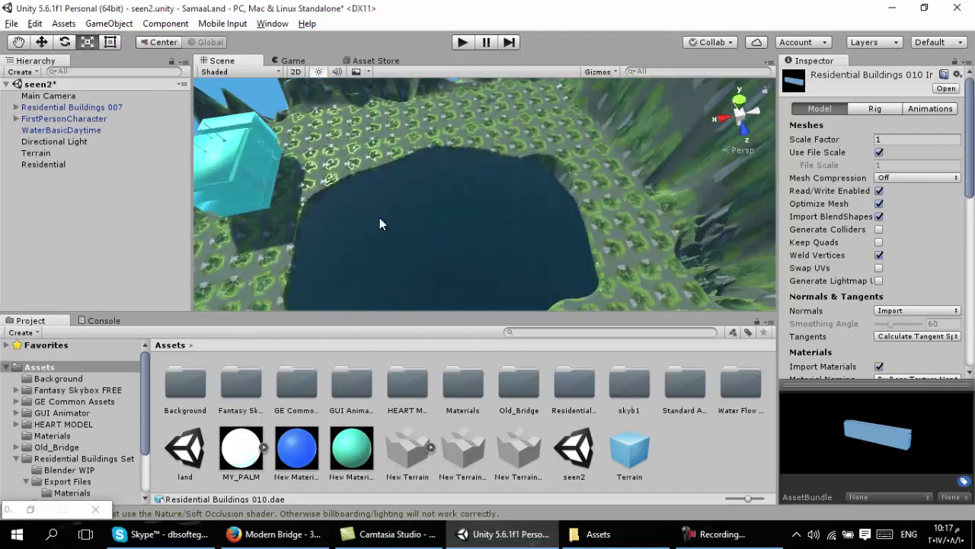
# Step: From Internet Download Manager, open the E: _Other folder holding the 14.7 MB bridge zip
pyautogui.click(796, 534)
pyautogui.doubleClick(767, 477)
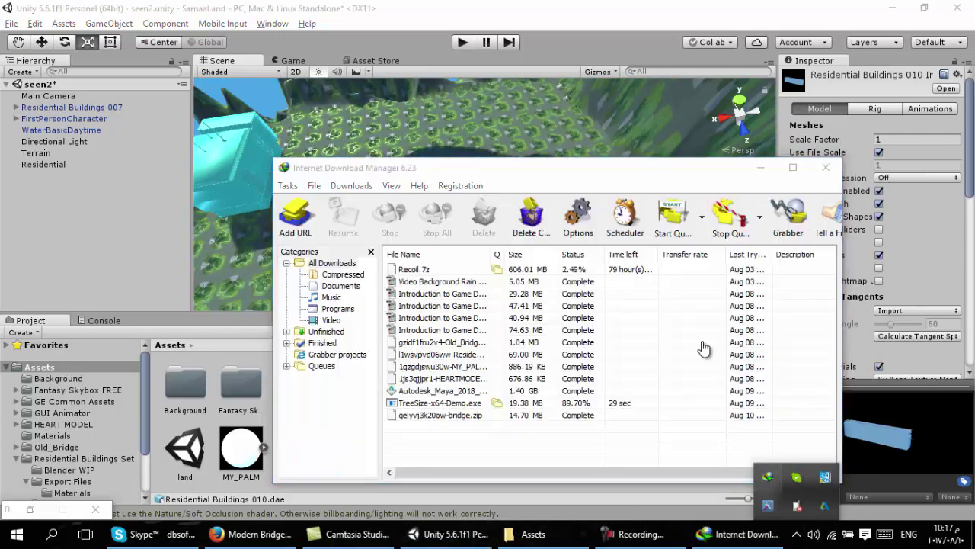
pyautogui.rightClick(443, 414)
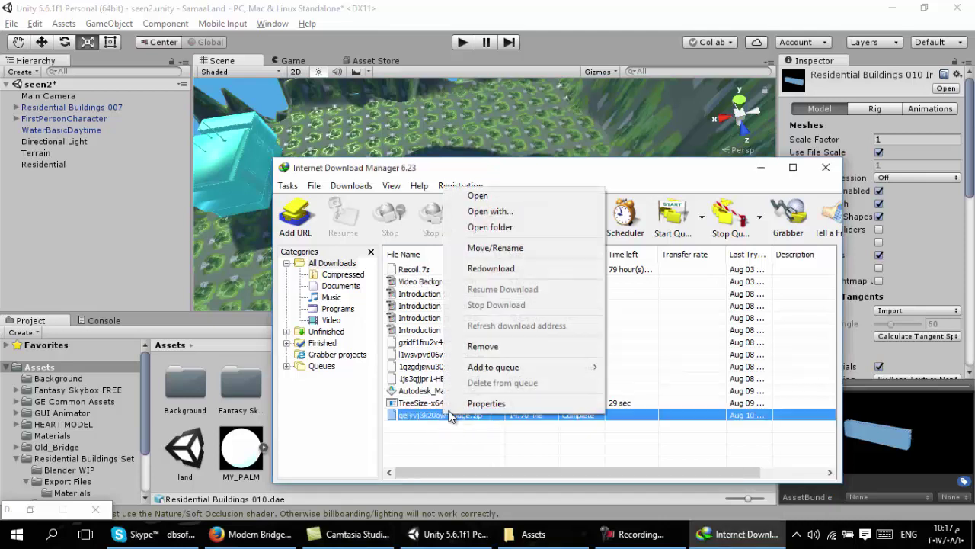
pyautogui.click(536, 228)
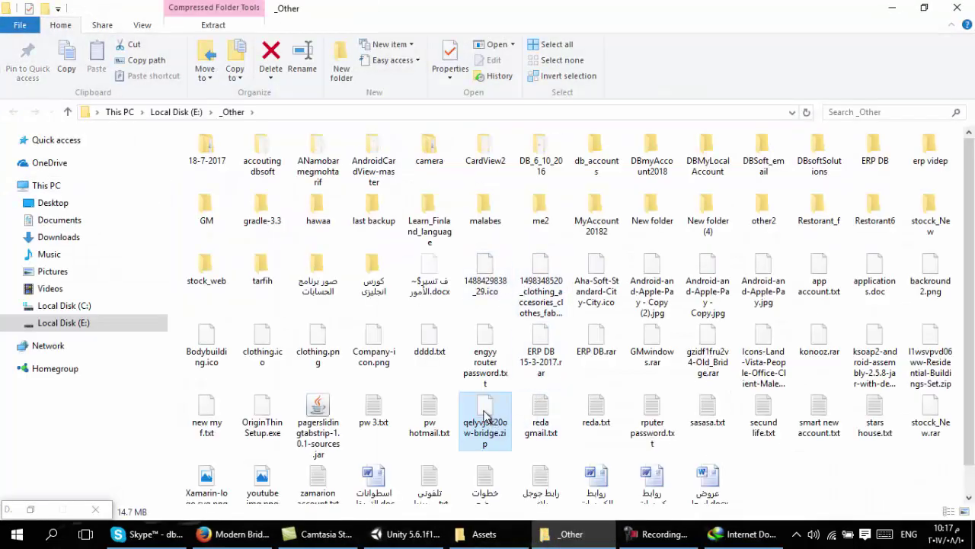
# Step: Copy the downloaded bridge zip and browse to the game2 project folder
pyautogui.rightClick(485, 409)
pyautogui.click(546, 329)
pyautogui.click(102, 325)
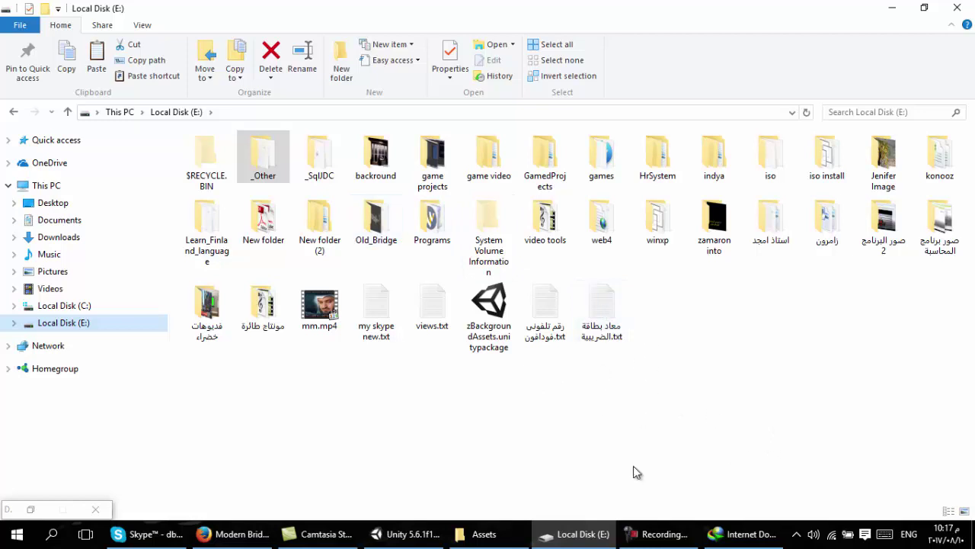
pyautogui.click(480, 538)
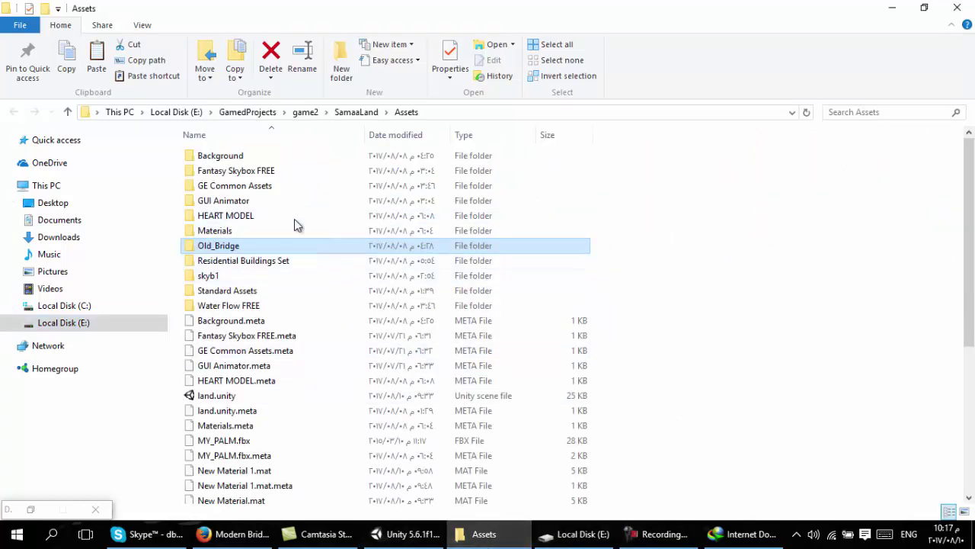
pyautogui.click(306, 113)
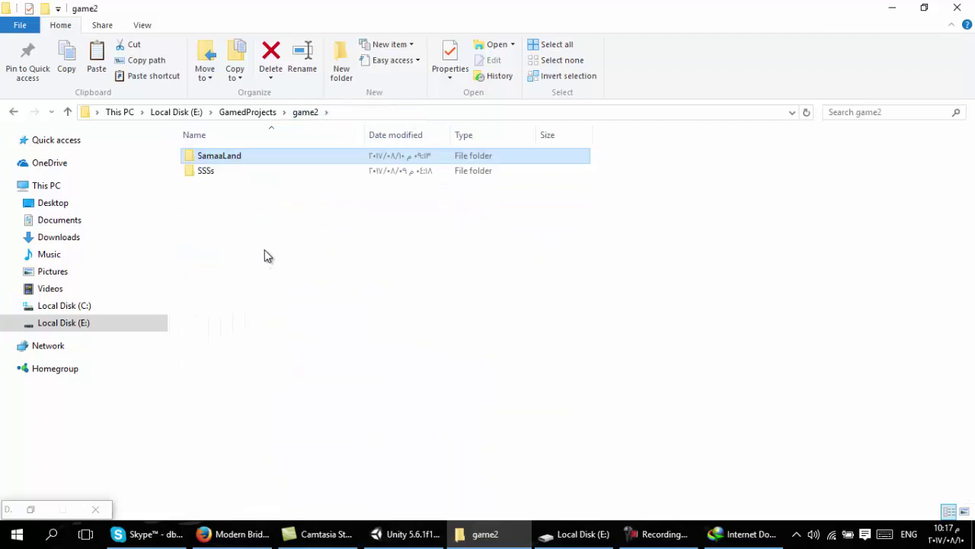
pyautogui.doubleClick(230, 159)
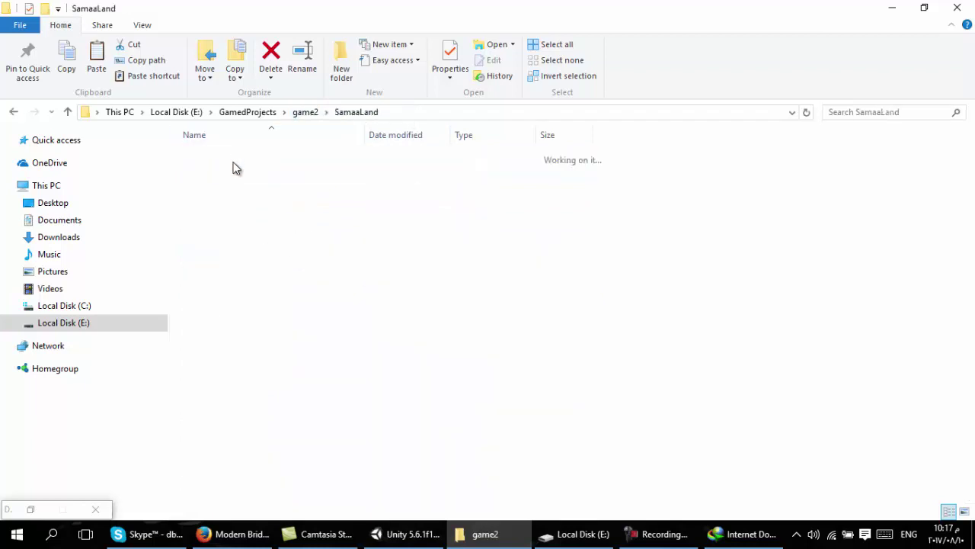
# Step: Create a new empty folder inside game2 and open it
pyautogui.rightClick(317, 351)
pyautogui.click(302, 114)
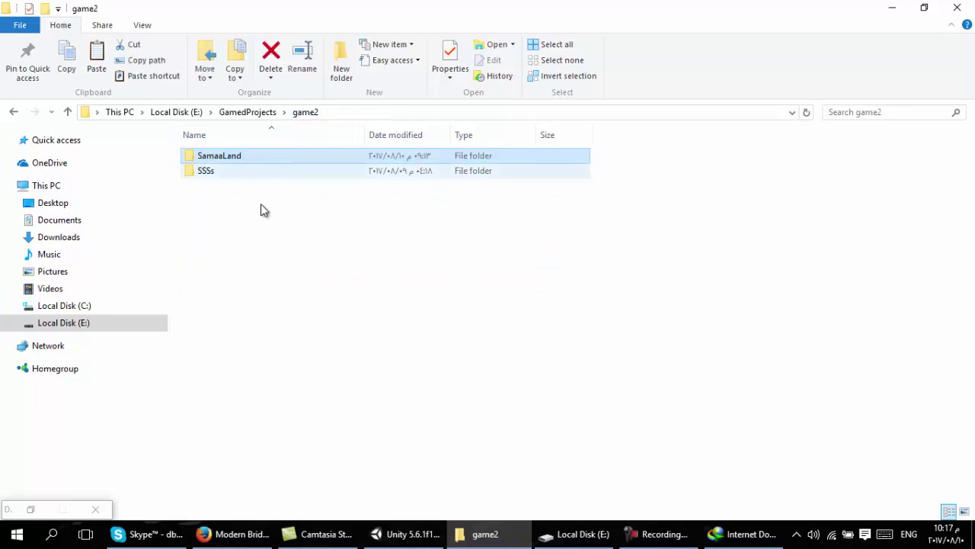
pyautogui.rightClick(240, 259)
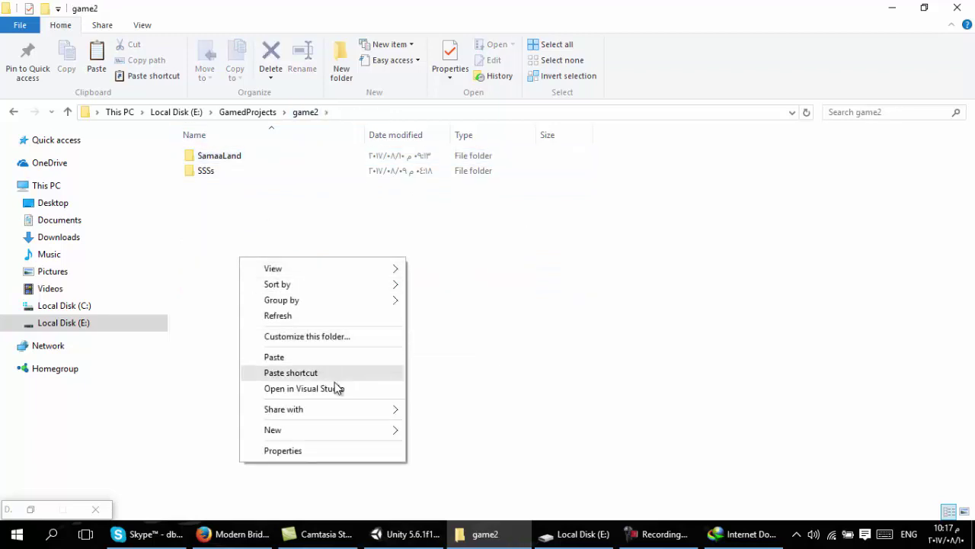
pyautogui.moveTo(351, 427)
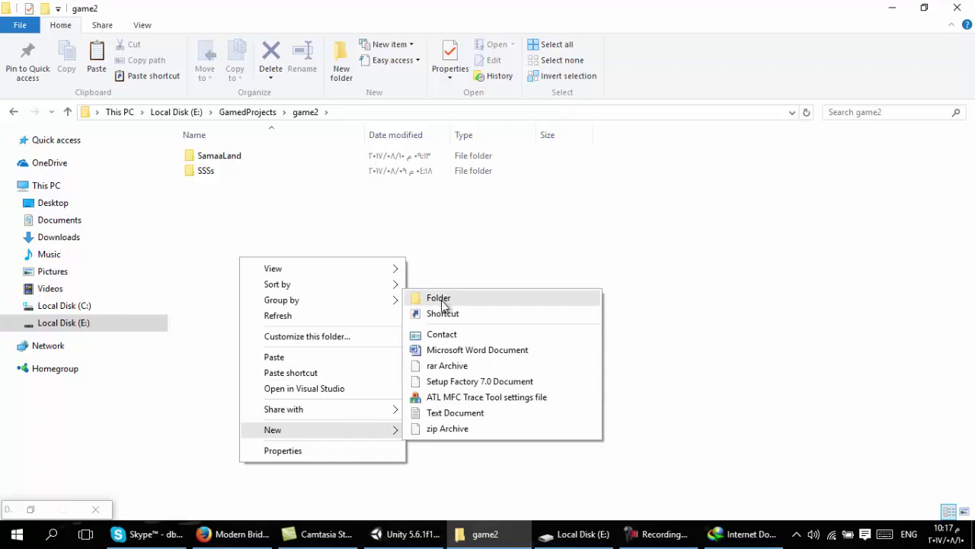
pyautogui.click(438, 298)
pyautogui.click(276, 156)
pyautogui.doubleClick(276, 157)
# Step: Paste the bridge zip into the new folder and extract it there
pyautogui.rightClick(216, 171)
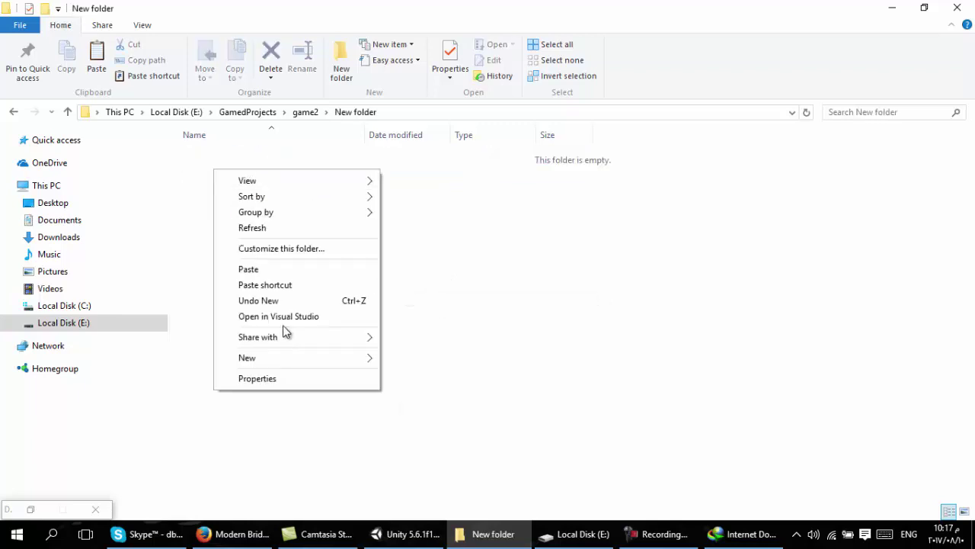
pyautogui.click(248, 267)
pyautogui.rightClick(276, 160)
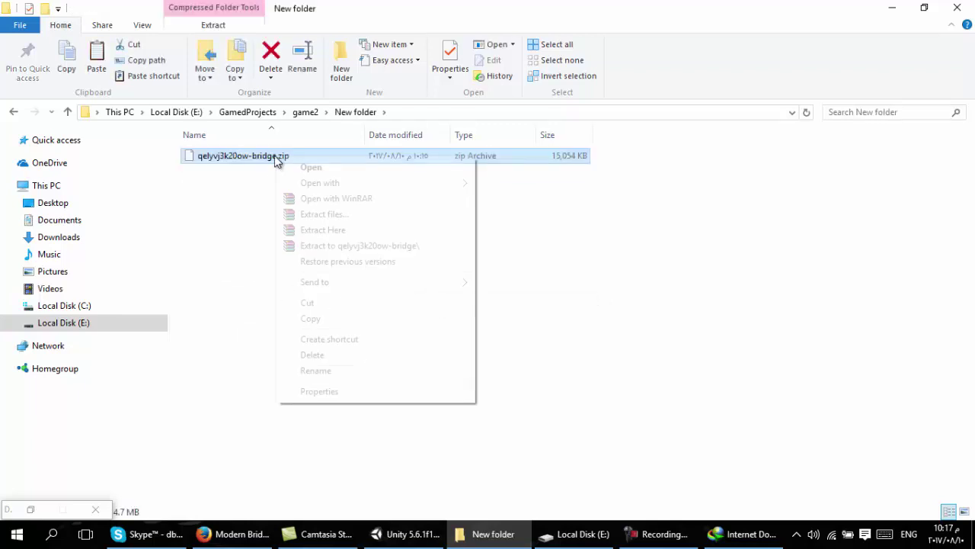
pyautogui.click(342, 236)
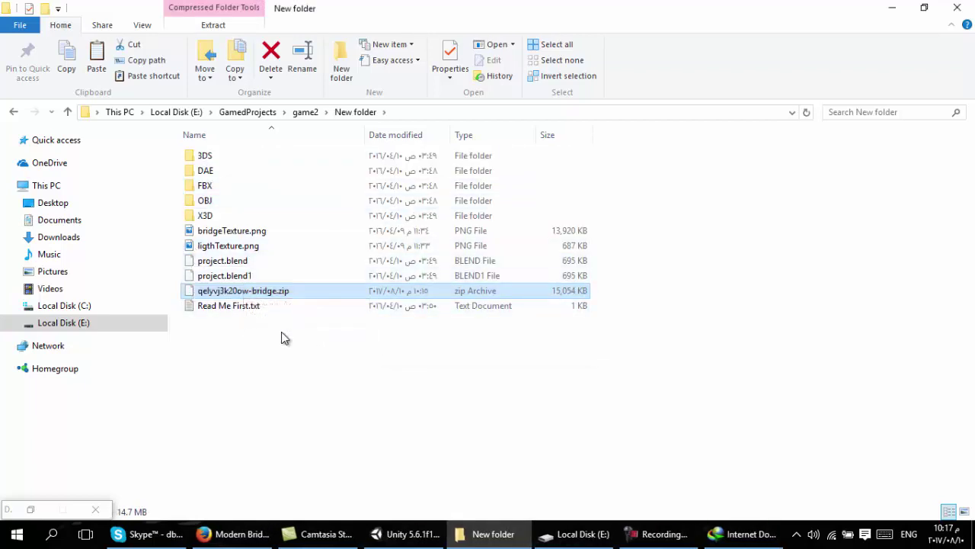
# Step: Select the nine extracted items, excluding the zip and Read Me First.txt, and drag them toward Unity
pyautogui.hotkey('ctrl', 'a')
pyautogui.keyDown('ctrl'); pyautogui.click(244, 290); pyautogui.keyUp('ctrl')
pyautogui.keyDown('ctrl'); pyautogui.click(239, 307); pyautogui.keyUp('ctrl')
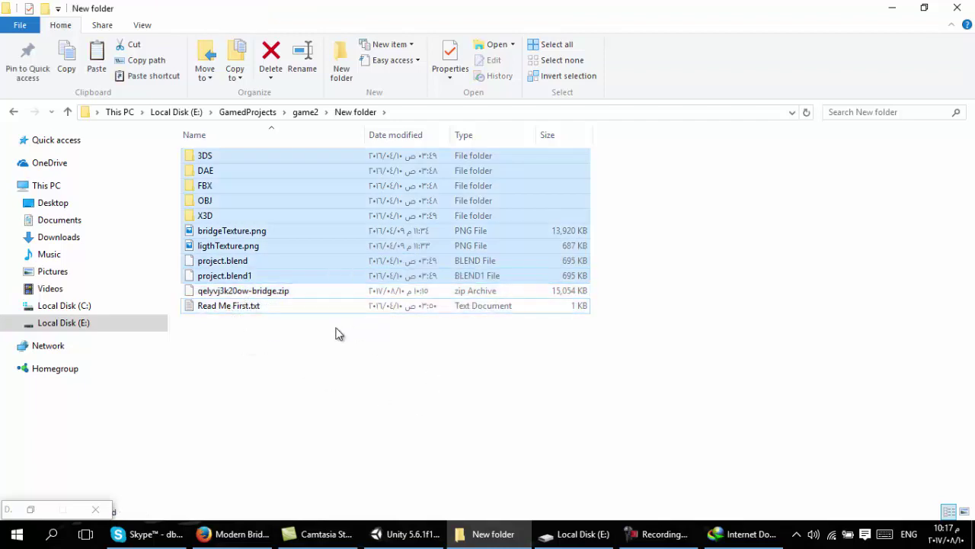
pyautogui.moveTo(215, 199)
pyautogui.mouseDown()
pyautogui.moveTo(196, 169)
pyautogui.moveTo(403, 532)
pyautogui.mouseUp()
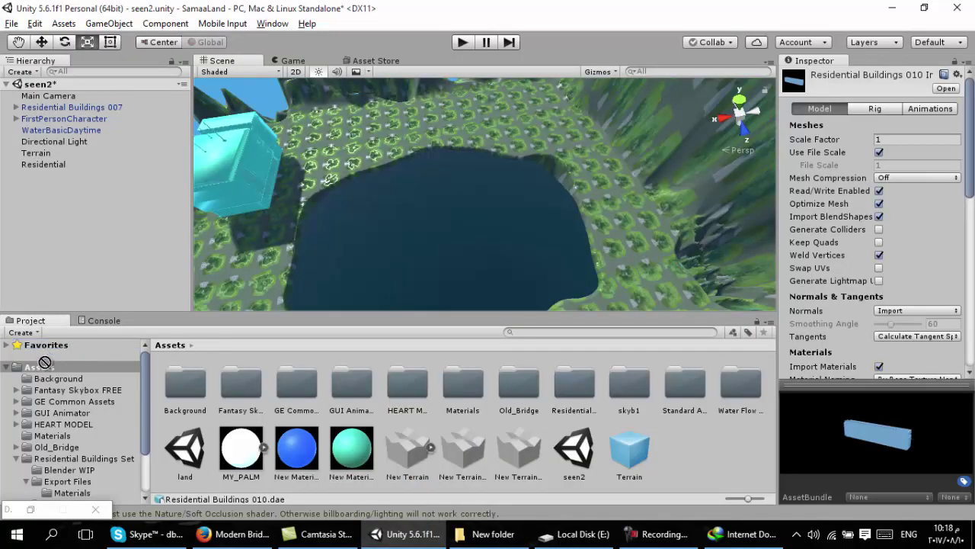
# Step: Create a new folder named mm under Assets
pyautogui.moveTo(404, 532)
pyautogui.mouseDown()
pyautogui.moveTo(46, 372)
pyautogui.moveTo(554, 511)
pyautogui.moveTo(243, 472)
pyautogui.mouseUp()
pyautogui.click(43, 372)
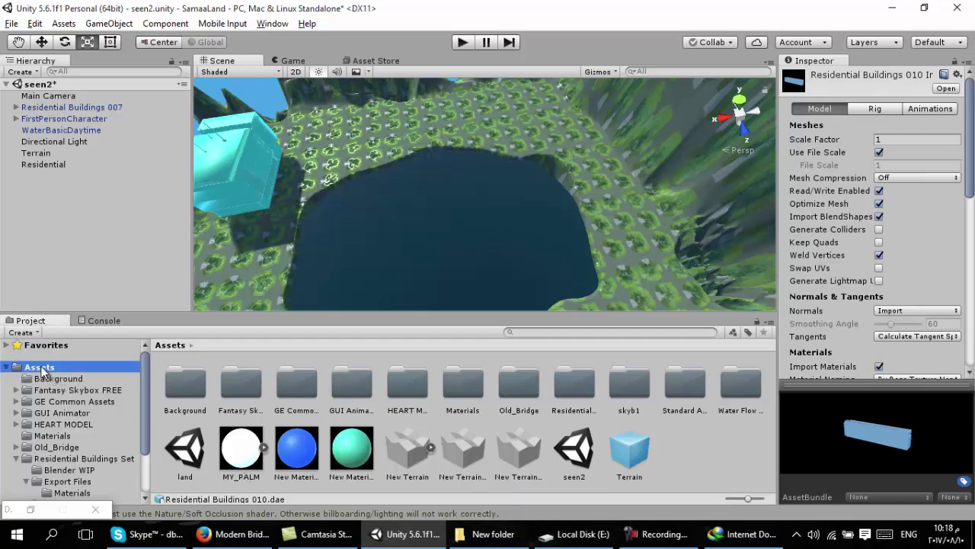
pyautogui.click(15, 458)
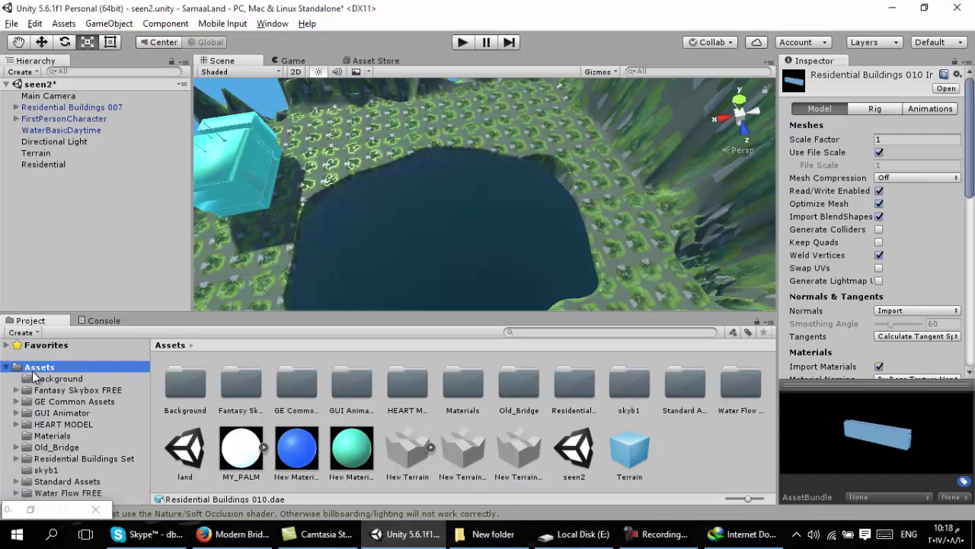
pyautogui.rightClick(35, 375)
pyautogui.moveTo(193, 113)
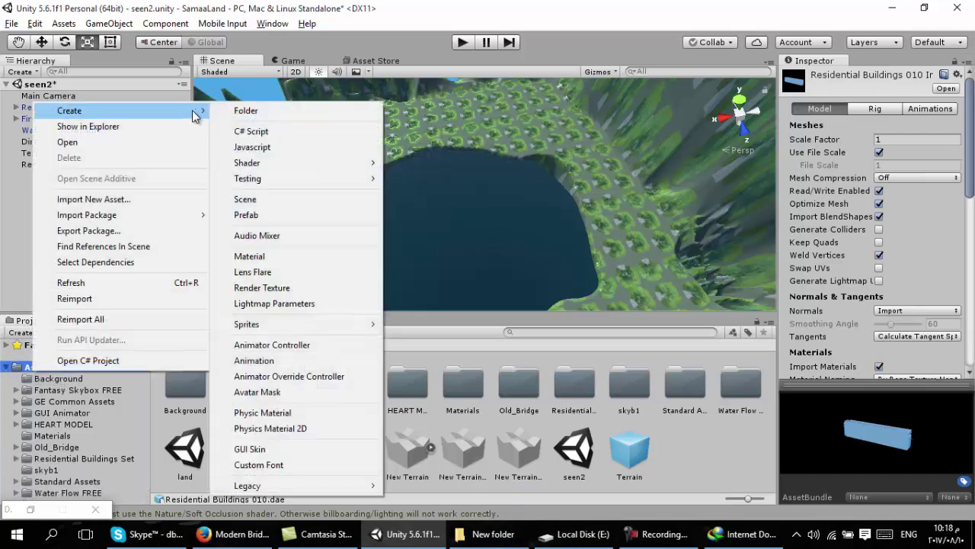
pyautogui.click(246, 111)
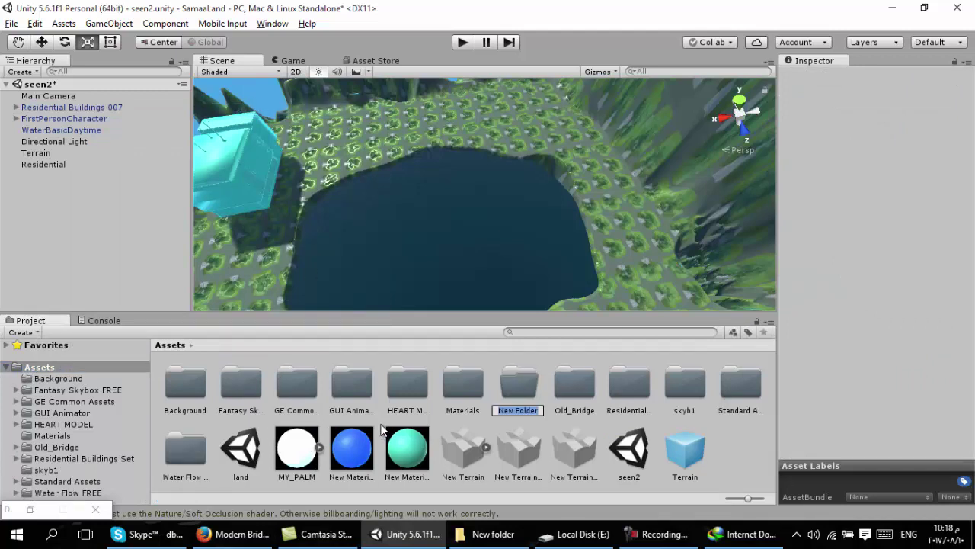
pyautogui.write('mm')
pyautogui.press('Return')
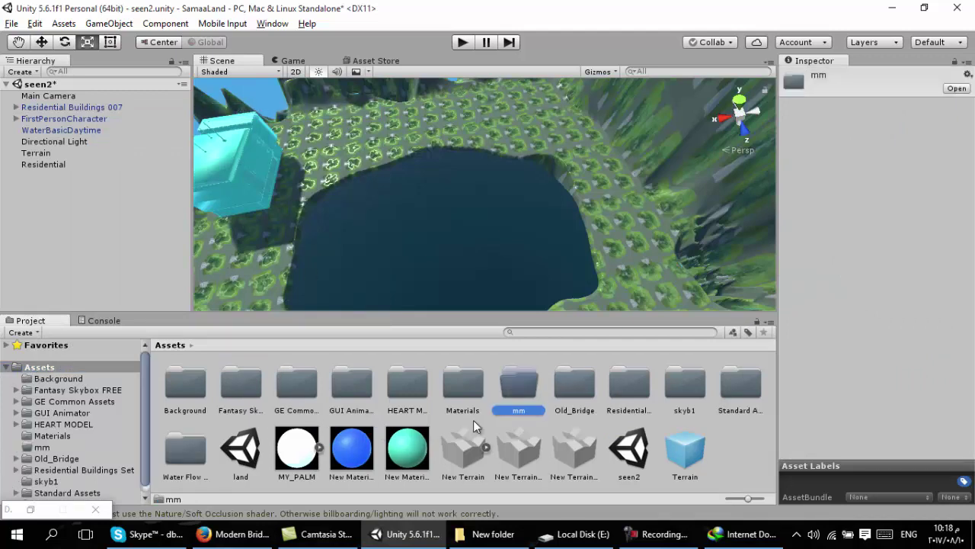
# Step: Import the nine extracted bridge items into the mm folder
pyautogui.doubleClick(526, 395)
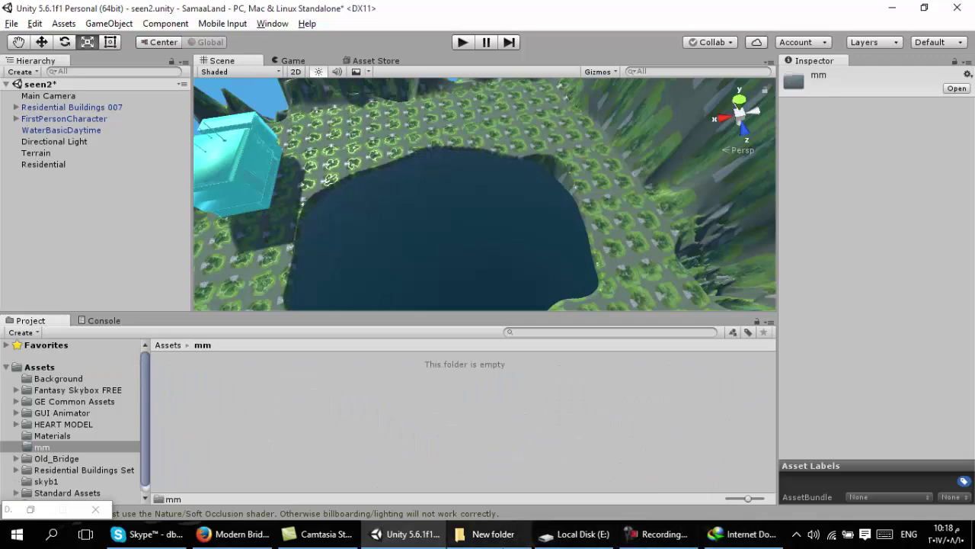
pyautogui.click(492, 533)
pyautogui.moveTo(263, 196)
pyautogui.mouseDown()
pyautogui.moveTo(422, 542)
pyautogui.moveTo(412, 437)
pyautogui.mouseUp()
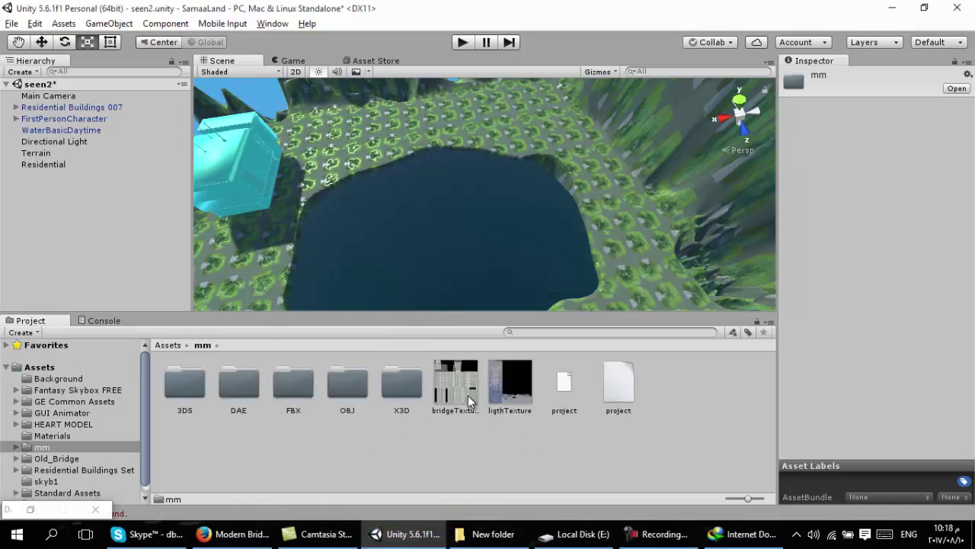
pyautogui.click(15, 447)
pyautogui.scroll(-2, 79, 463)
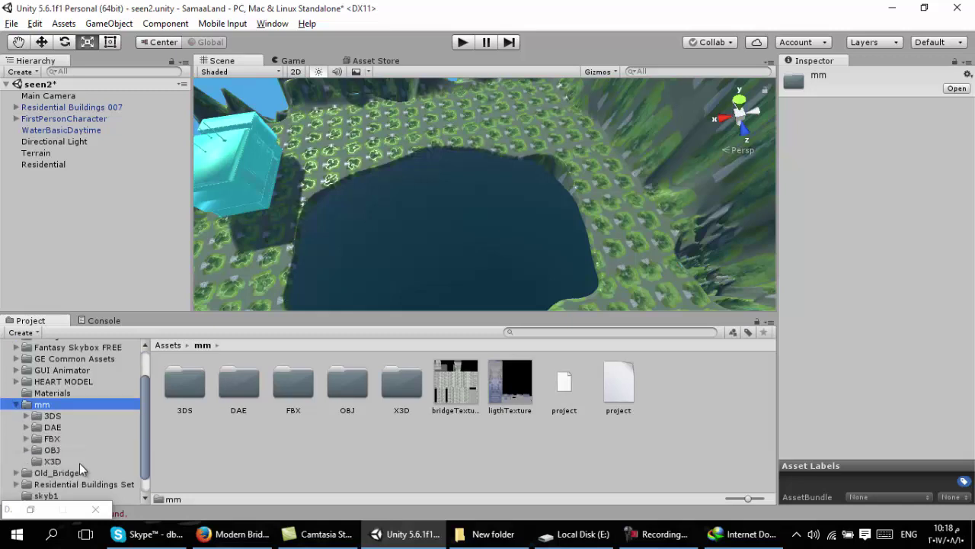
# Step: Browse the 3DS folder's six materials, including bridge and ligthMateria
pyautogui.click(47, 416)
pyautogui.click(27, 417)
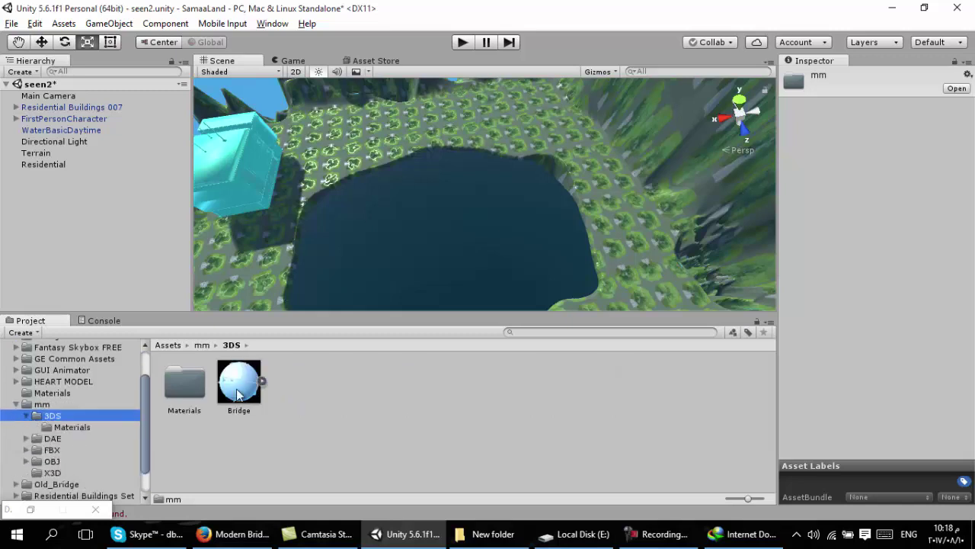
pyautogui.click(84, 429)
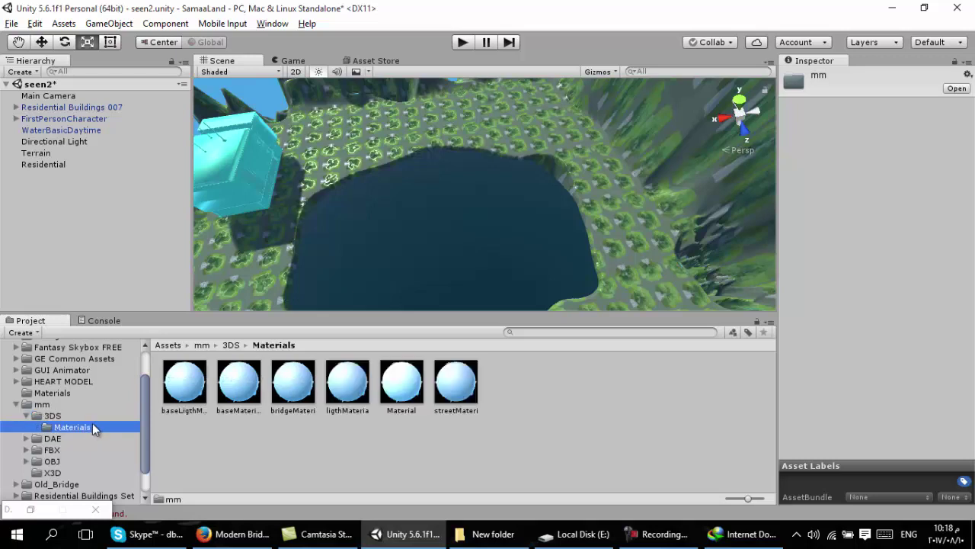
pyautogui.click(183, 404)
pyautogui.click(246, 393)
pyautogui.click(283, 392)
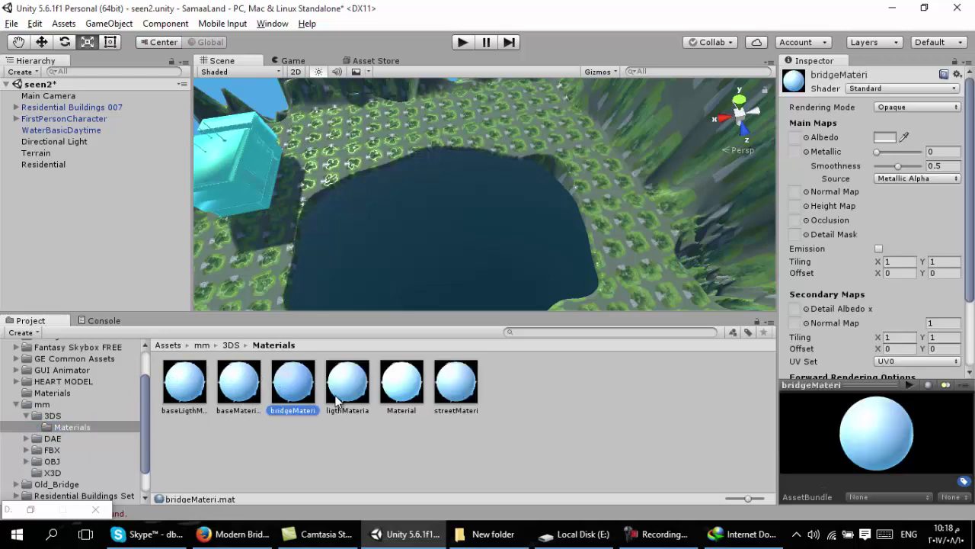
pyautogui.click(347, 390)
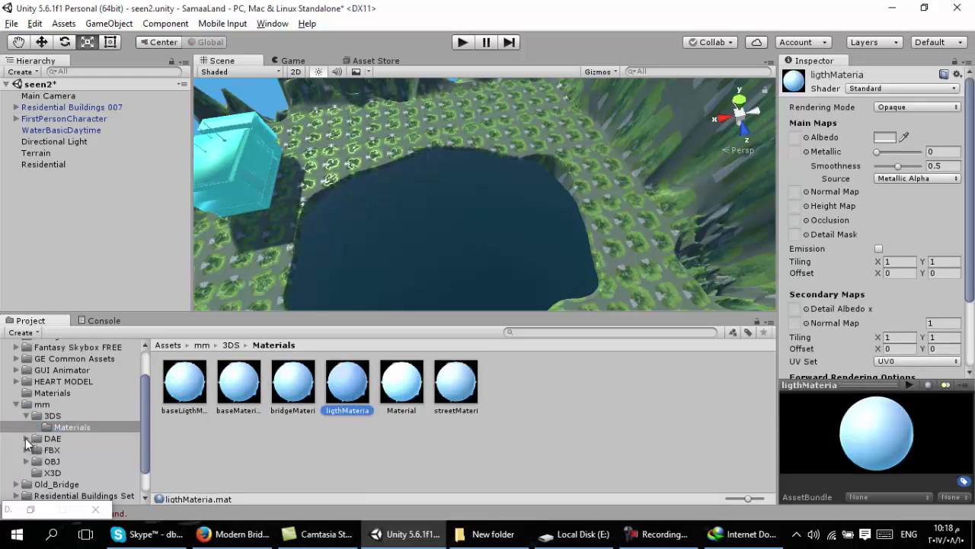
# Step: Look through the DAE and FBX materials, then open the OBJ folder with the Bridge model
pyautogui.click(27, 440)
pyautogui.click(61, 450)
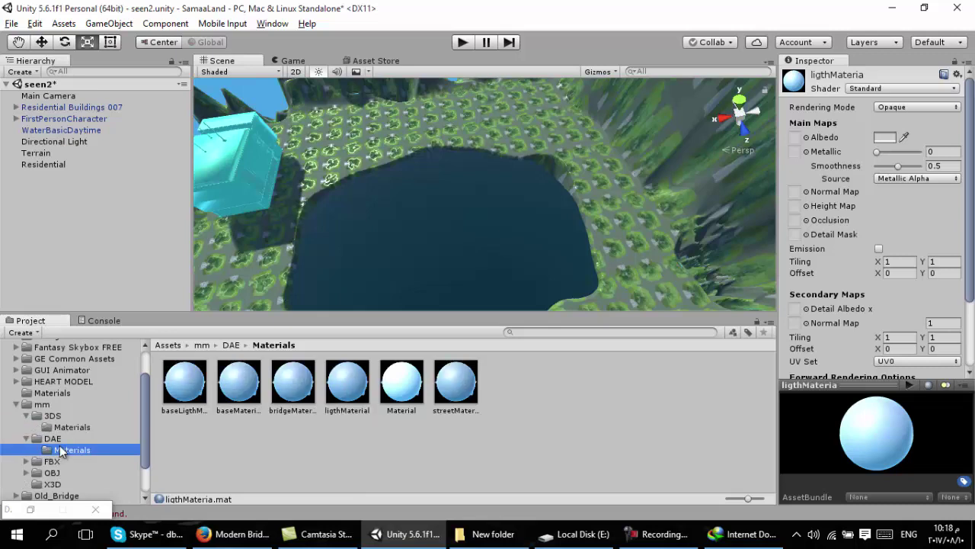
pyautogui.click(288, 399)
pyautogui.click(432, 390)
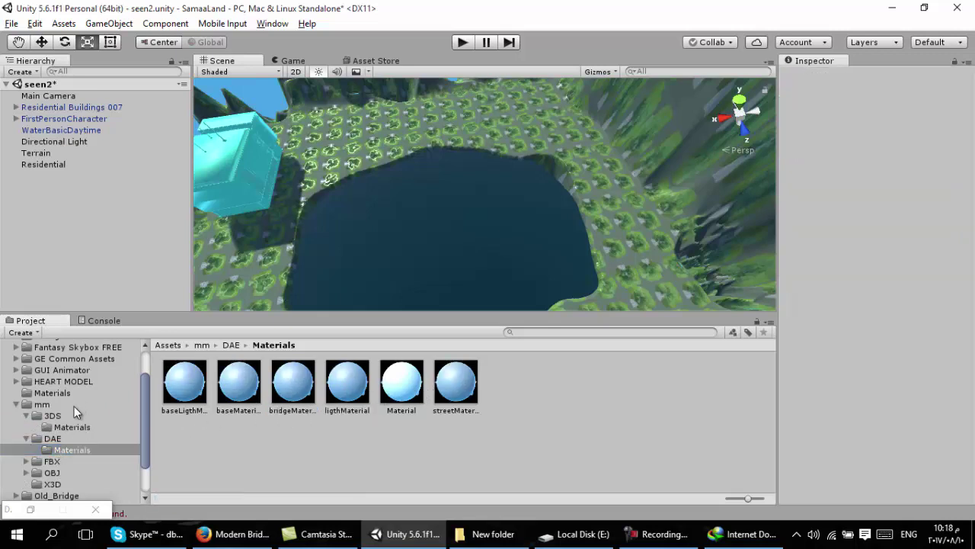
pyautogui.scroll(-2, 47, 436)
pyautogui.click(27, 416)
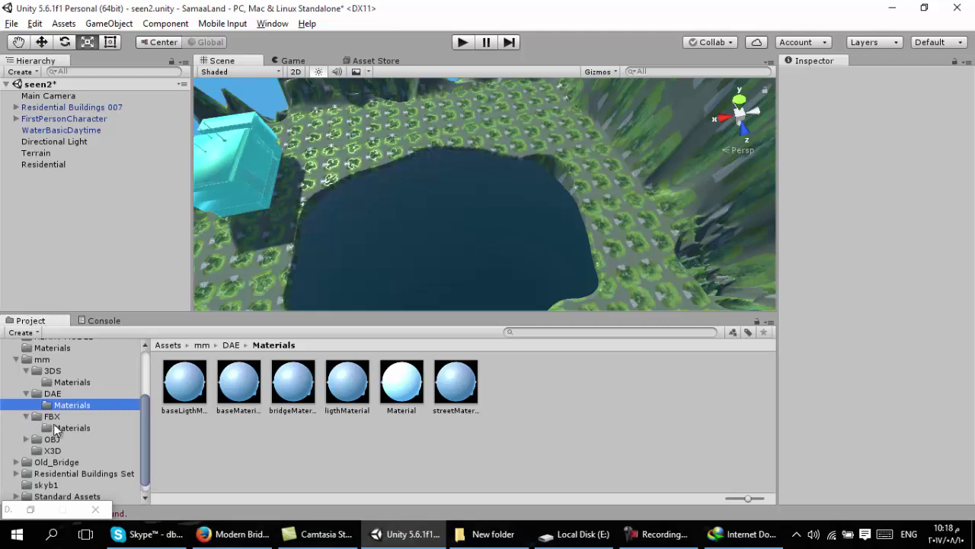
pyautogui.click(64, 427)
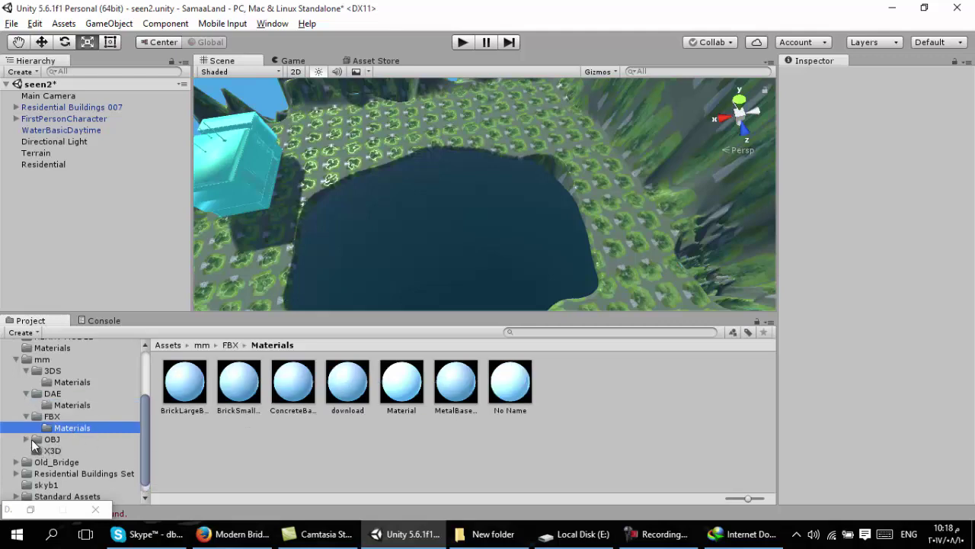
pyautogui.click(38, 440)
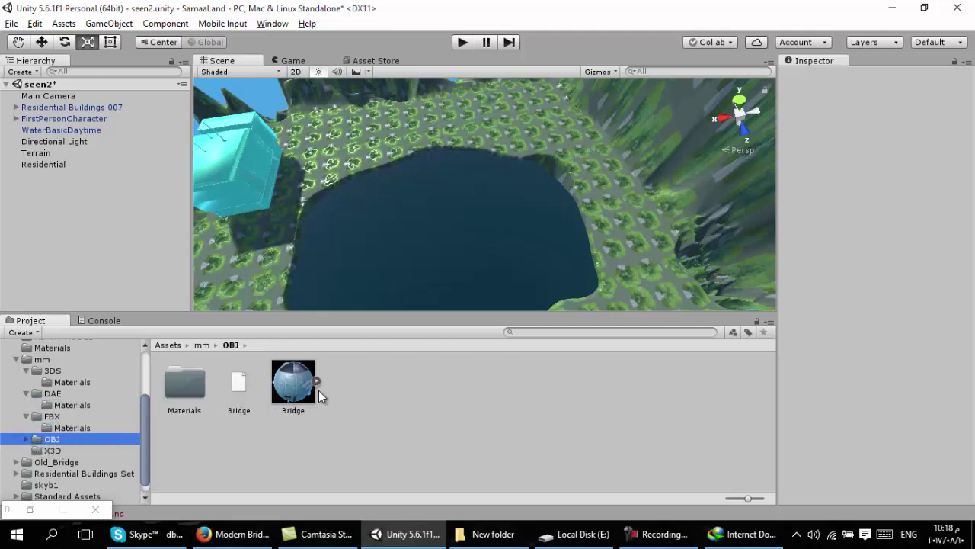
# Step: Place the Bridge model over the lake, enlarge it, and set its height to about Y 12.5
pyautogui.moveTo(297, 386); pyautogui.dragTo(431, 251)
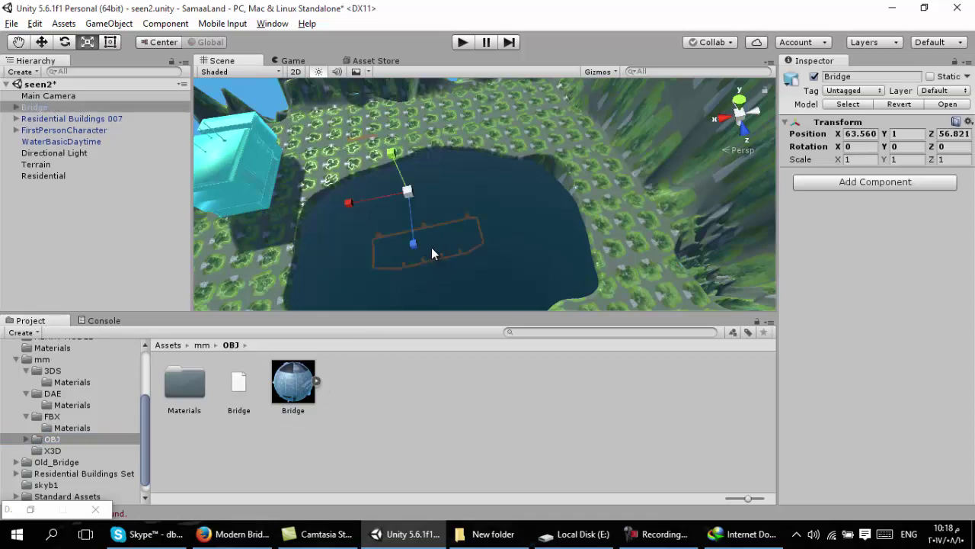
pyautogui.moveTo(427, 183); pyautogui.dragTo(432, 190)
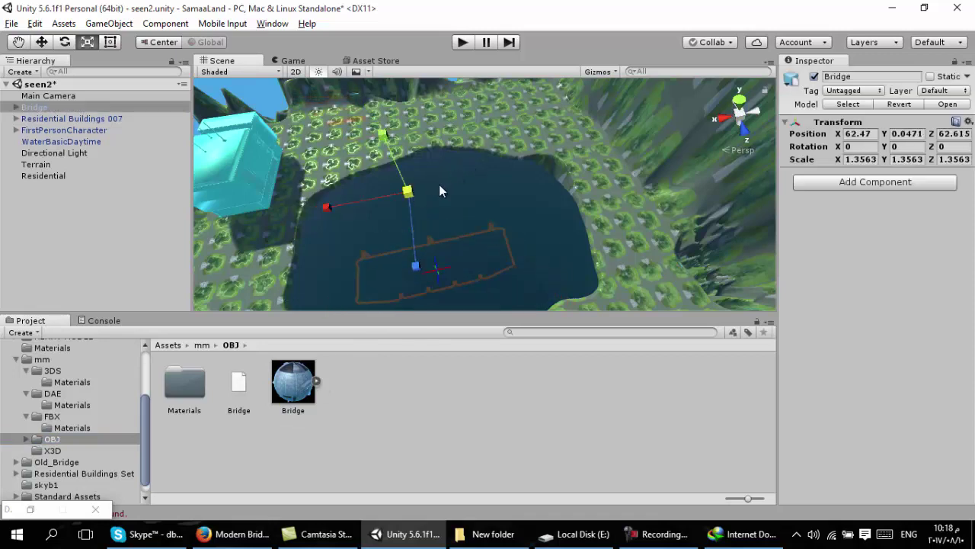
pyautogui.click(65, 43)
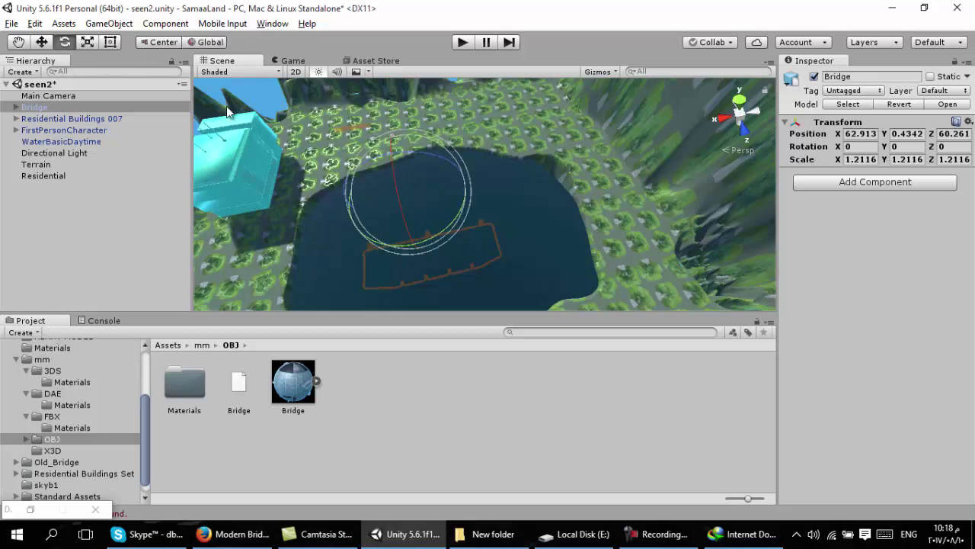
pyautogui.click(41, 42)
pyautogui.moveTo(403, 163); pyautogui.dragTo(377, 128)
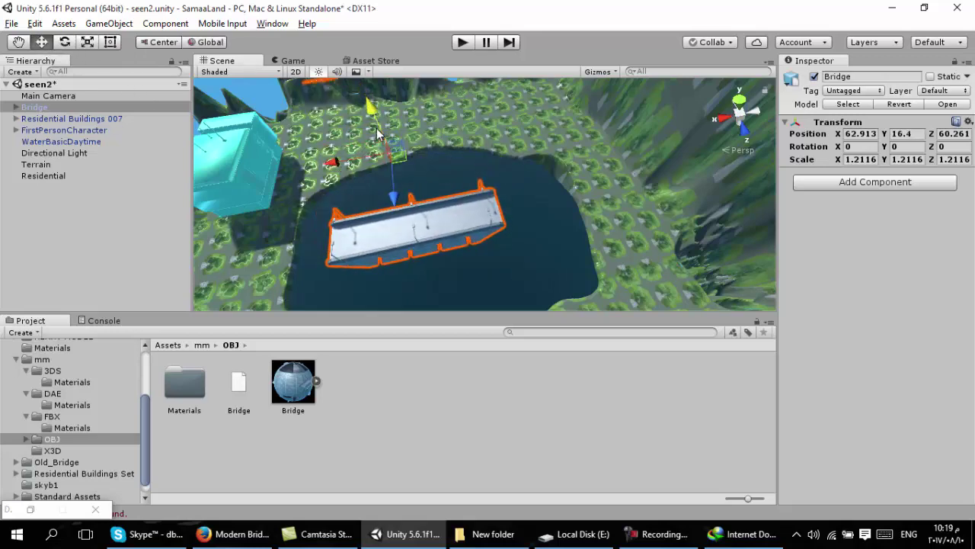
pyautogui.keyDown('alt'); pyautogui.moveTo(392, 262); pyautogui.dragTo(442, 207); pyautogui.keyUp('alt')
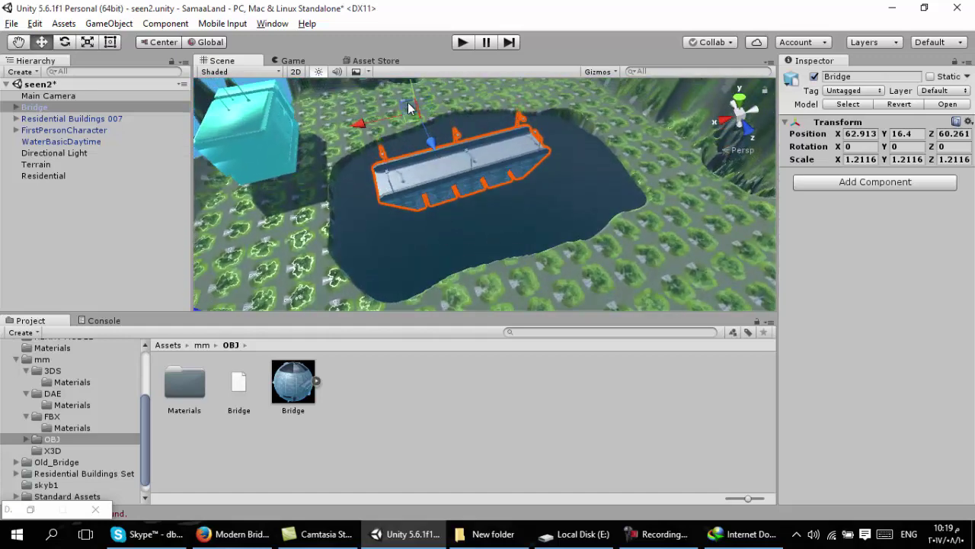
pyautogui.keyDown('alt'); pyautogui.moveTo(406, 174); pyautogui.dragTo(424, 147); pyautogui.keyUp('alt')
pyautogui.moveTo(425, 89); pyautogui.dragTo(425, 99)
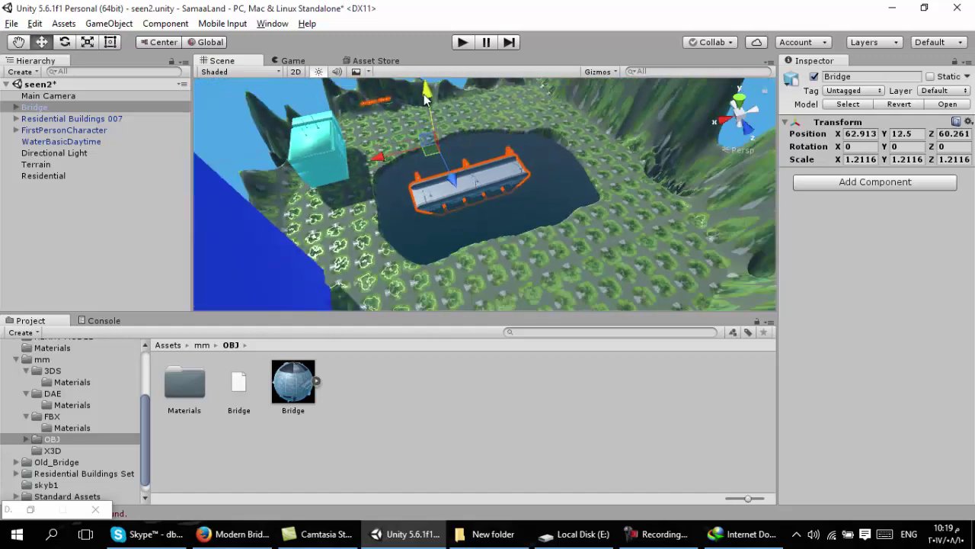
# Step: Stretch the bridge to 2.30 × 1.21 × 1.21 across the lake, lower it to Y 11.2, and zoom out
pyautogui.press('r')
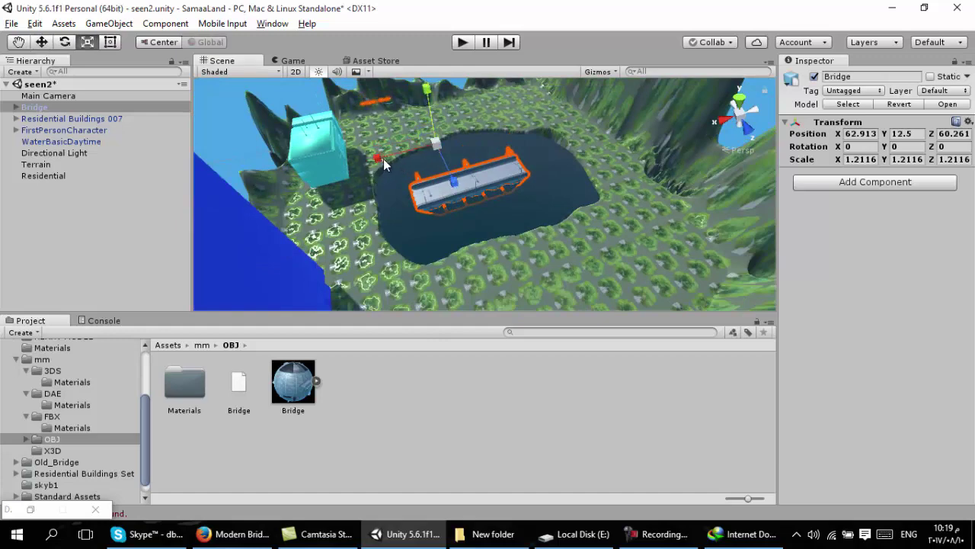
pyautogui.moveTo(381, 158)
pyautogui.mouseDown()
pyautogui.moveTo(308, 177)
pyautogui.moveTo(326, 170)
pyautogui.mouseUp()
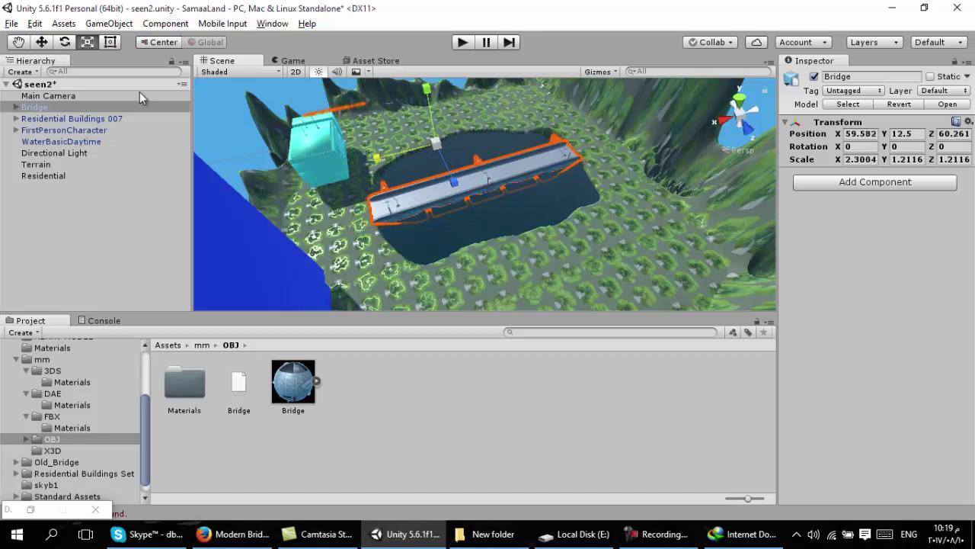
pyautogui.click(41, 45)
pyautogui.moveTo(428, 94)
pyautogui.mouseDown()
pyautogui.moveTo(471, 206)
pyautogui.moveTo(407, 209)
pyautogui.moveTo(406, 252)
pyautogui.moveTo(515, 243)
pyautogui.moveTo(515, 182)
pyautogui.moveTo(621, 172)
pyautogui.moveTo(396, 175)
pyautogui.moveTo(457, 183)
pyautogui.moveTo(418, 165)
pyautogui.moveTo(548, 197)
pyautogui.mouseUp()
pyautogui.scroll(-5, 419, 196)
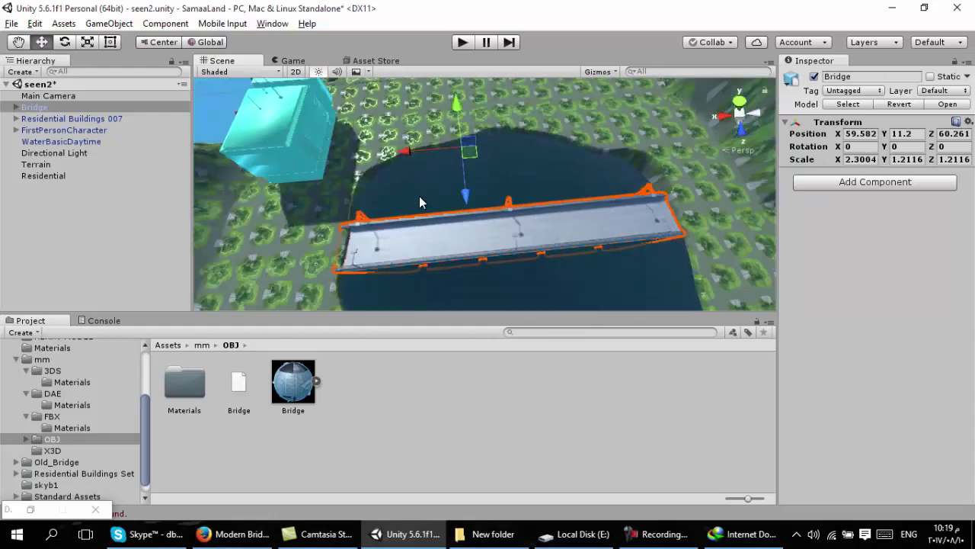
pyautogui.scroll(-5, 274, 251)
pyautogui.scroll(-3, 311, 244)
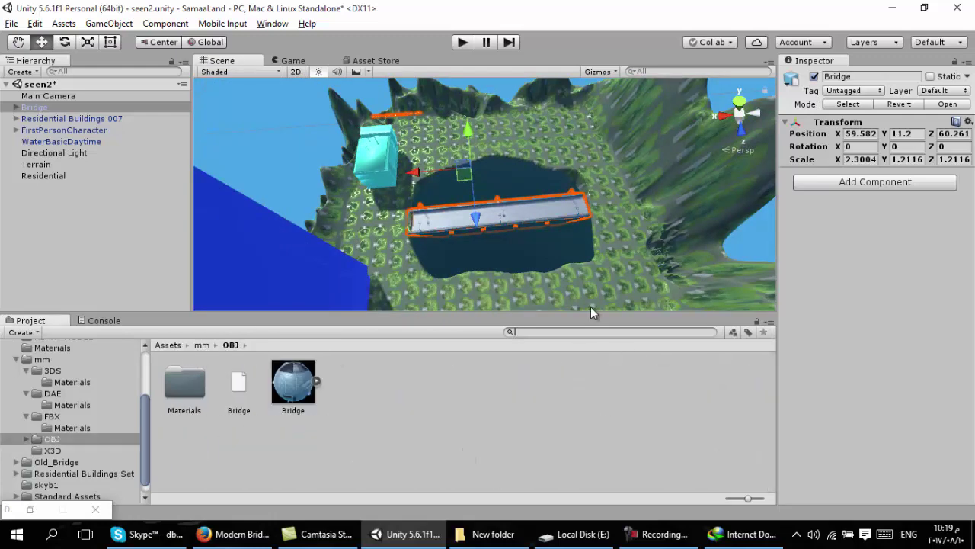
# Step: Search 'pers' and place the FirstPersonCharacter prefab by the lake at about 81.6, 15.0, 80.7
pyautogui.write('pers')
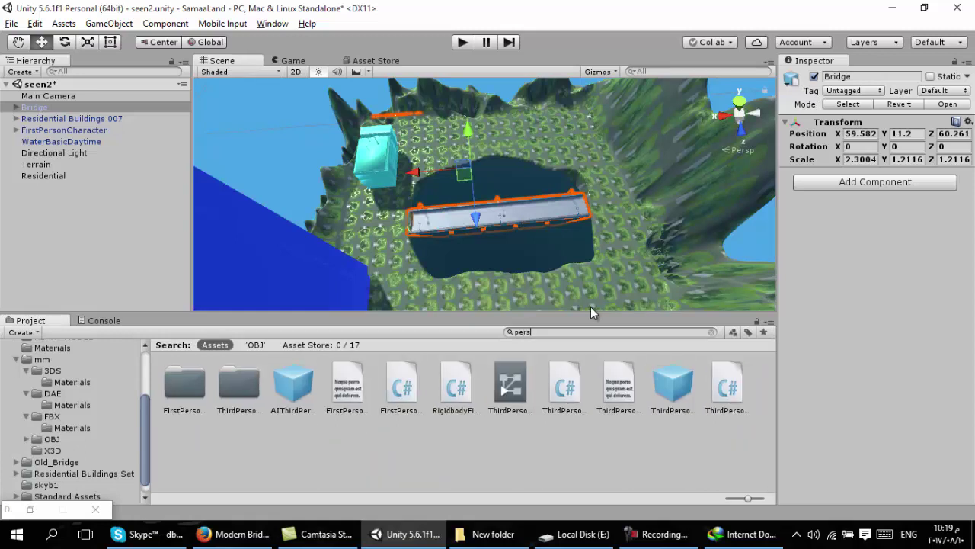
pyautogui.doubleClick(196, 391)
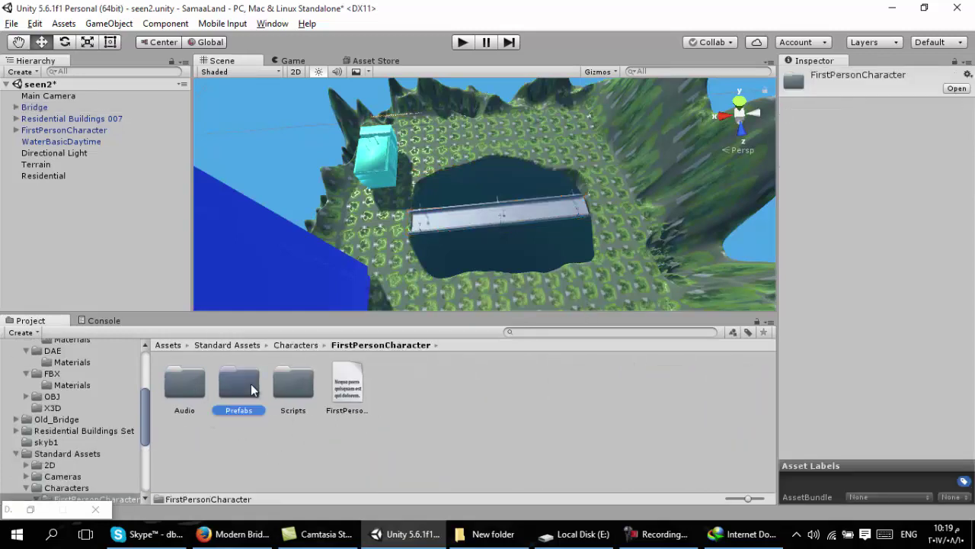
pyautogui.doubleClick(251, 383)
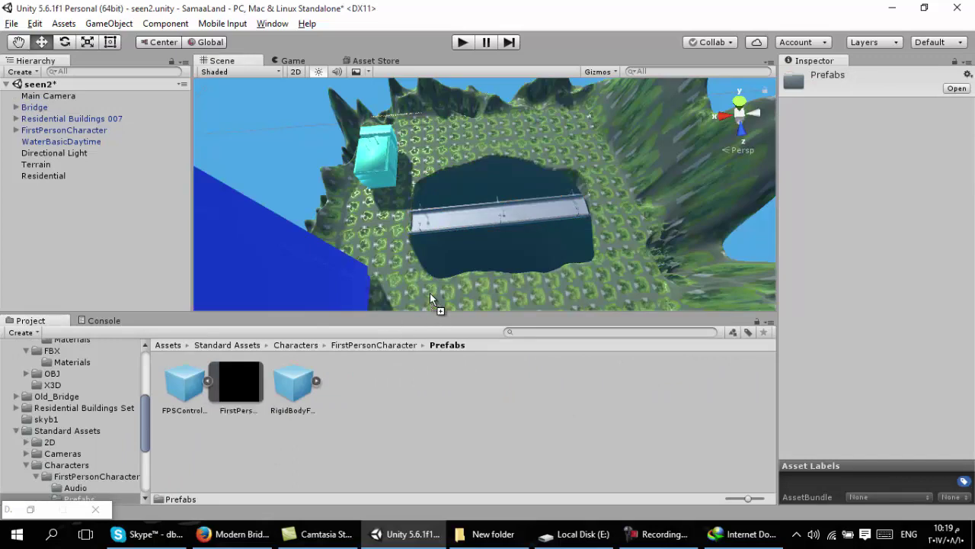
pyautogui.moveTo(387, 338); pyautogui.dragTo(434, 292)
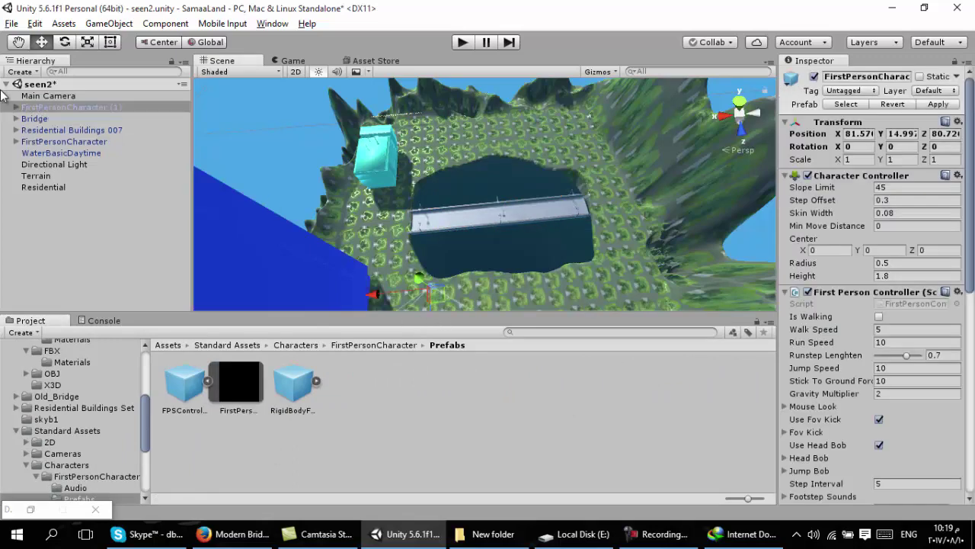
pyautogui.press('f')
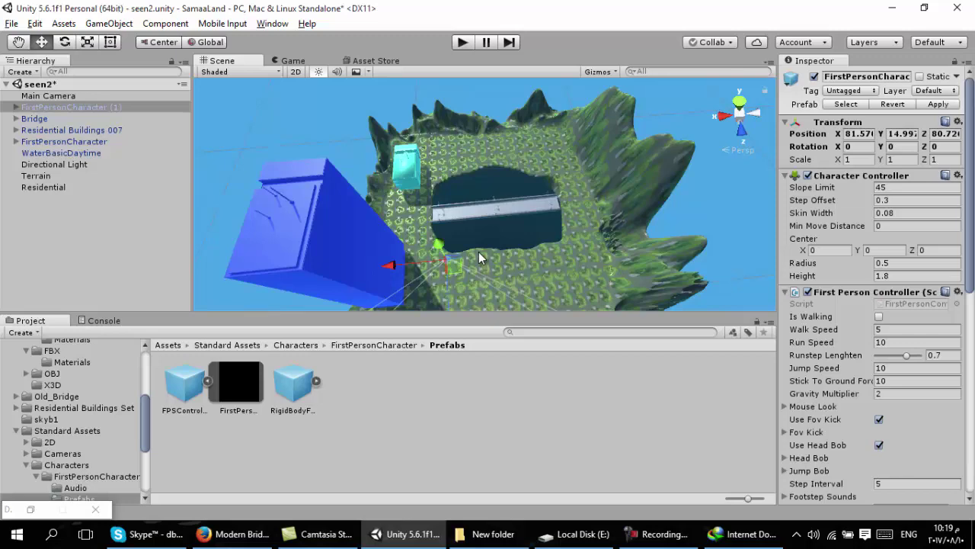
pyautogui.click(460, 44)
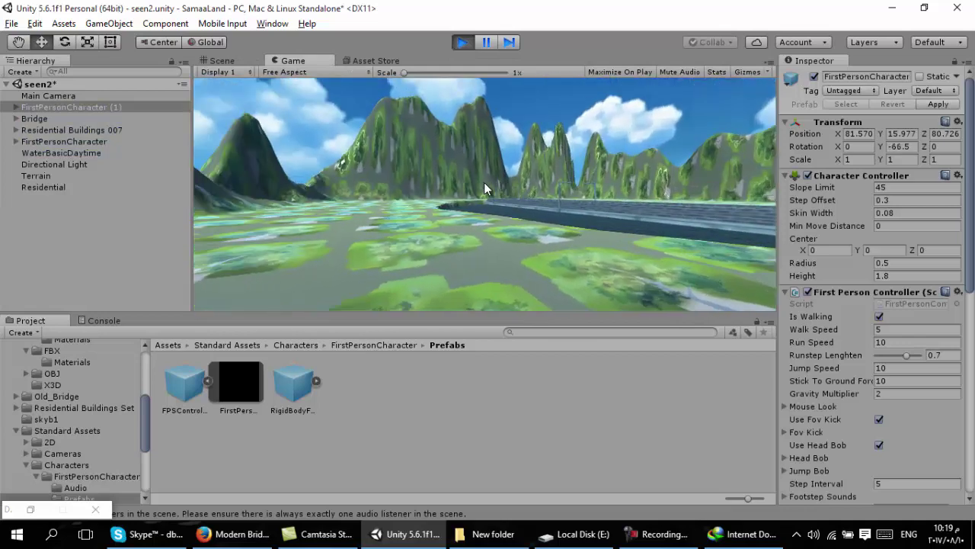
pyautogui.press('w')
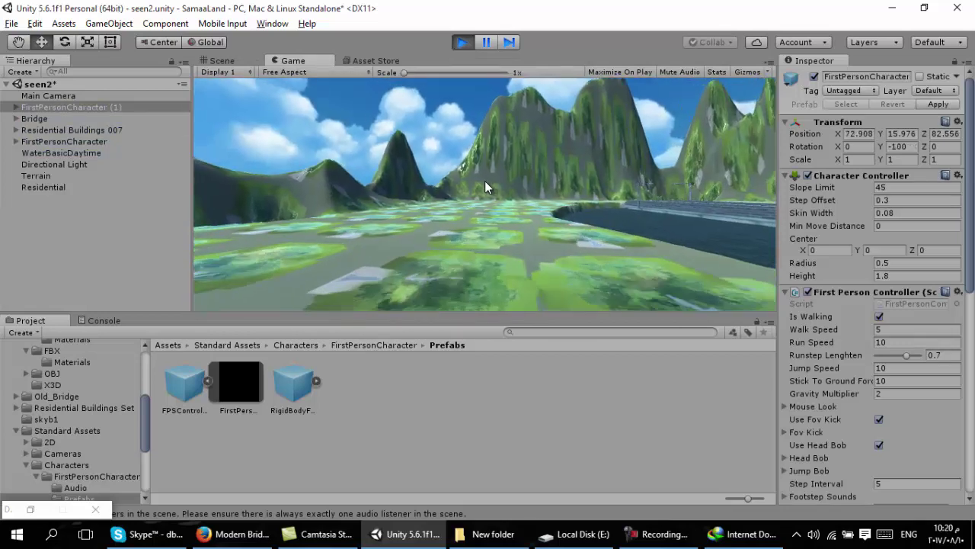
pyautogui.press('w')
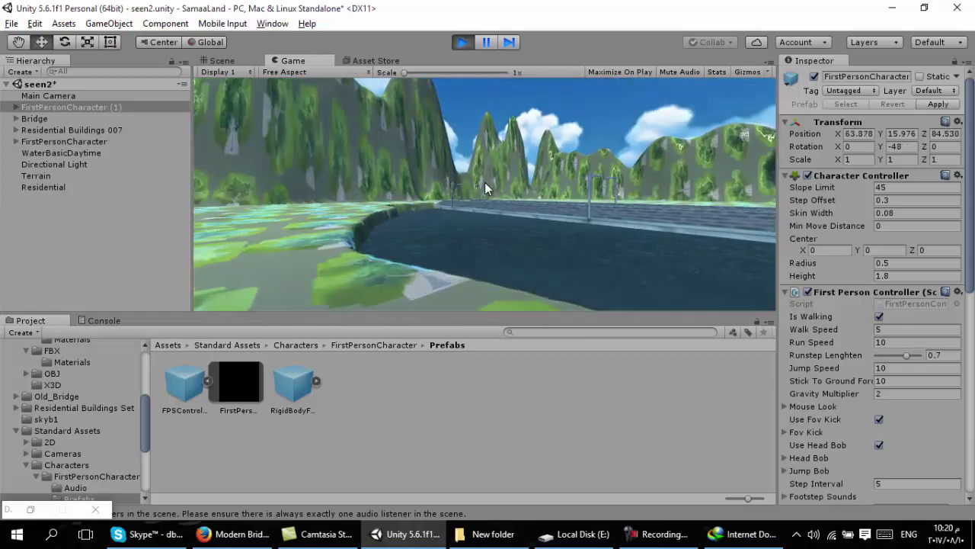
pyautogui.press('w')
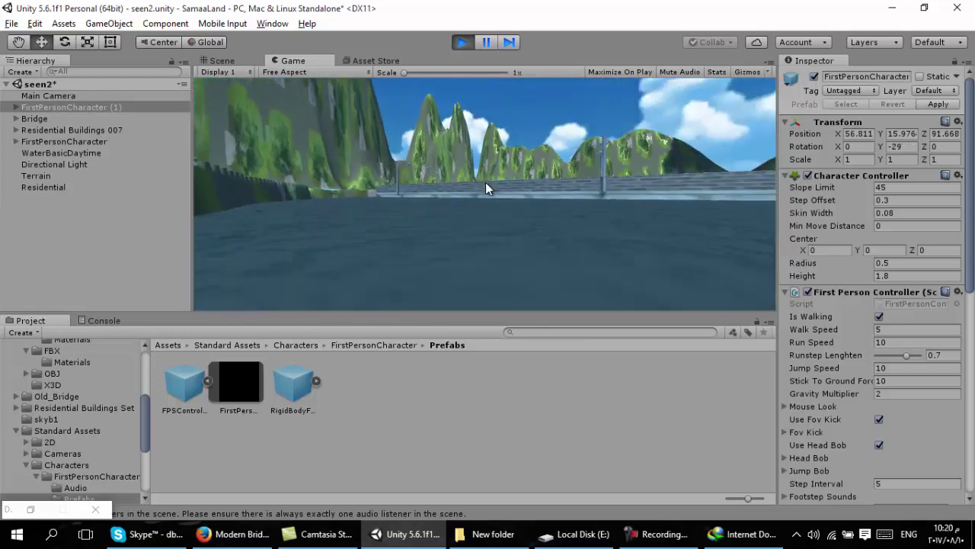
pyautogui.press('w')
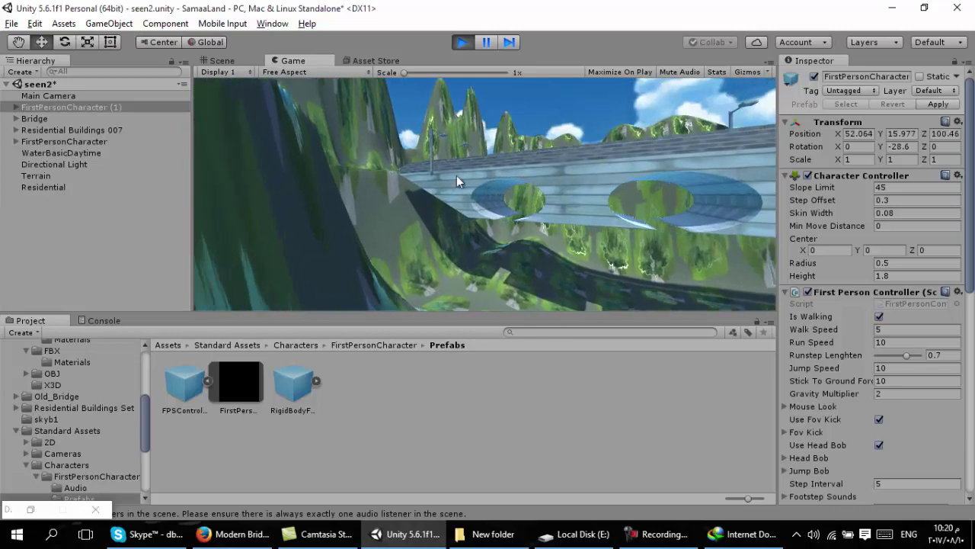
pyautogui.press('w')
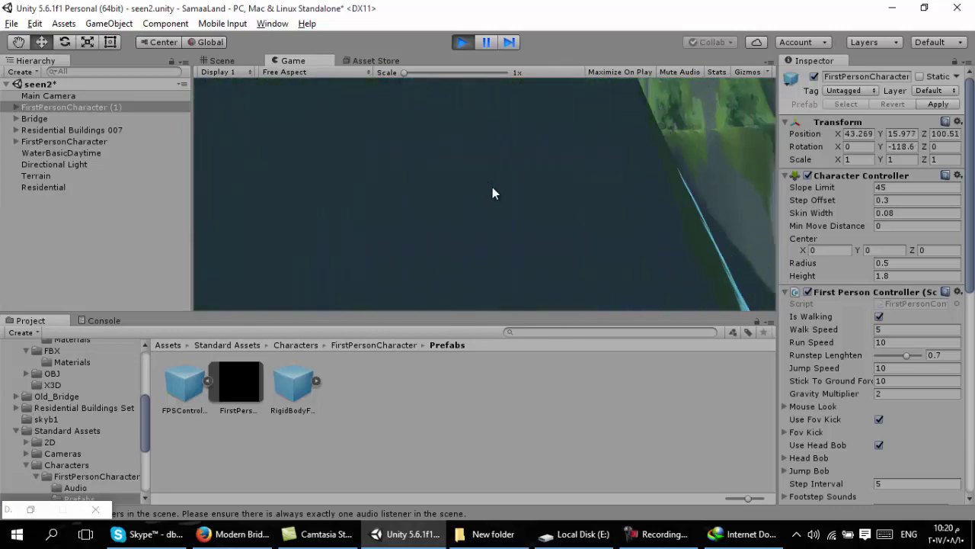
pyautogui.press('w')
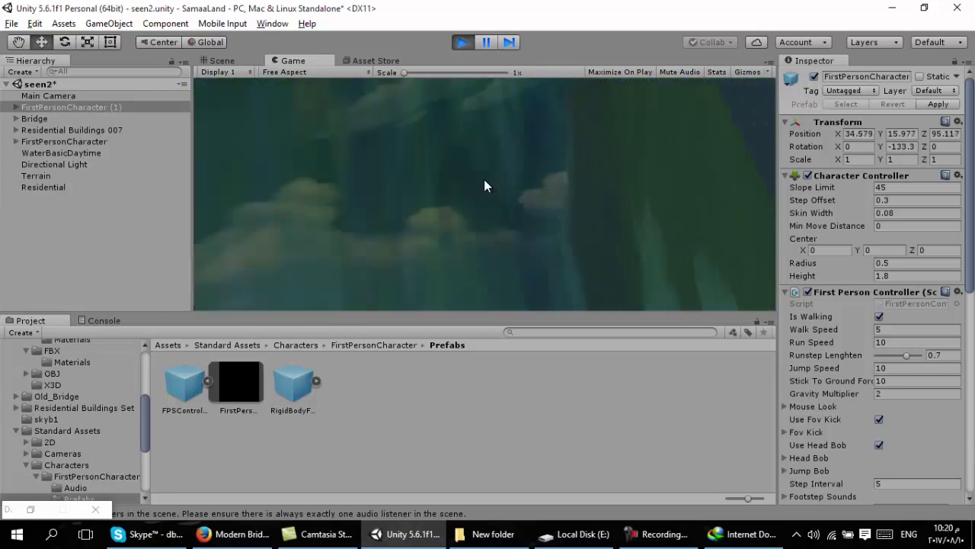
pyautogui.press('w')
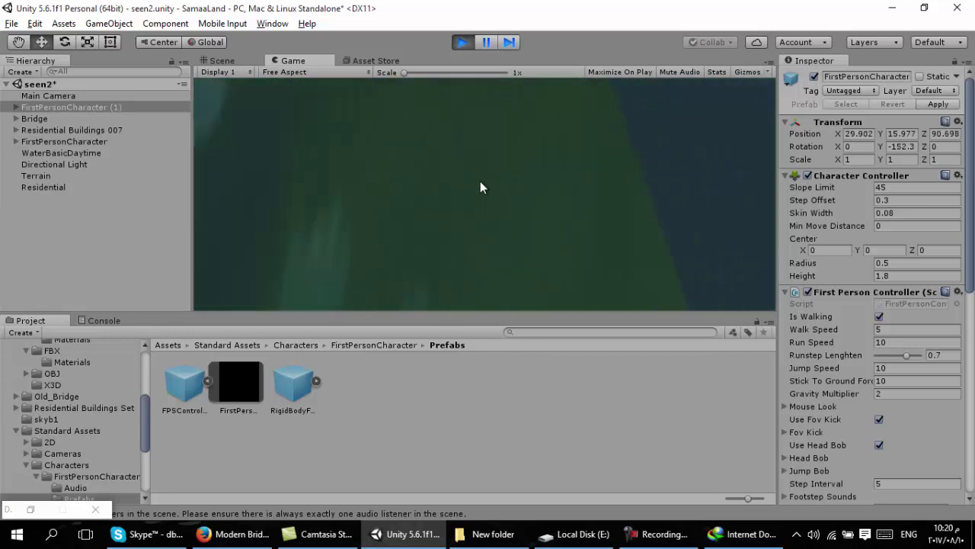
pyautogui.click(461, 42)
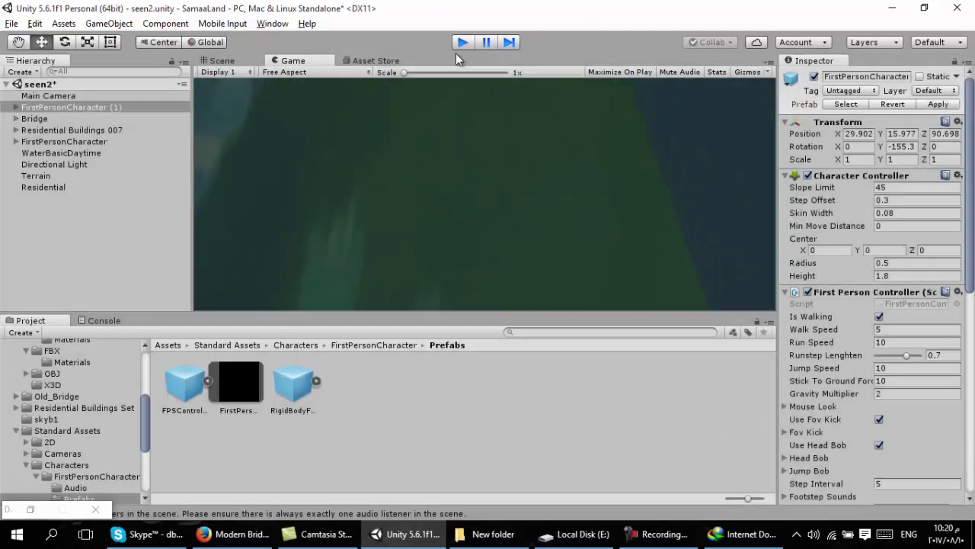
pyautogui.click(461, 43)
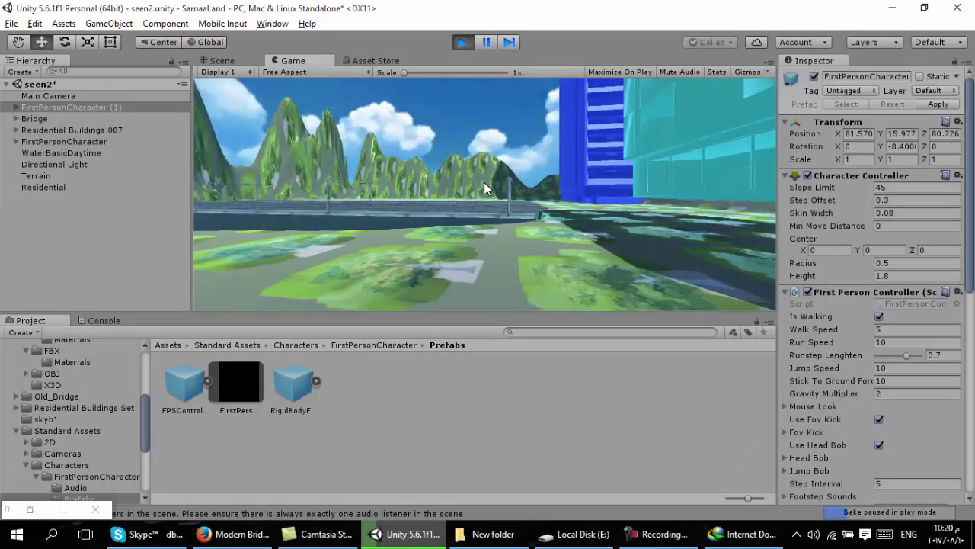
pyautogui.press('w')
pyautogui.press('w')
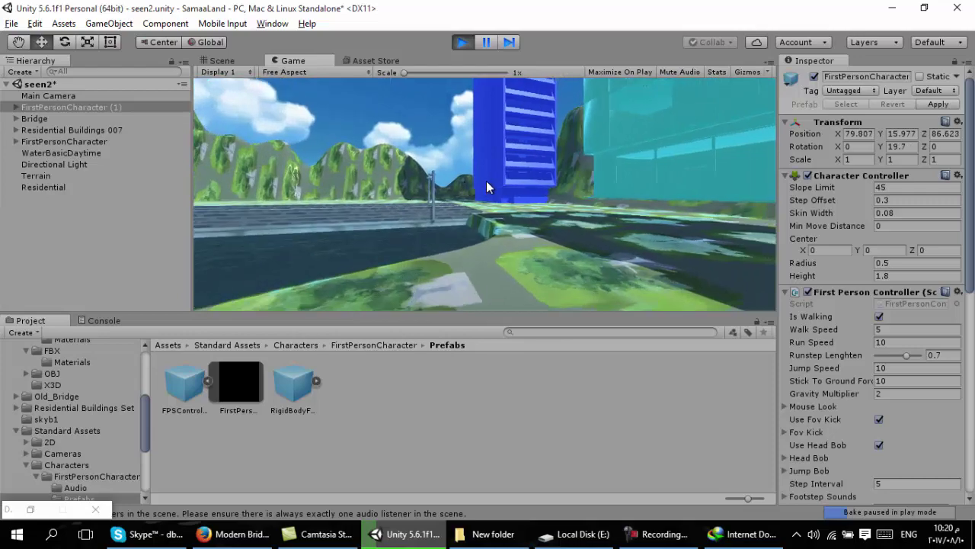
pyautogui.press('w')
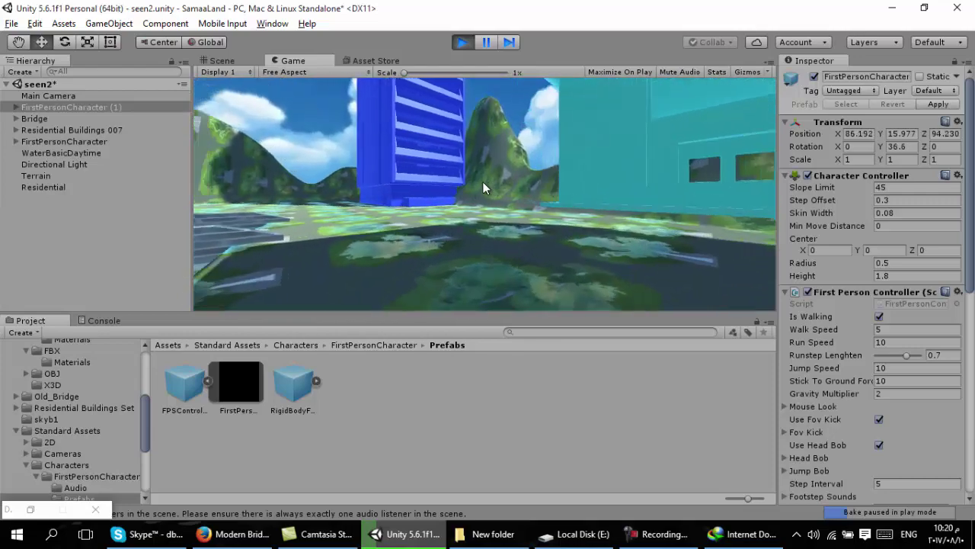
pyautogui.press('w')
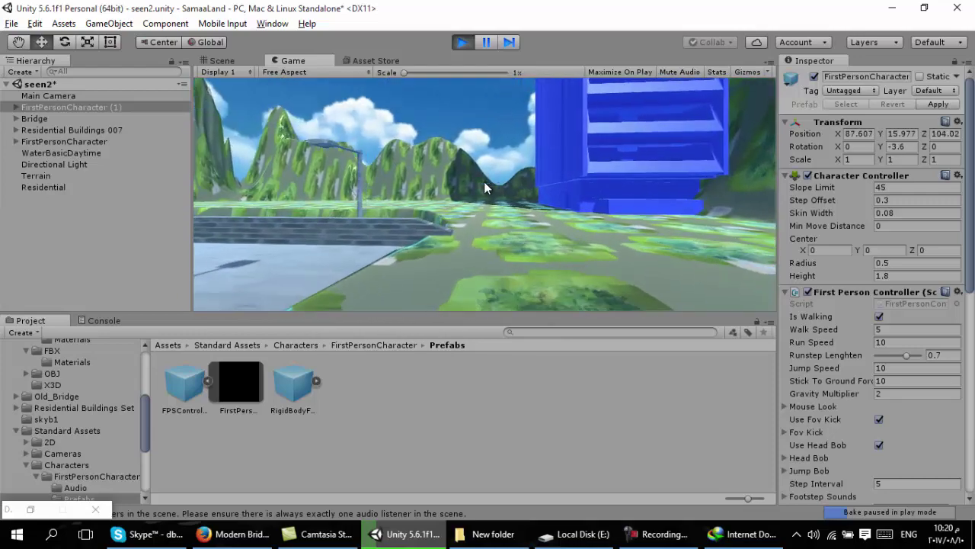
pyautogui.press('w')
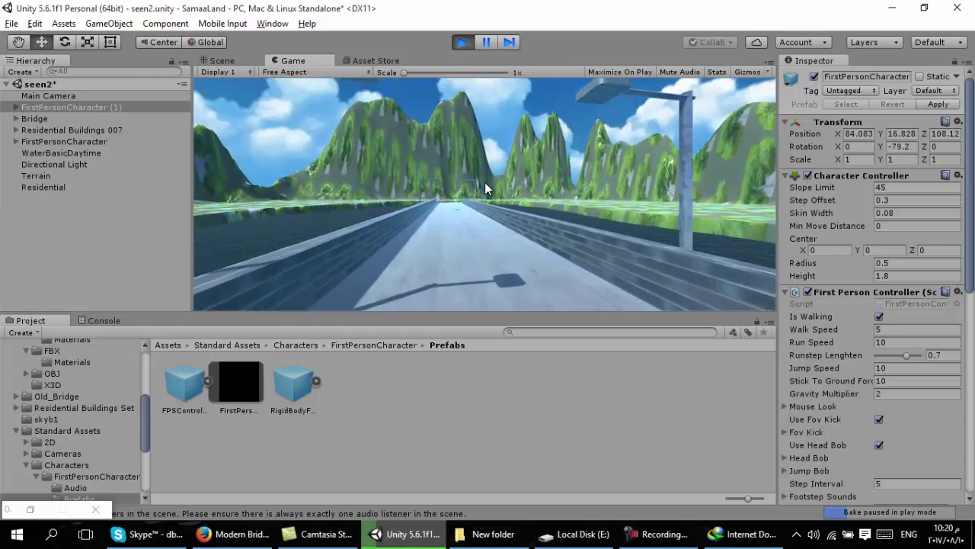
pyautogui.press('w')
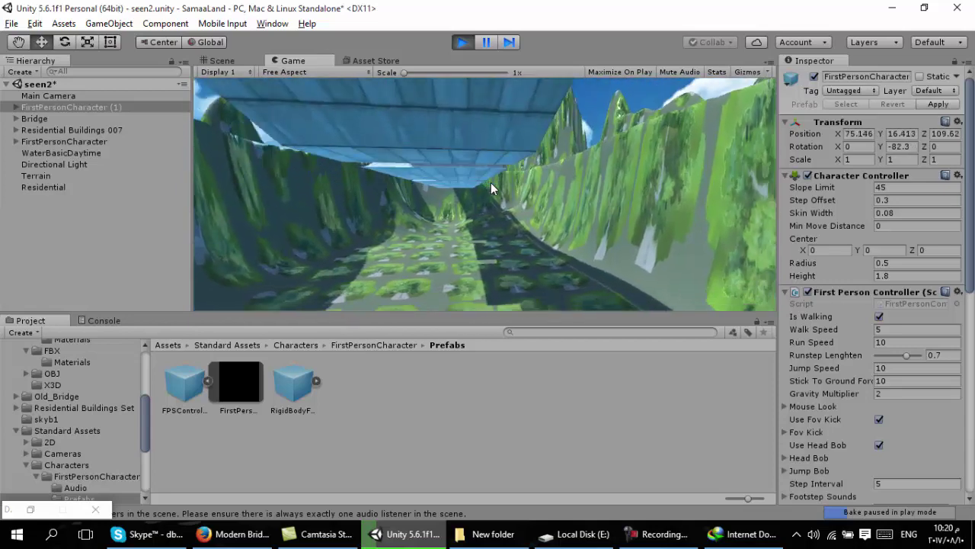
pyautogui.press('w')
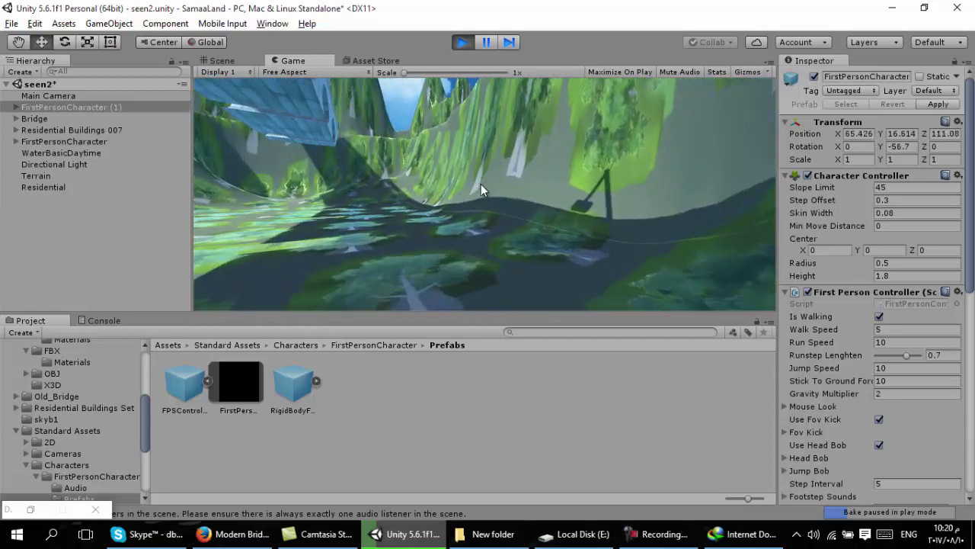
pyautogui.press('w')
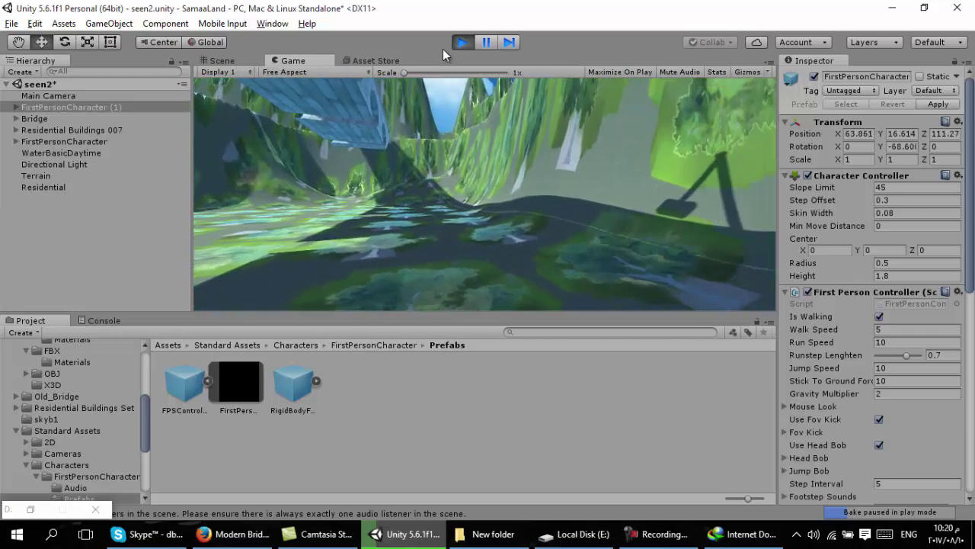
pyautogui.click(465, 44)
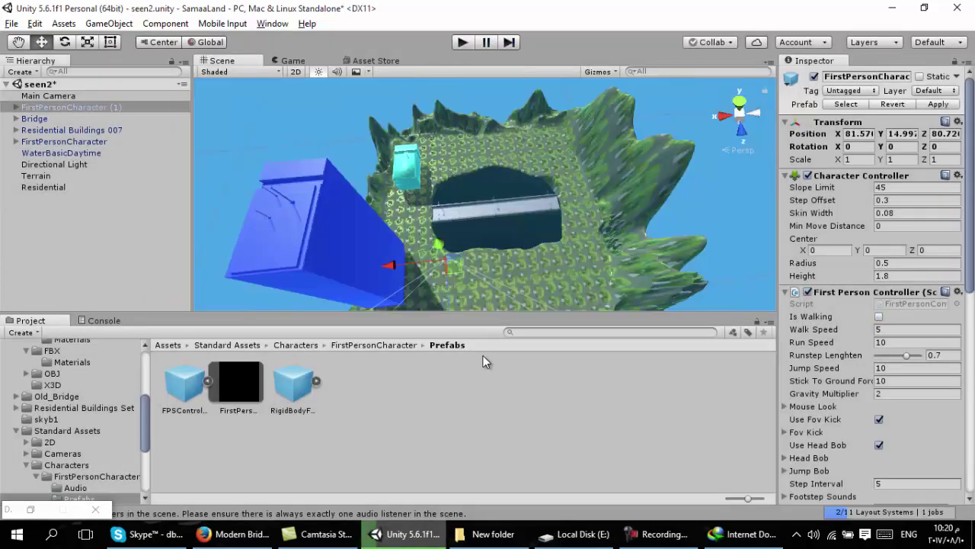